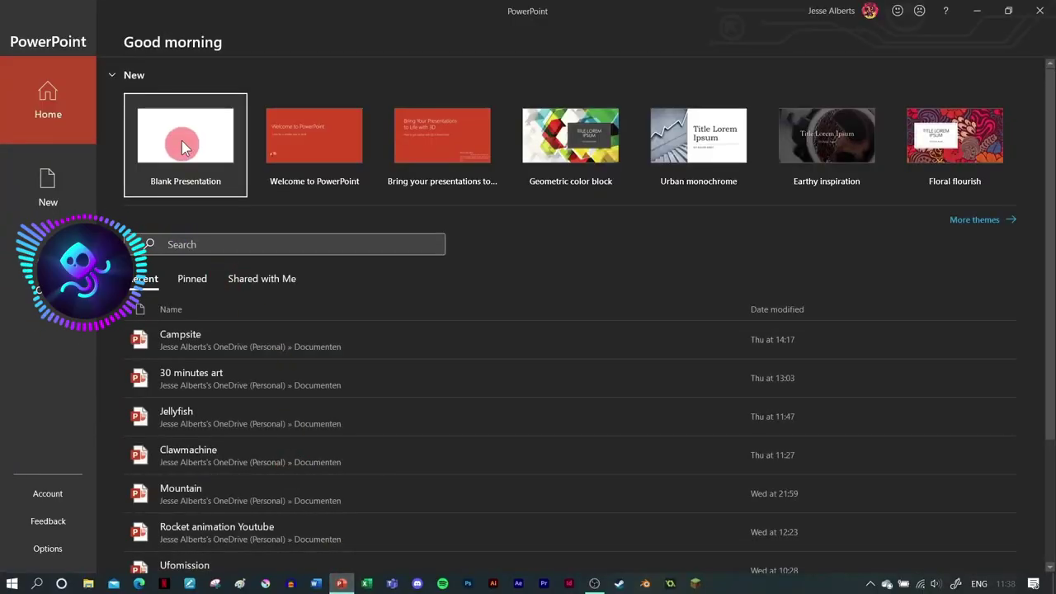
Step: Create a blank presentation and delete the title and subtitle placeholders from the first slide
{"action": "left_click", "coordinate": [183, 147]}
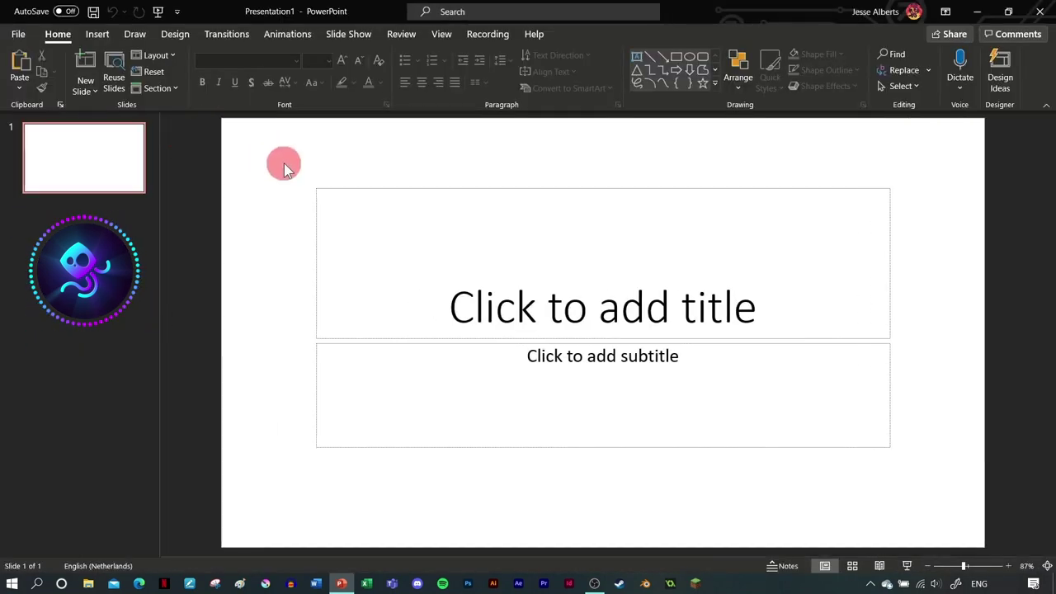
{"action": "key", "text": "ctrl+a"}
{"action": "key", "text": "Delete"}
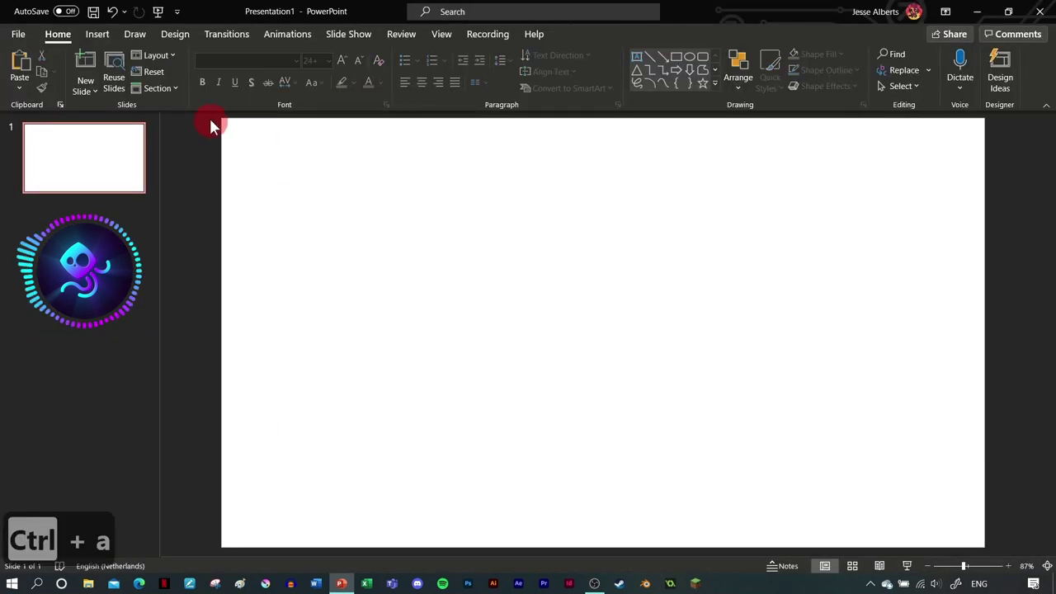
Step: Draw a circle about 4.1 cm across near the centre of the slide
{"action": "left_click", "coordinate": [97, 37]}
{"action": "left_click", "coordinate": [249, 86]}
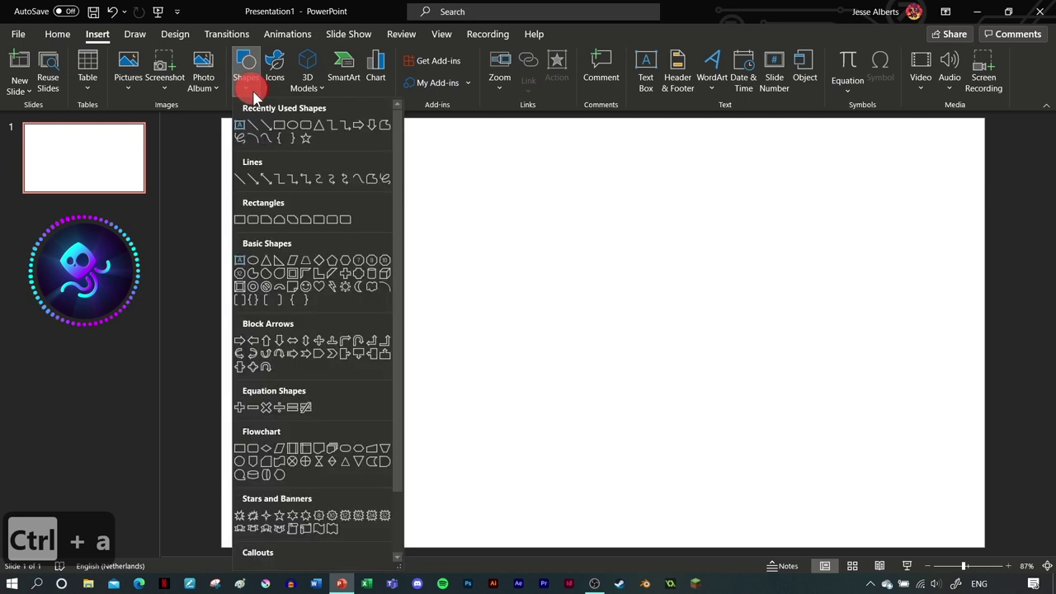
{"action": "left_click", "coordinate": [292, 126]}
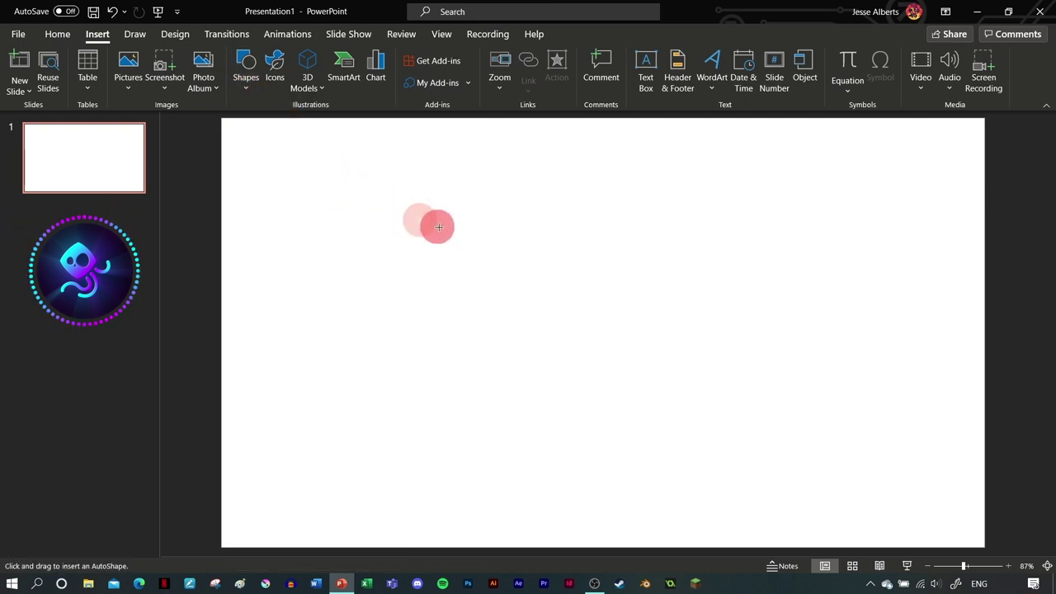
{"action": "left_click_drag", "start_coordinate": [529, 246], "coordinate": [610, 330]}
Step: Edit the circle's points, pulling its lowest point well down to form a long tapered body about 8.8 cm tall
{"action": "right_click", "coordinate": [574, 309]}
{"action": "left_click", "coordinate": [613, 289]}
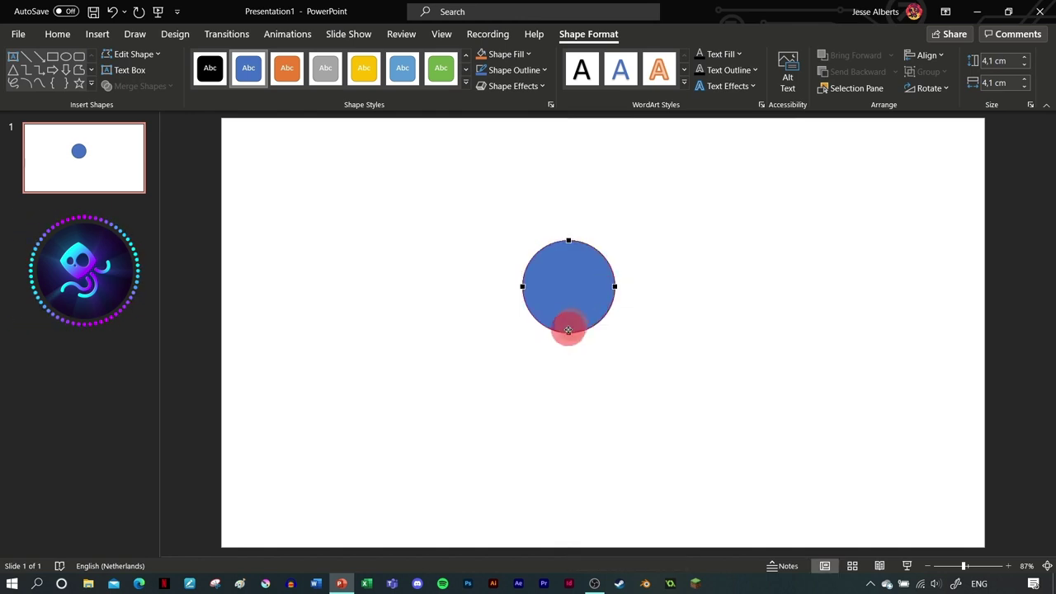
{"action": "left_click_drag", "start_coordinate": [569, 332], "coordinate": [579, 438]}
{"action": "left_click", "coordinate": [634, 338]}
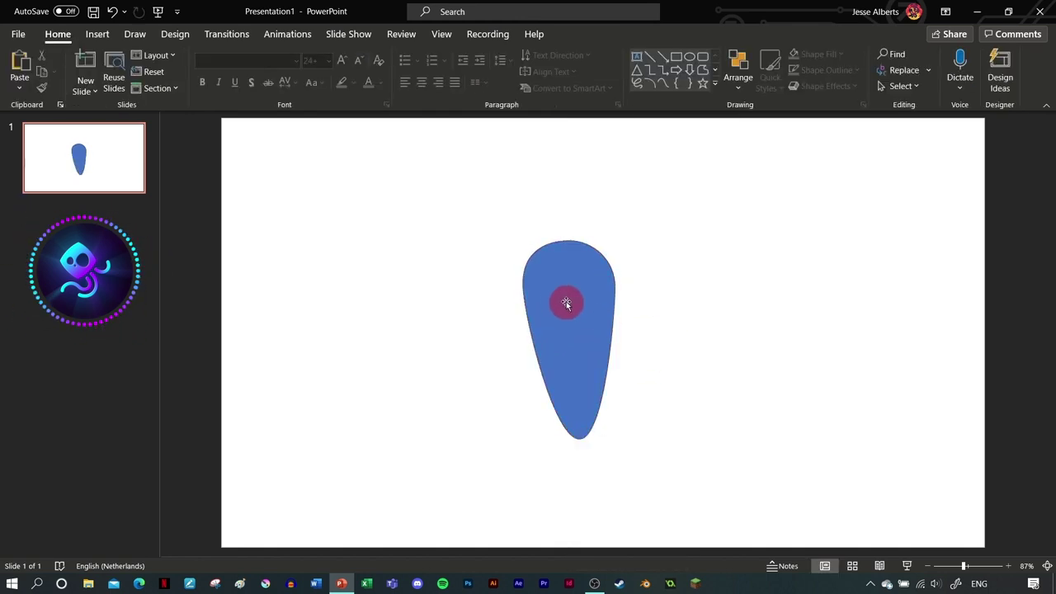
Step: Draw a smaller circle about 2.6 cm across to the left of the tapered body
{"action": "left_click", "coordinate": [100, 37]}
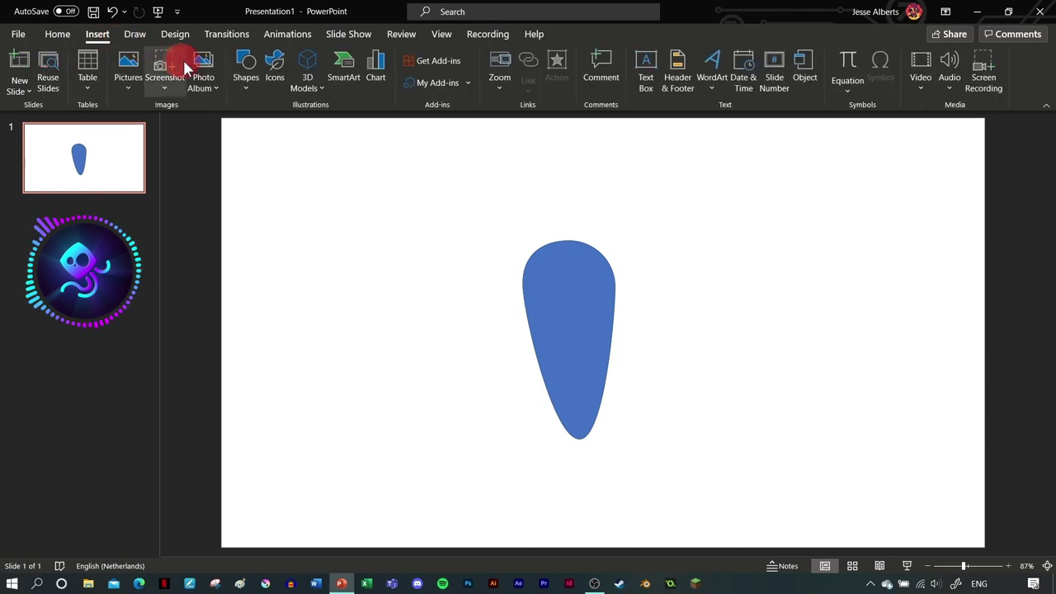
{"action": "left_click", "coordinate": [245, 70]}
{"action": "left_click", "coordinate": [292, 126]}
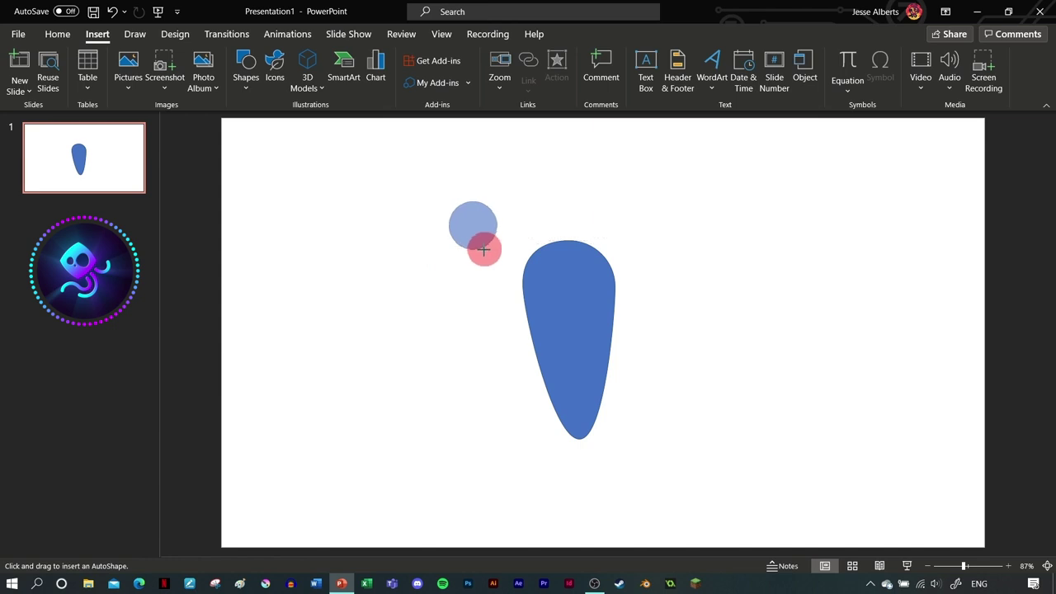
{"action": "left_click_drag", "start_coordinate": [487, 261], "coordinate": [463, 307]}
Step: Stretch the small circle's right point into a teardrop about 3.27 cm wide and place it against the body's lower left side
{"action": "right_click", "coordinate": [463, 321]}
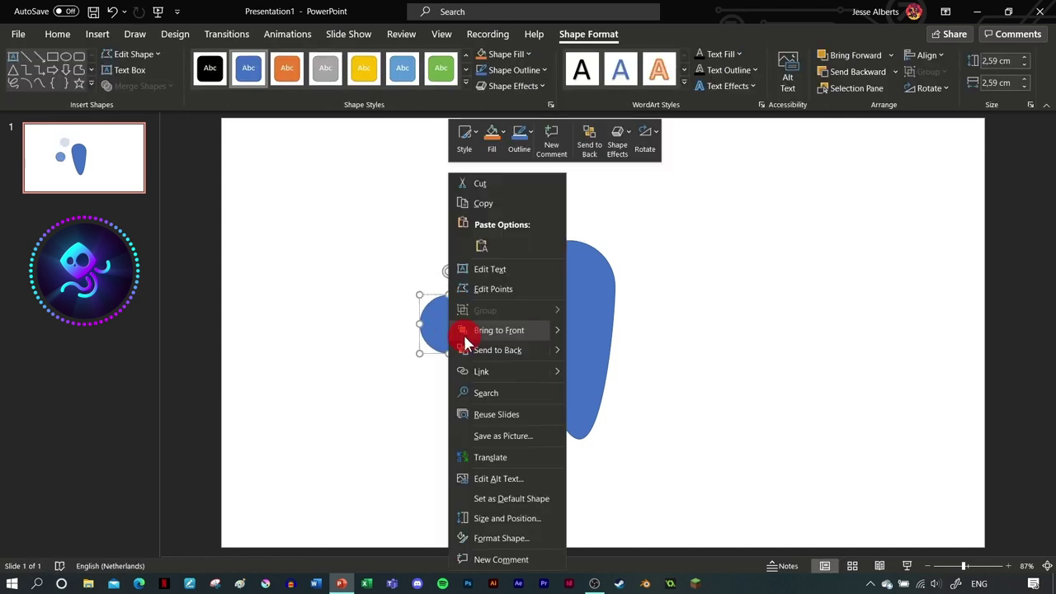
{"action": "left_click", "coordinate": [478, 285]}
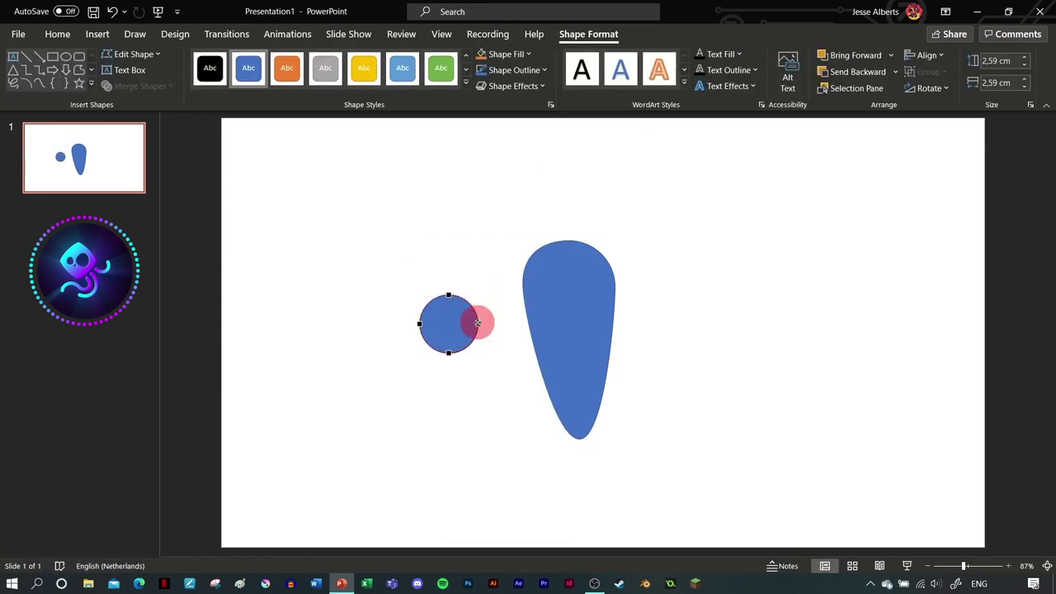
{"action": "left_click", "coordinate": [500, 392]}
{"action": "left_click", "coordinate": [448, 330]}
{"action": "left_click_drag", "start_coordinate": [462, 314], "coordinate": [516, 368]}
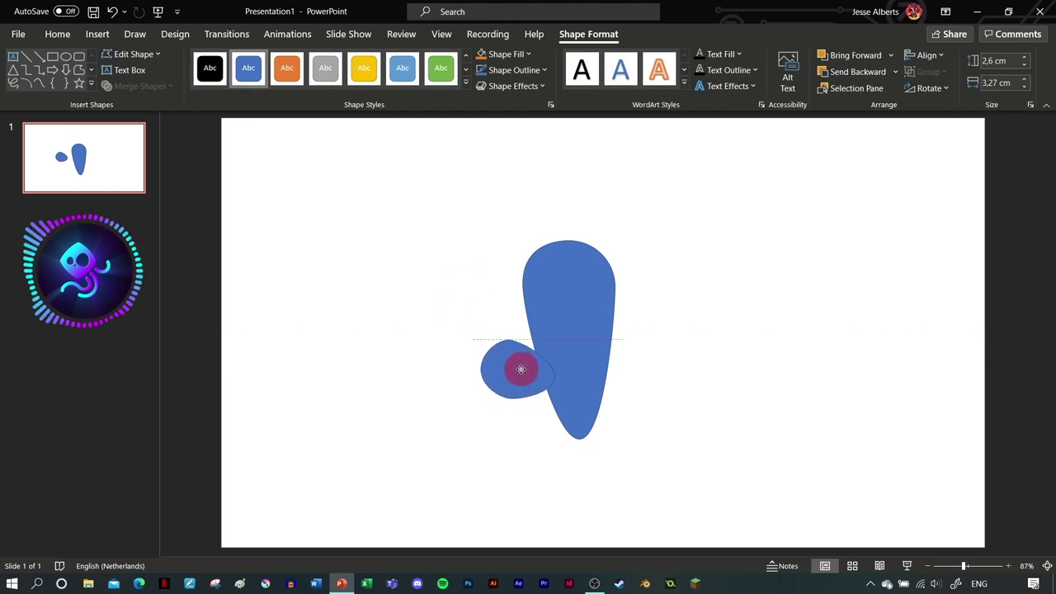
Step: Narrow the tapered body to about 3.58 cm and nudge the lower-left arm slightly to the left
{"action": "left_click", "coordinate": [568, 302]}
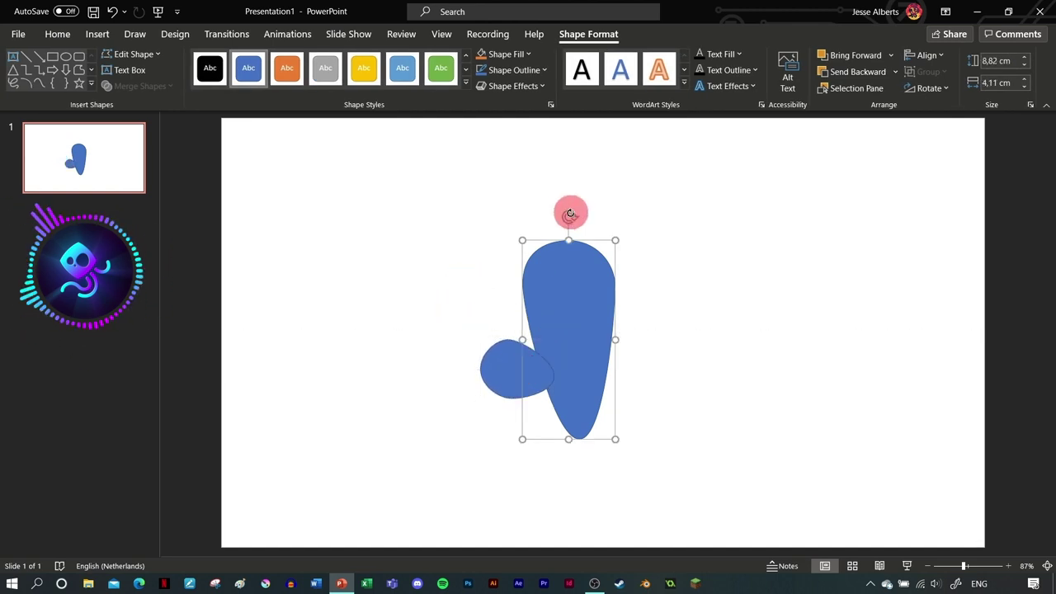
{"action": "left_click_drag", "start_coordinate": [615, 340], "coordinate": [603, 339]}
{"action": "left_click", "coordinate": [496, 369]}
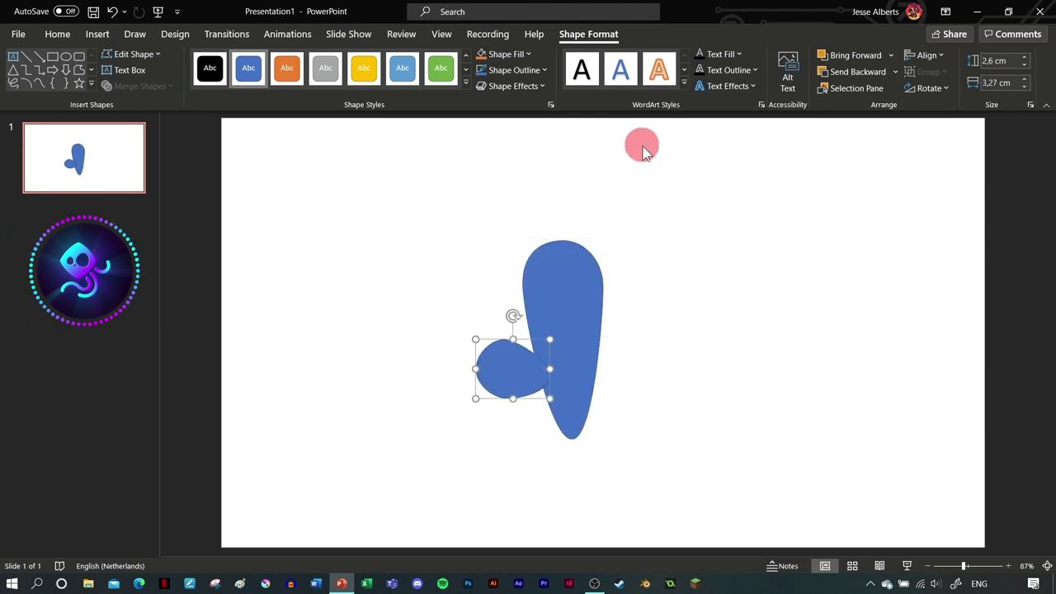
Step: Duplicate the lower-left arm, move the copy to the right of the body and flip it horizontally
{"action": "key", "text": "ctrl+c"}
{"action": "key", "text": "ctrl+v"}
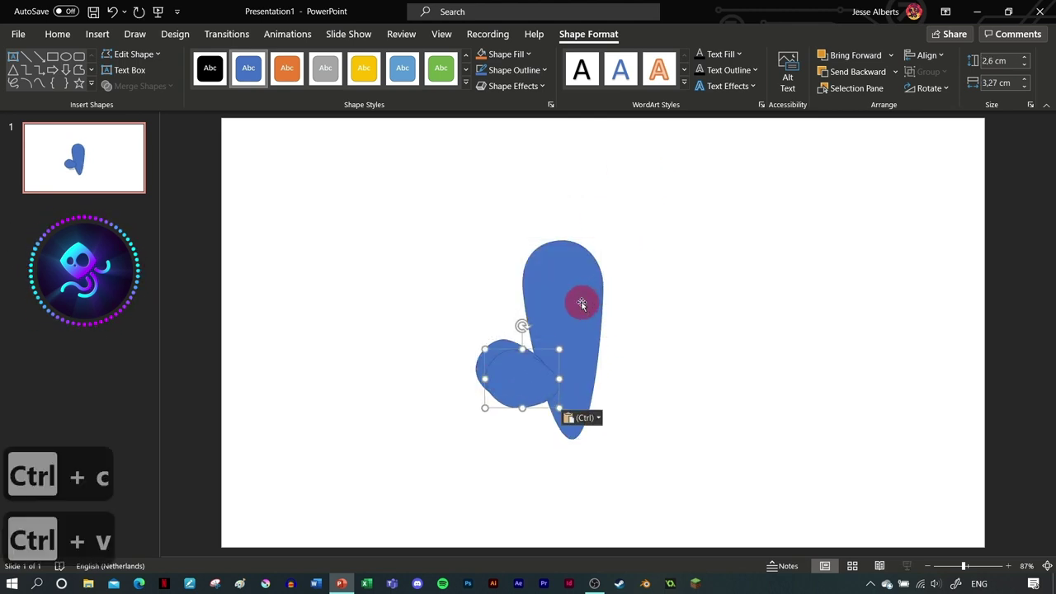
{"action": "right_click", "coordinate": [518, 367]}
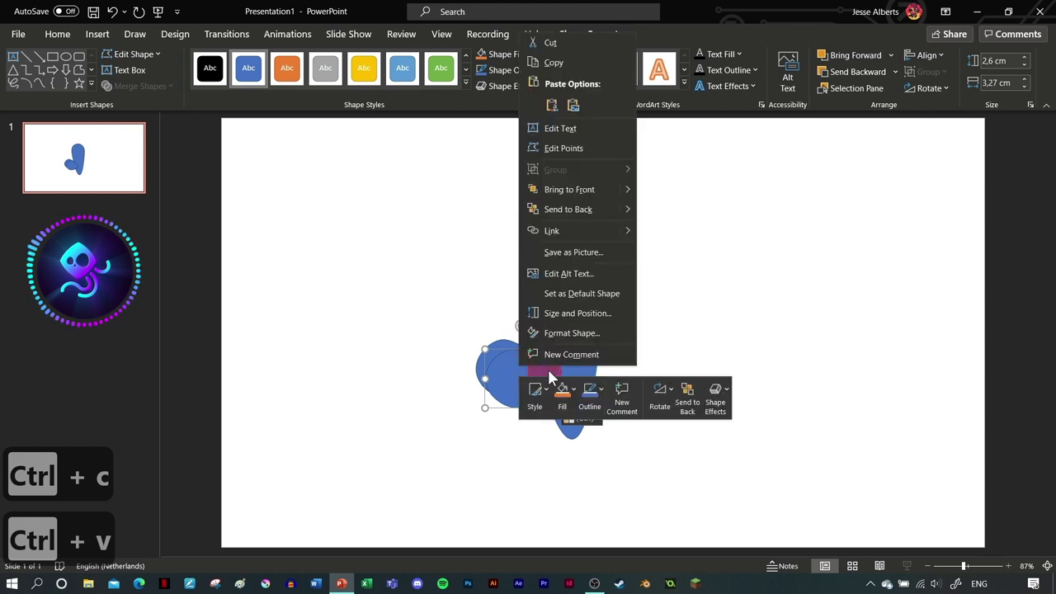
{"action": "left_click", "coordinate": [678, 324]}
{"action": "left_click_drag", "start_coordinate": [518, 377], "coordinate": [666, 344]}
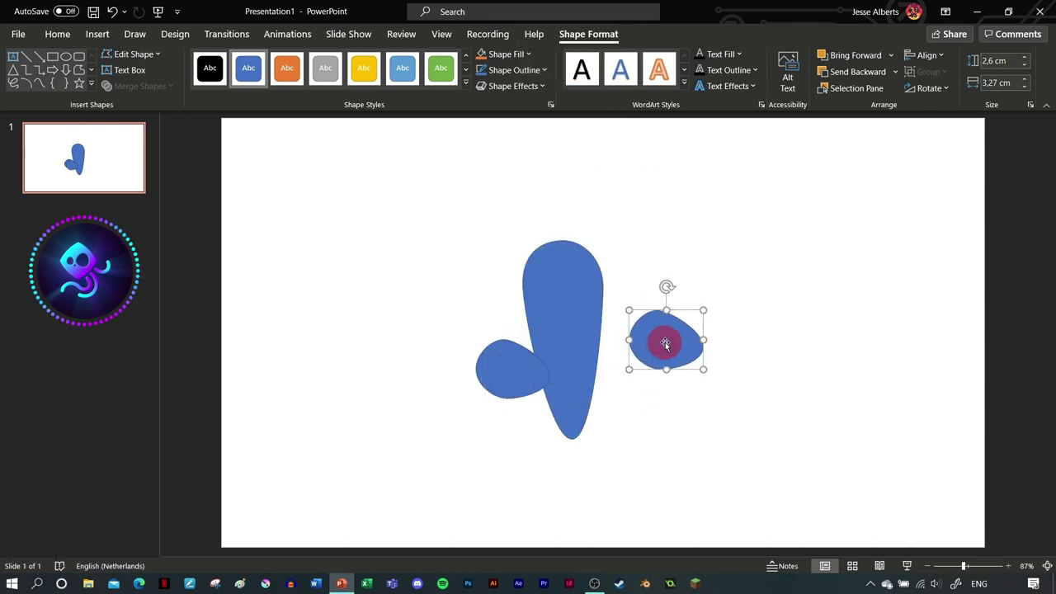
{"action": "left_click", "coordinate": [924, 91]}
{"action": "left_click", "coordinate": [911, 162]}
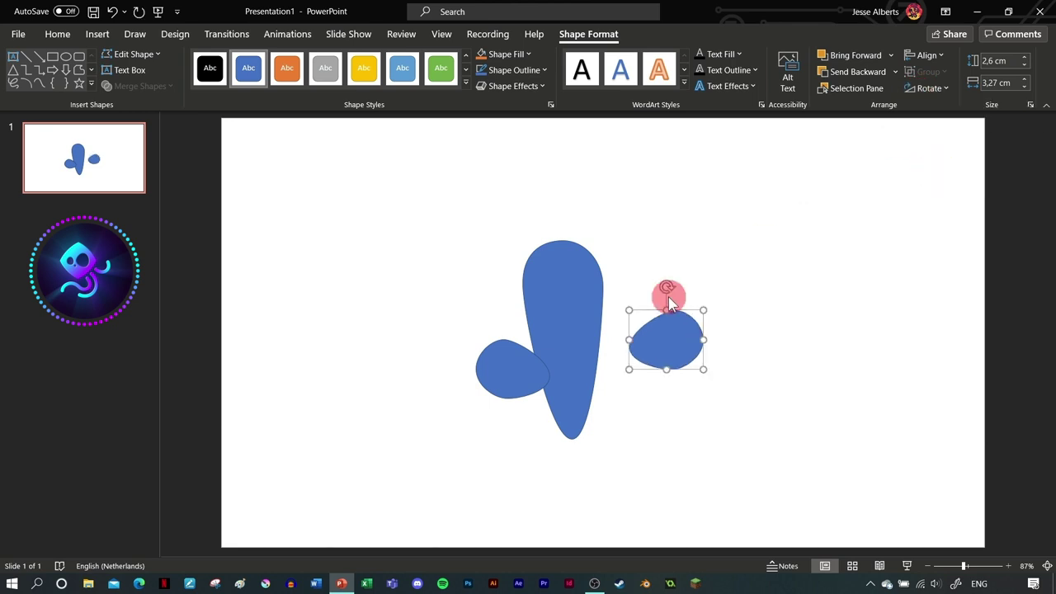
Step: Enlarge the right arm to about 2.83 by 4.02 cm, attach it to the body's upper right side and tilt it upward
{"action": "left_click_drag", "start_coordinate": [704, 334], "coordinate": [648, 302]}
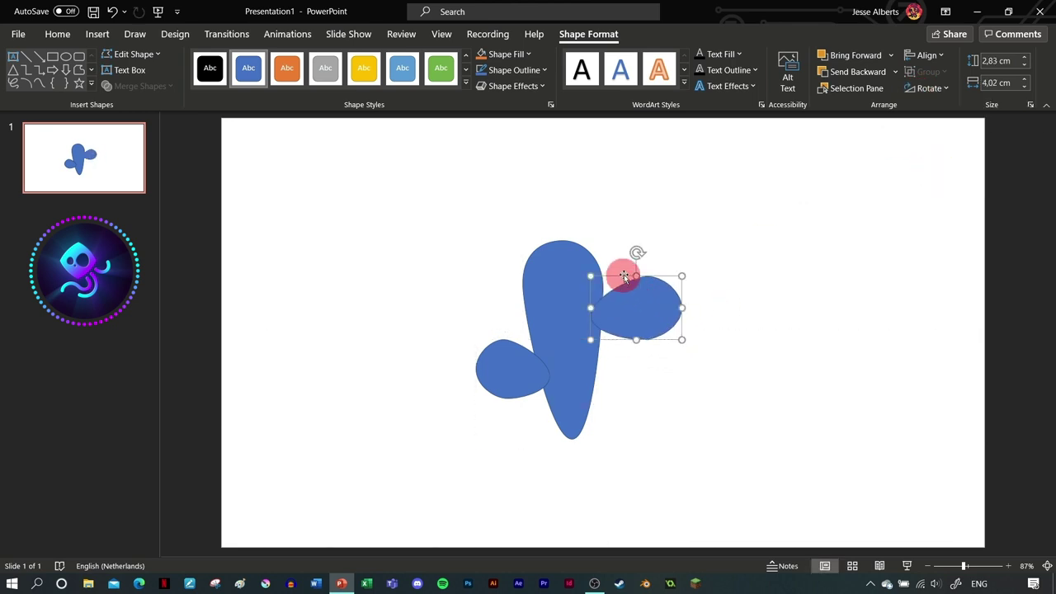
{"action": "left_click_drag", "start_coordinate": [636, 251], "coordinate": [638, 292]}
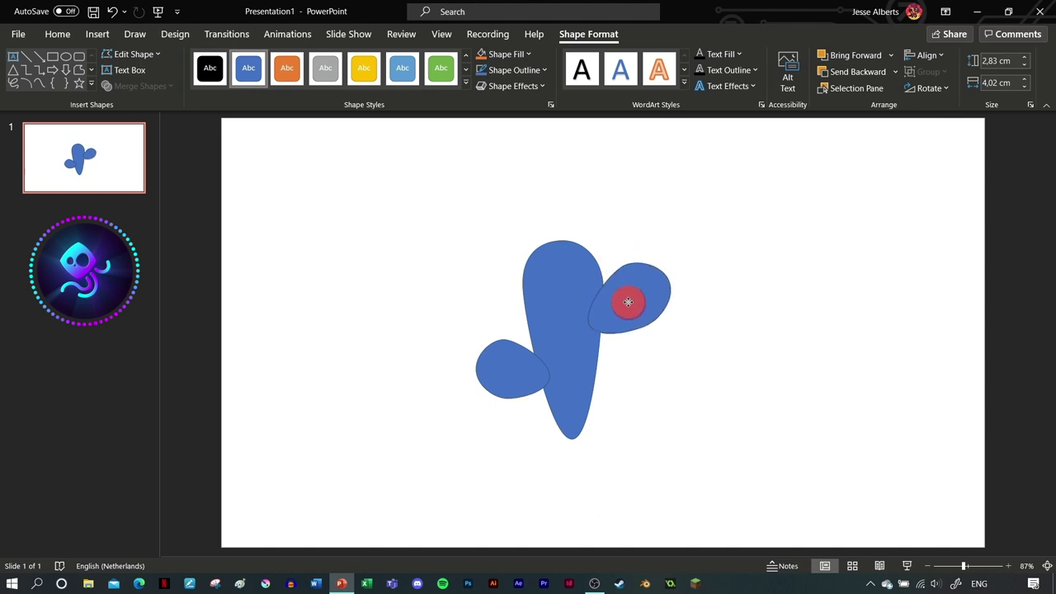
{"action": "left_click", "coordinate": [626, 303]}
{"action": "left_click_drag", "start_coordinate": [608, 246], "coordinate": [613, 245]}
{"action": "left_click", "coordinate": [632, 311]}
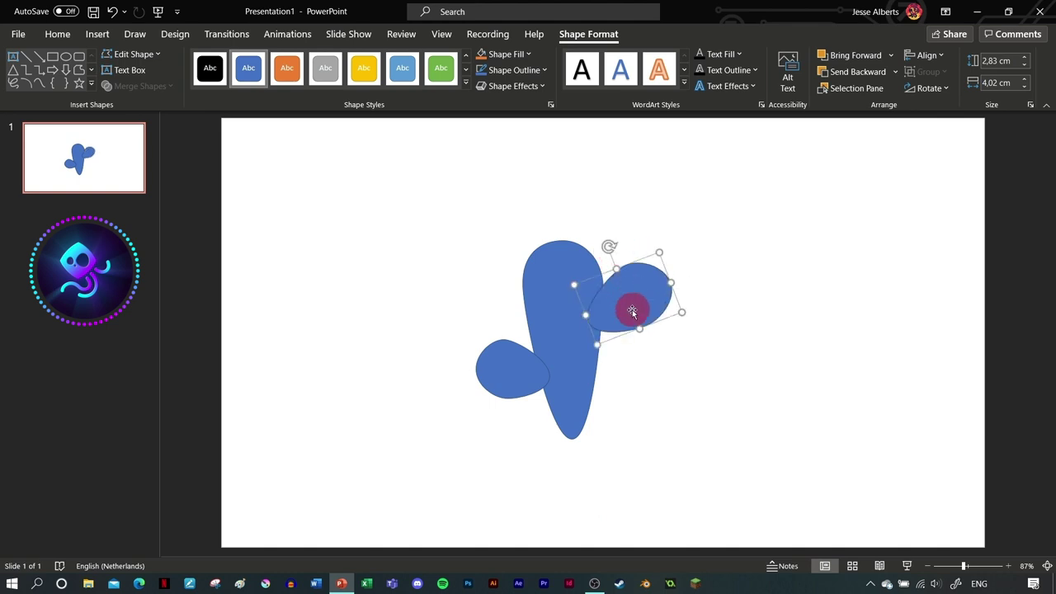
{"action": "left_click", "coordinate": [663, 388]}
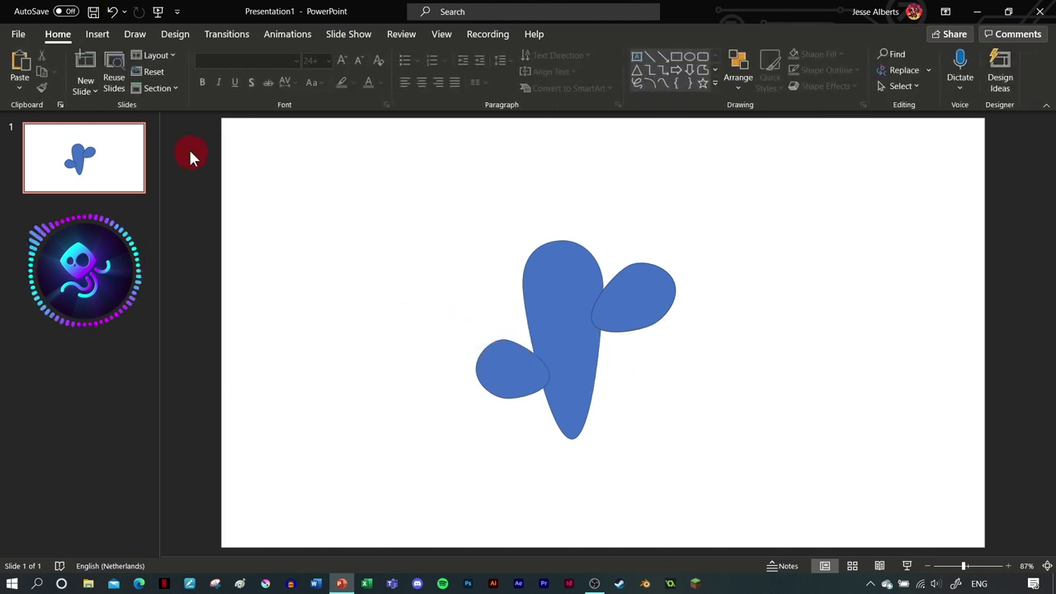
Step: Draw a small circle about 1.6 cm across above the body's upper left edge
{"action": "left_click", "coordinate": [97, 34]}
{"action": "left_click", "coordinate": [245, 76]}
{"action": "left_click", "coordinate": [291, 128]}
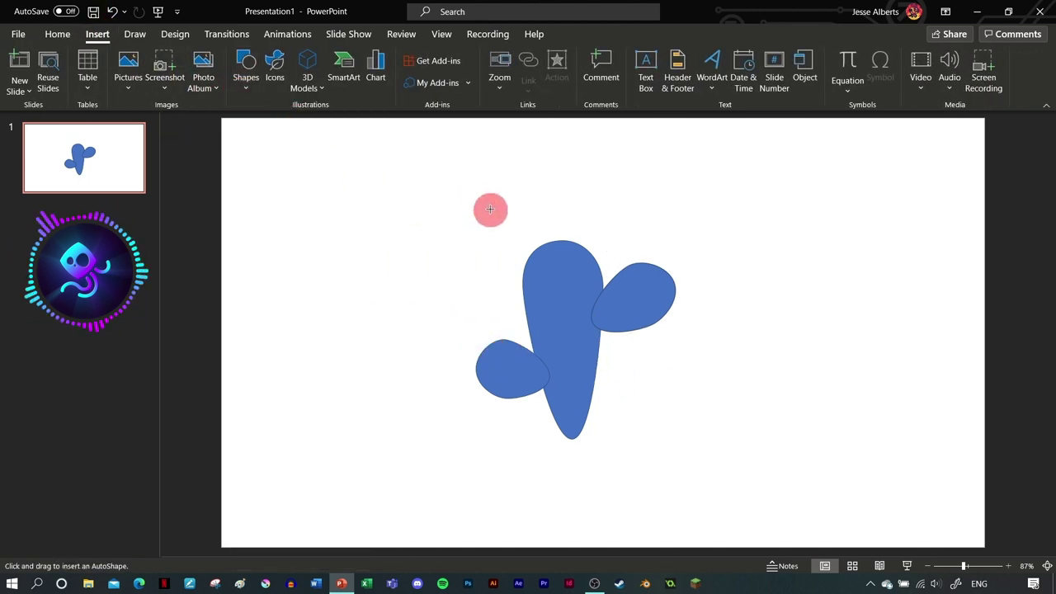
{"action": "left_click_drag", "start_coordinate": [511, 235], "coordinate": [524, 240]}
Step: Stretch the small circle's lowest point to make it about 2 cm tall, then attach it tilted left to the body's upper left
{"action": "right_click", "coordinate": [503, 221]}
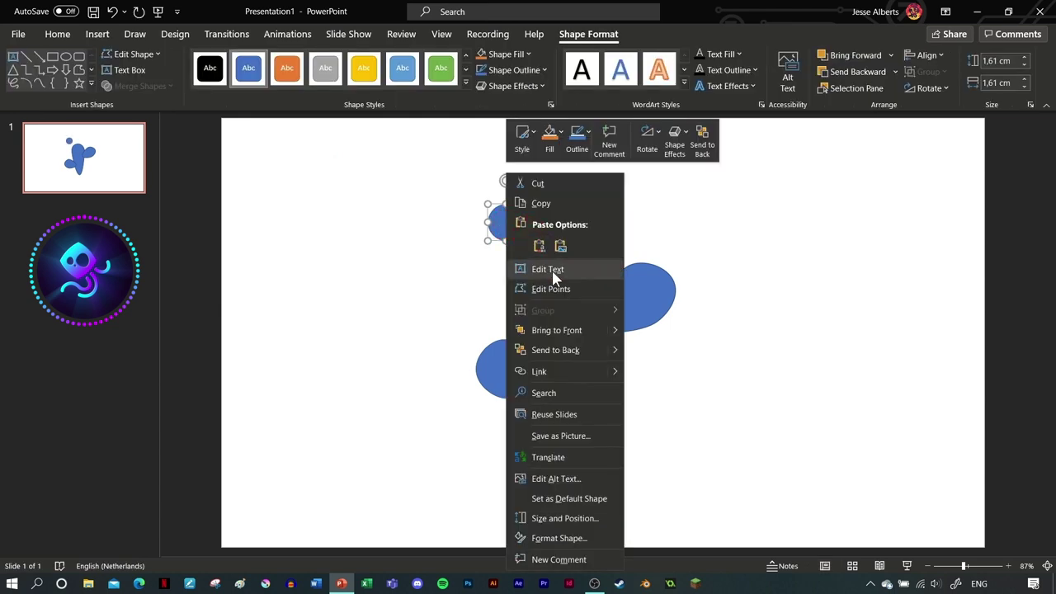
{"action": "key", "text": "Escape"}
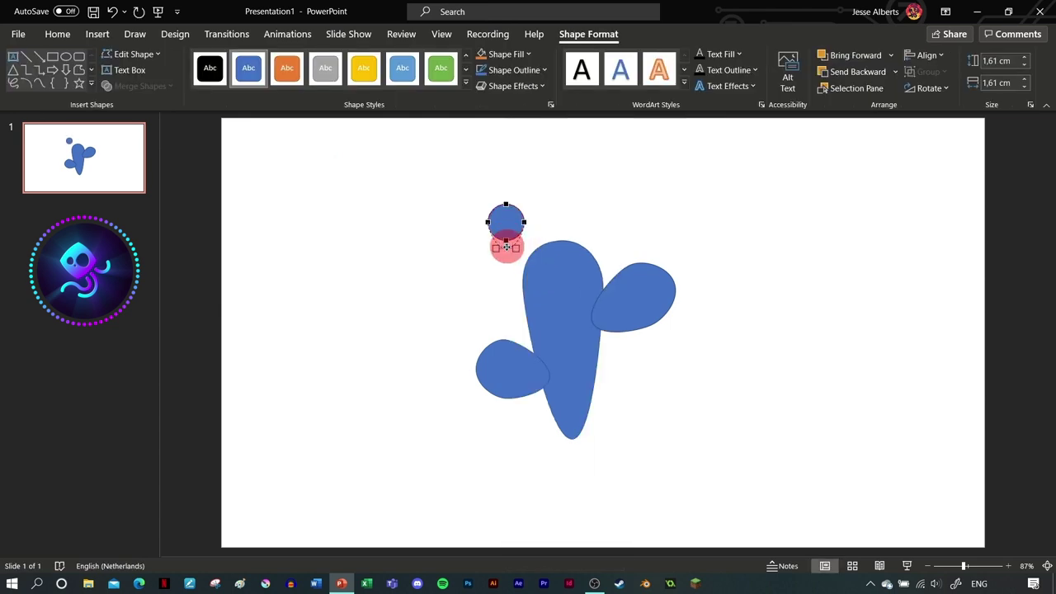
{"action": "left_click", "coordinate": [495, 248]}
{"action": "left_click_drag", "start_coordinate": [506, 235], "coordinate": [537, 239]}
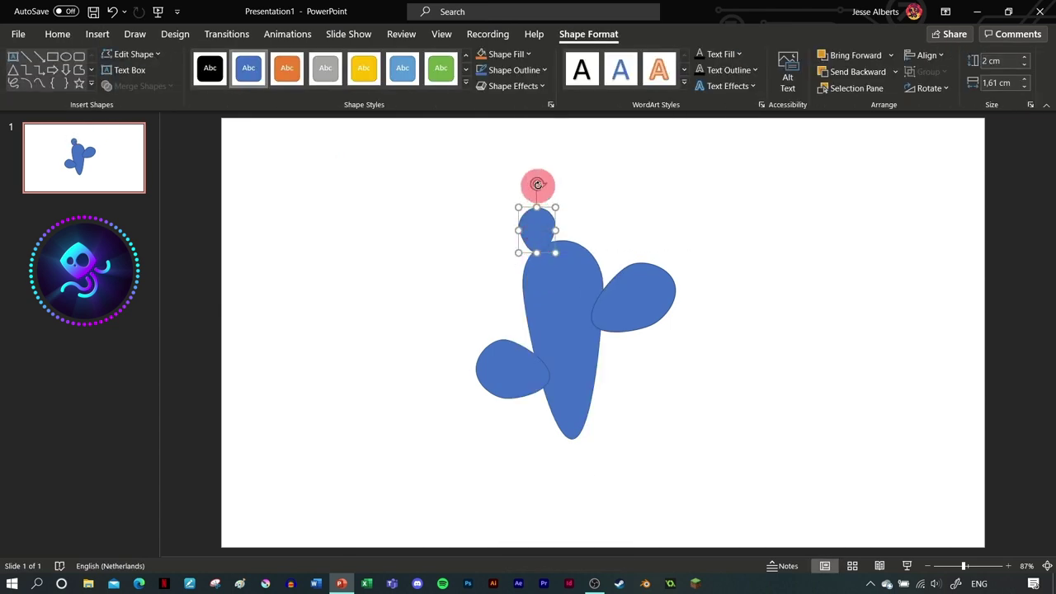
{"action": "left_click_drag", "start_coordinate": [538, 188], "coordinate": [521, 238]}
Step: Bring the tapered body to the front so it overlaps the three arms
{"action": "left_click", "coordinate": [539, 300]}
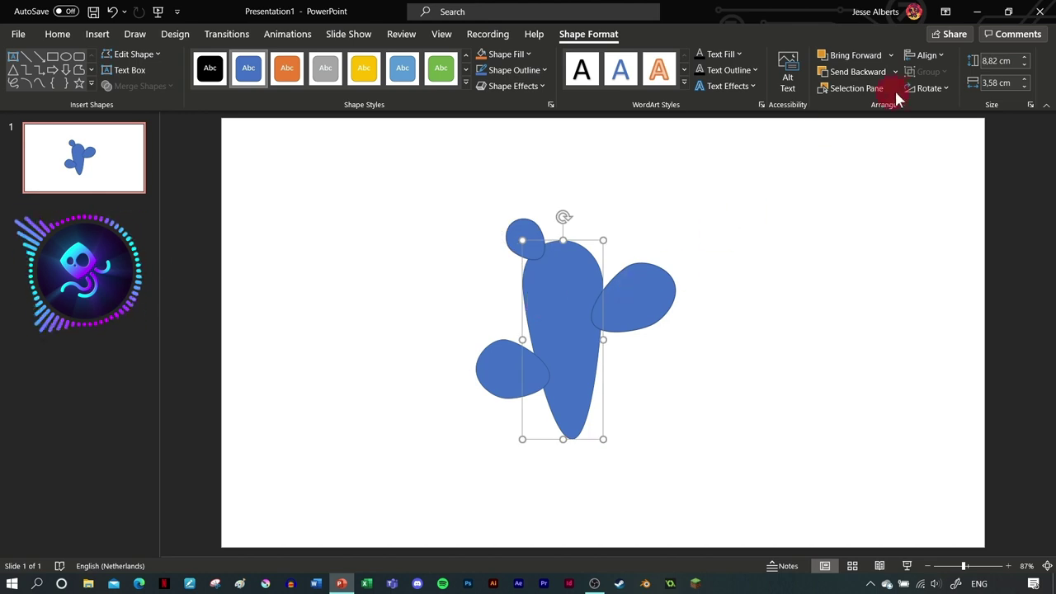
{"action": "left_click", "coordinate": [890, 55]}
{"action": "left_click", "coordinate": [881, 90]}
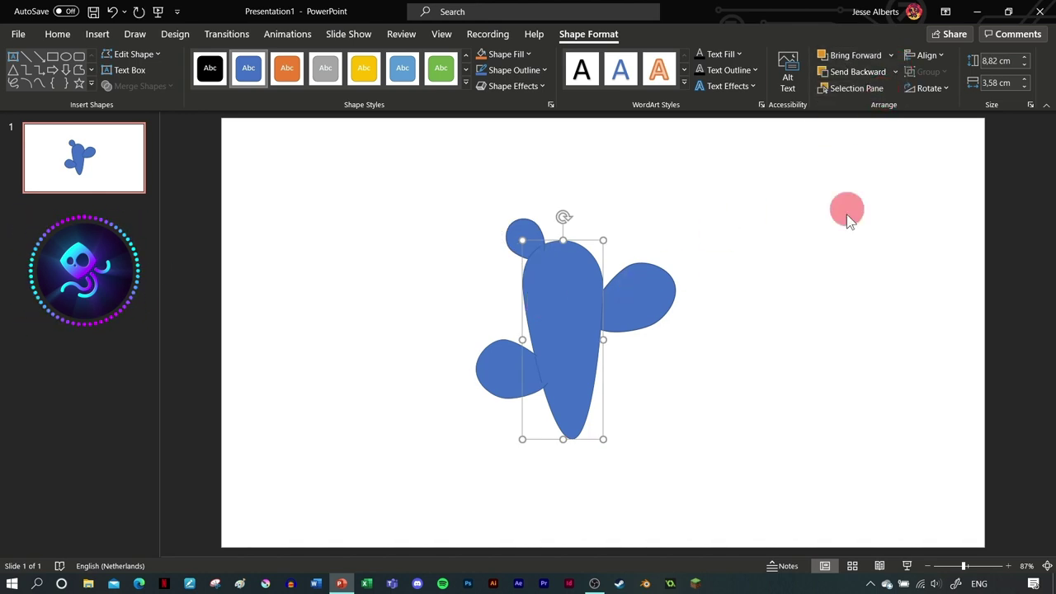
Step: Duplicate the tapered body, narrow the copy to about 1.86 cm and centre it over the original
{"action": "key", "text": "ctrl+c"}
{"action": "key", "text": "ctrl+v"}
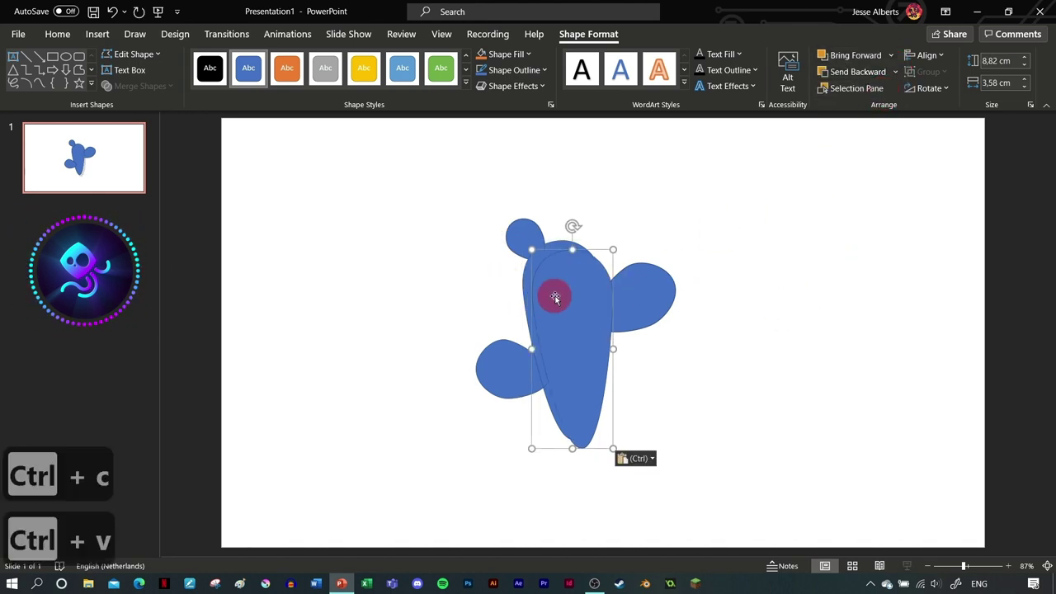
{"action": "left_click_drag", "start_coordinate": [618, 341], "coordinate": [569, 343]}
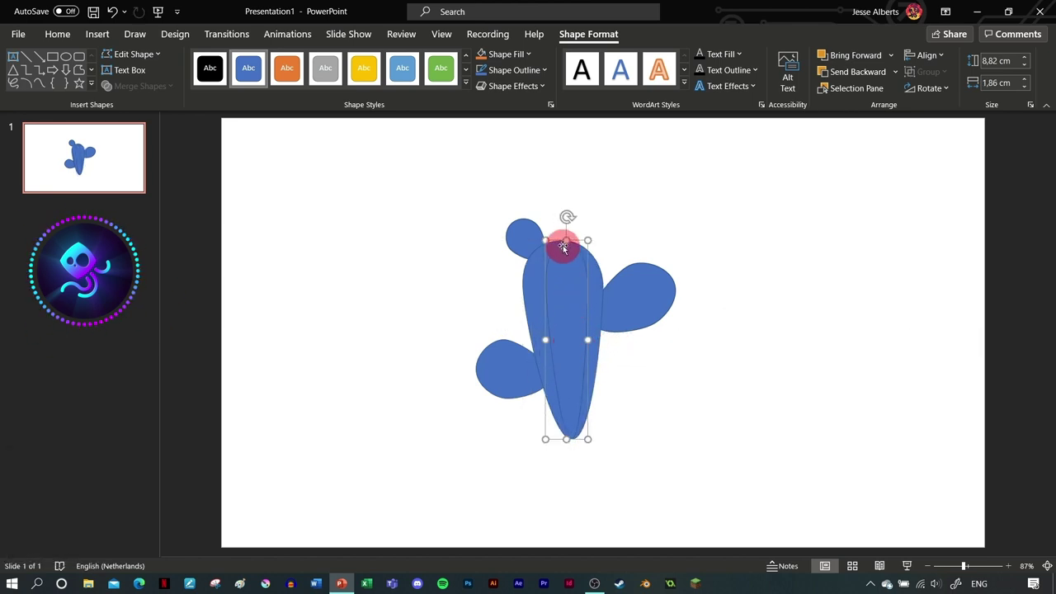
Step: Adjust the inner body copy's points so it rises slightly above the body and measures about 9.04 by 1.77 cm
{"action": "right_click", "coordinate": [562, 312]}
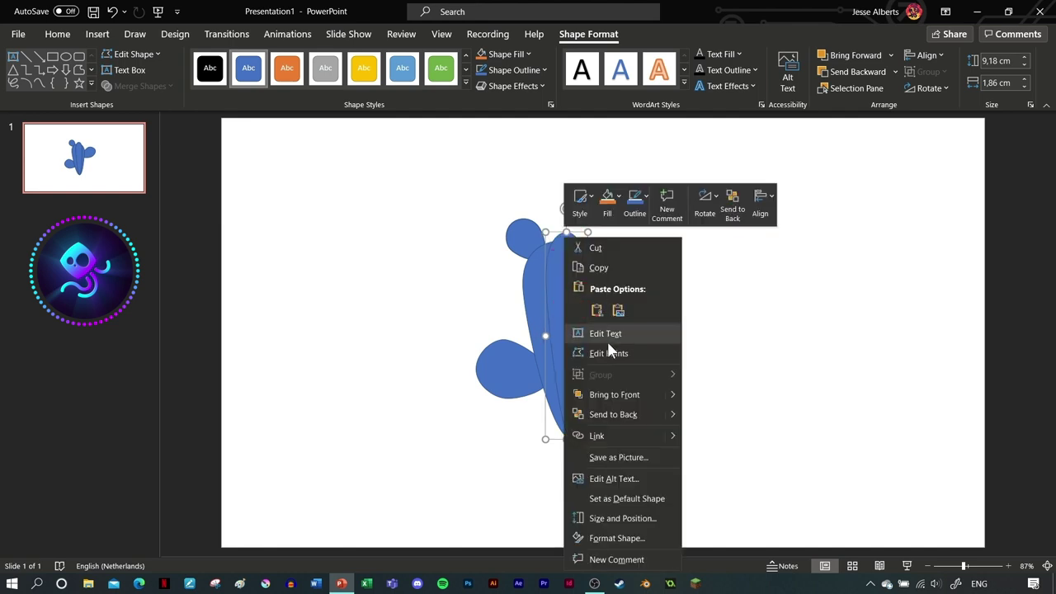
{"action": "left_click", "coordinate": [607, 354]}
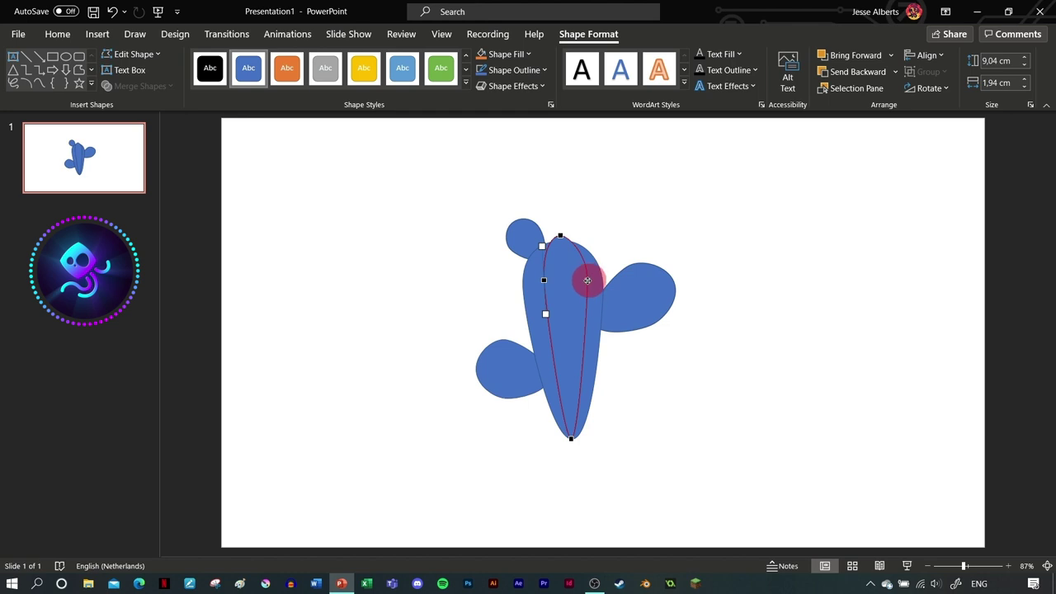
{"action": "left_click_drag", "start_coordinate": [583, 281], "coordinate": [583, 280]}
{"action": "left_click", "coordinate": [561, 236]}
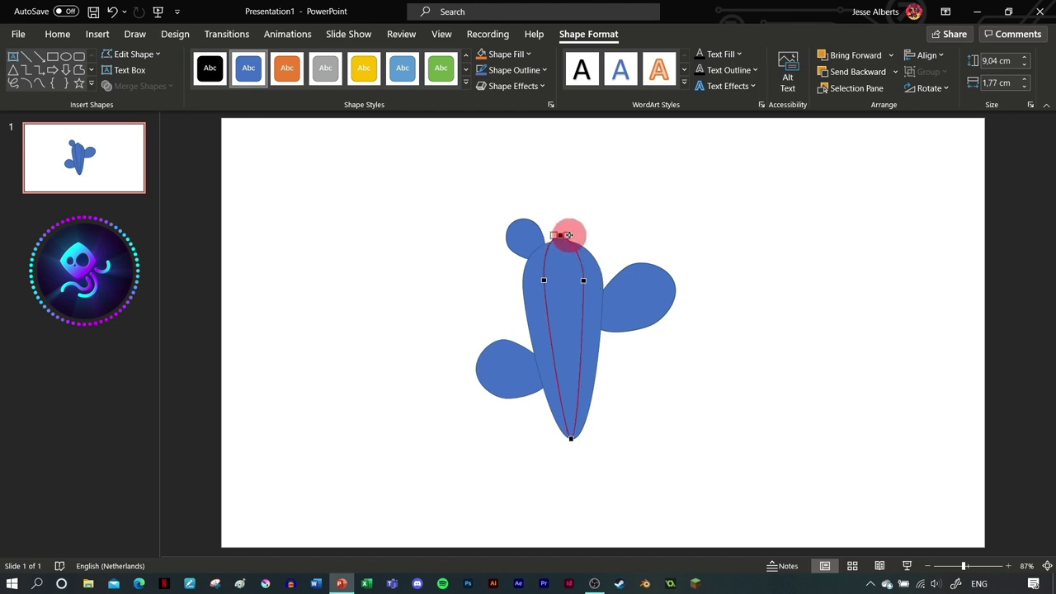
{"action": "left_click", "coordinate": [708, 367]}
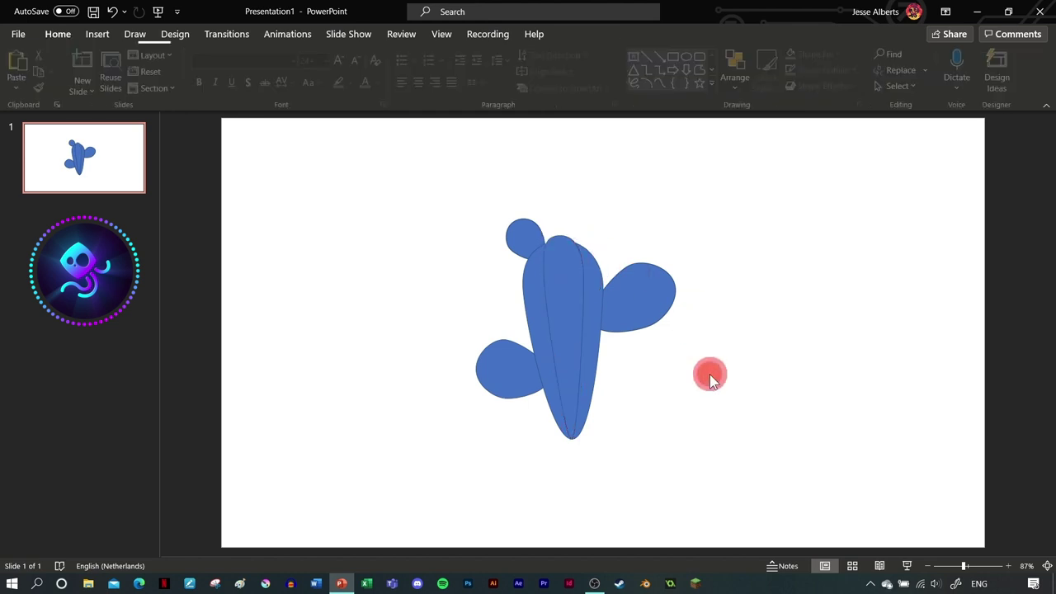
Step: Enlarge the upper-left arm to about 2.33 by 1.68 cm and reposition it against the body's upper left edge
{"action": "left_click", "coordinate": [510, 246]}
{"action": "left_click_drag", "start_coordinate": [527, 208], "coordinate": [528, 201]}
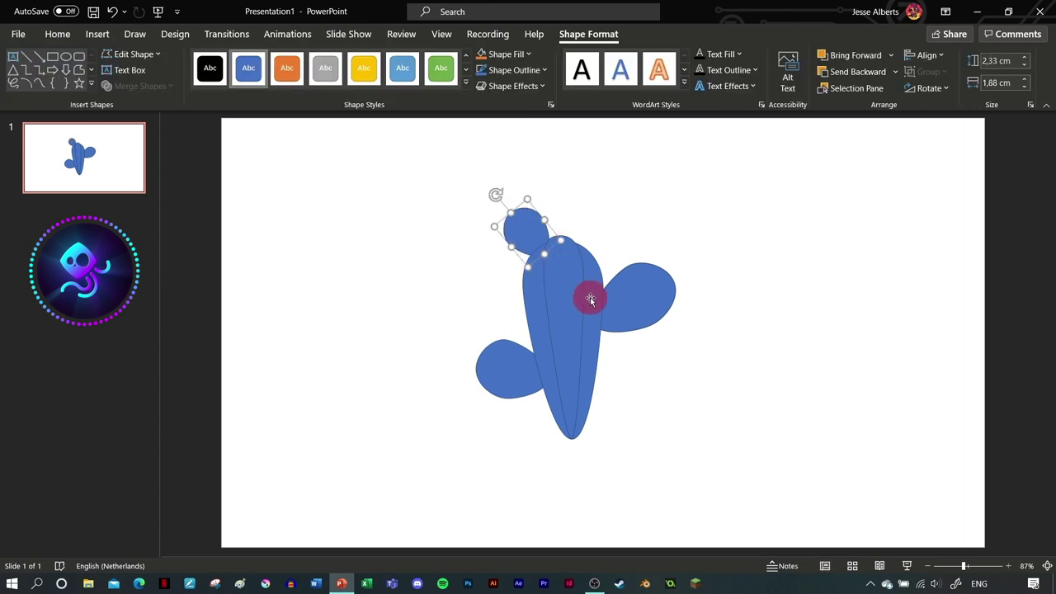
{"action": "left_click", "coordinate": [670, 375]}
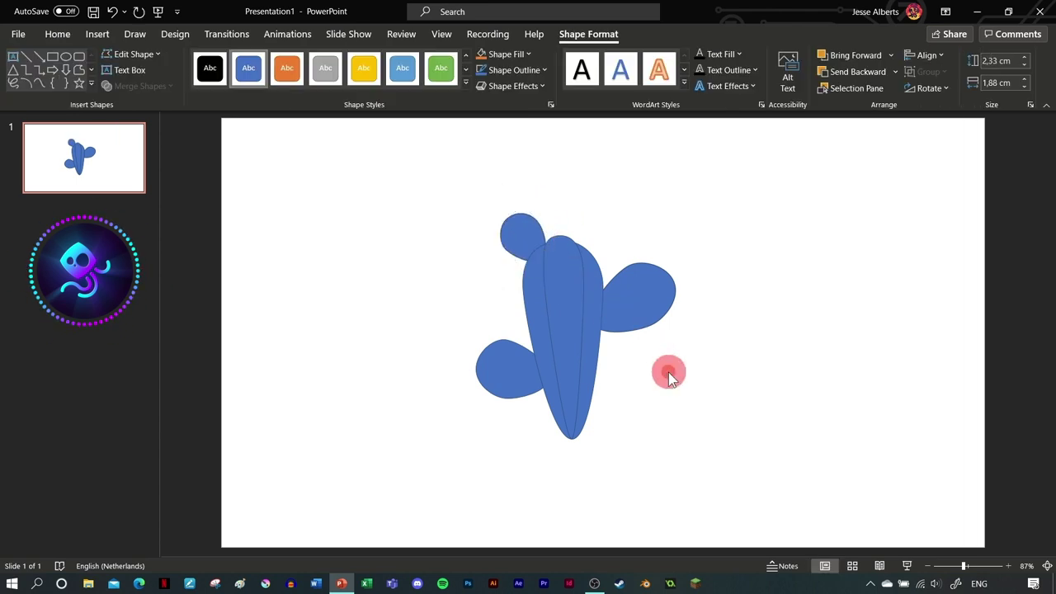
Step: Add an isosceles triangle about 2.32 by 2.69 cm in the empty area up and left of the cactus
{"action": "left_click", "coordinate": [104, 33]}
{"action": "left_click", "coordinate": [245, 72]}
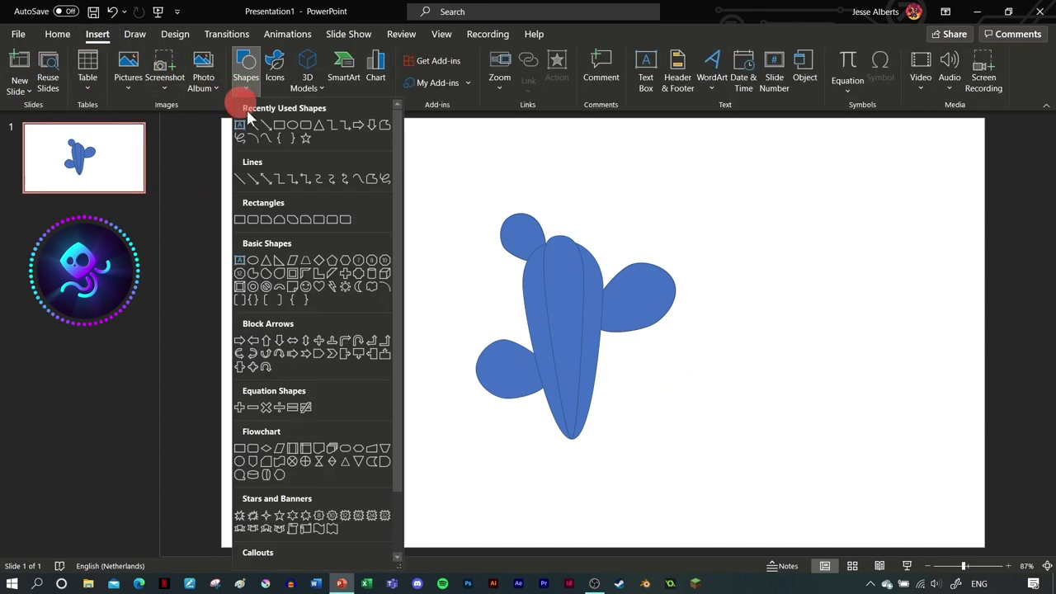
{"action": "left_click", "coordinate": [319, 126]}
{"action": "left_click_drag", "start_coordinate": [391, 182], "coordinate": [451, 237]}
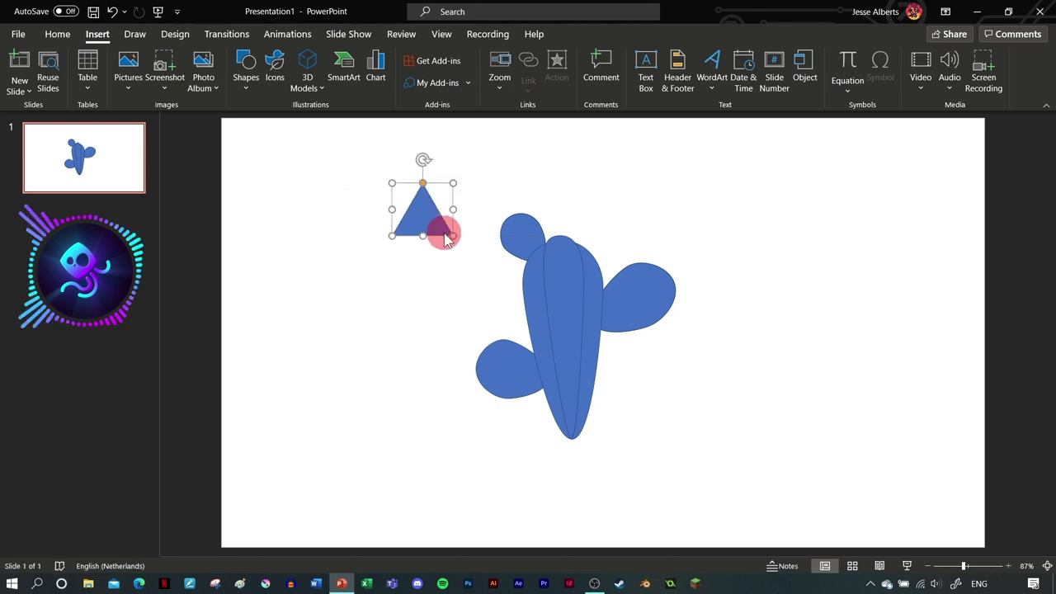
Step: Edit the triangle's points so its base bulges into a downward curve, making the shape about 2.74 cm high
{"action": "scroll", "coordinate": [424, 220], "scroll_direction": "up", "scroll_amount": 4, "text": "ctrl"}
{"action": "right_click", "coordinate": [561, 367]}
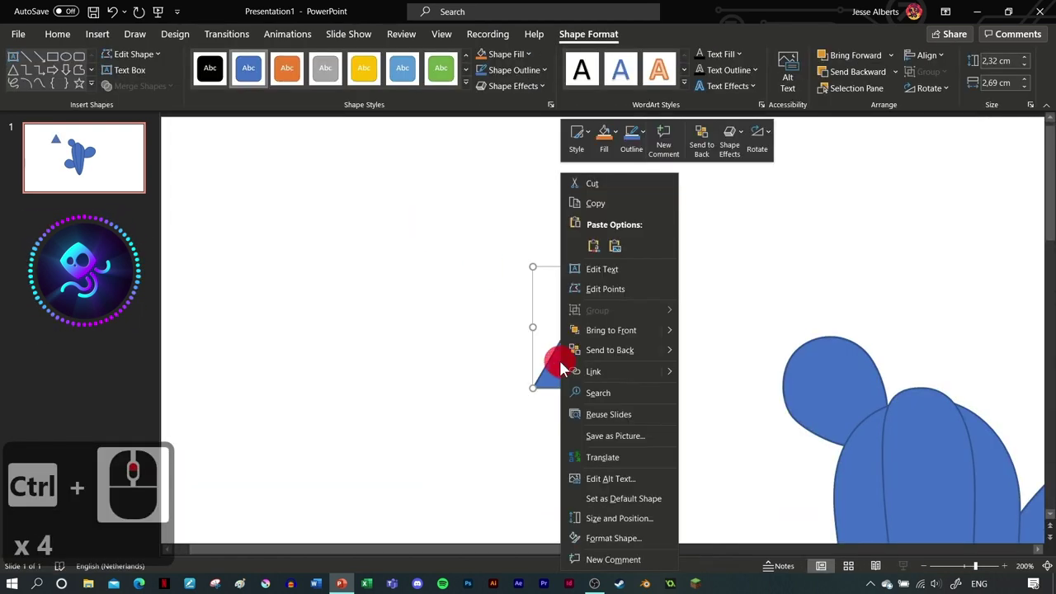
{"action": "left_click", "coordinate": [602, 289]}
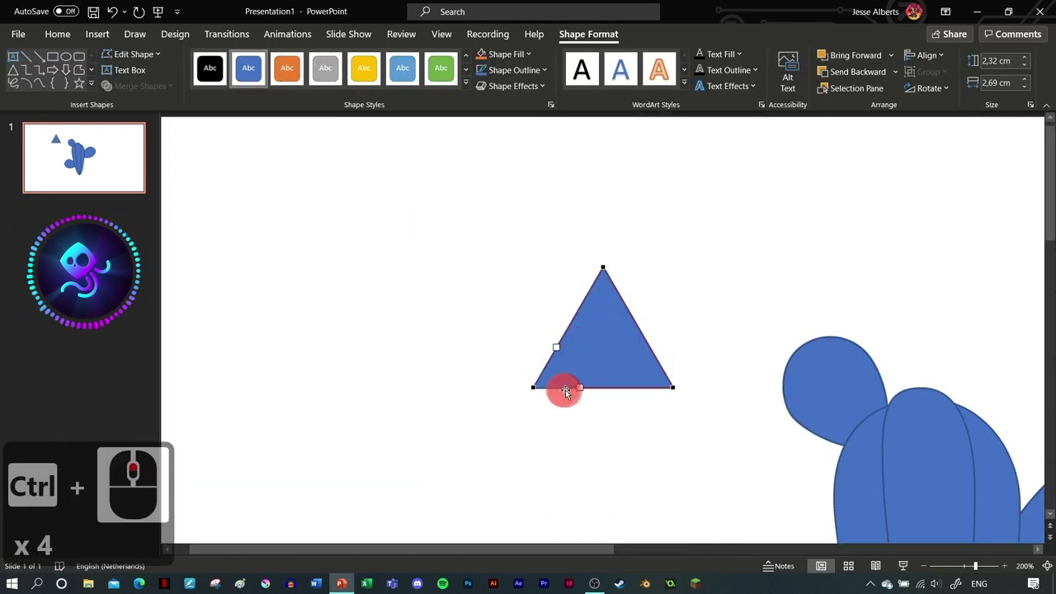
{"action": "left_click_drag", "start_coordinate": [580, 414], "coordinate": [581, 417]}
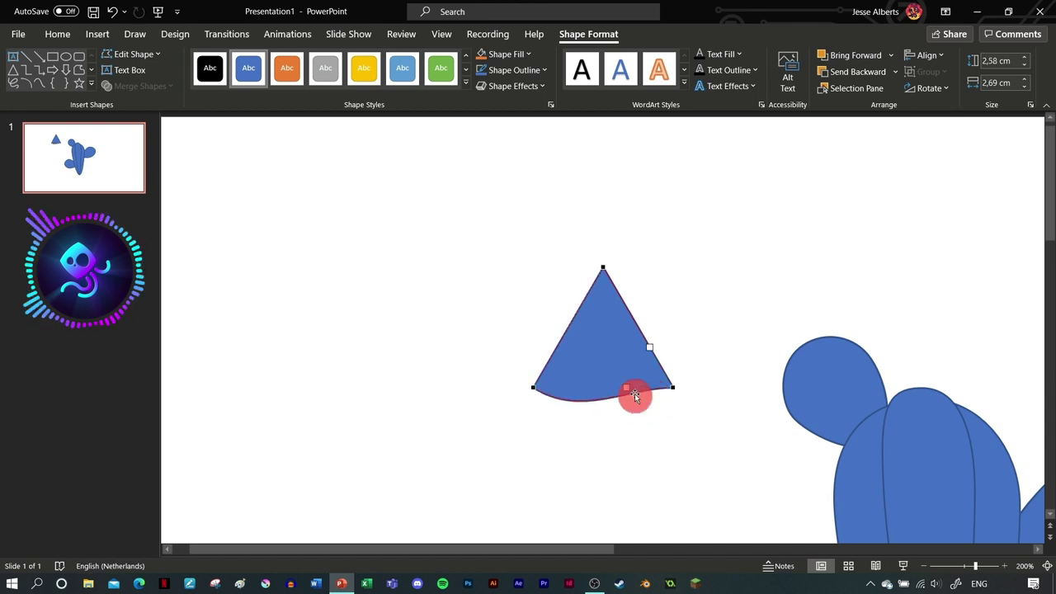
{"action": "left_click_drag", "start_coordinate": [636, 416], "coordinate": [633, 415]}
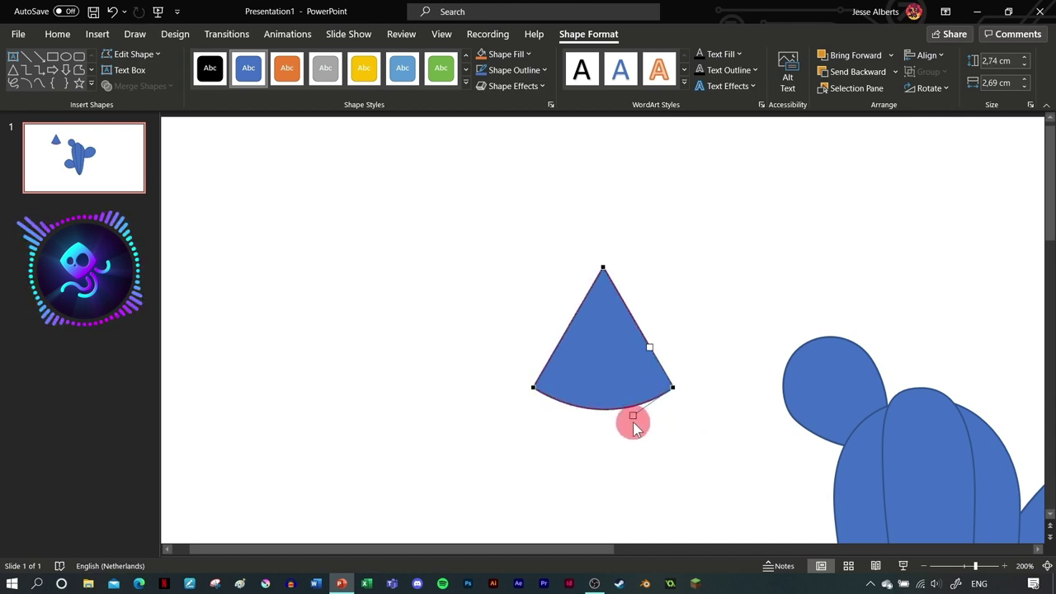
{"action": "left_click", "coordinate": [586, 363]}
Step: Shrink the curved triangle to about 0.58 by 0.57 cm and place it as a spike on top of the cactus body
{"action": "scroll", "coordinate": [586, 363], "scroll_direction": "down", "scroll_amount": 5, "text": "ctrl"}
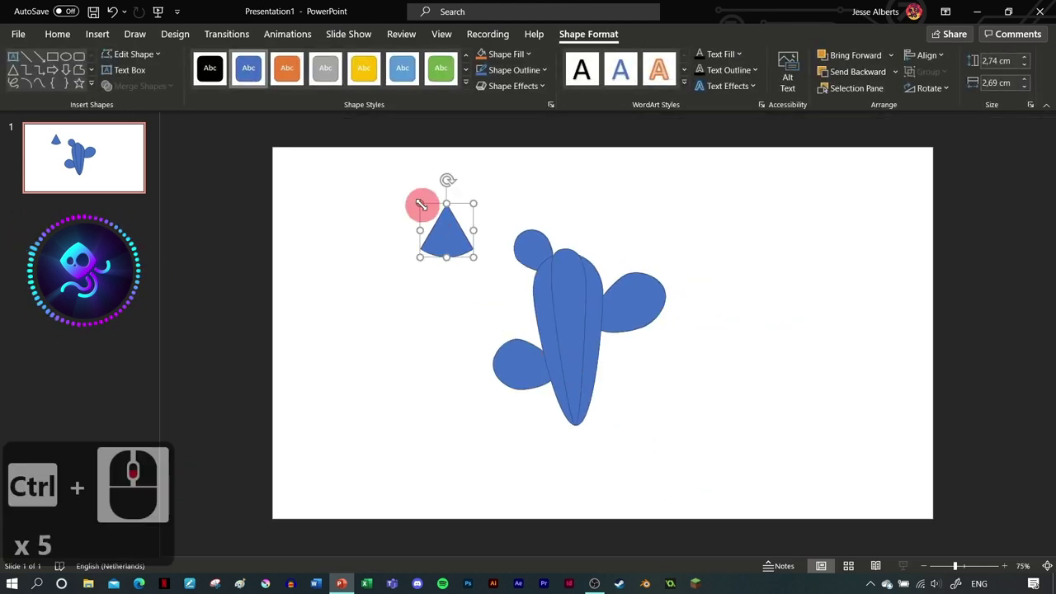
{"action": "left_click_drag", "start_coordinate": [420, 205], "coordinate": [460, 256]}
{"action": "scroll", "coordinate": [460, 256], "scroll_direction": "up", "scroll_amount": 3, "text": "ctrl"}
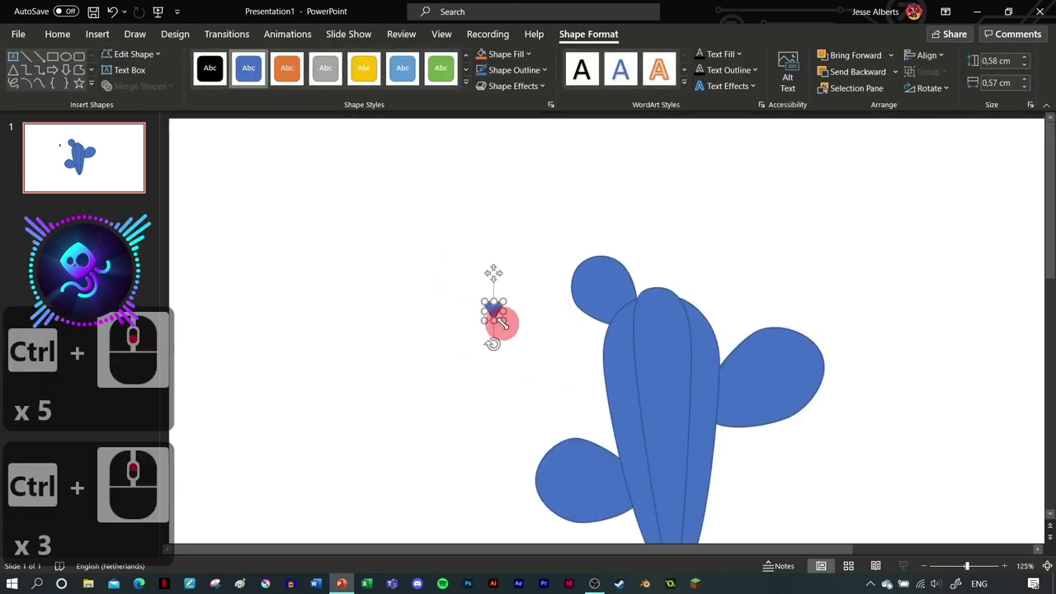
{"action": "left_click_drag", "start_coordinate": [493, 308], "coordinate": [655, 324]}
Step: Fill the spike with orange and remove its outline
{"action": "left_click", "coordinate": [695, 218]}
{"action": "left_click", "coordinate": [483, 57]}
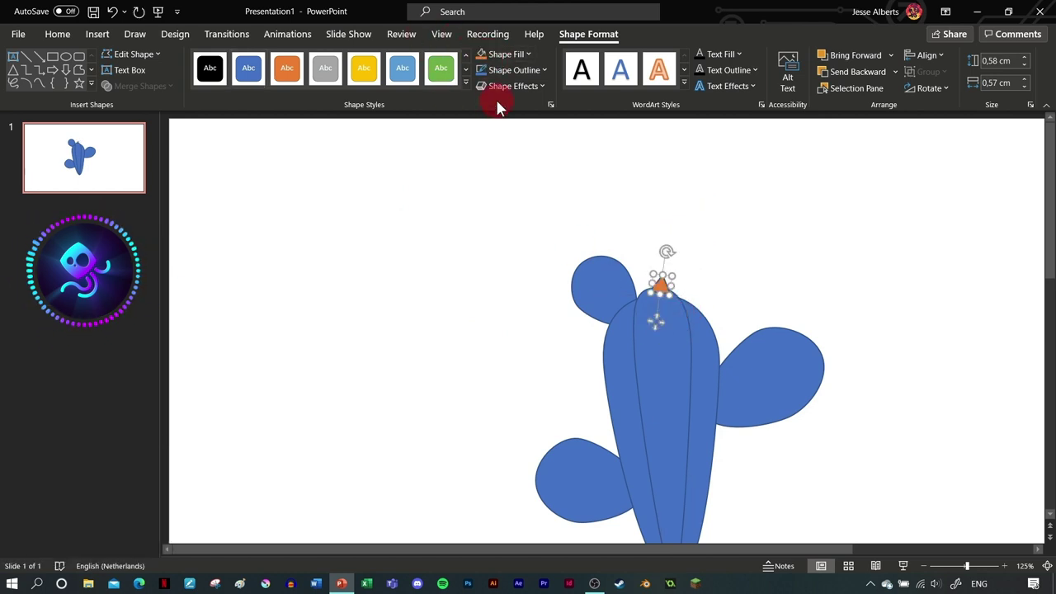
{"action": "left_click", "coordinate": [514, 70]}
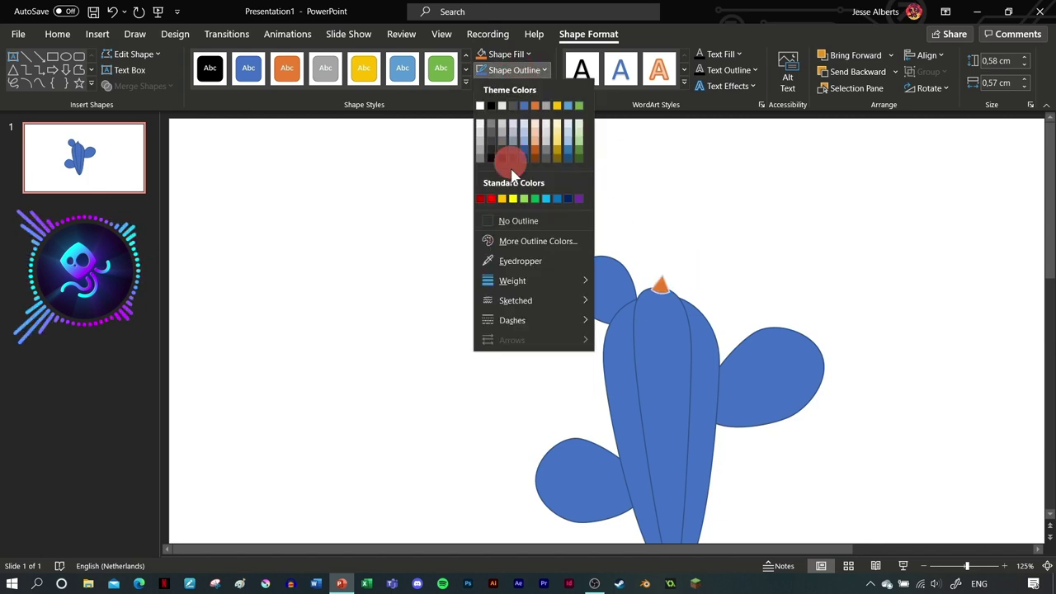
{"action": "left_click", "coordinate": [514, 228]}
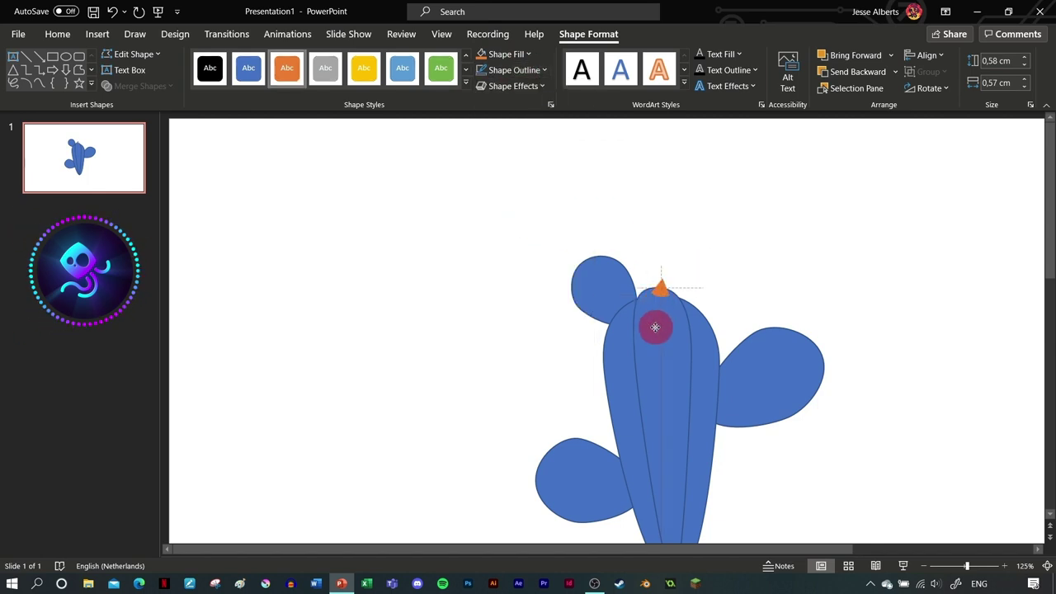
Step: Duplicate the spike twice and angle the copies outward on the body's upper right and upper left edges
{"action": "scroll", "coordinate": [735, 313], "scroll_direction": "up", "scroll_amount": 3, "text": "ctrl"}
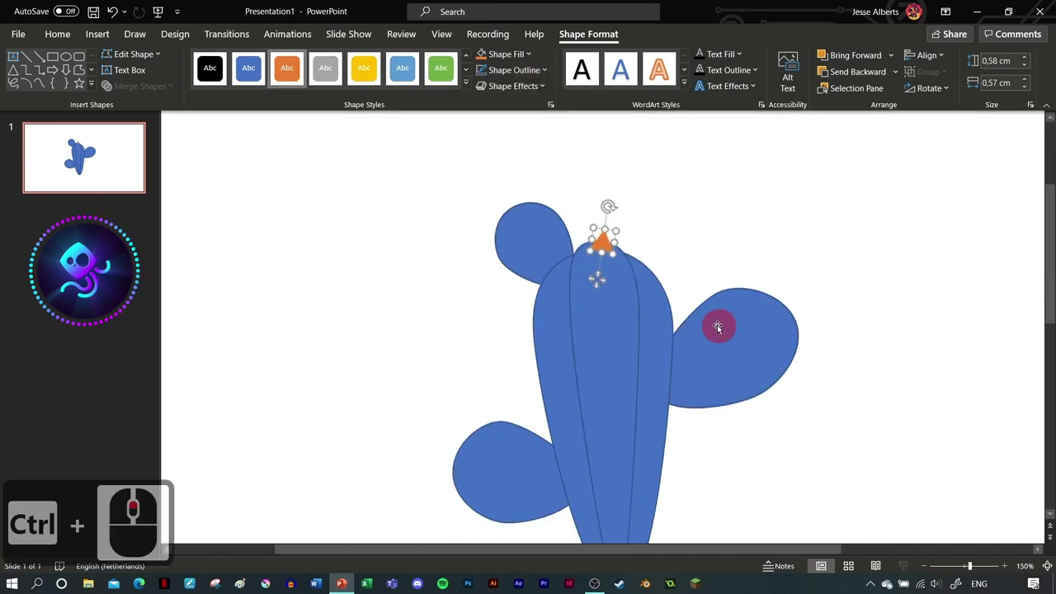
{"action": "key", "text": "ctrl+c"}
{"action": "key", "text": "ctrl+v"}
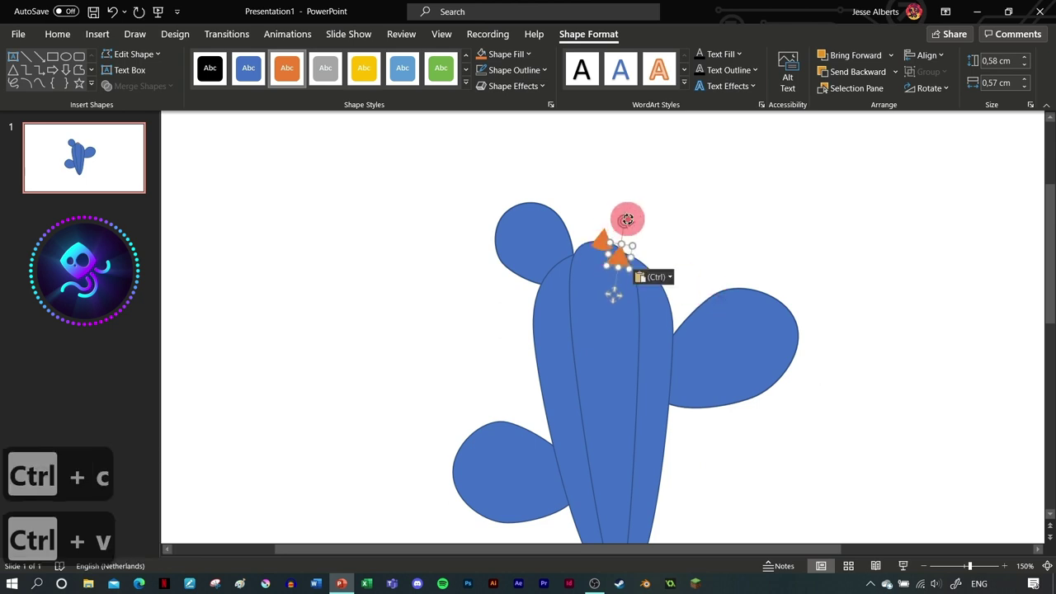
{"action": "left_click_drag", "start_coordinate": [622, 219], "coordinate": [637, 308]}
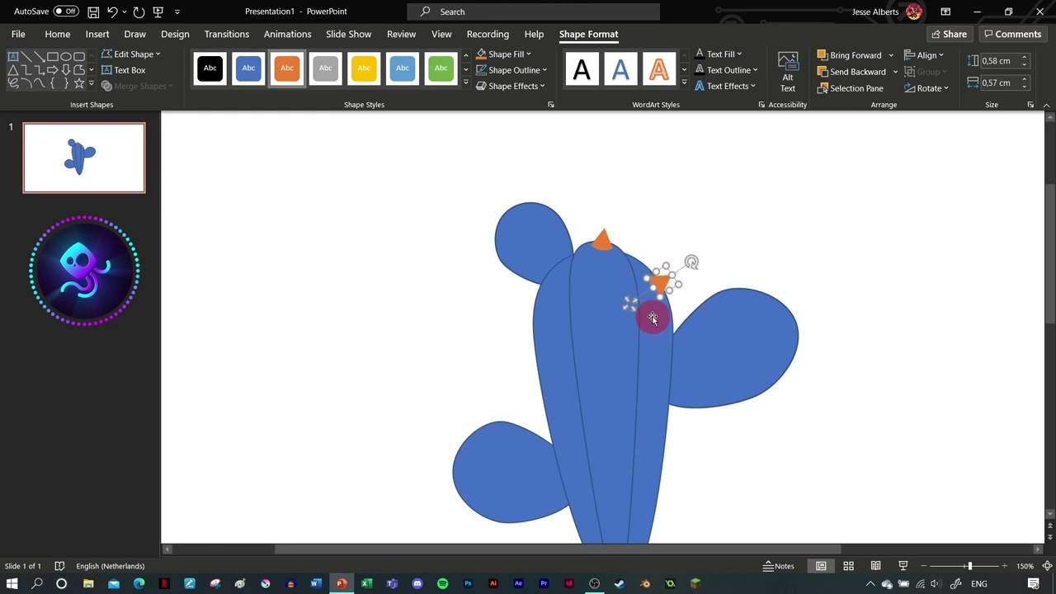
{"action": "key", "text": "ctrl+c"}
{"action": "key", "text": "ctrl+v"}
{"action": "left_click_drag", "start_coordinate": [699, 277], "coordinate": [533, 302]}
{"action": "left_click", "coordinate": [498, 300]}
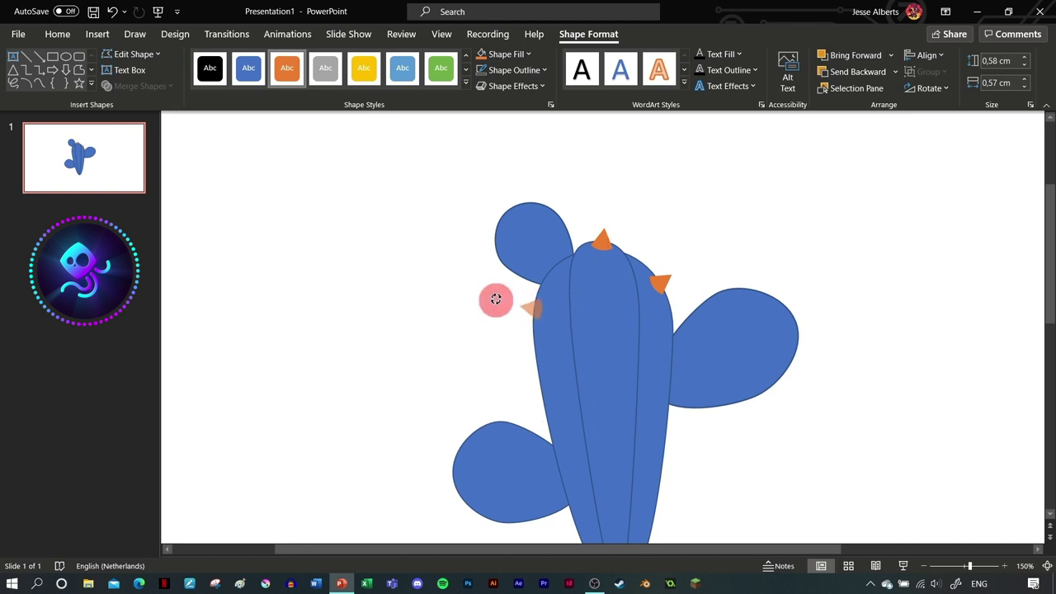
Step: Place two more spike copies on the upper-left arm, one on each upper side, rotated to point outward
{"action": "key", "text": "ctrl+c"}
{"action": "key", "text": "ctrl+v"}
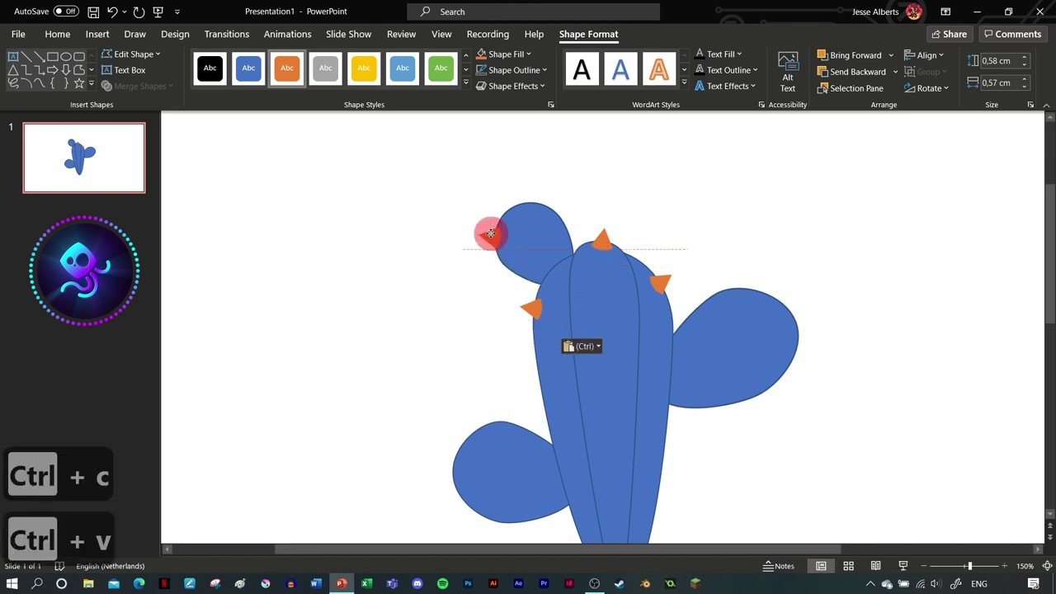
{"action": "mouse_move", "coordinate": [497, 224]}
{"action": "left_mouse_down"}
{"action": "mouse_move", "coordinate": [460, 208]}
{"action": "mouse_move", "coordinate": [500, 228]}
{"action": "left_mouse_up"}
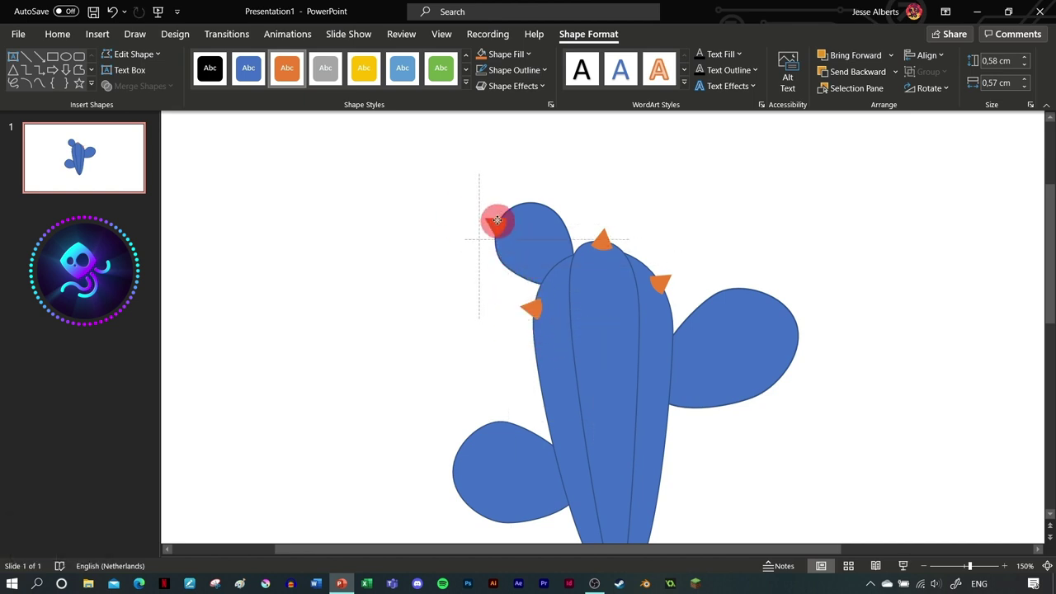
{"action": "key", "text": "ctrl+c"}
{"action": "key", "text": "ctrl+v"}
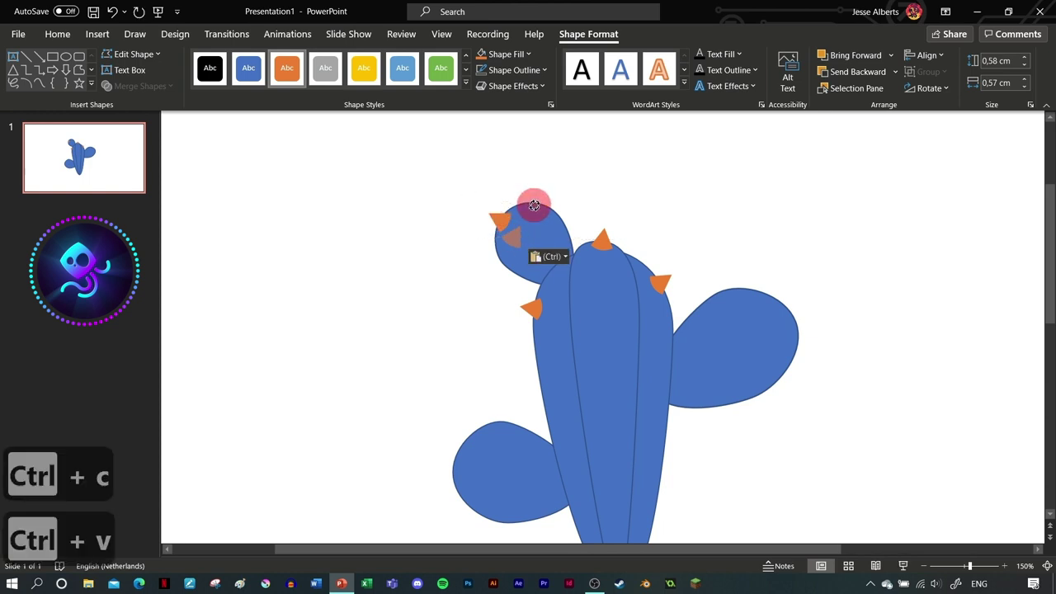
{"action": "left_click_drag", "start_coordinate": [534, 205], "coordinate": [832, 326]}
Step: Add outward-pointing spike copies to the right arm's tip and upper edge, then adjust the tip spike's position and angle
{"action": "key", "text": "ctrl+c"}
{"action": "key", "text": "ctrl+v"}
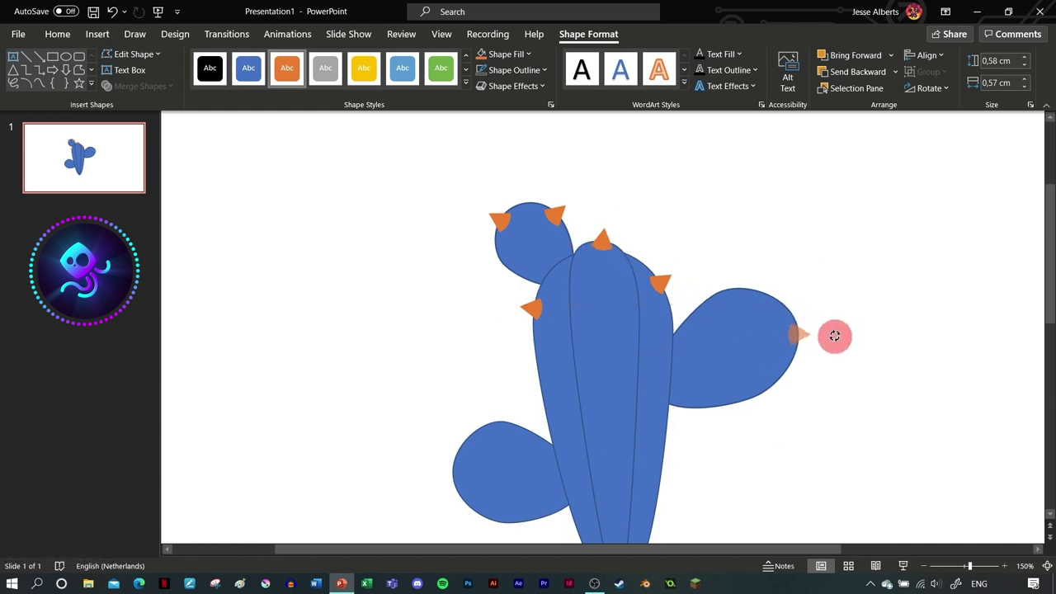
{"action": "key", "text": "ctrl+c"}
{"action": "key", "text": "ctrl+v"}
{"action": "left_click_drag", "start_coordinate": [811, 319], "coordinate": [710, 264]}
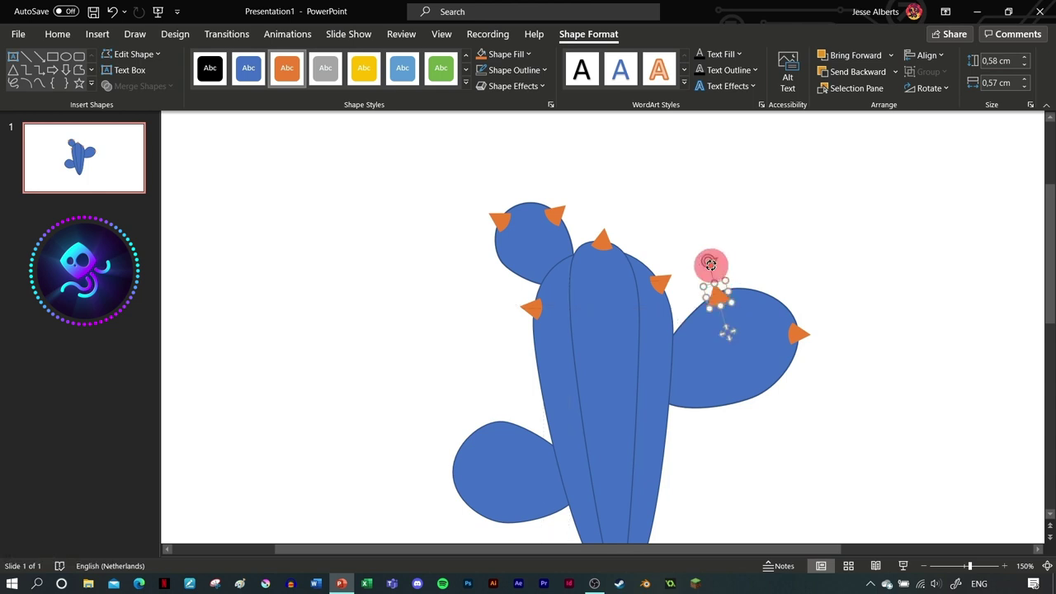
{"action": "key", "text": "ctrl+c"}
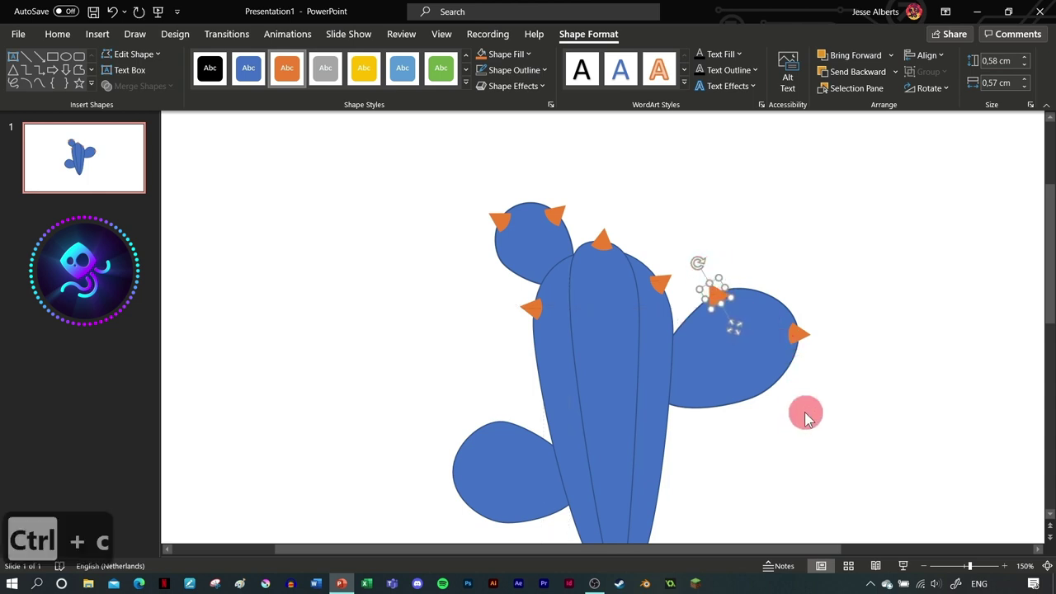
{"action": "left_click", "coordinate": [815, 324]}
{"action": "mouse_move", "coordinate": [836, 328]}
{"action": "left_mouse_down"}
{"action": "mouse_move", "coordinate": [795, 328]}
{"action": "mouse_move", "coordinate": [831, 321]}
{"action": "left_mouse_up"}
Step: Place two more spike copies along the right arm's lower edge, rotated to point outward
{"action": "key", "text": "ctrl+c"}
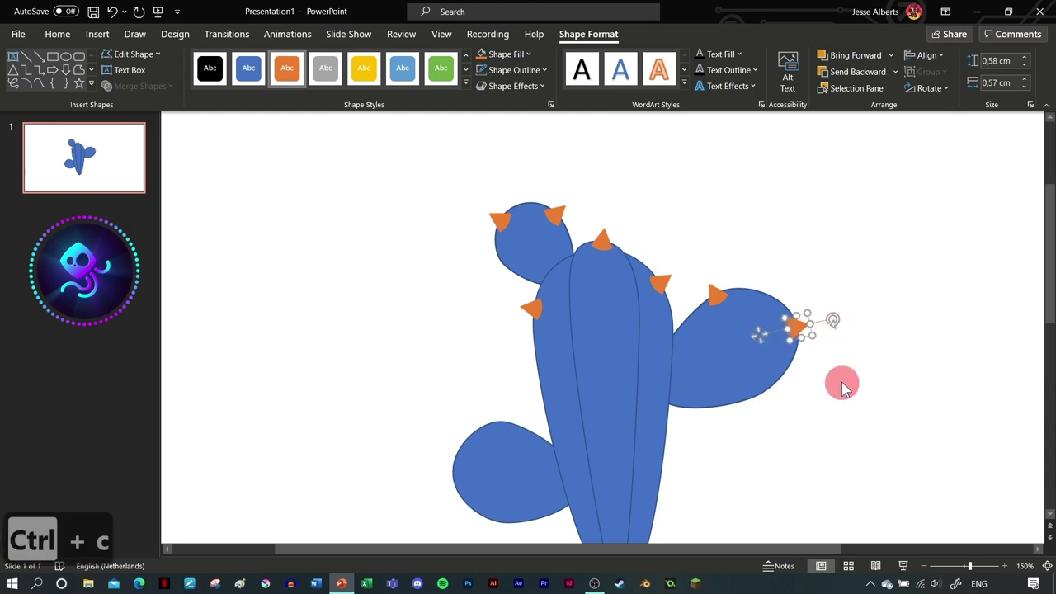
{"action": "key", "text": "ctrl+v"}
{"action": "left_click_drag", "start_coordinate": [808, 343], "coordinate": [762, 393]}
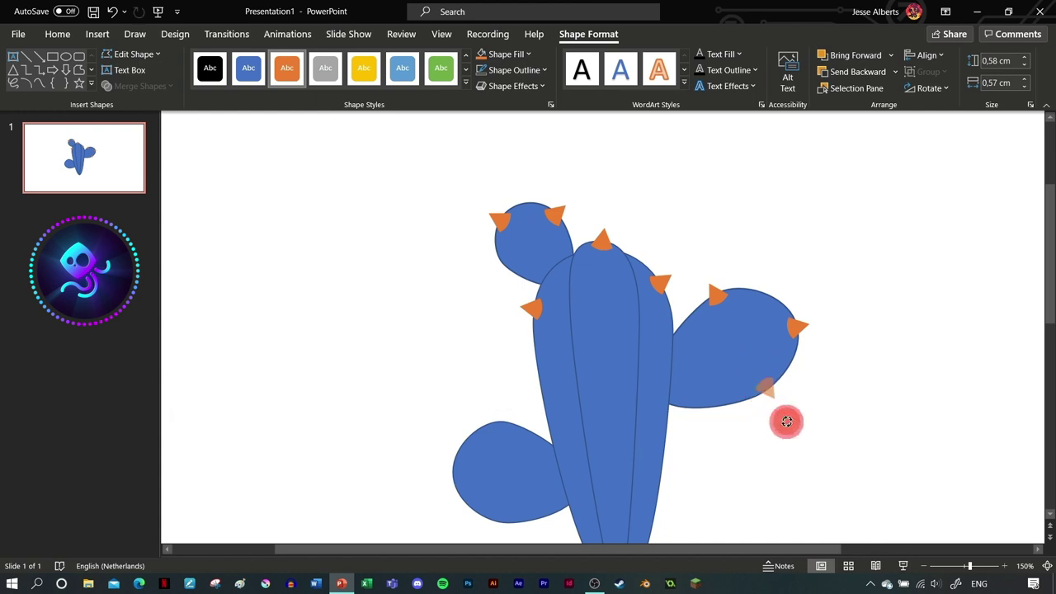
{"action": "key", "text": "ctrl+c"}
{"action": "key", "text": "ctrl+v"}
{"action": "left_click_drag", "start_coordinate": [784, 402], "coordinate": [706, 402]}
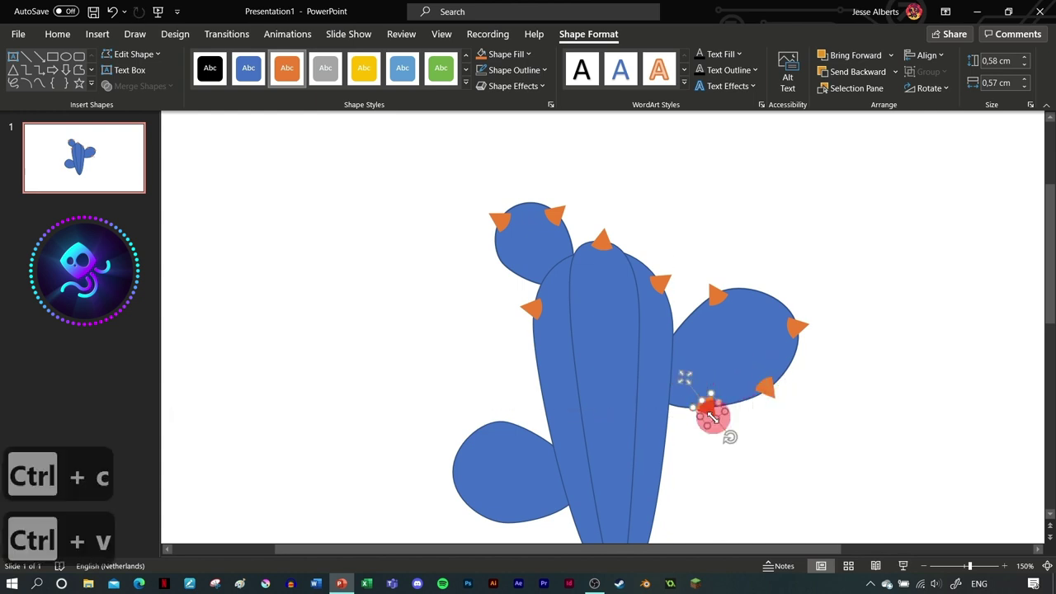
Step: Add spike copies halfway down the body, one on the right edge and one on the left, both pointing outward
{"action": "key", "text": "ctrl+c"}
{"action": "key", "text": "ctrl+v"}
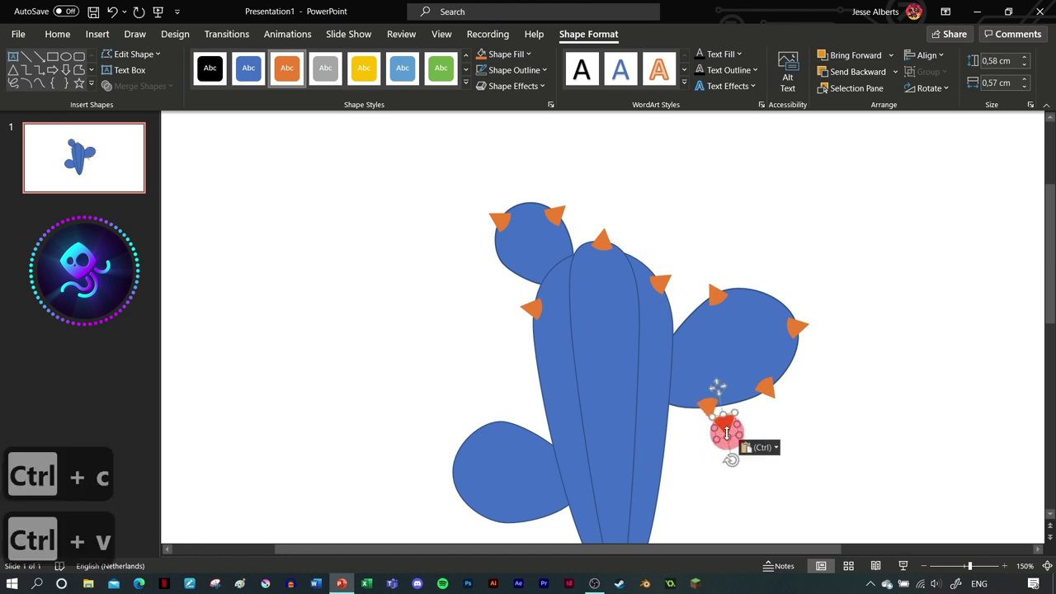
{"action": "left_click_drag", "start_coordinate": [726, 432], "coordinate": [664, 380]}
{"action": "left_click_drag", "start_coordinate": [676, 416], "coordinate": [740, 405]}
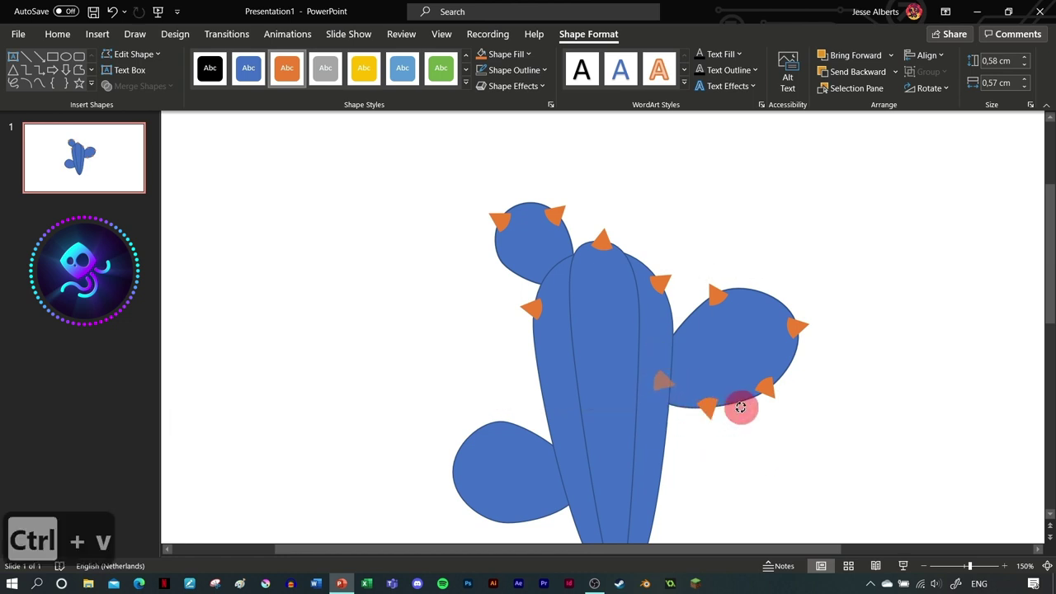
{"action": "key", "text": "ctrl+c"}
{"action": "key", "text": "ctrl+v"}
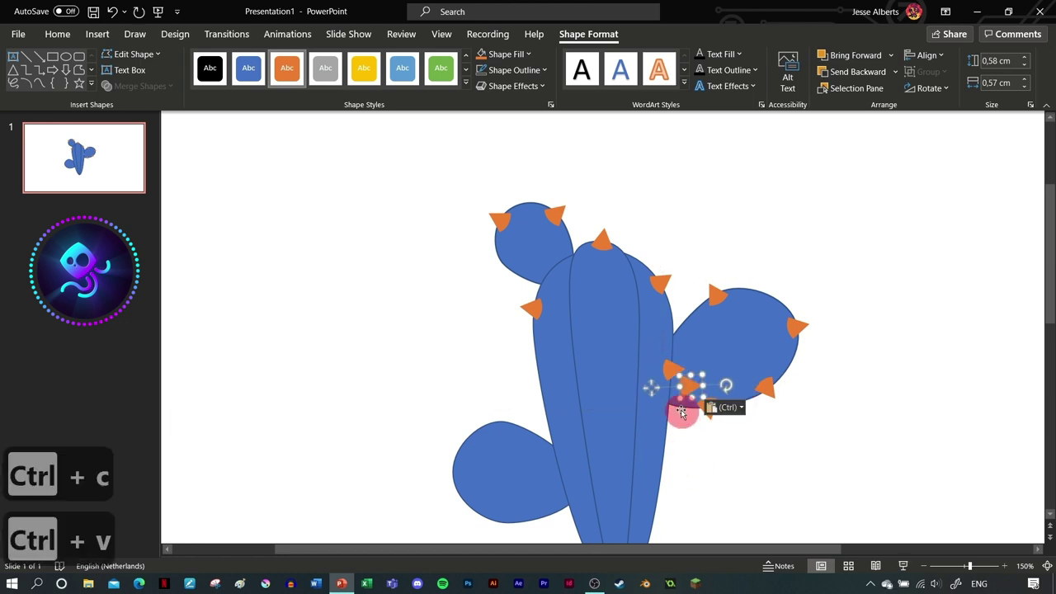
{"action": "left_click_drag", "start_coordinate": [550, 384], "coordinate": [466, 444]}
{"action": "left_click", "coordinate": [547, 389]}
Step: Place three spike copies around the lower-left arm, two on its upper edge and one on its underside, pointing outward
{"action": "key", "text": "ctrl+v"}
{"action": "key", "text": "ctrl+c"}
{"action": "key", "text": "ctrl+v"}
{"action": "key", "text": "ctrl+c"}
{"action": "key", "text": "ctrl+v"}
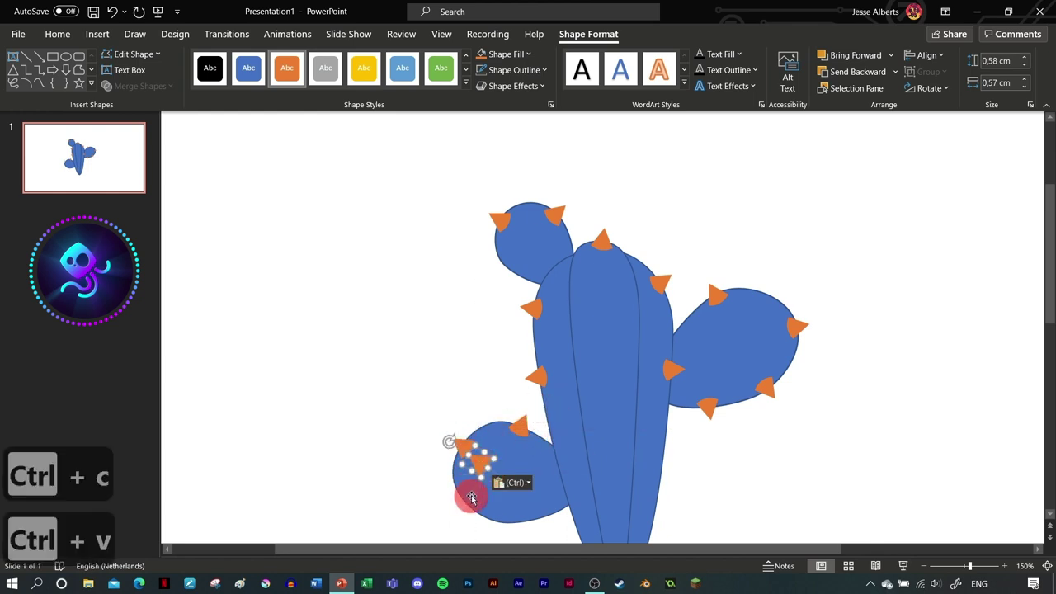
{"action": "scroll", "coordinate": [477, 502], "scroll_direction": "down", "scroll_amount": 3}
{"action": "left_click_drag", "start_coordinate": [464, 417], "coordinate": [460, 467]}
{"action": "left_click", "coordinate": [422, 424]}
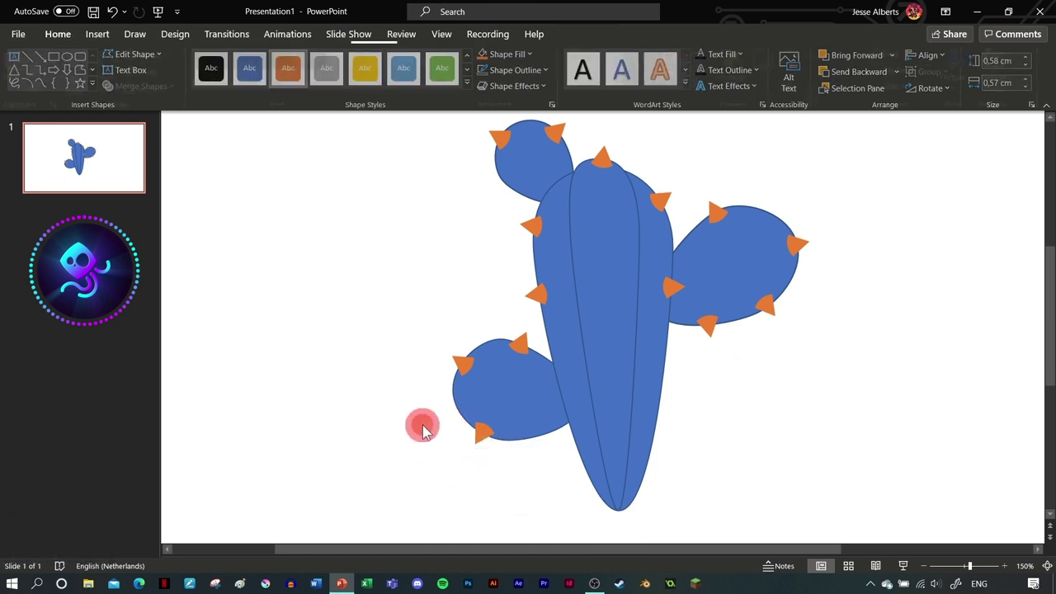
Step: Save the presentation in the Documents folder, naming it "Cactus" followed by a long run of extra s letters
{"action": "left_click", "coordinate": [18, 34]}
{"action": "left_click", "coordinate": [41, 219]}
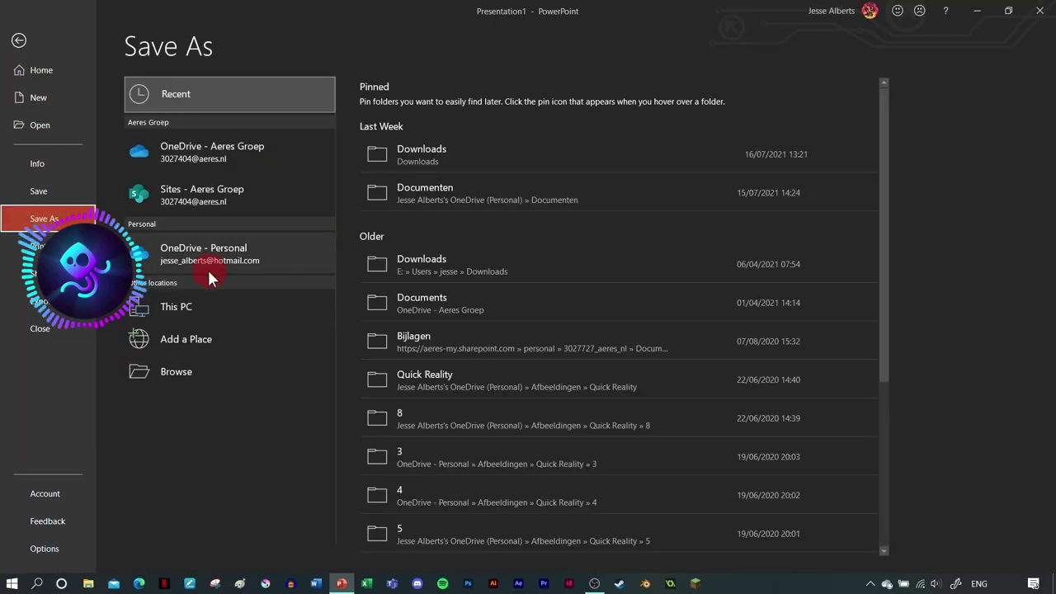
{"action": "left_click", "coordinate": [192, 373]}
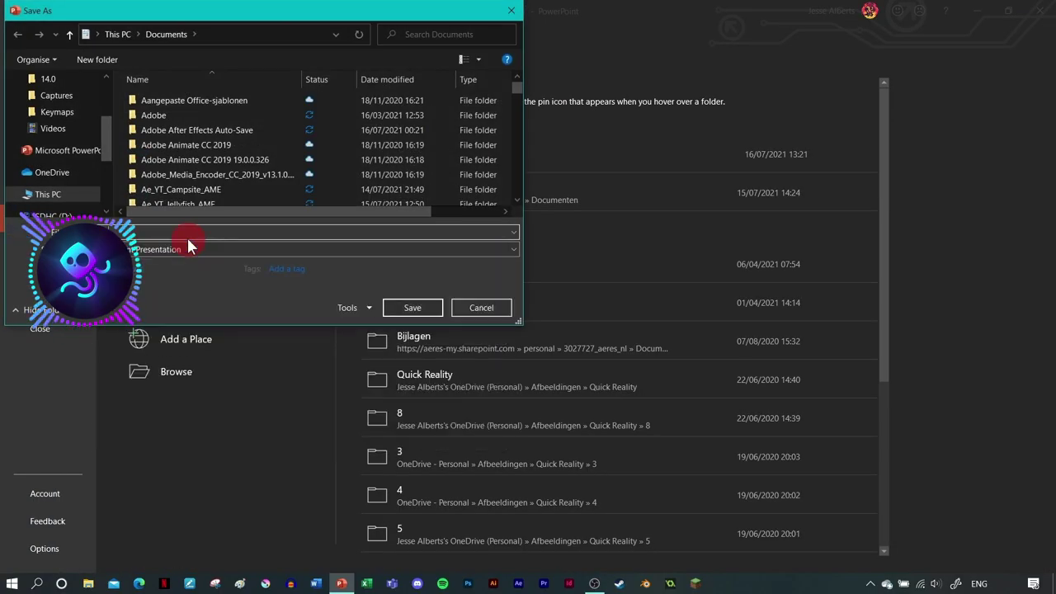
{"action": "type", "text": "sssssssssssssssssssssssssss"}
{"action": "key", "text": "Return"}
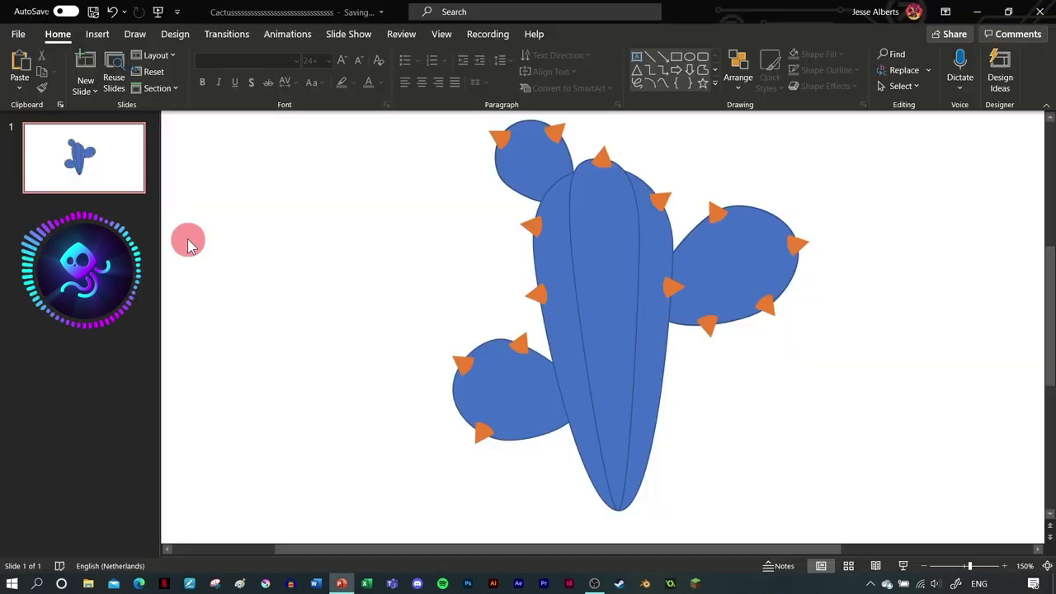
Step: Place two more spike copies near the bottom of the body, one on each side edge, rotated to point outward
{"action": "left_click", "coordinate": [485, 435]}
{"action": "key", "text": "ctrl+c"}
{"action": "key", "text": "ctrl+v"}
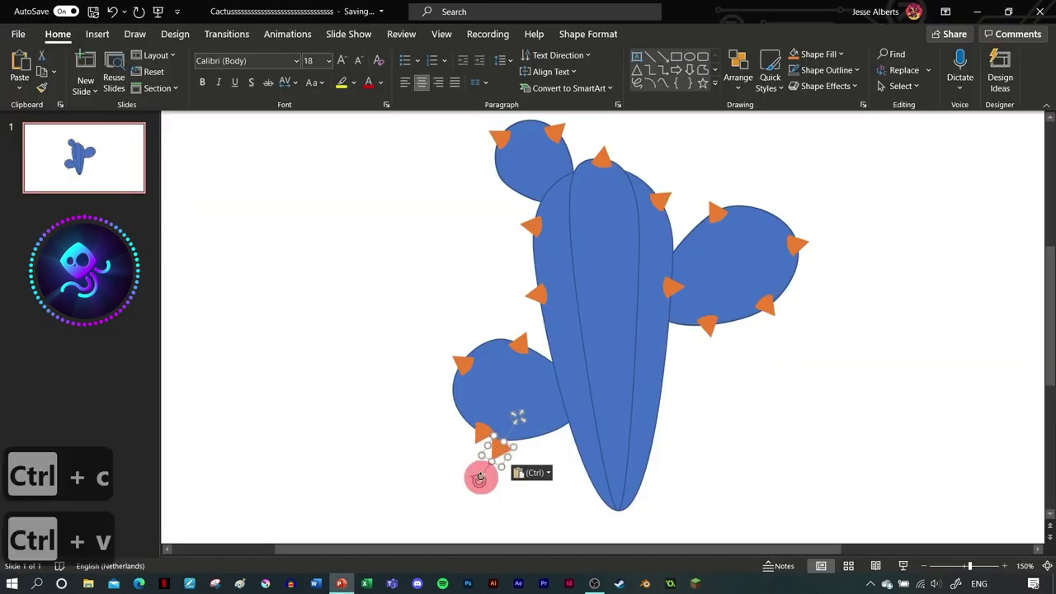
{"action": "left_click_drag", "start_coordinate": [484, 471], "coordinate": [547, 481]}
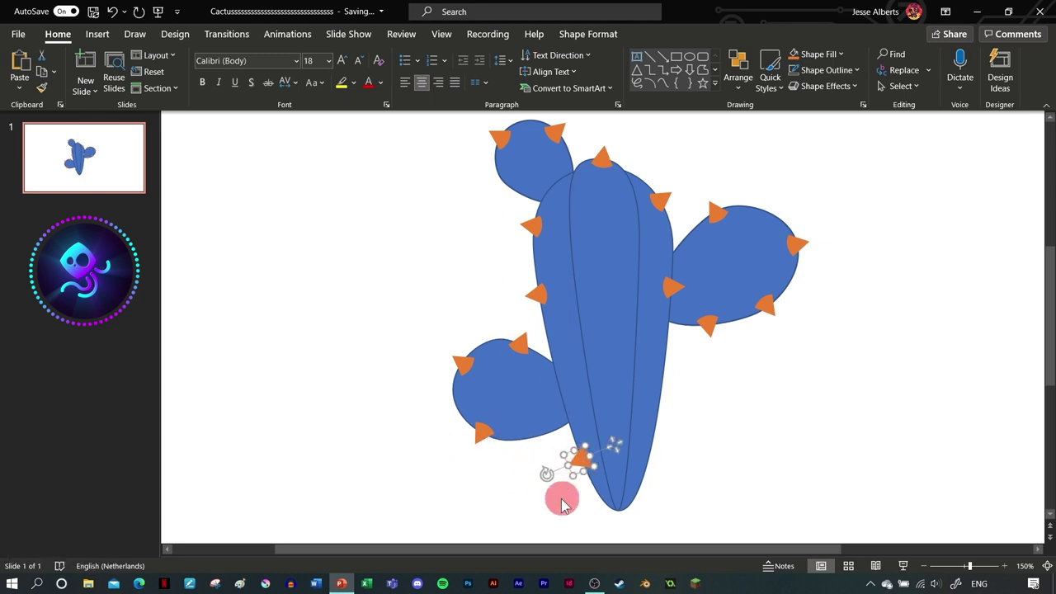
{"action": "key", "text": "ctrl+c"}
{"action": "key", "text": "ctrl+v"}
{"action": "left_click_drag", "start_coordinate": [587, 478], "coordinate": [692, 426]}
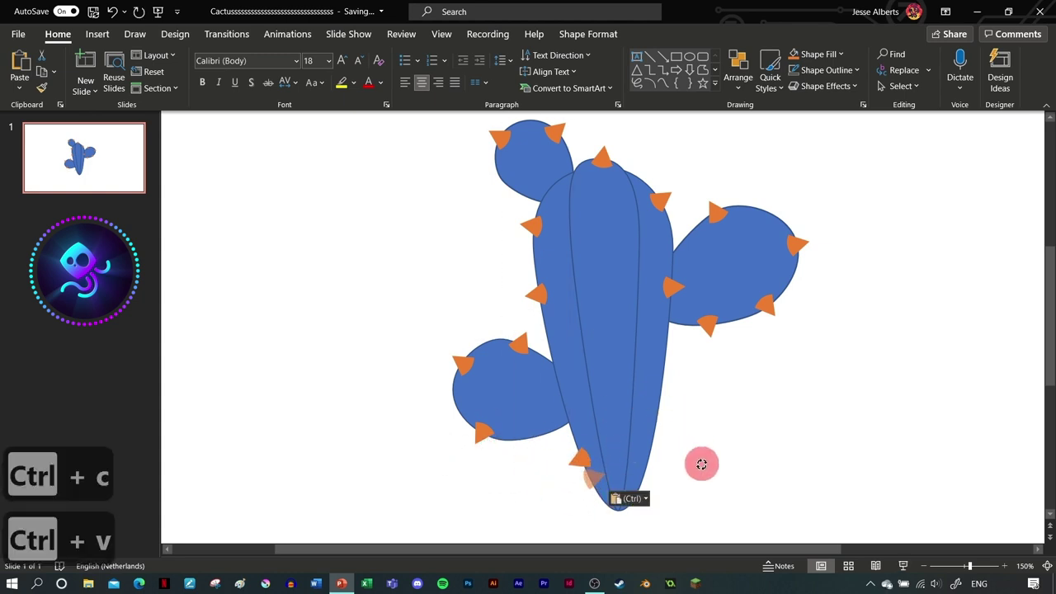
{"action": "left_click_drag", "start_coordinate": [557, 472], "coordinate": [629, 381]}
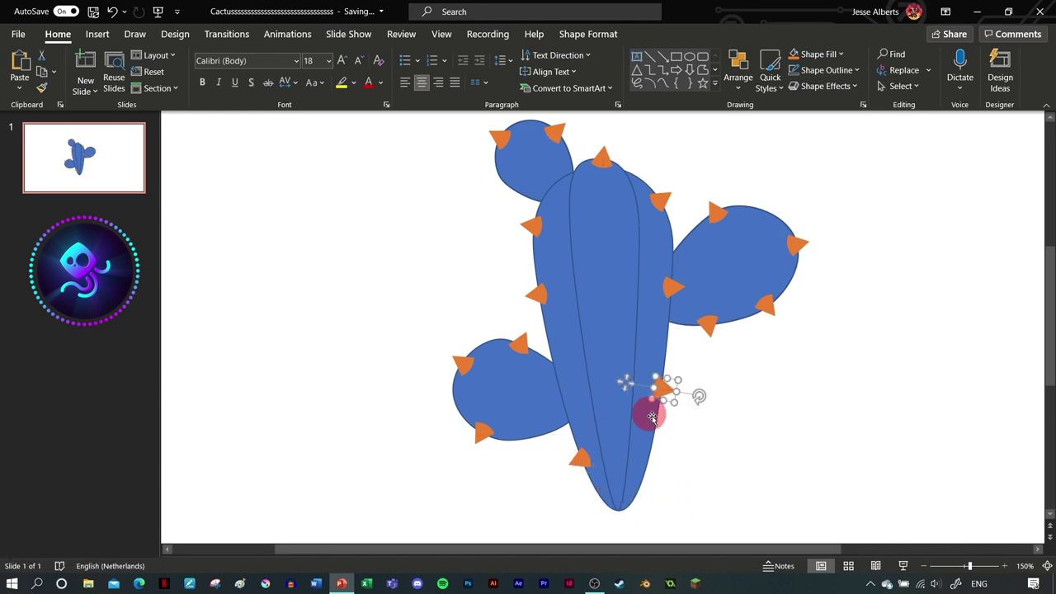
{"action": "scroll", "coordinate": [769, 477], "scroll_direction": "up", "scroll_amount": 1}
{"action": "left_click", "coordinate": [811, 426]}
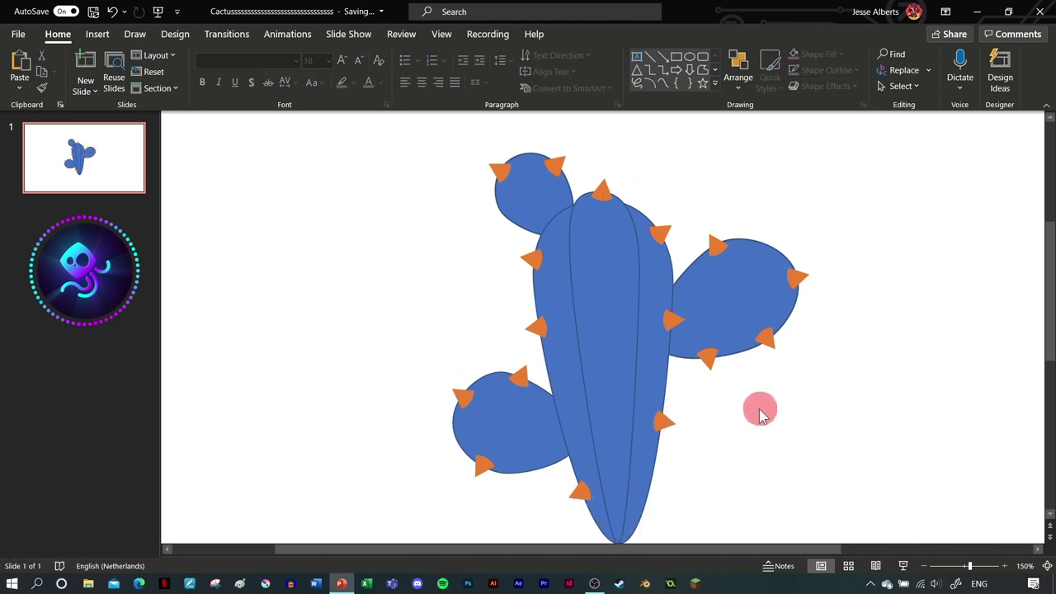
Step: Draw a small orange circle about 0.55 cm wide on the upper part of the body's central segment
{"action": "left_click", "coordinate": [97, 34]}
{"action": "left_click", "coordinate": [246, 70]}
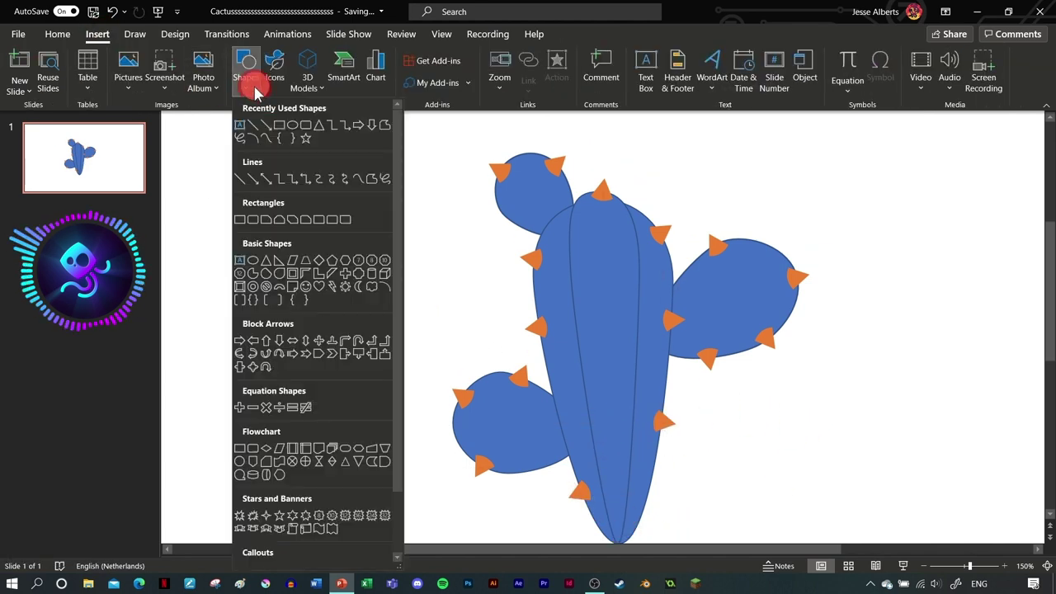
{"action": "left_click", "coordinate": [292, 126]}
{"action": "left_click_drag", "start_coordinate": [603, 261], "coordinate": [608, 261]}
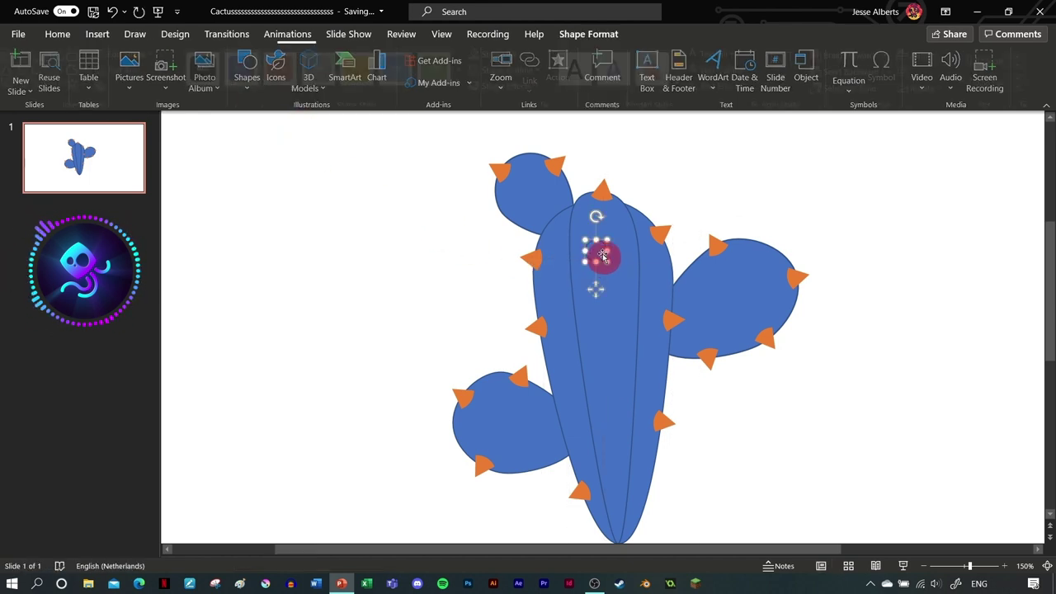
{"action": "left_click", "coordinate": [471, 198]}
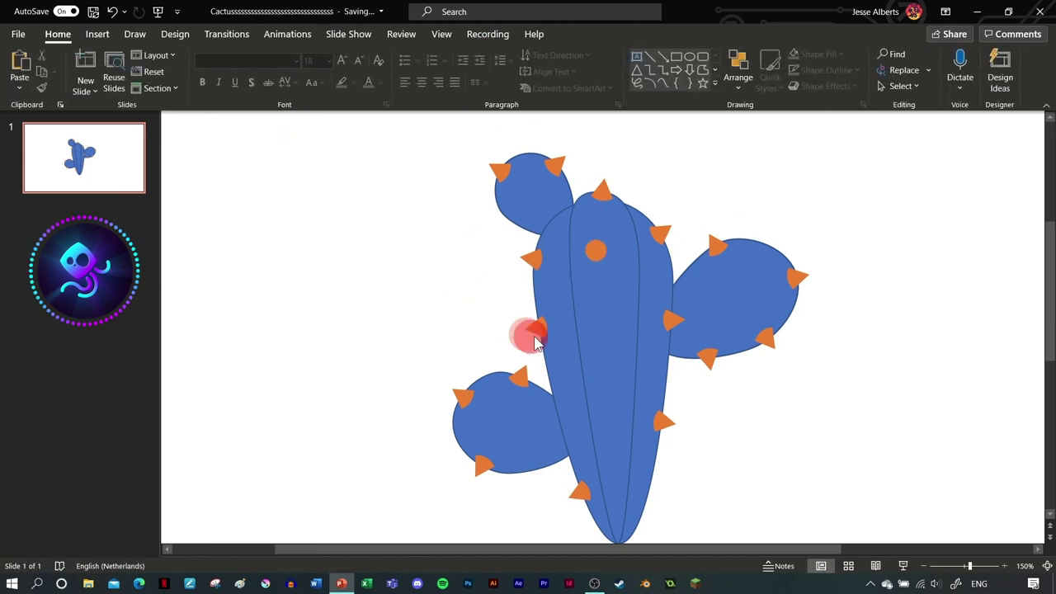
{"action": "left_click", "coordinate": [614, 259]}
Step: Place two copies of the small orange circle further down the body's central segment, staggered from side to side
{"action": "key", "text": "ctrl+c"}
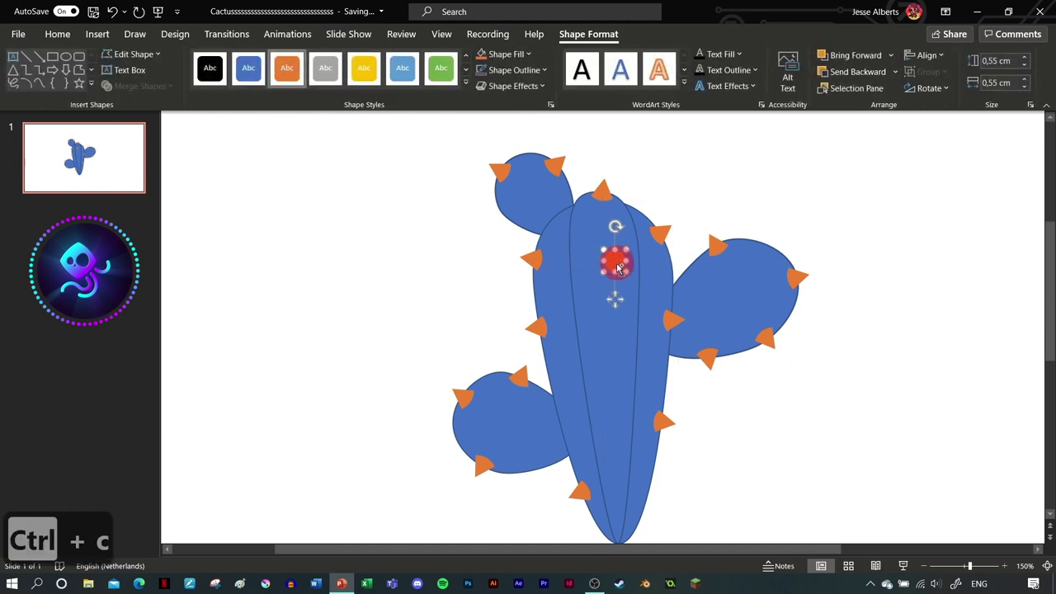
{"action": "key", "text": "ctrl+v"}
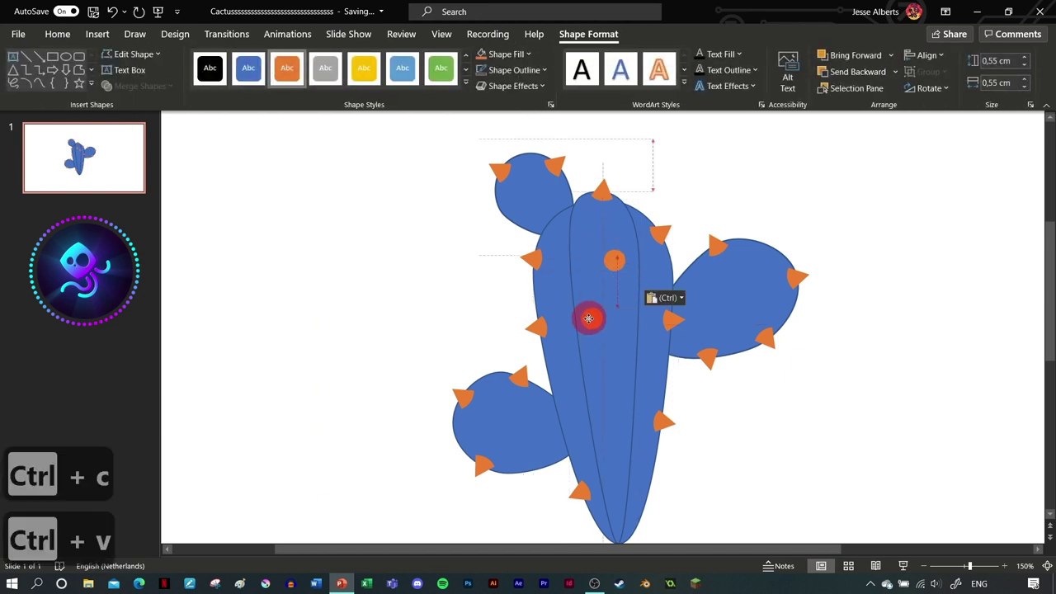
{"action": "left_click_drag", "start_coordinate": [591, 337], "coordinate": [592, 339]}
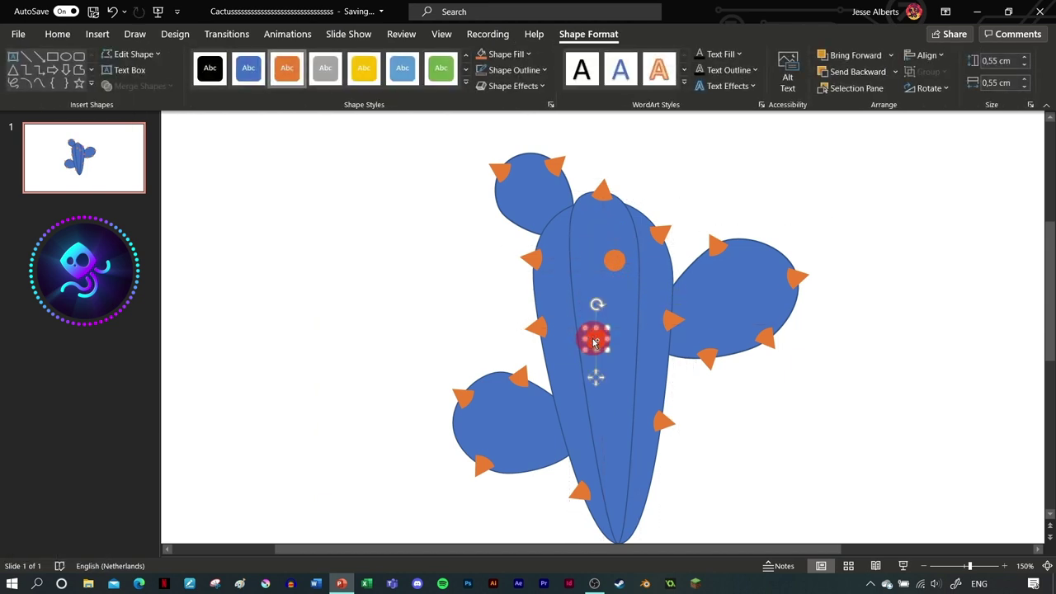
{"action": "key", "text": "ctrl+c"}
{"action": "key", "text": "ctrl+v"}
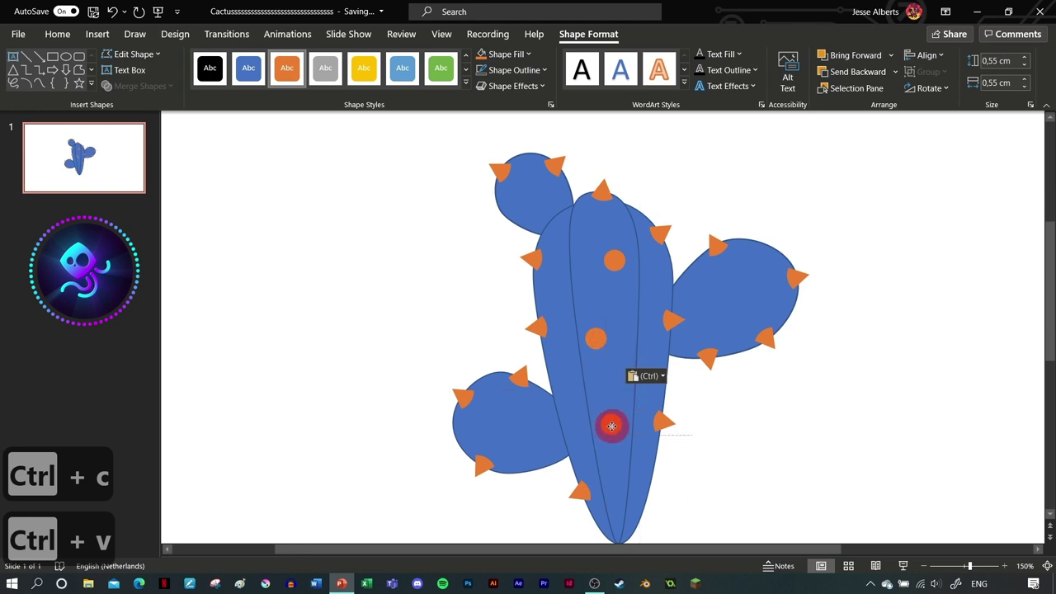
Step: Place one copy of the small orange circle on each of the three arms
{"action": "key", "text": "ctrl+c"}
{"action": "key", "text": "ctrl+v"}
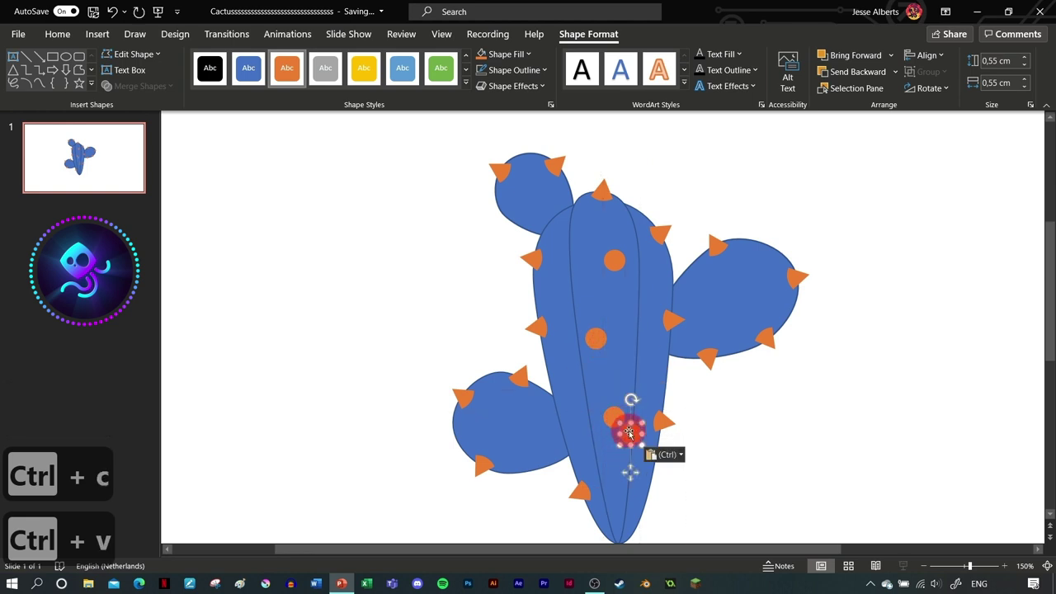
{"action": "key", "text": "ctrl+c"}
{"action": "left_click_drag", "start_coordinate": [732, 301], "coordinate": [517, 427]}
{"action": "key", "text": "ctrl+v"}
{"action": "key", "text": "ctrl+c"}
{"action": "key", "text": "ctrl+v"}
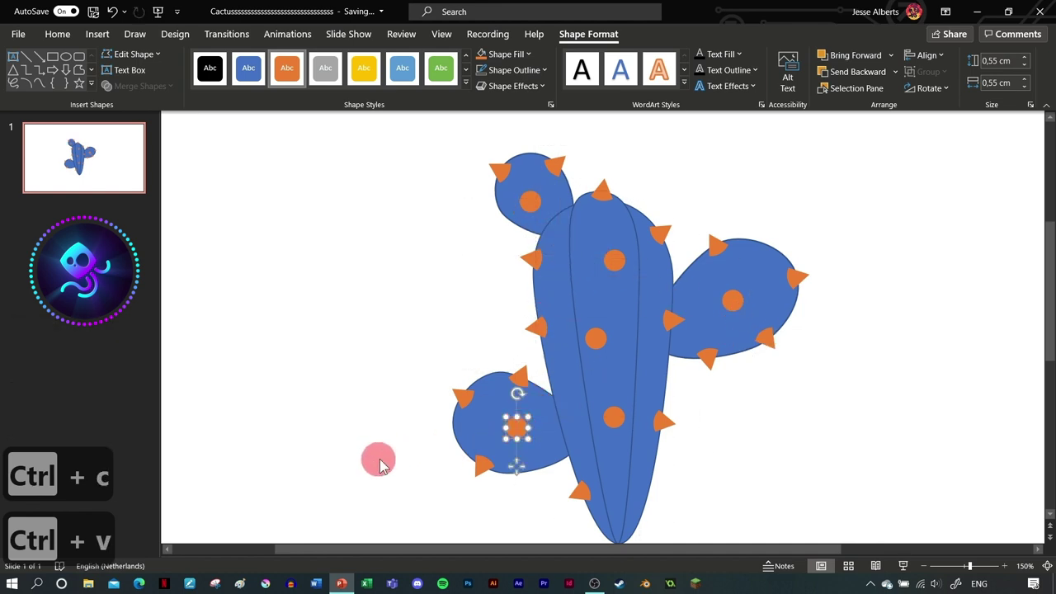
{"action": "left_click", "coordinate": [380, 463]}
Step: Draw a large circle about 16.62 cm wide over the cactus and align it to the slide's center and middle
{"action": "scroll", "coordinate": [707, 437], "scroll_direction": "down", "scroll_amount": 2, "text": "ctrl"}
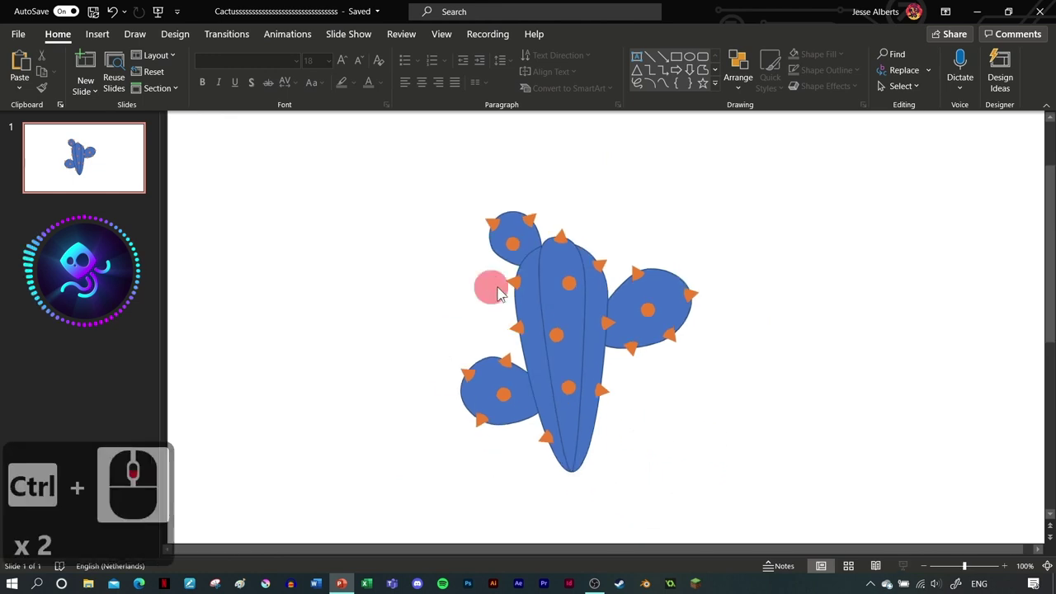
{"action": "scroll", "coordinate": [429, 243], "scroll_direction": "down", "scroll_amount": 2, "text": "ctrl"}
{"action": "left_click", "coordinate": [98, 34]}
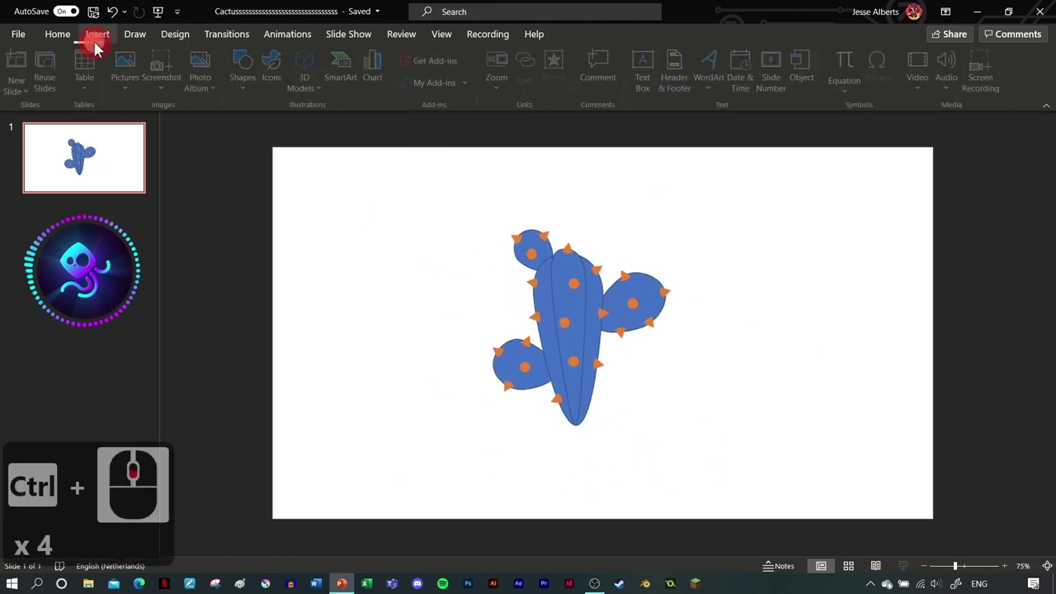
{"action": "left_click", "coordinate": [246, 78]}
{"action": "left_click", "coordinate": [291, 129]}
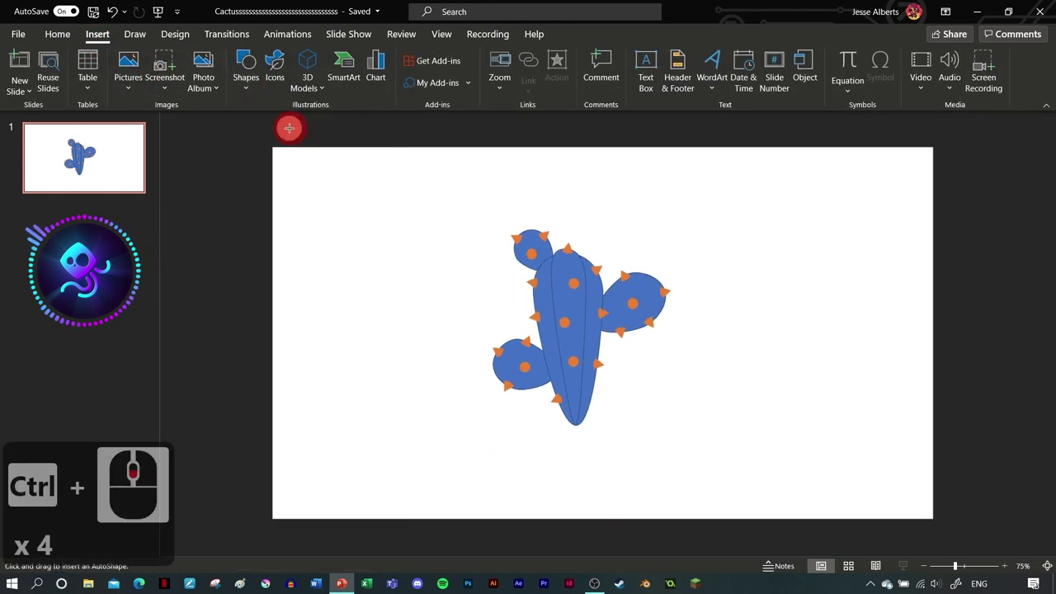
{"action": "left_click_drag", "start_coordinate": [418, 169], "coordinate": [741, 489]}
{"action": "left_click", "coordinate": [924, 55]}
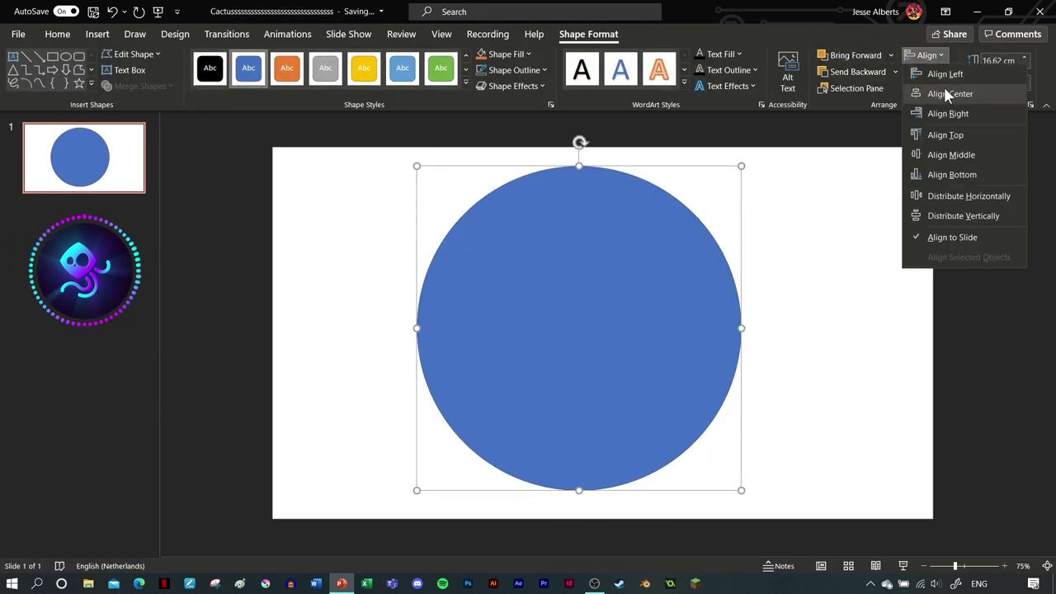
{"action": "left_click", "coordinate": [947, 94]}
{"action": "left_click", "coordinate": [924, 56]}
{"action": "left_click", "coordinate": [933, 155]}
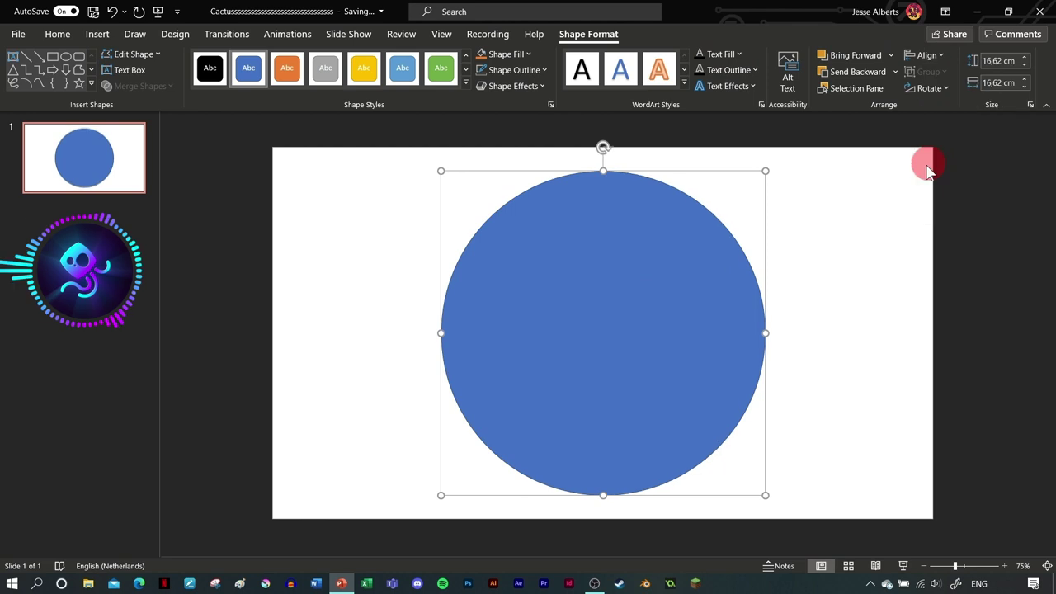
Step: Edit the large circle's points to turn it into a slightly irregular rounded blob
{"action": "right_click", "coordinate": [681, 248]}
{"action": "left_click", "coordinate": [713, 286]}
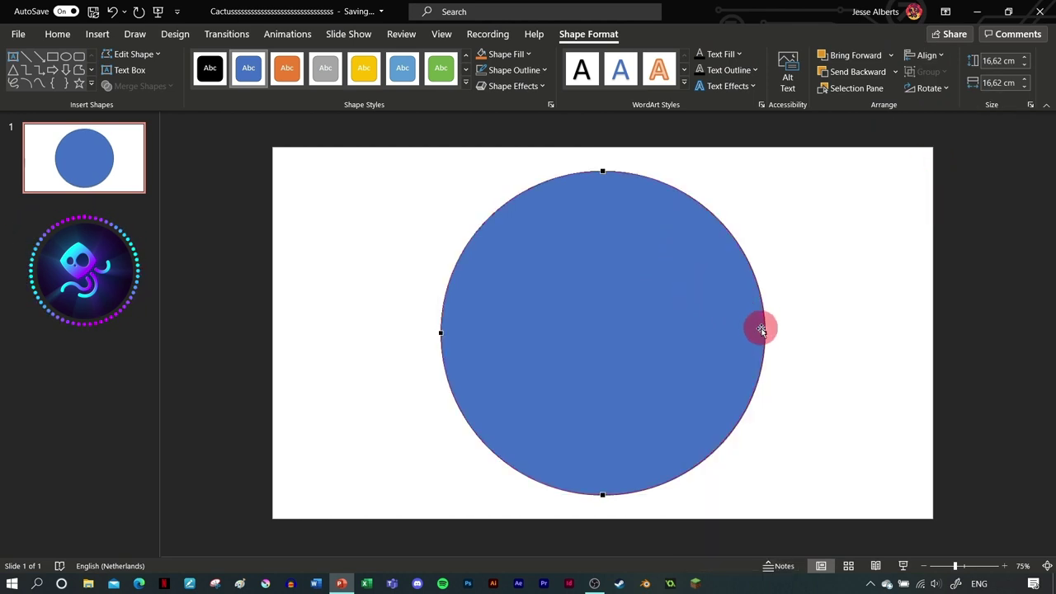
{"action": "left_click_drag", "start_coordinate": [761, 330], "coordinate": [760, 345]}
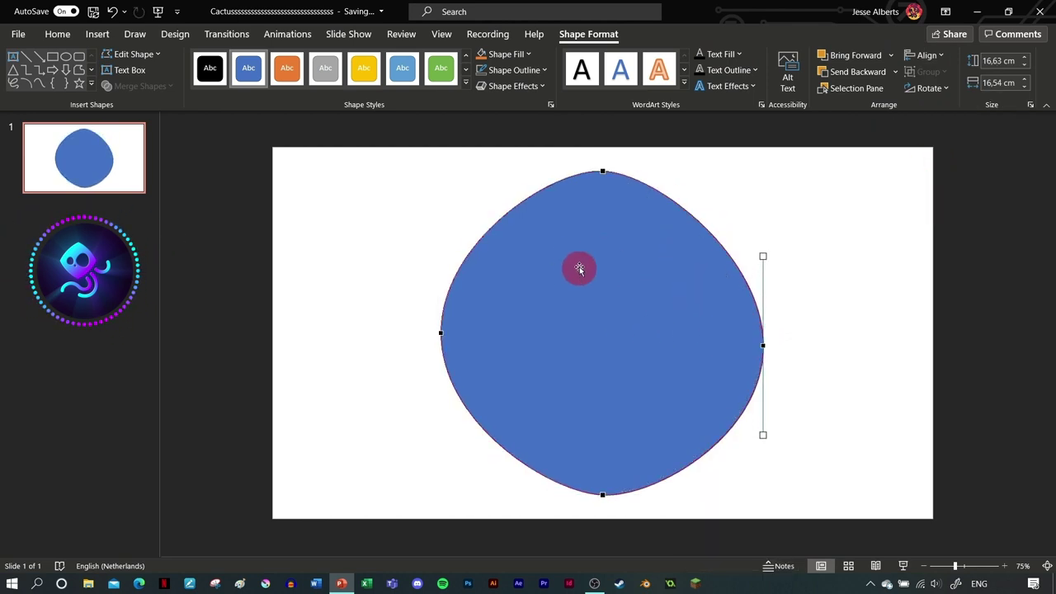
Step: Rotate the blob by 90° and align it to the middle of the slide
{"action": "left_click", "coordinate": [928, 89]}
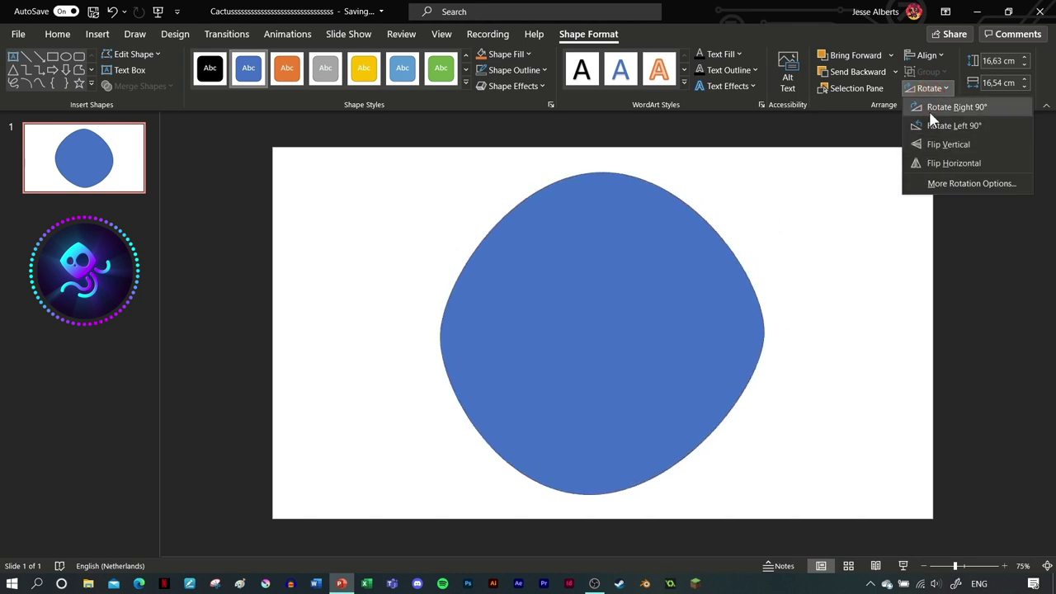
{"action": "left_click", "coordinate": [928, 111]}
{"action": "left_click", "coordinate": [925, 55]}
{"action": "left_click", "coordinate": [937, 156]}
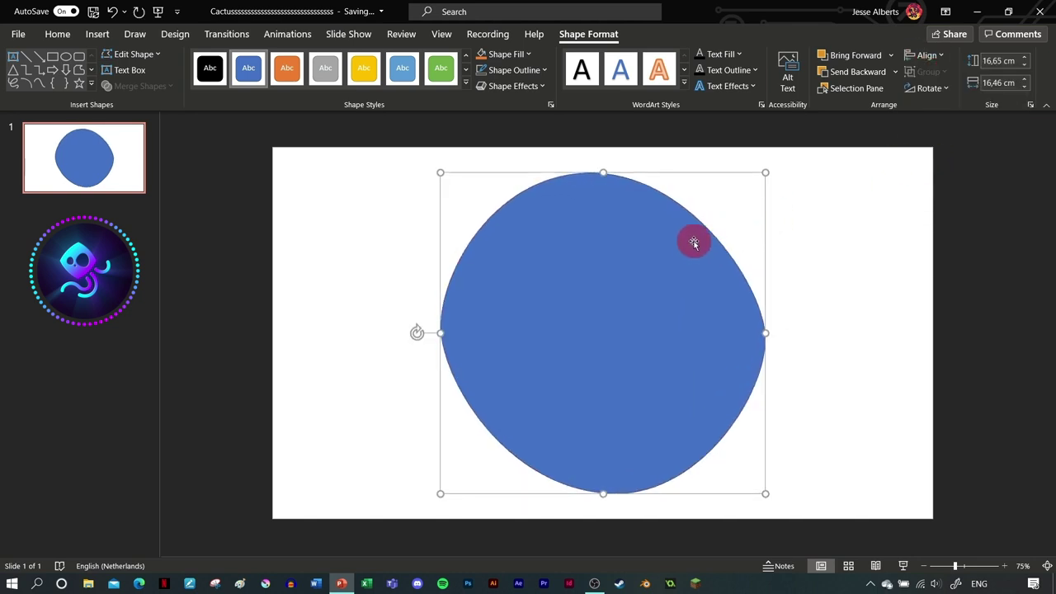
{"action": "left_click", "coordinate": [896, 73]}
{"action": "left_click", "coordinate": [70, 54]}
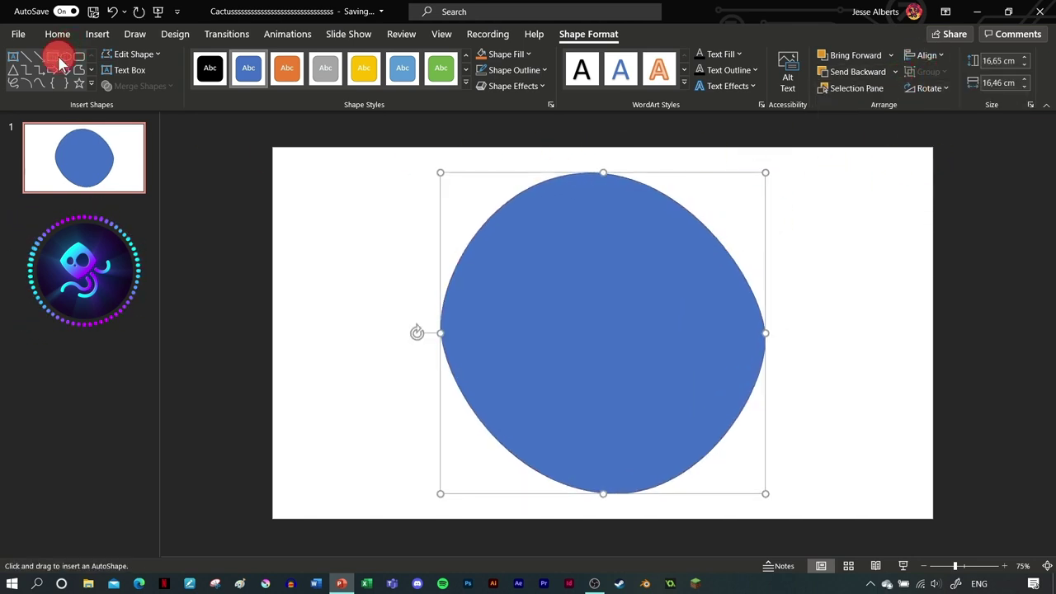
{"action": "left_click", "coordinate": [194, 136]}
Step: Draw a rectangle covering the whole slide, 19.05 cm high and 33.87 cm wide
{"action": "left_click", "coordinate": [97, 33]}
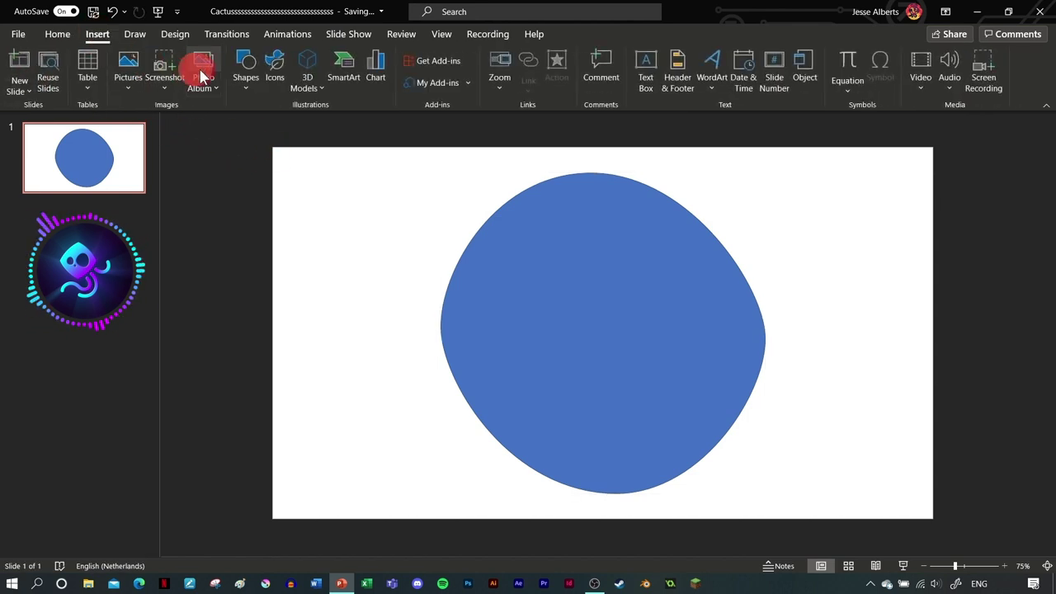
{"action": "left_click", "coordinate": [245, 70]}
{"action": "left_click", "coordinate": [280, 126]}
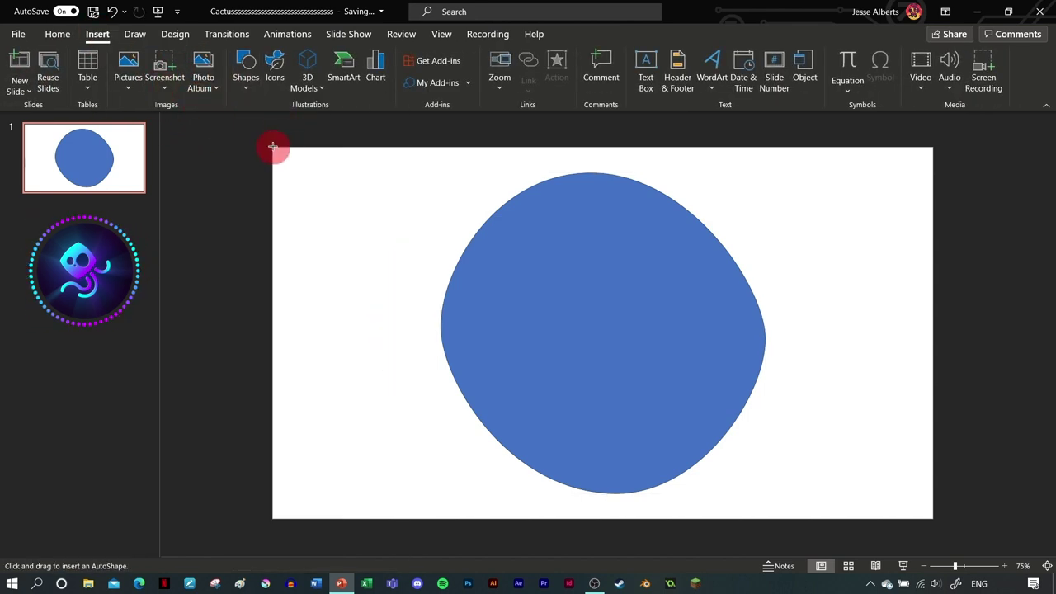
{"action": "left_click_drag", "start_coordinate": [273, 146], "coordinate": [933, 519]}
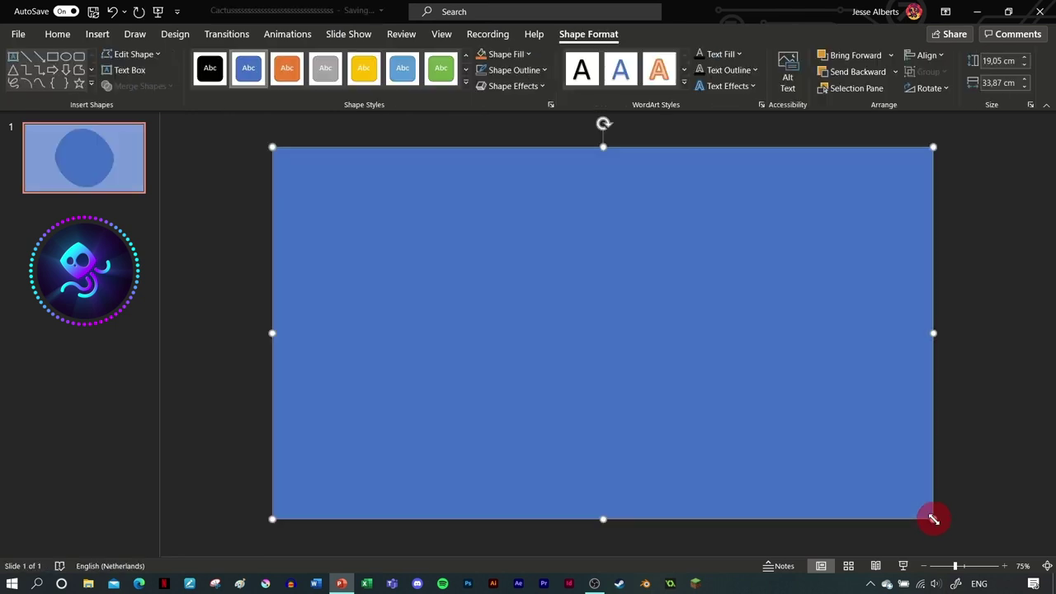
Step: Send the slide-sized rectangle behind the blob and fill the blob with orange
{"action": "left_click", "coordinate": [853, 72]}
{"action": "left_click", "coordinate": [603, 227]}
{"action": "left_click", "coordinate": [490, 54]}
Step: Subtract the orange blob from the slide-sized rectangle, cutting a blob-shaped opening around the cactus
{"action": "left_click", "coordinate": [560, 270]}
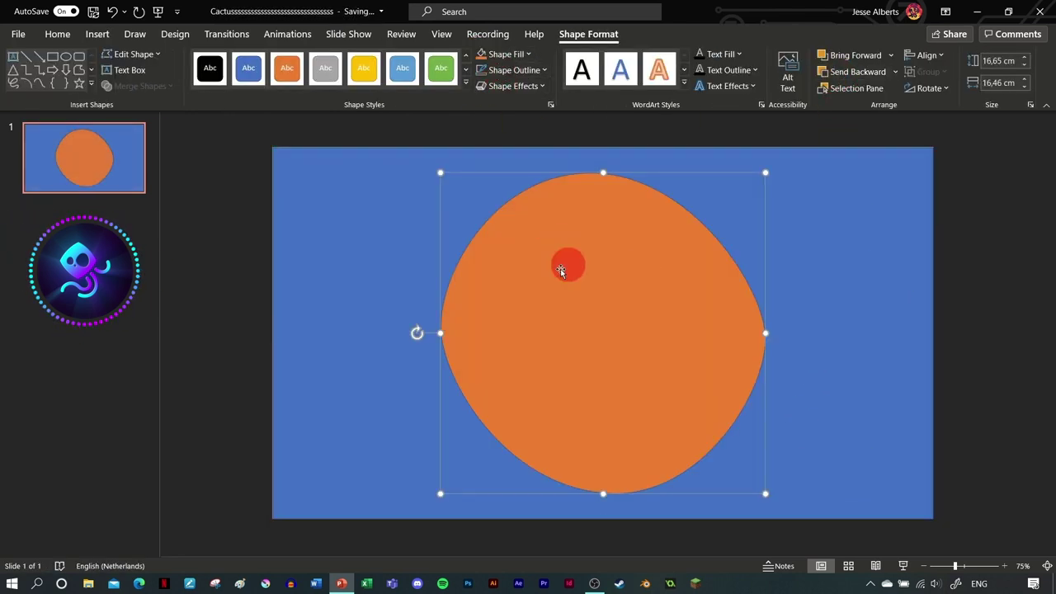
{"action": "left_click", "coordinate": [384, 238], "text": "shift"}
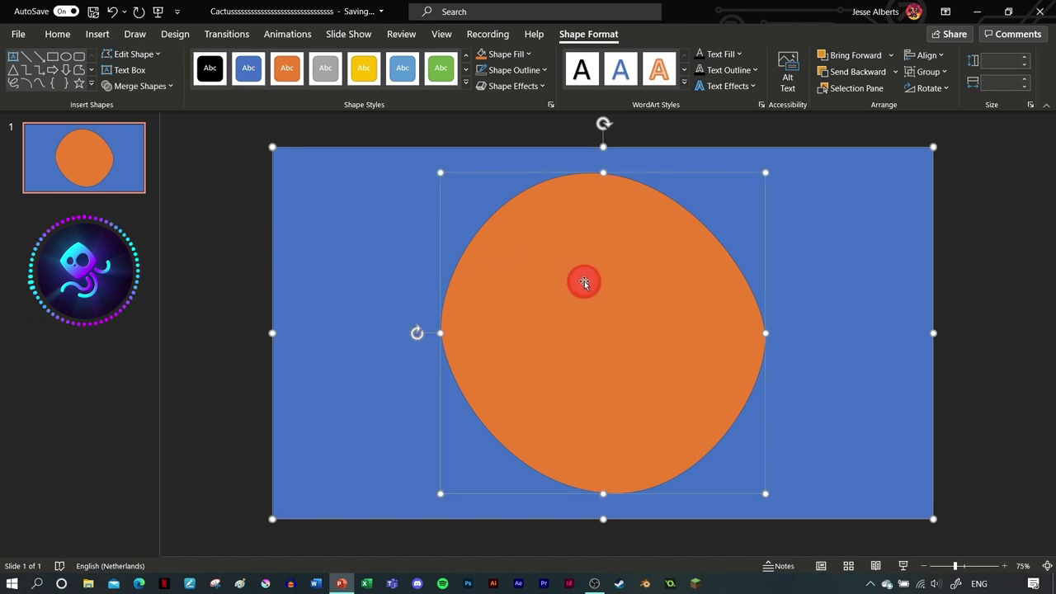
{"action": "left_click", "coordinate": [156, 89]}
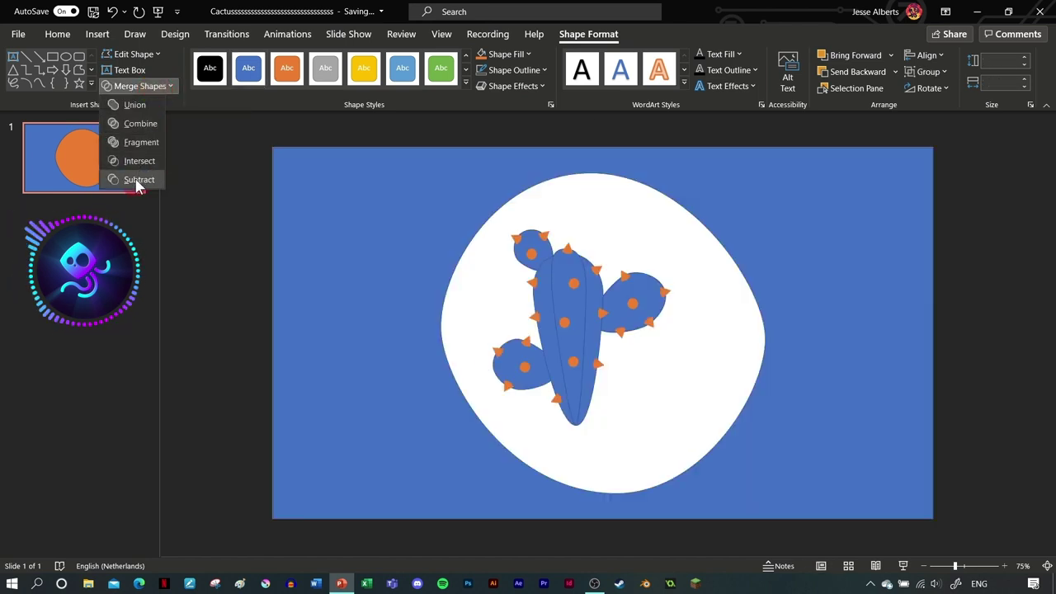
{"action": "left_click", "coordinate": [138, 183]}
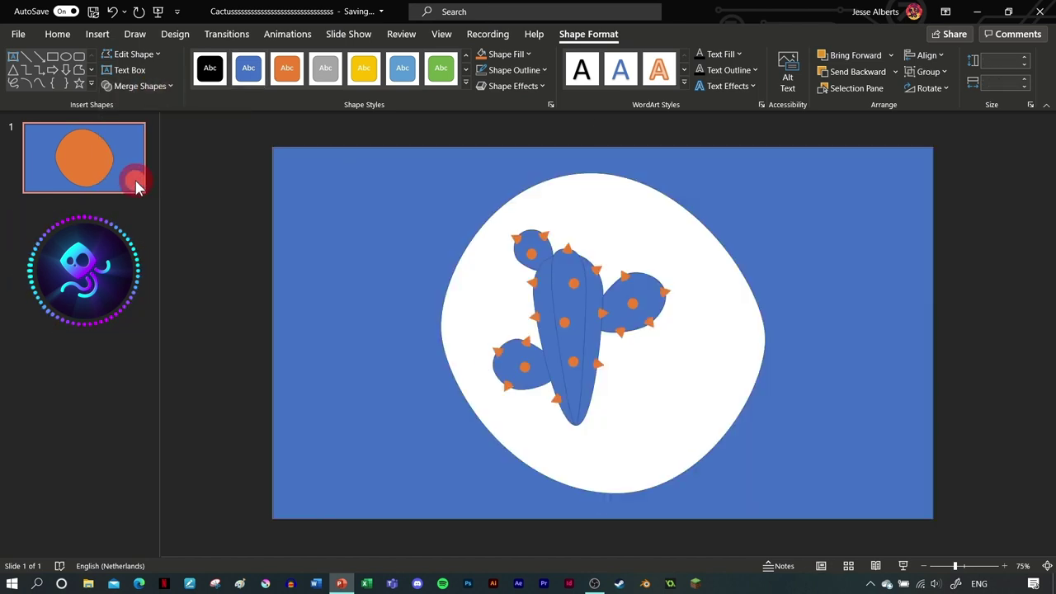
{"action": "left_click", "coordinate": [227, 226]}
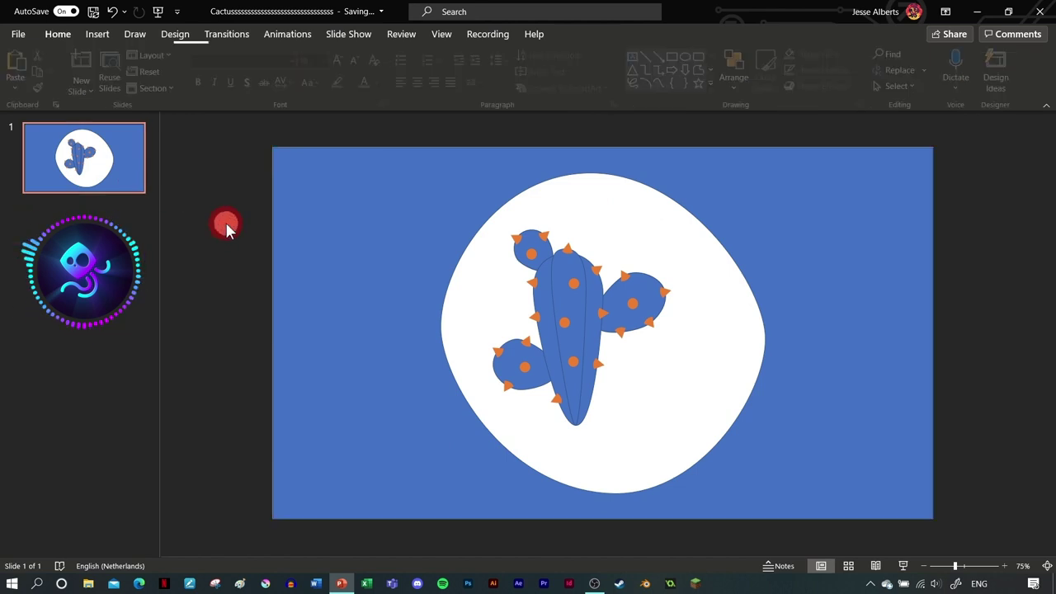
Step: Fill the cut-out rectangle with white
{"action": "left_click", "coordinate": [400, 278]}
{"action": "left_click", "coordinate": [588, 34]}
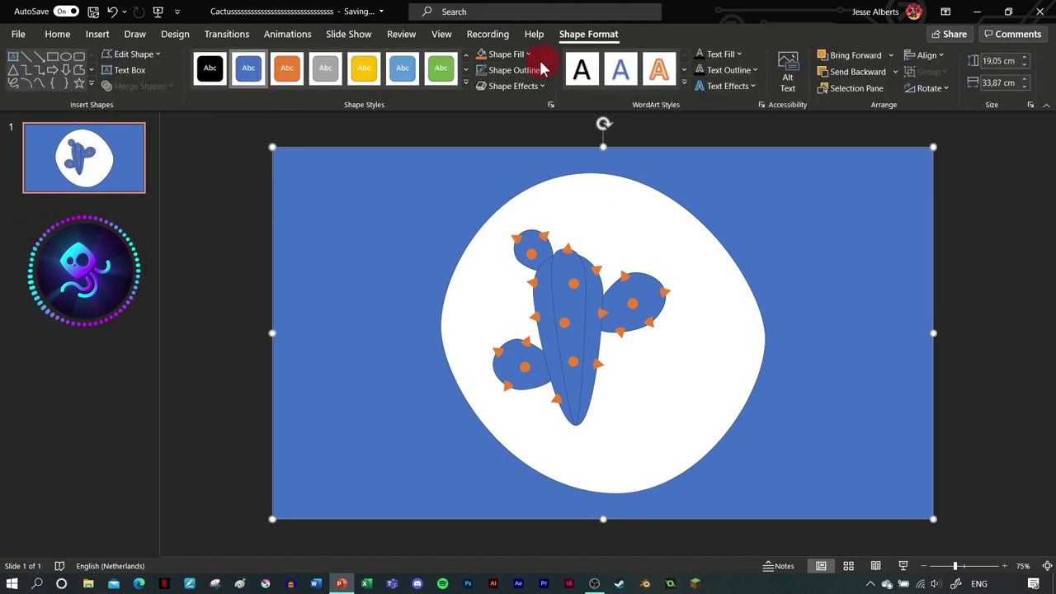
{"action": "left_click", "coordinate": [491, 55]}
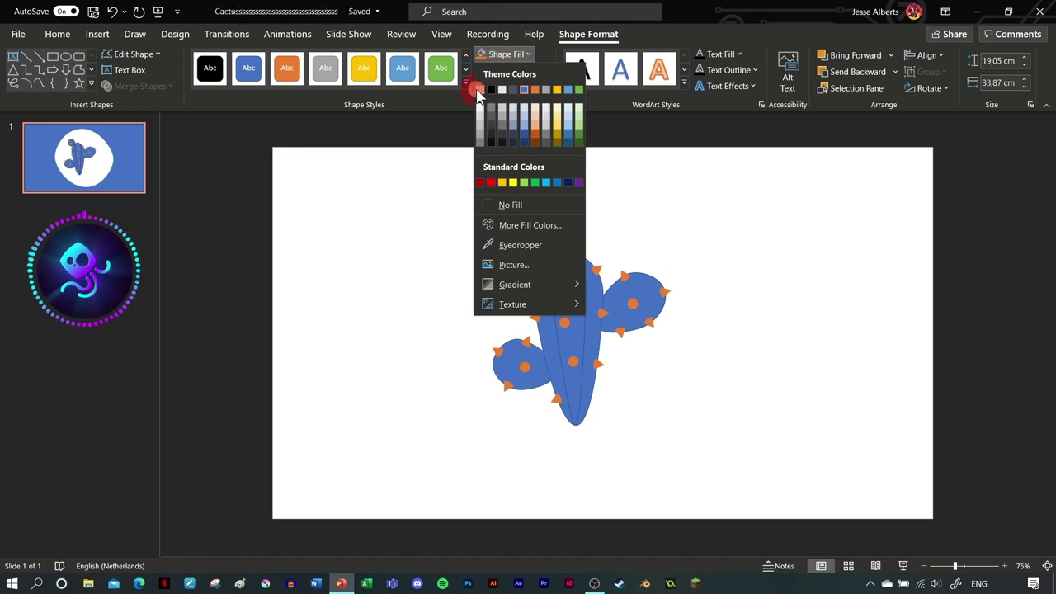
{"action": "left_click", "coordinate": [480, 90]}
{"action": "left_click", "coordinate": [195, 176]}
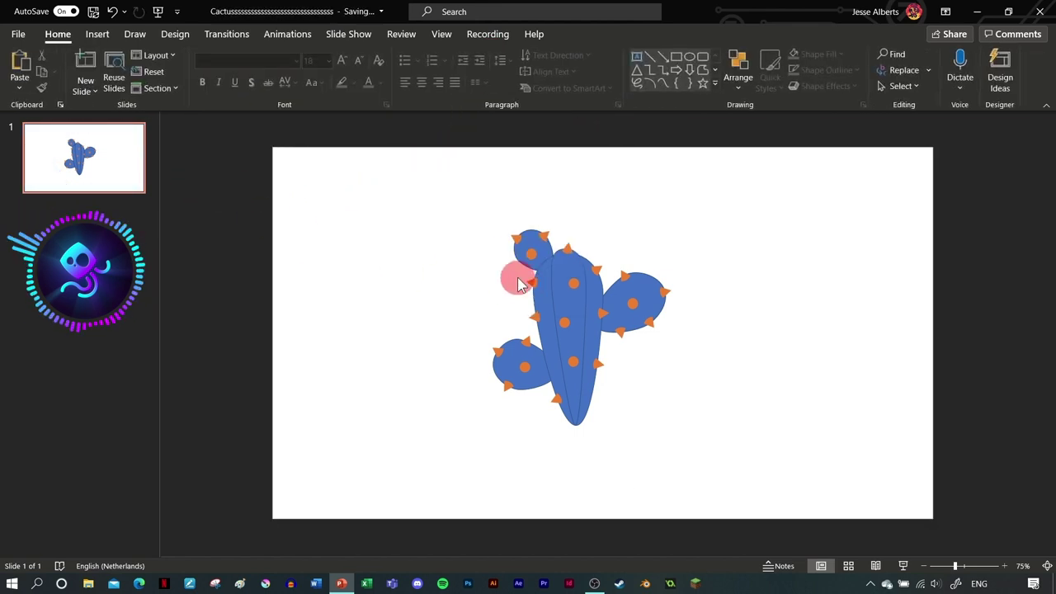
Step: Try to group all the cactus shapes and shift the group across the slide
{"action": "left_click_drag", "start_coordinate": [488, 223], "coordinate": [675, 436]}
{"action": "left_click", "coordinate": [930, 72]}
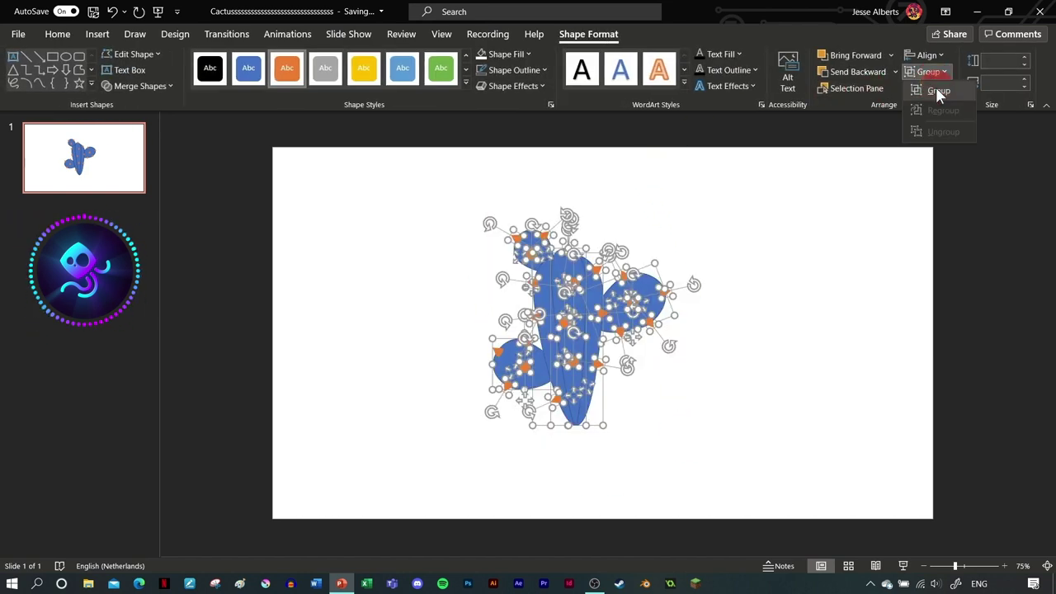
{"action": "left_click", "coordinate": [939, 94]}
{"action": "mouse_move", "coordinate": [539, 366]}
{"action": "left_mouse_down"}
{"action": "mouse_move", "coordinate": [517, 328]}
{"action": "mouse_move", "coordinate": [550, 358]}
{"action": "left_mouse_up"}
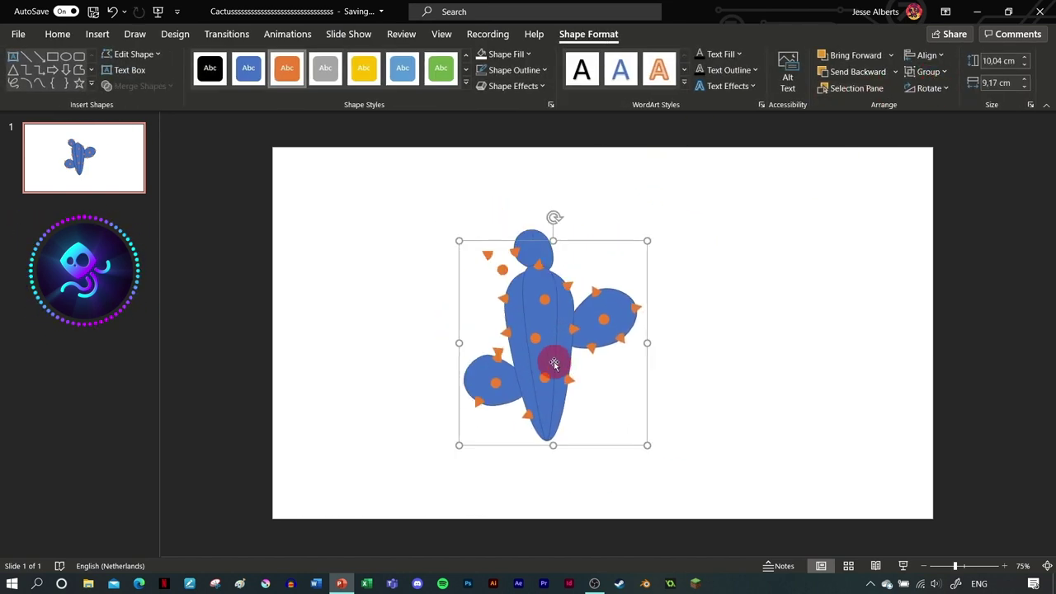
{"action": "key", "text": "ctrl+z"}
{"action": "key", "text": "ctrl+z"}
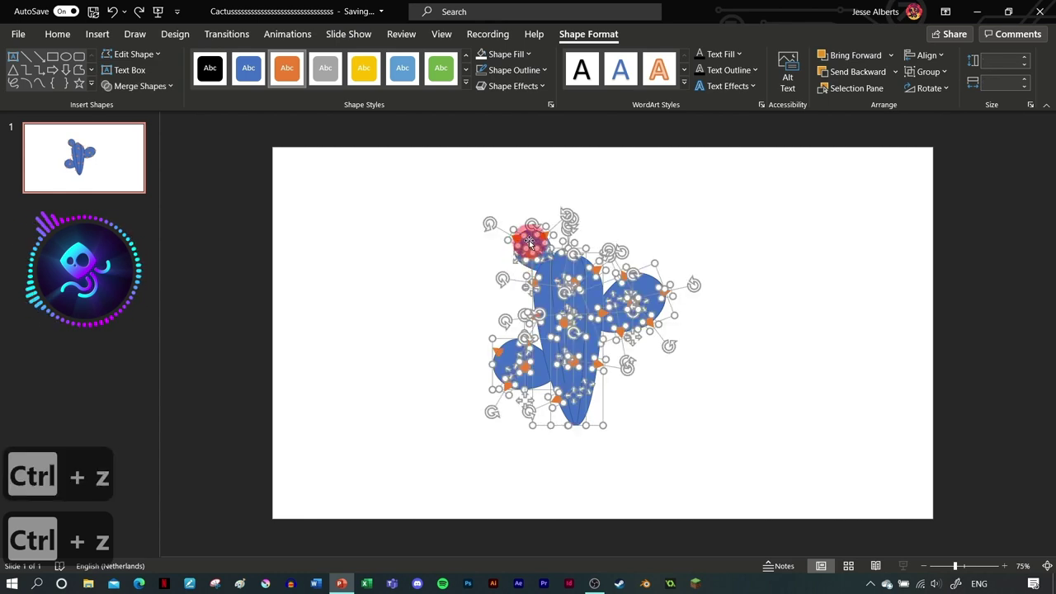
Step: Try again to group the selected cactus shapes and move the group to the right
{"action": "scroll", "coordinate": [529, 240], "scroll_direction": "up", "scroll_amount": 6}
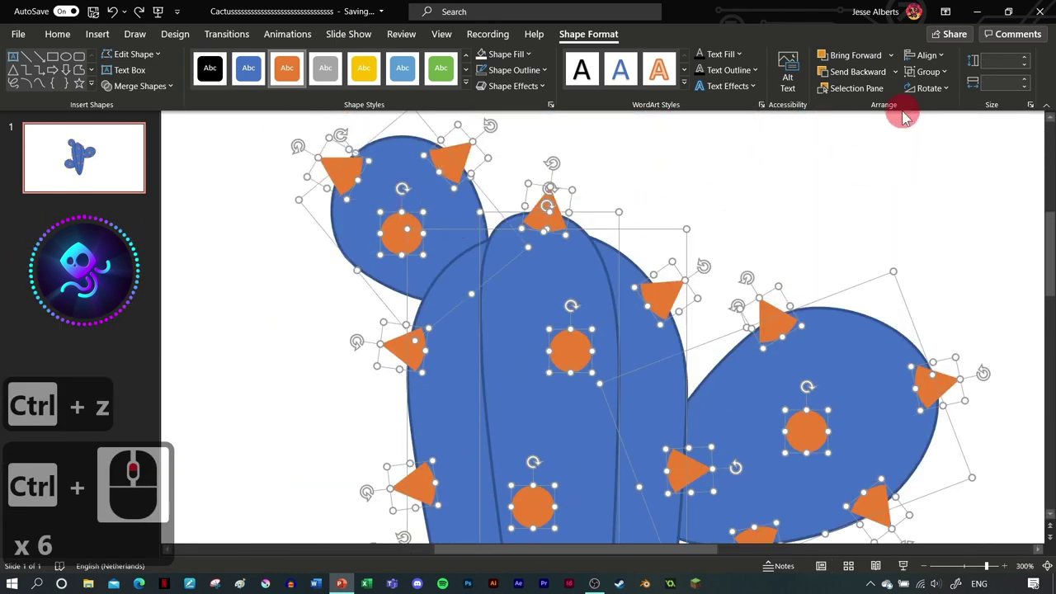
{"action": "left_click", "coordinate": [927, 71]}
{"action": "left_click", "coordinate": [939, 94]}
{"action": "scroll", "coordinate": [754, 214], "scroll_direction": "down", "scroll_amount": 5}
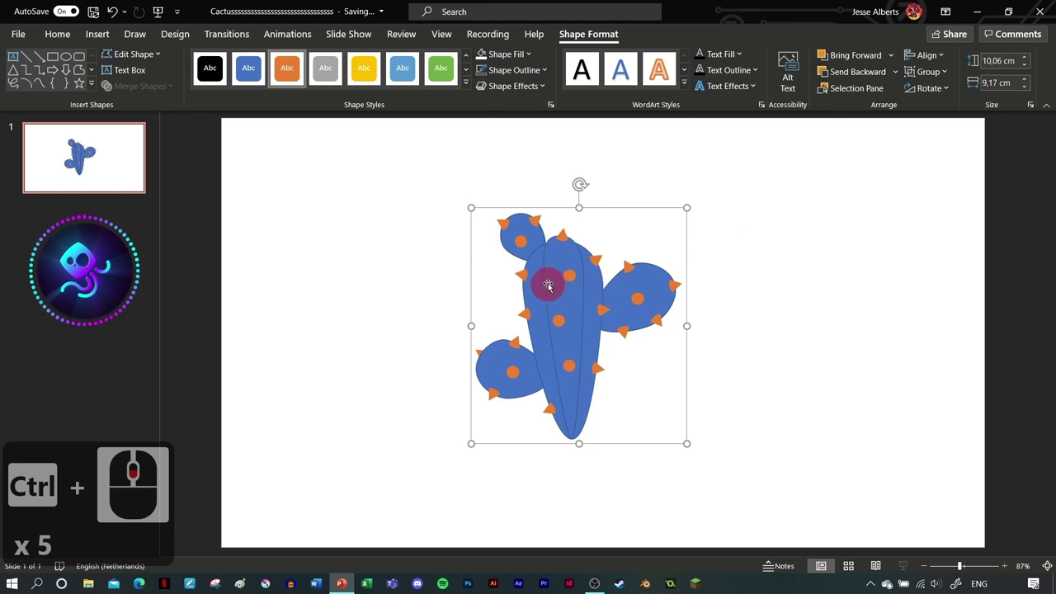
{"action": "left_click_drag", "start_coordinate": [547, 285], "coordinate": [549, 326]}
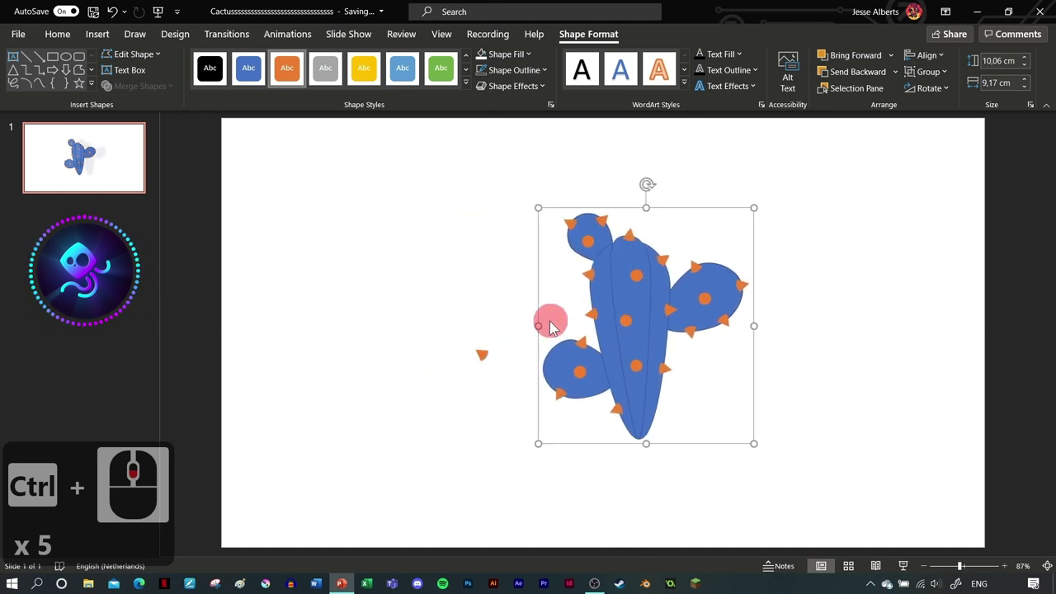
{"action": "key", "text": "ctrl+z"}
{"action": "scroll", "coordinate": [549, 321], "scroll_direction": "up", "scroll_amount": 5}
{"action": "key", "text": "ctrl+z"}
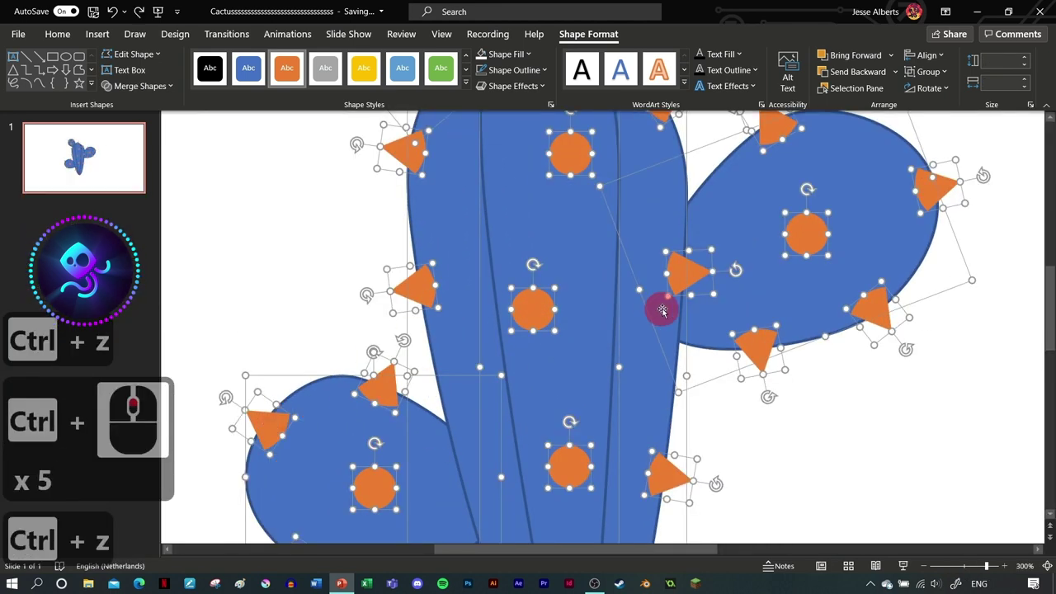
Step: Group all the cactus parts, including the outer spike on the lower-left arm, into one object
{"action": "scroll", "coordinate": [662, 311], "scroll_direction": "down", "scroll_amount": 3}
{"action": "left_click", "coordinate": [929, 72]}
{"action": "left_click", "coordinate": [941, 90]}
{"action": "scroll", "coordinate": [580, 318], "scroll_direction": "down", "scroll_amount": 1}
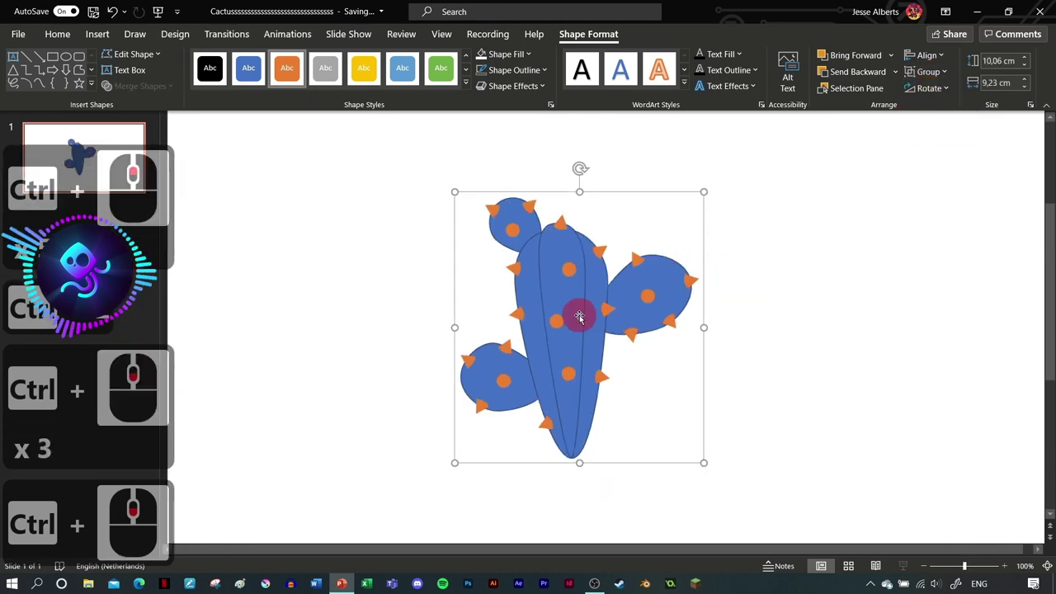
{"action": "scroll", "coordinate": [579, 321], "scroll_direction": "down", "scroll_amount": 1}
{"action": "key", "text": "ctrl+z"}
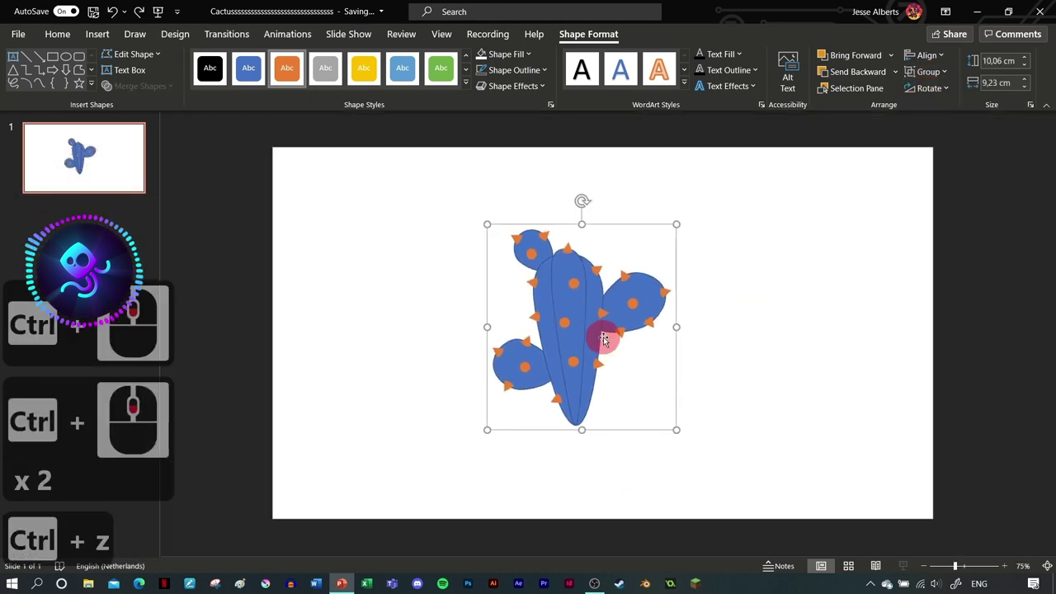
{"action": "left_click", "coordinate": [681, 387]}
Step: Draw a closed wavy ground shape with the Curve tool, about 7.84 cm high and 22.45 cm wide, and send it to the back
{"action": "left_click", "coordinate": [98, 34]}
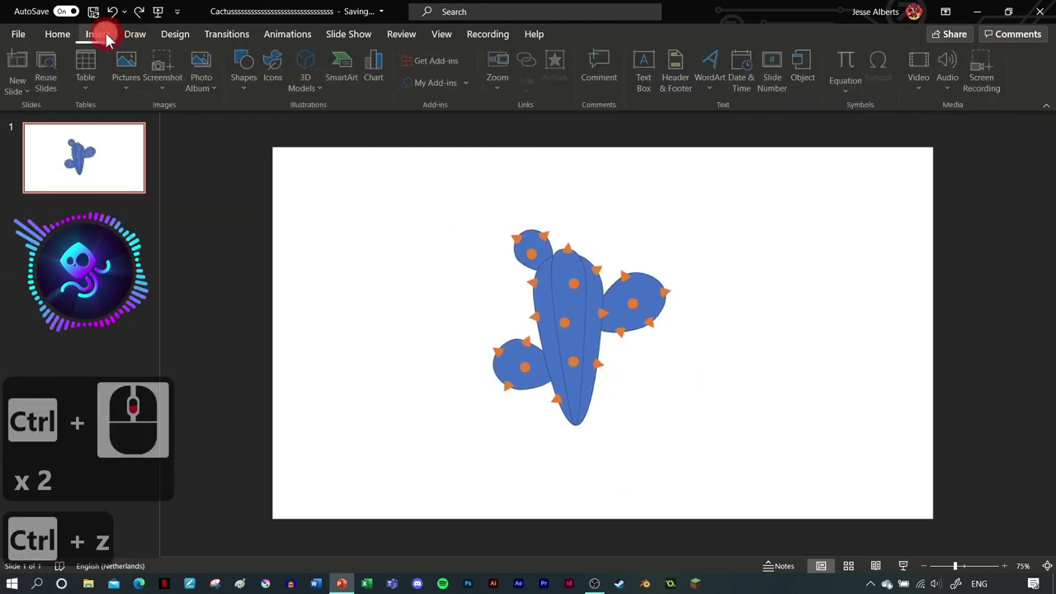
{"action": "left_click", "coordinate": [247, 82]}
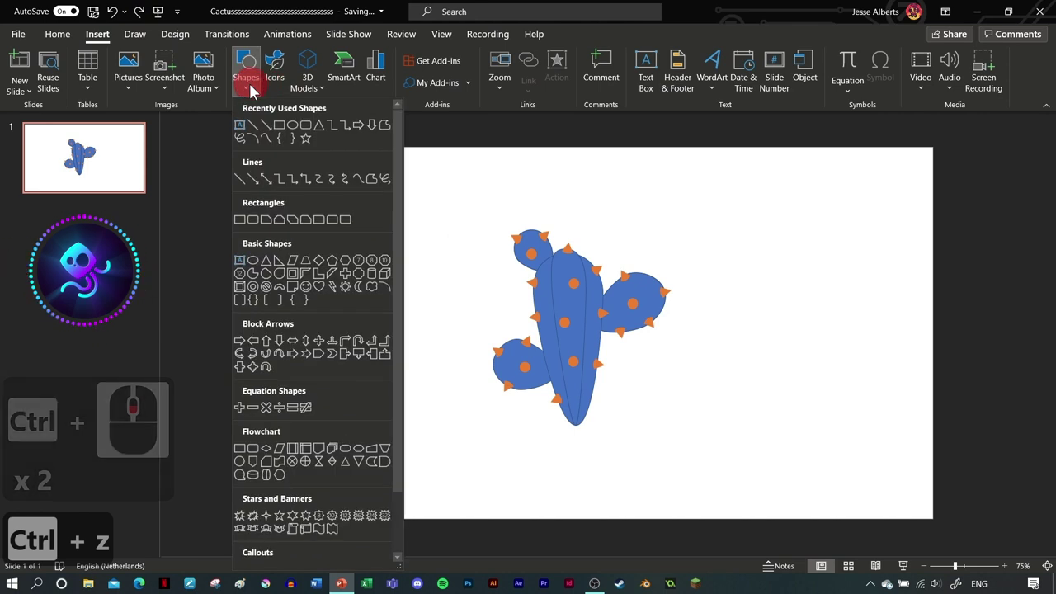
{"action": "left_click", "coordinate": [357, 178]}
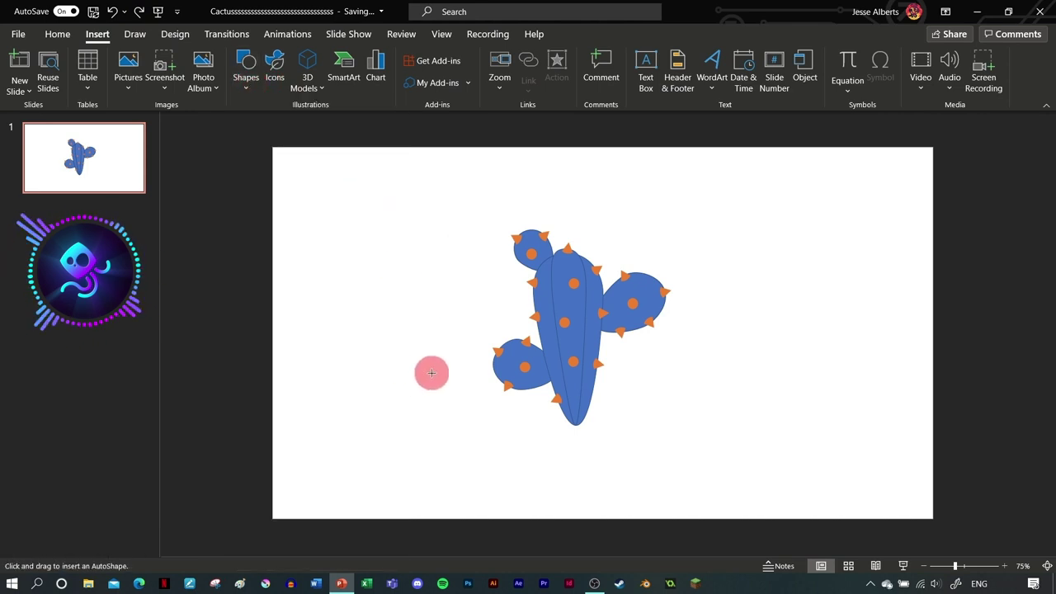
{"action": "left_click_drag", "start_coordinate": [423, 366], "coordinate": [479, 365]}
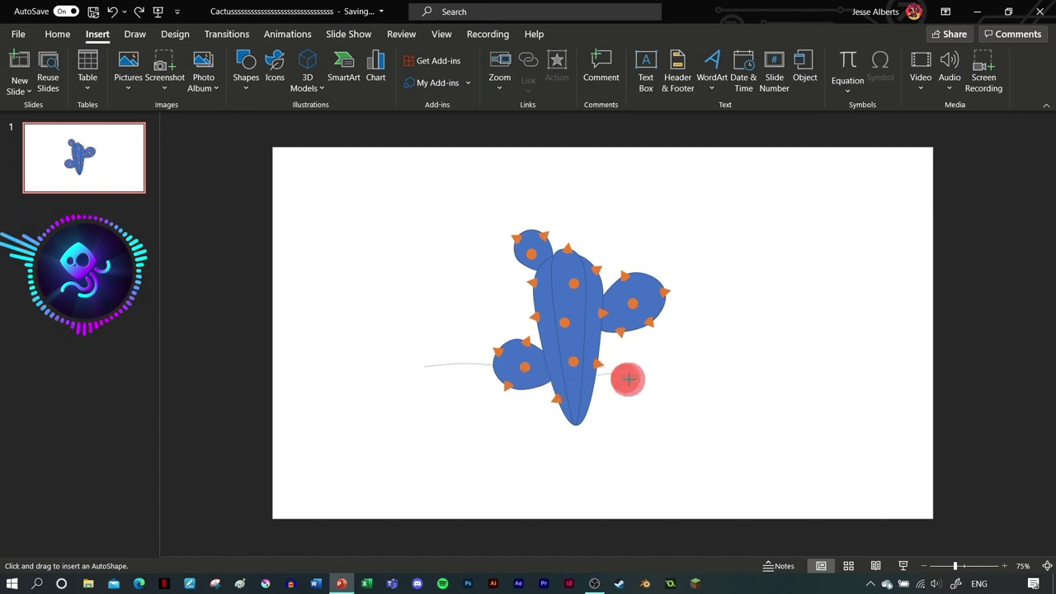
{"action": "mouse_move", "coordinate": [628, 380]}
{"action": "left_mouse_down"}
{"action": "mouse_move", "coordinate": [712, 384]}
{"action": "mouse_move", "coordinate": [616, 372]}
{"action": "mouse_move", "coordinate": [653, 387]}
{"action": "mouse_move", "coordinate": [775, 371]}
{"action": "mouse_move", "coordinate": [665, 499]}
{"action": "mouse_move", "coordinate": [483, 493]}
{"action": "mouse_move", "coordinate": [383, 376]}
{"action": "mouse_move", "coordinate": [422, 368]}
{"action": "left_mouse_up"}
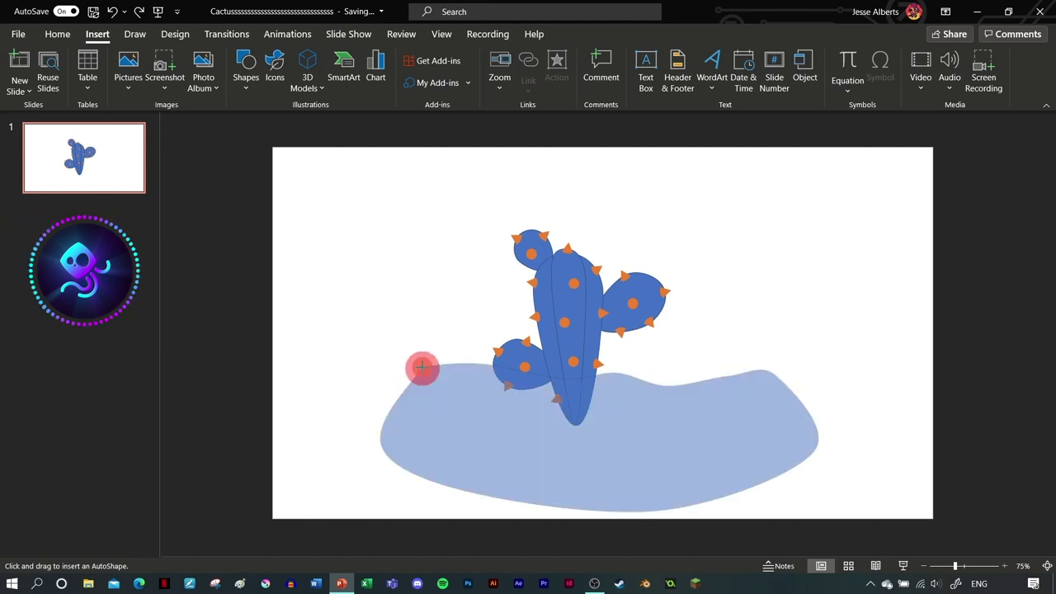
{"action": "left_click", "coordinate": [901, 73]}
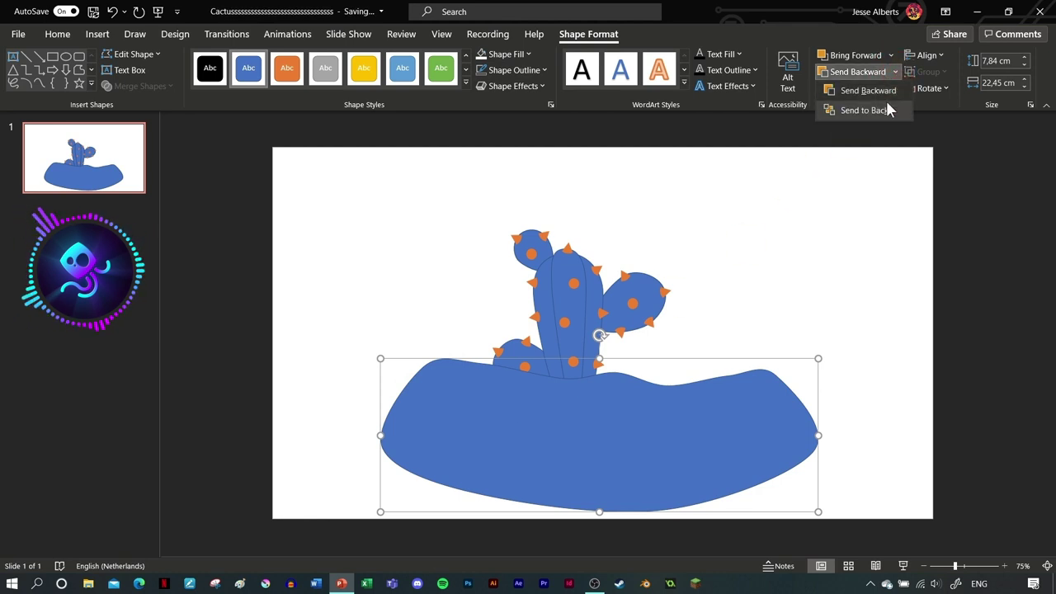
{"action": "left_click", "coordinate": [888, 107]}
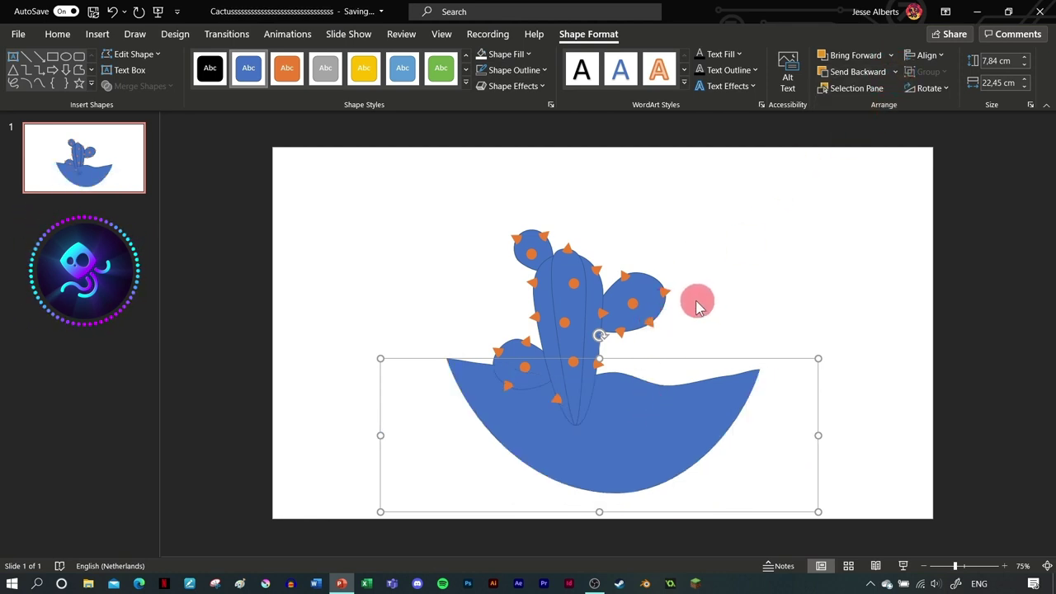
Step: Move the cactus group and the ground shape together to the right and slightly down within the blob cut-out
{"action": "left_click_drag", "start_coordinate": [608, 319], "coordinate": [614, 347]}
{"action": "key", "text": "ctrl+z"}
{"action": "key", "text": "ctrl+z"}
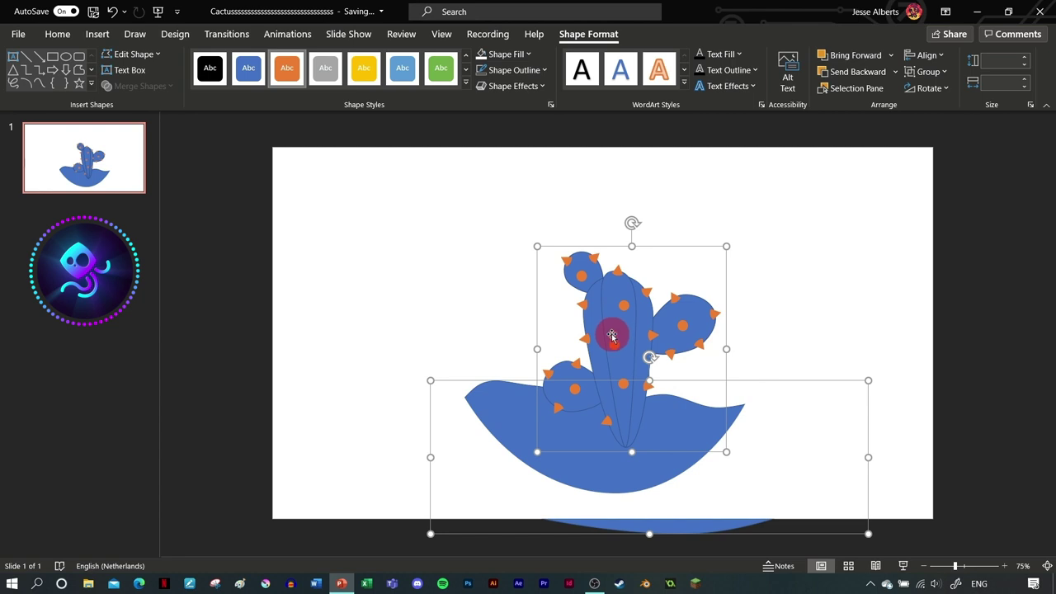
{"action": "left_click_drag", "start_coordinate": [611, 335], "coordinate": [600, 342]}
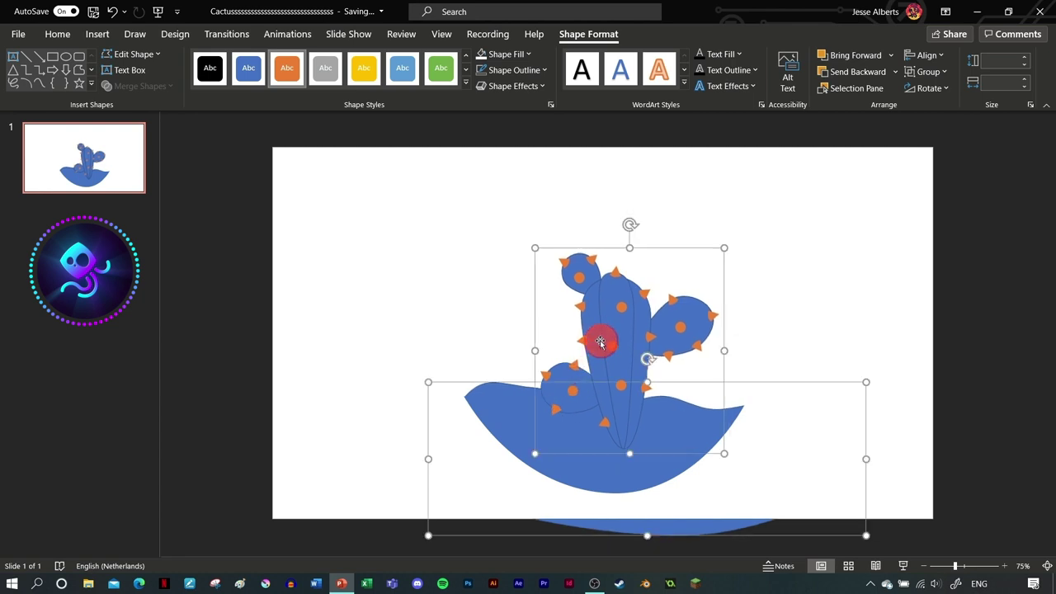
{"action": "left_click", "coordinate": [484, 355]}
Step: Fill the slide background with solid purple and change it to light green
{"action": "right_click", "coordinate": [497, 393]}
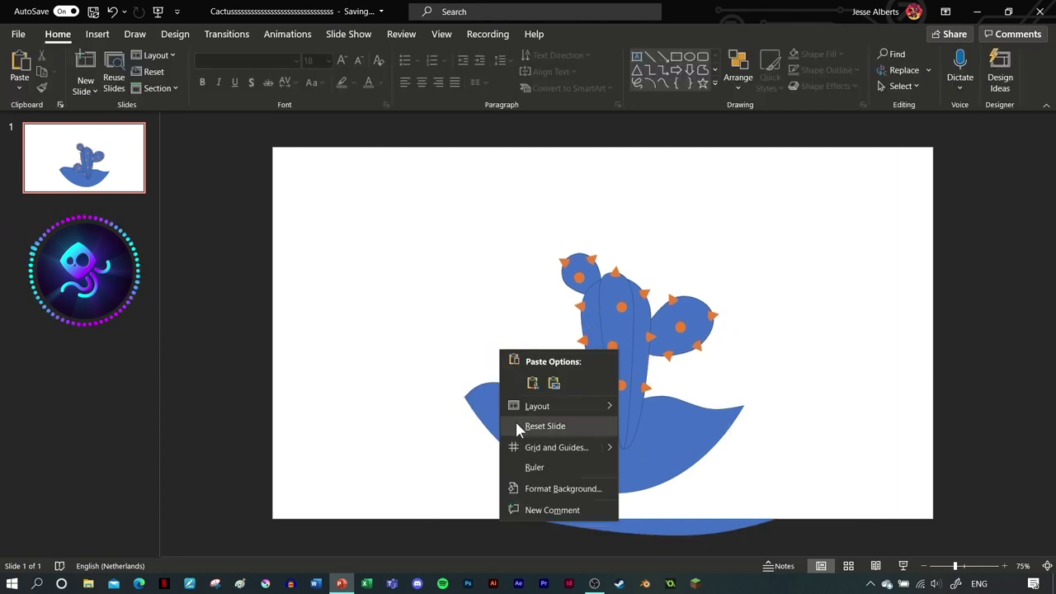
{"action": "left_click", "coordinate": [546, 489]}
{"action": "left_click", "coordinate": [1017, 293]}
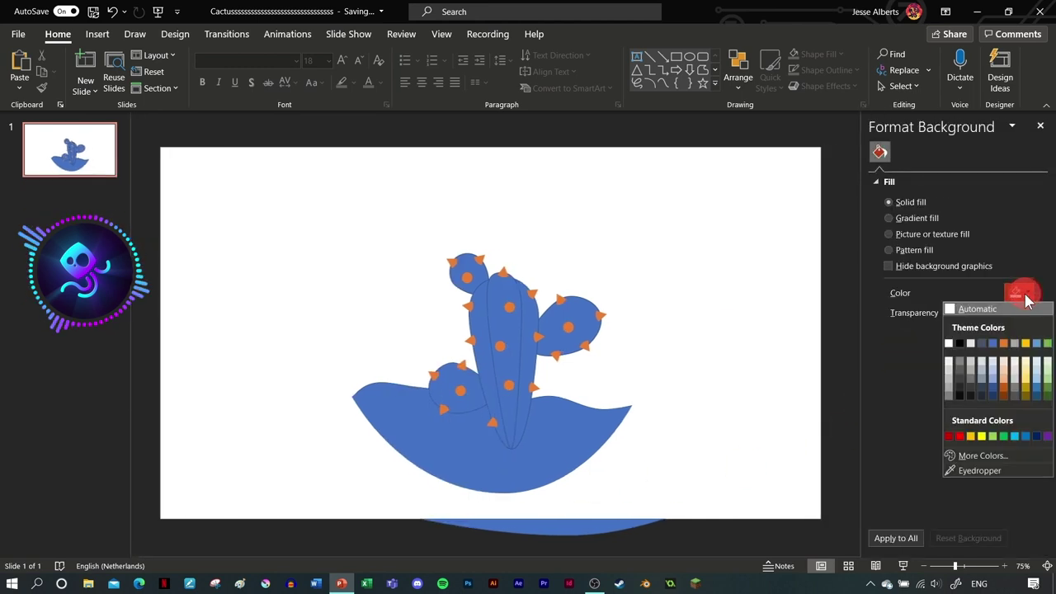
{"action": "left_click", "coordinate": [1045, 436]}
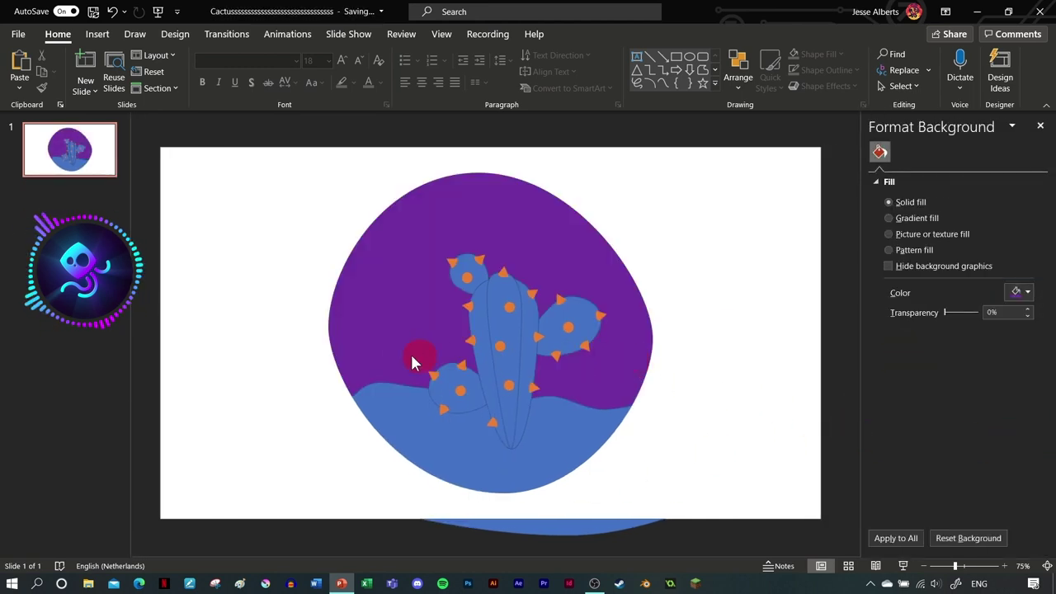
{"action": "left_click", "coordinate": [1016, 292]}
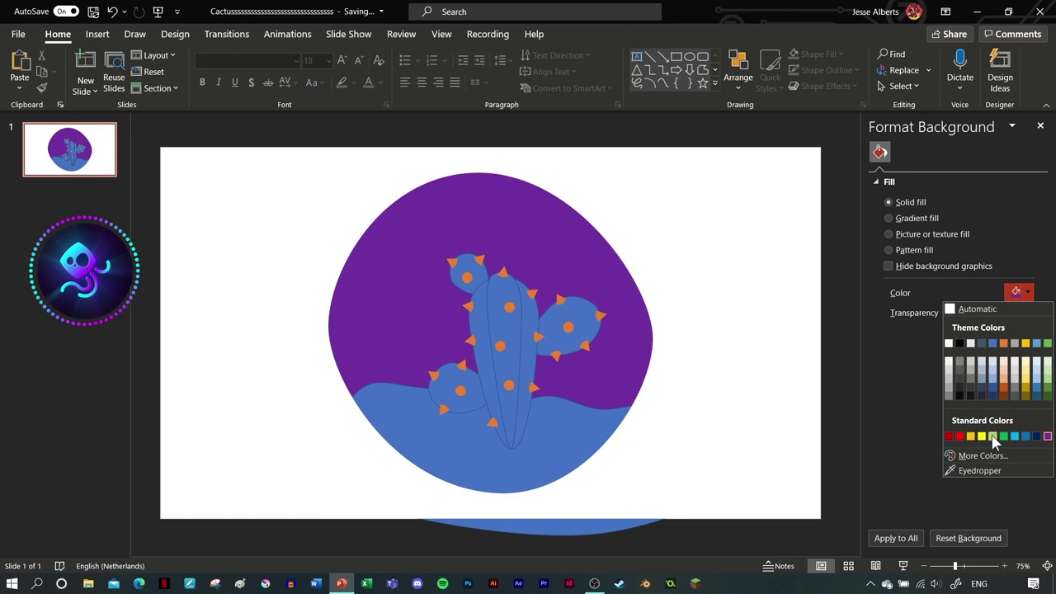
{"action": "left_click", "coordinate": [992, 436]}
Step: Edit the ground shape's points, pulling its upper-left corner point outward beyond the cut-out's edge
{"action": "left_click", "coordinate": [371, 386]}
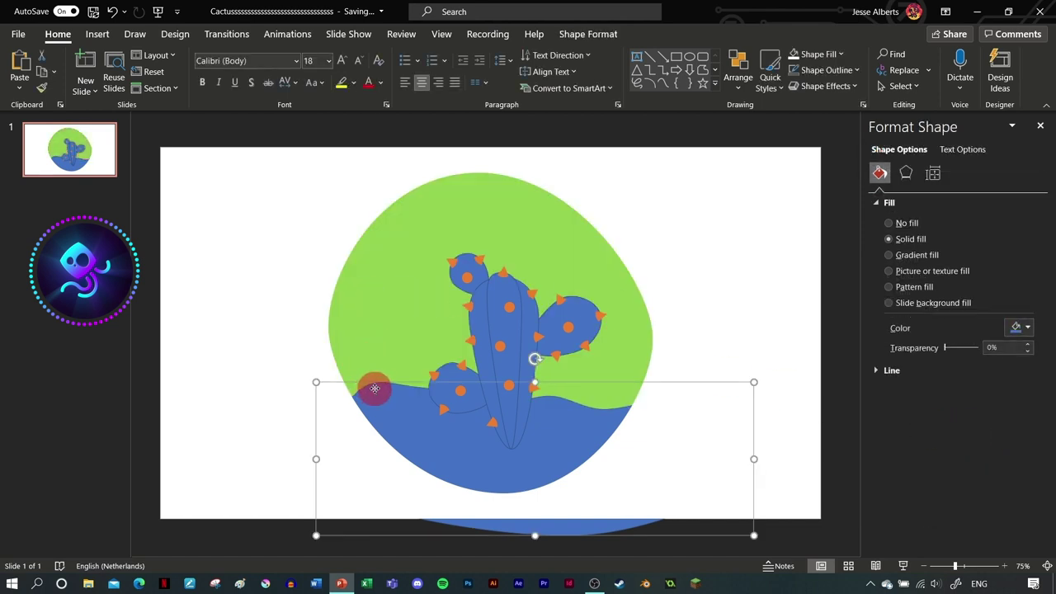
{"action": "right_click", "coordinate": [371, 386]}
{"action": "left_click", "coordinate": [417, 190]}
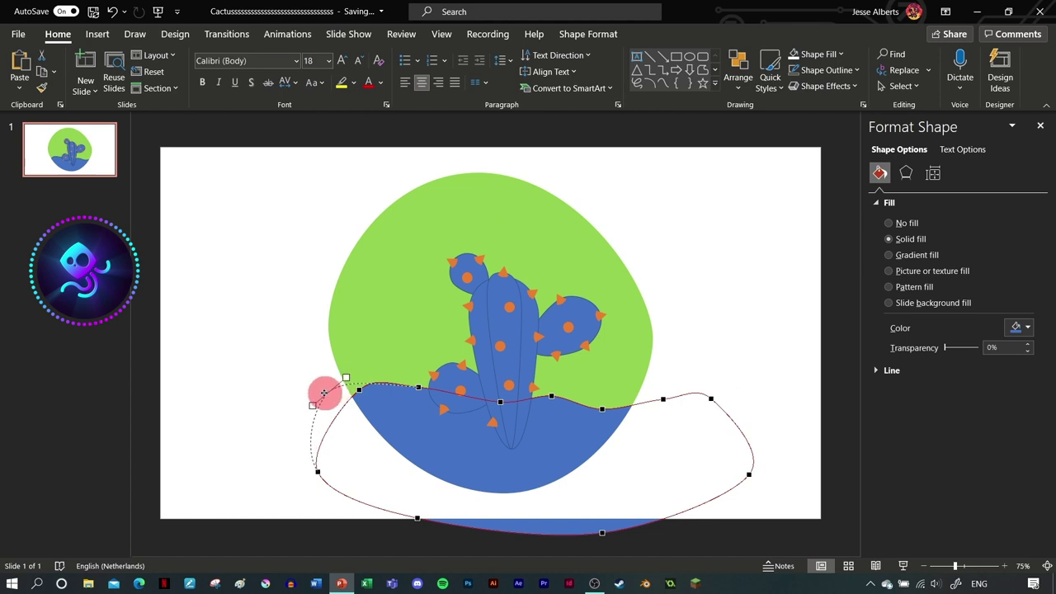
{"action": "left_click_drag", "start_coordinate": [325, 394], "coordinate": [357, 378]}
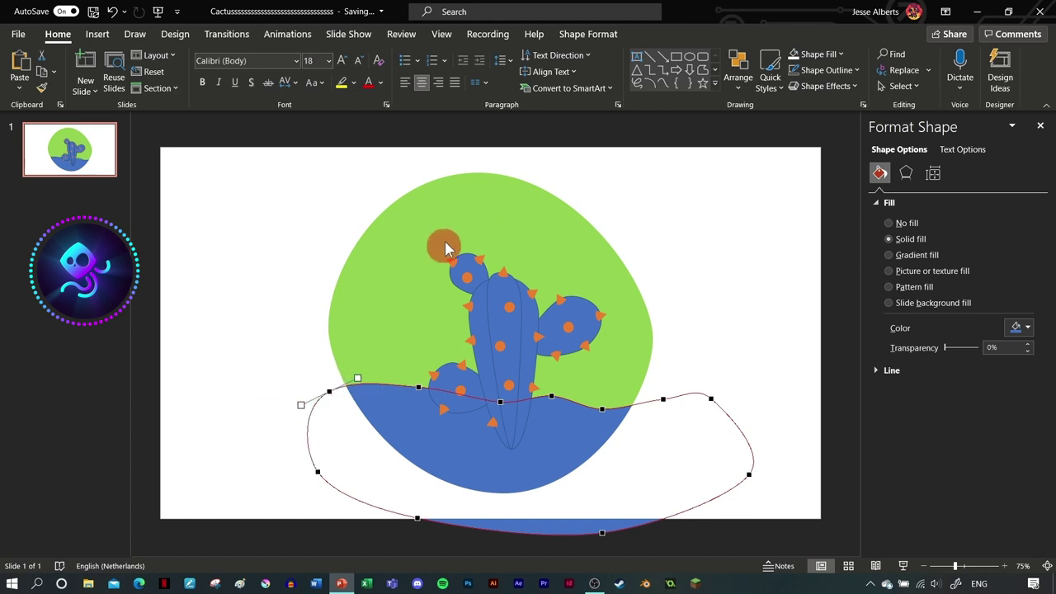
{"action": "left_click", "coordinate": [463, 149]}
Step: Shift the ground shape's crest point beside the cactus's lower-left arm slightly left and up to smooth the slope
{"action": "left_click", "coordinate": [419, 423]}
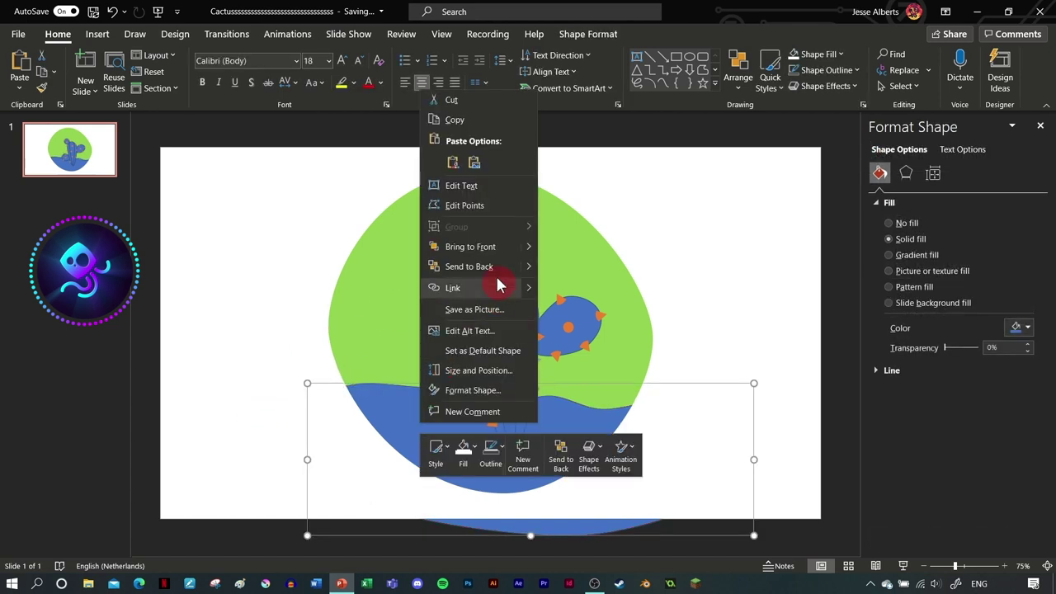
{"action": "left_click", "coordinate": [464, 205]}
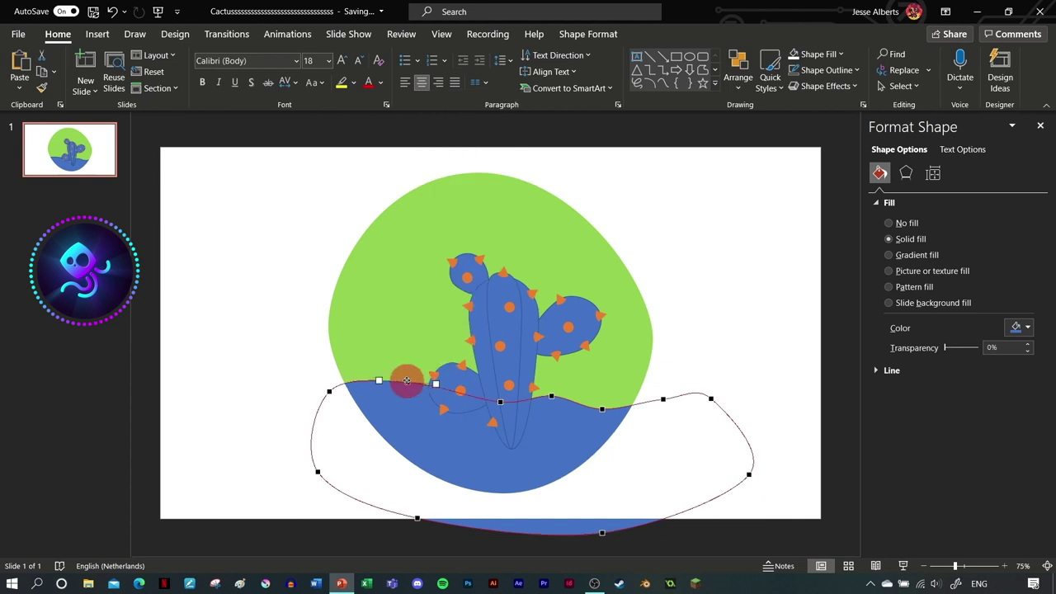
{"action": "left_click", "coordinate": [432, 382]}
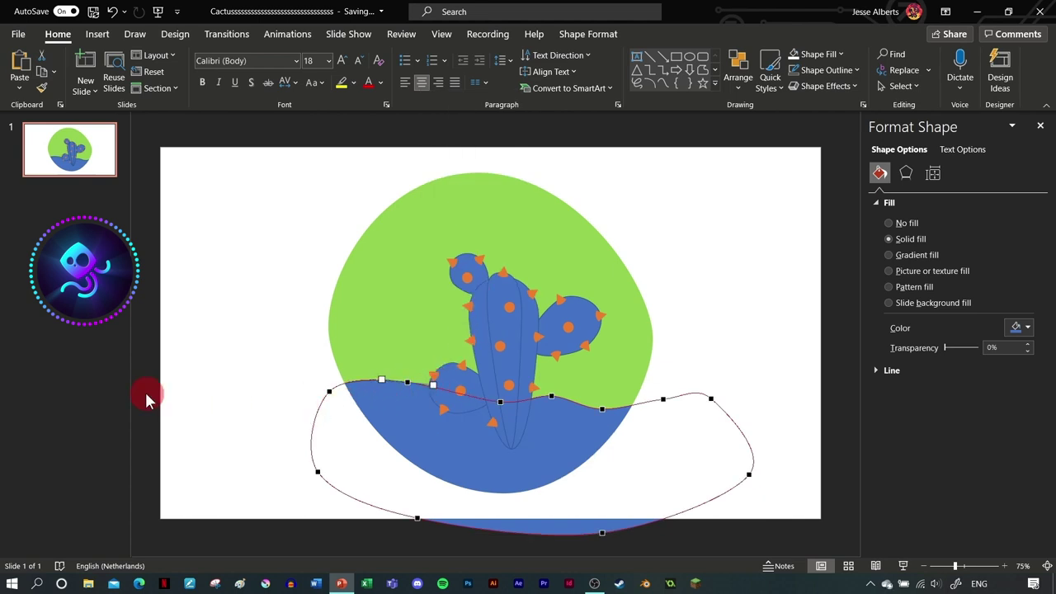
{"action": "left_click", "coordinate": [182, 404]}
Step: Draw a closed curve shape with a tall notched mesa left of the cactus and a lower mesa on its right, extending past the cut-out
{"action": "left_click", "coordinate": [98, 33]}
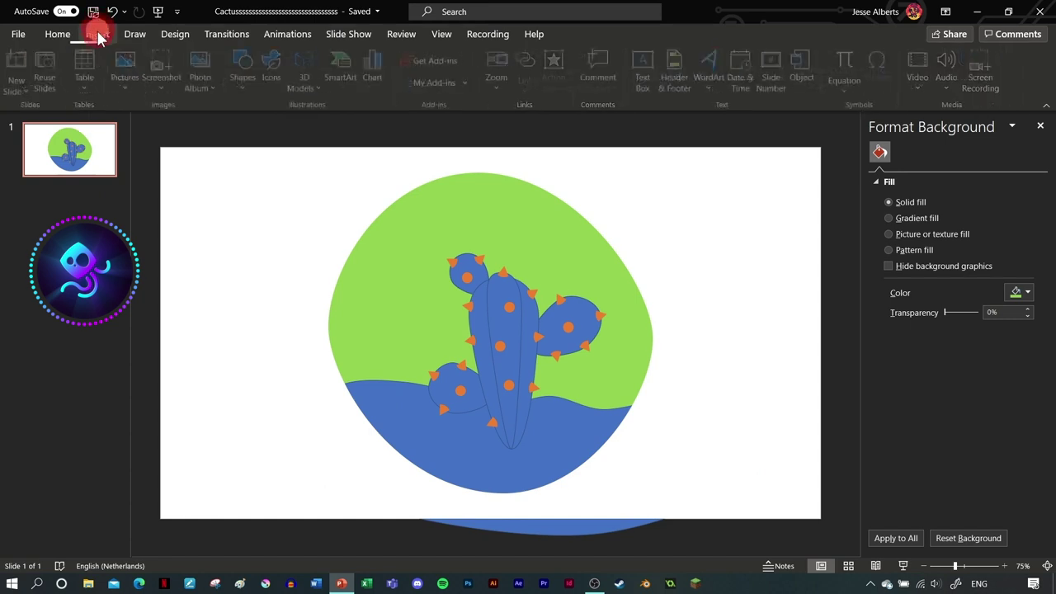
{"action": "left_click", "coordinate": [245, 68]}
{"action": "left_click", "coordinate": [358, 179]}
{"action": "left_click", "coordinate": [330, 356]}
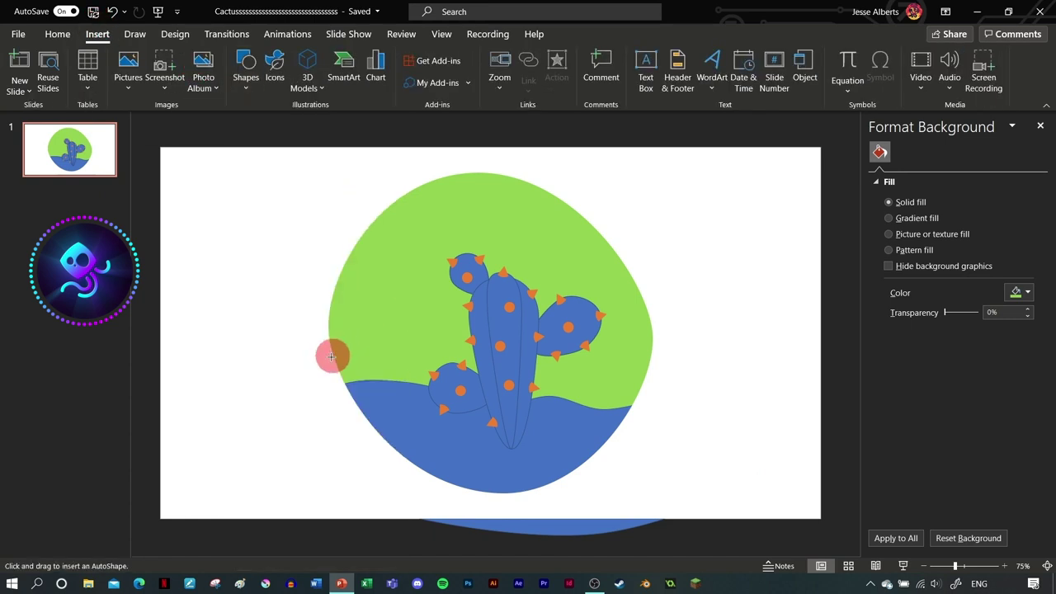
{"action": "left_click", "coordinate": [344, 346]}
{"action": "left_click", "coordinate": [360, 303]}
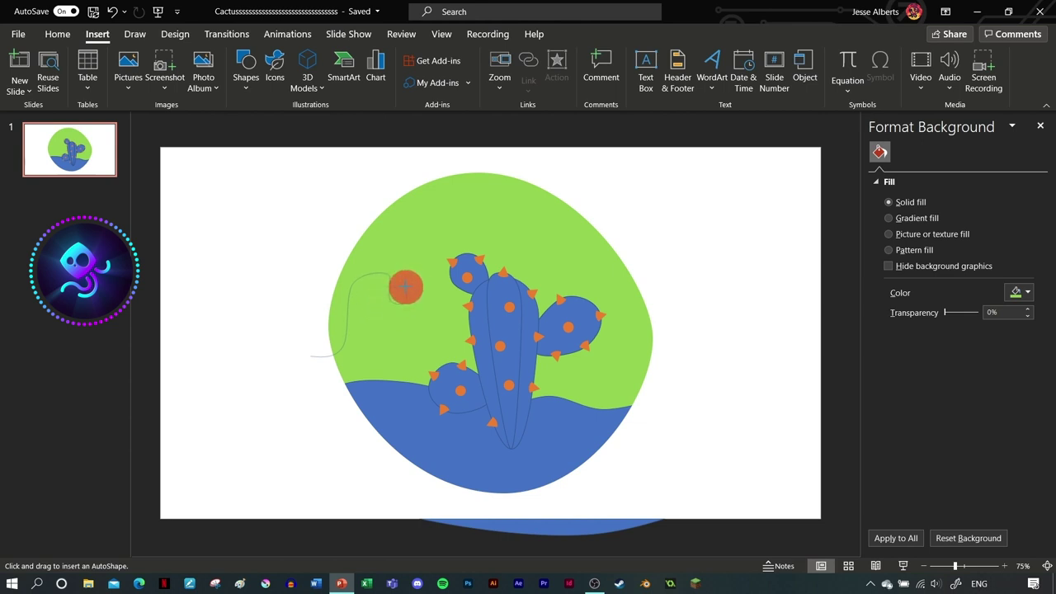
{"action": "left_click", "coordinate": [421, 316]}
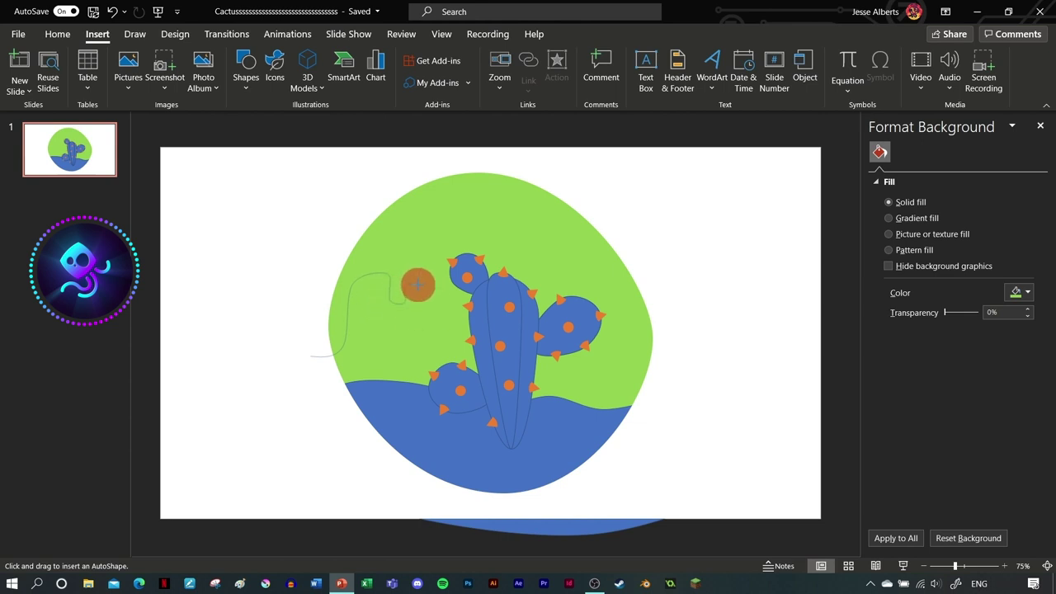
{"action": "left_click", "coordinate": [417, 315]}
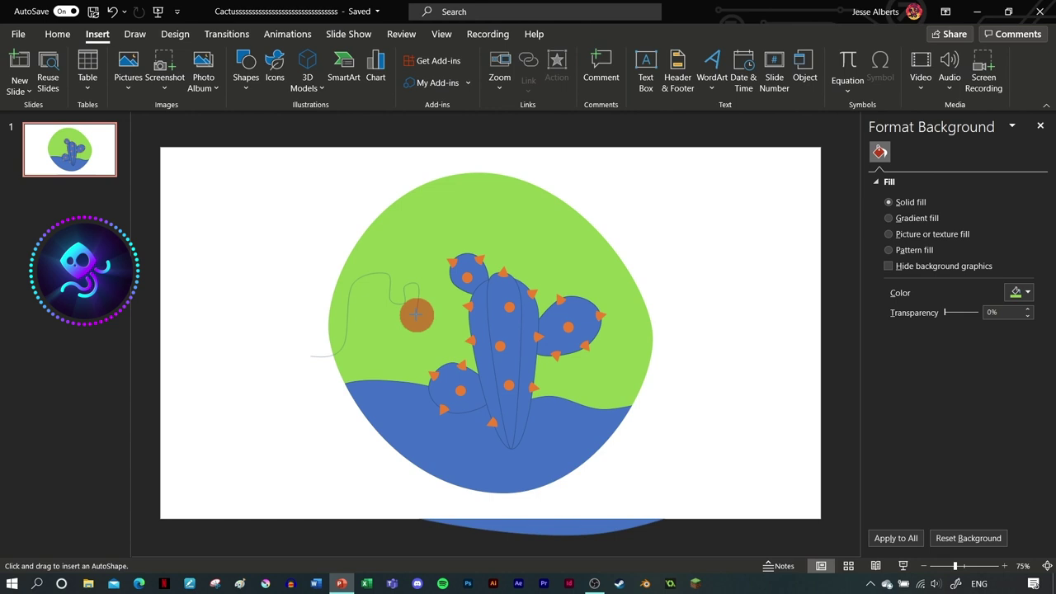
{"action": "left_click", "coordinate": [450, 351]}
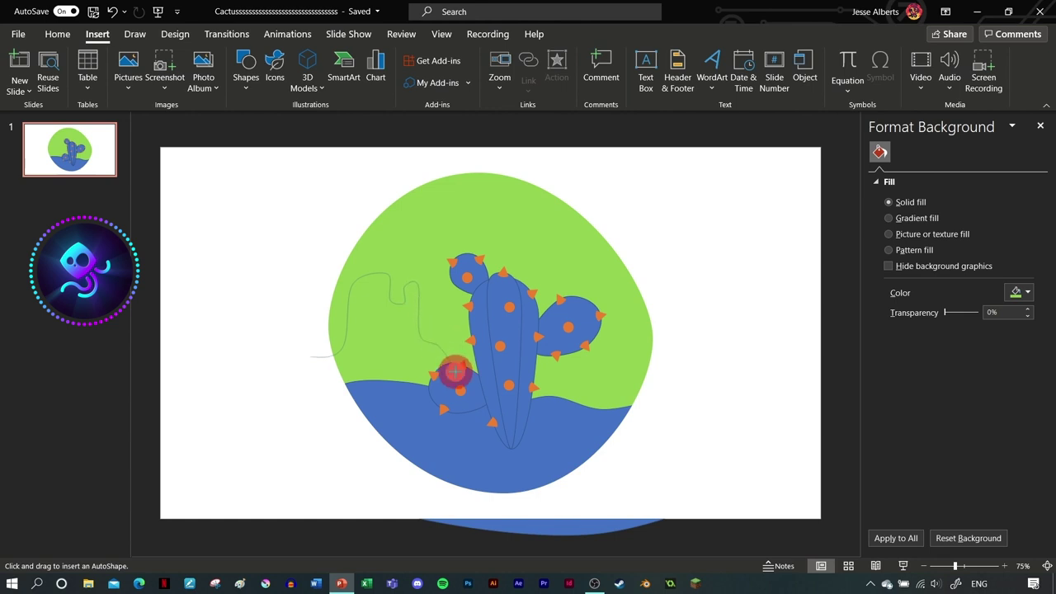
{"action": "left_click", "coordinate": [494, 378]}
{"action": "left_click", "coordinate": [602, 376]}
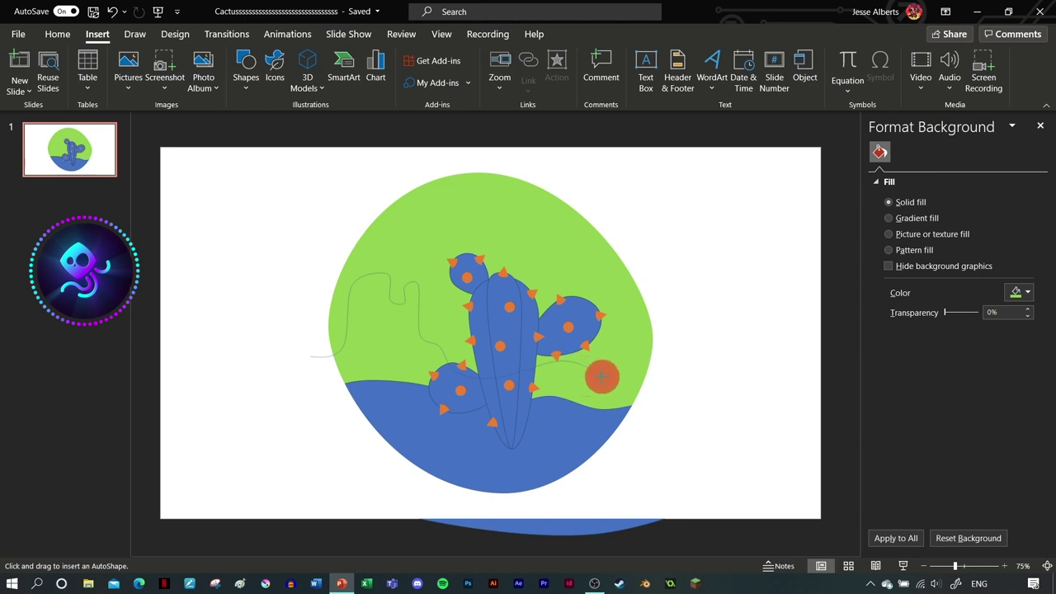
{"action": "left_click", "coordinate": [578, 374]}
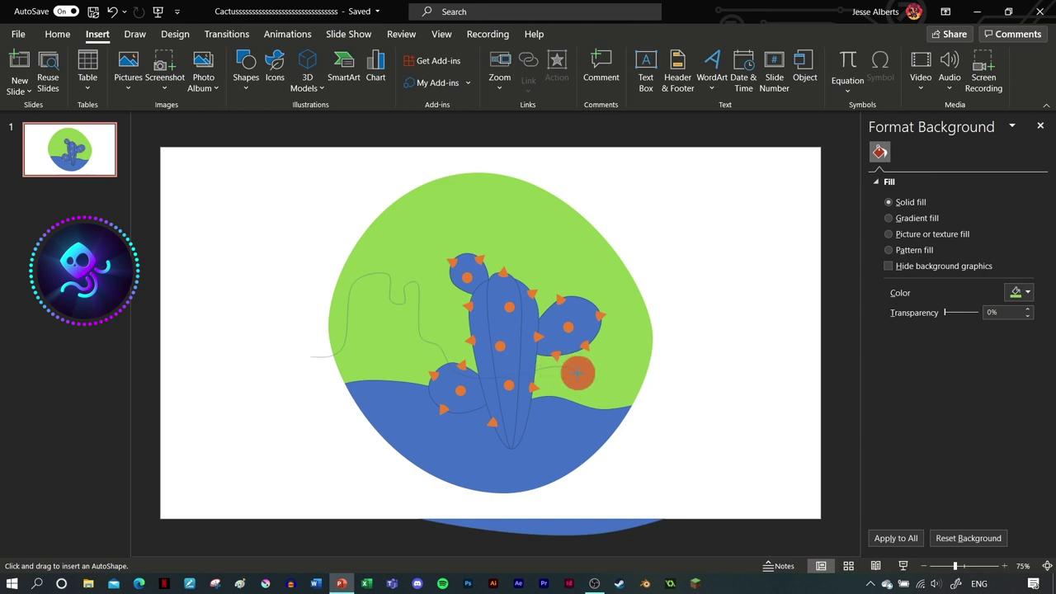
{"action": "left_click", "coordinate": [653, 330]}
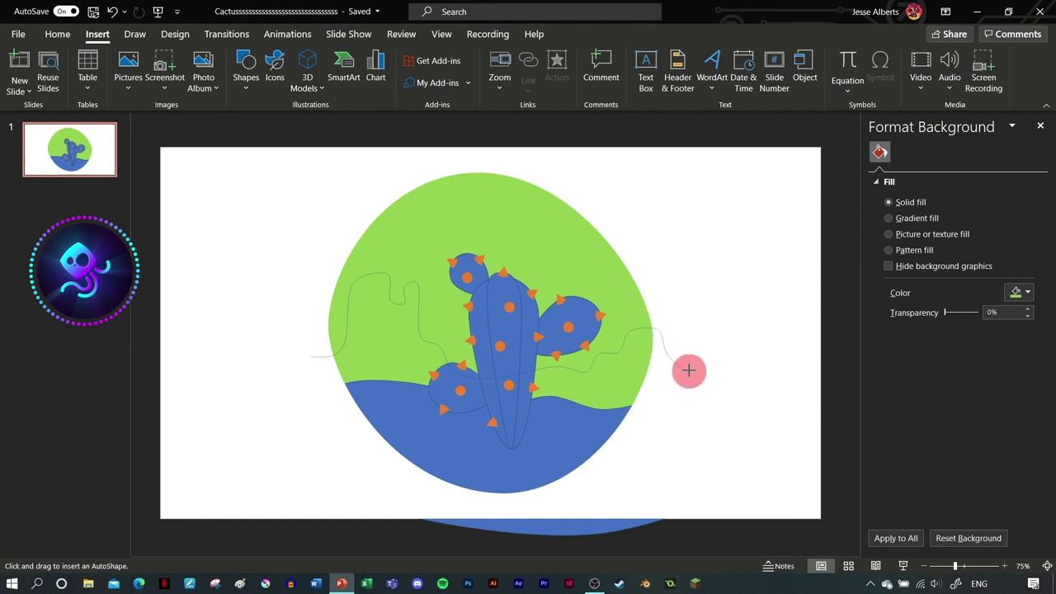
{"action": "left_click", "coordinate": [673, 466]}
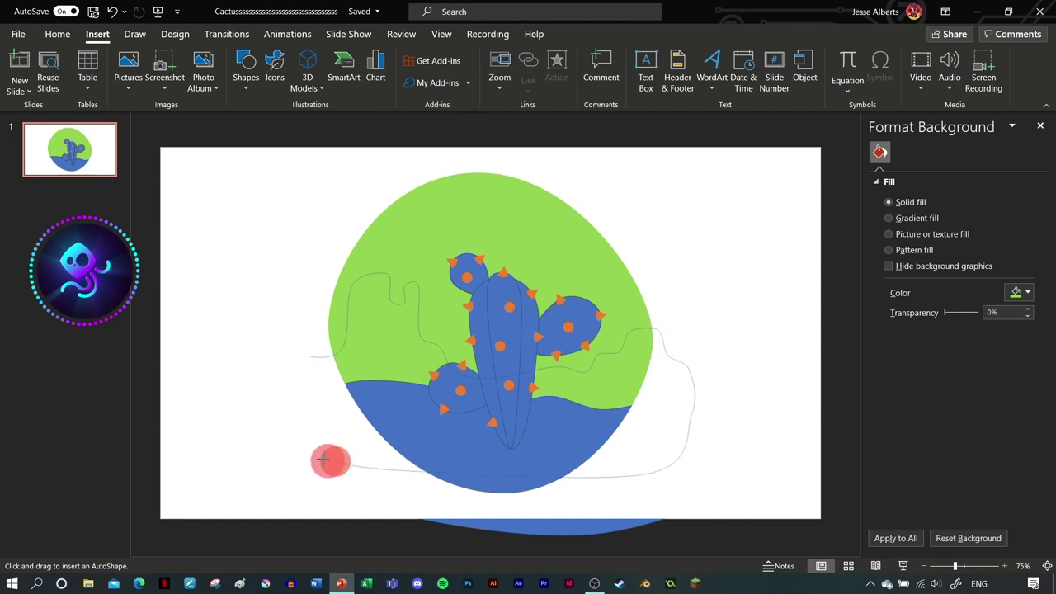
{"action": "left_click", "coordinate": [321, 460]}
{"action": "left_click", "coordinate": [309, 358]}
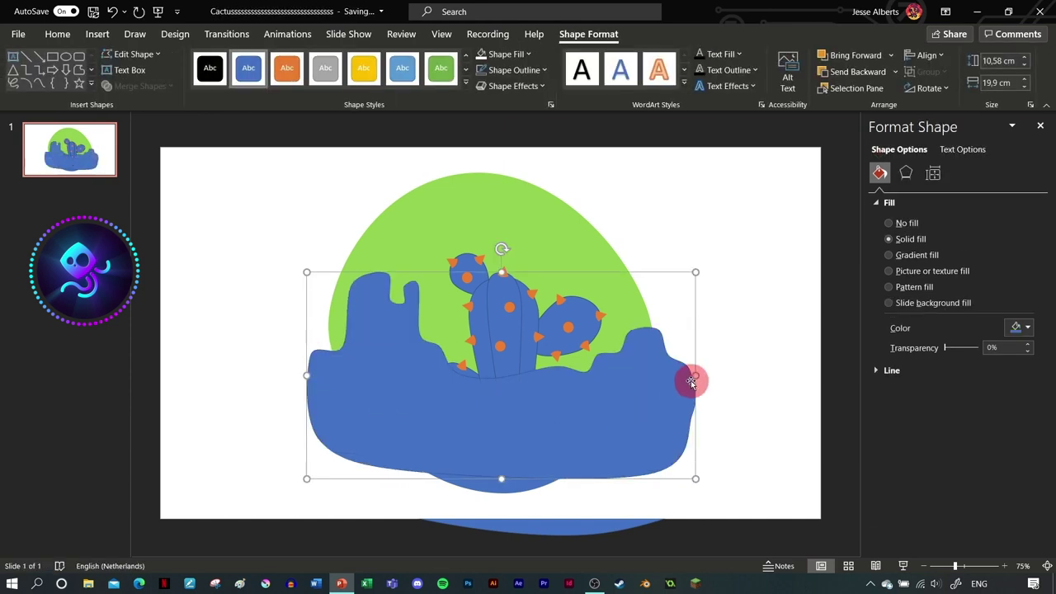
Step: Narrow the mesa shape to 19,28 cm wide, shifting it slightly left, and send it behind all other shapes
{"action": "left_click_drag", "start_coordinate": [691, 382], "coordinate": [678, 377]}
{"action": "left_click_drag", "start_coordinate": [303, 375], "coordinate": [302, 376]}
{"action": "left_click", "coordinate": [894, 72]}
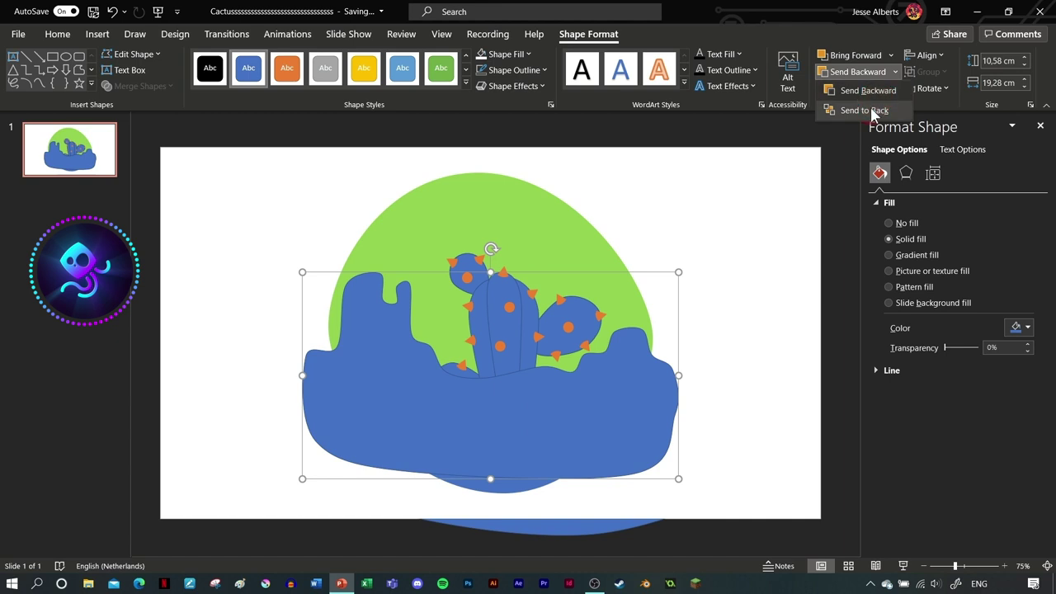
{"action": "left_click", "coordinate": [870, 90]}
Step: Fill the mesa shape behind the cactus with the standard light blue
{"action": "left_click", "coordinate": [503, 53]}
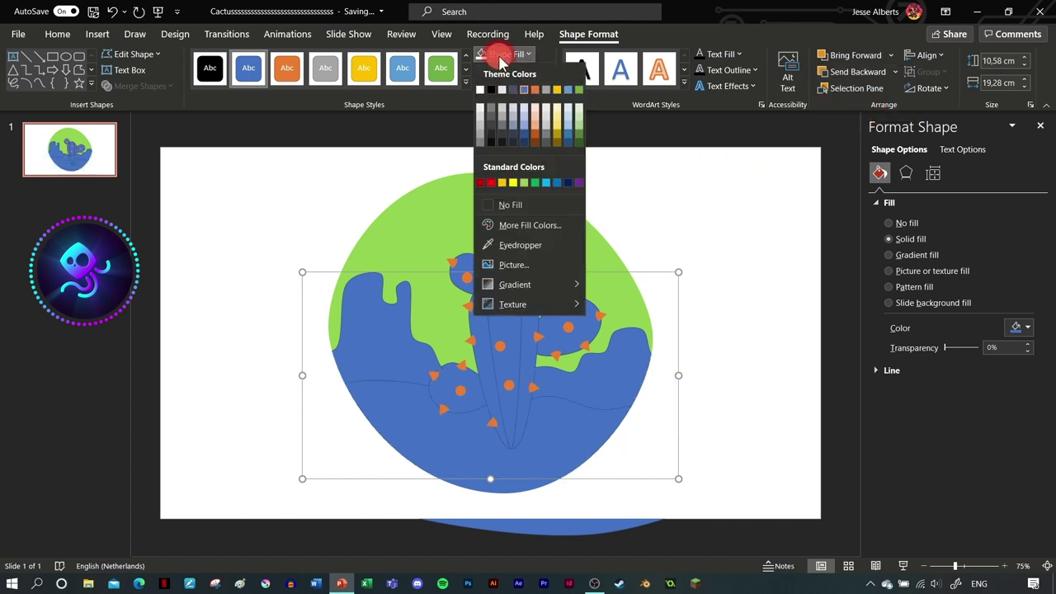
{"action": "left_click", "coordinate": [541, 182]}
{"action": "left_click", "coordinate": [576, 255]}
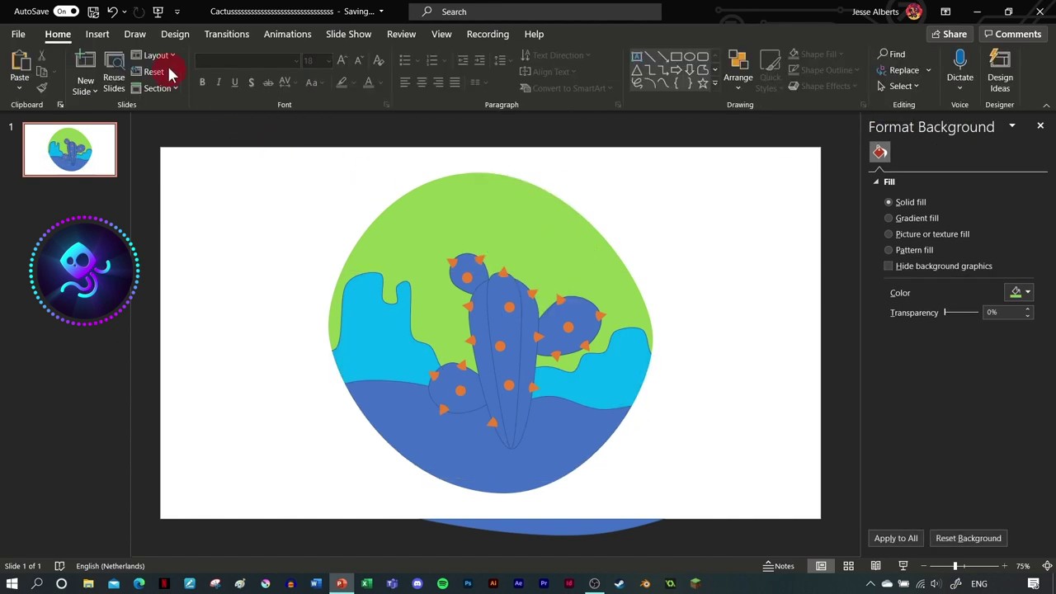
Step: Draw a closed curve as a foreground ground layer across the lower cut-out, about 16,85 cm wide and 4,6 cm high
{"action": "left_click", "coordinate": [98, 34]}
{"action": "left_click", "coordinate": [249, 82]}
{"action": "left_click", "coordinate": [358, 175]}
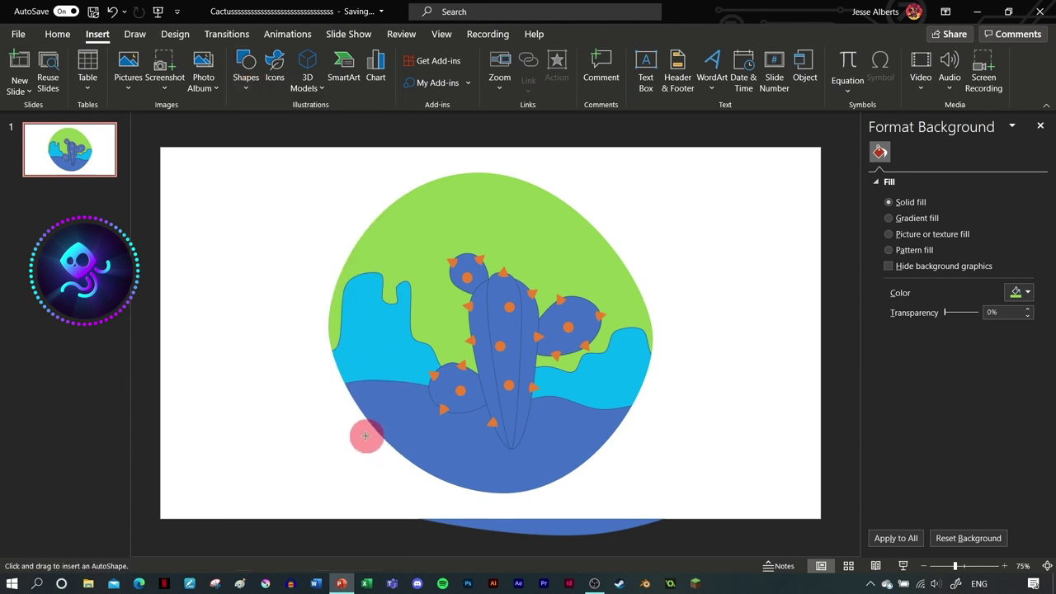
{"action": "mouse_move", "coordinate": [368, 430]}
{"action": "left_mouse_down"}
{"action": "mouse_move", "coordinate": [456, 422]}
{"action": "mouse_move", "coordinate": [569, 444]}
{"action": "left_mouse_up"}
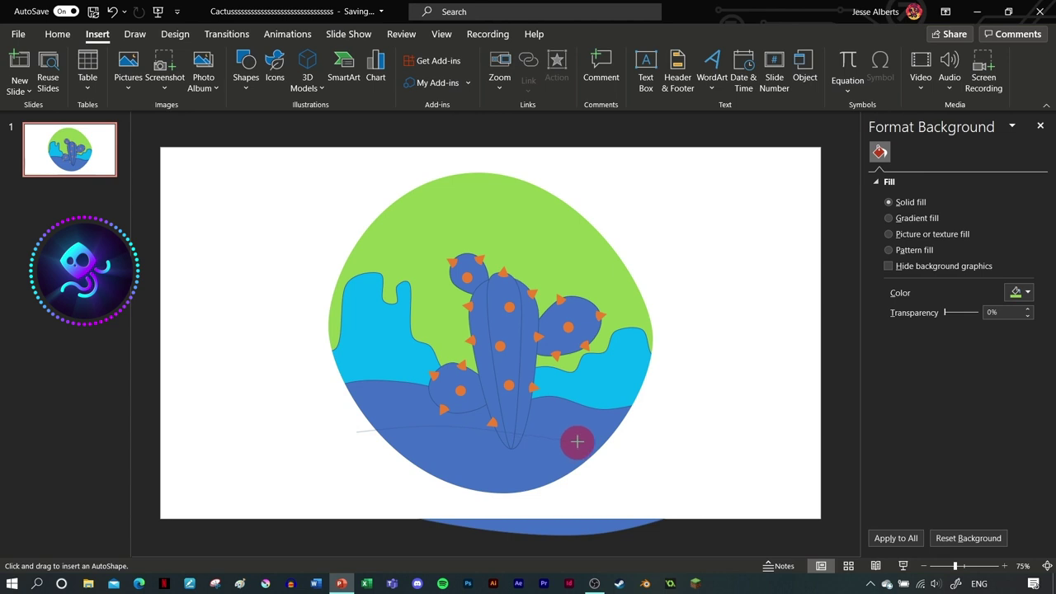
{"action": "mouse_move", "coordinate": [581, 441]}
{"action": "left_mouse_down"}
{"action": "mouse_move", "coordinate": [437, 426]}
{"action": "mouse_move", "coordinate": [440, 440]}
{"action": "mouse_move", "coordinate": [628, 445]}
{"action": "mouse_move", "coordinate": [533, 453]}
{"action": "mouse_move", "coordinate": [667, 426]}
{"action": "mouse_move", "coordinate": [653, 476]}
{"action": "mouse_move", "coordinate": [490, 513]}
{"action": "mouse_move", "coordinate": [354, 434]}
{"action": "left_mouse_up"}
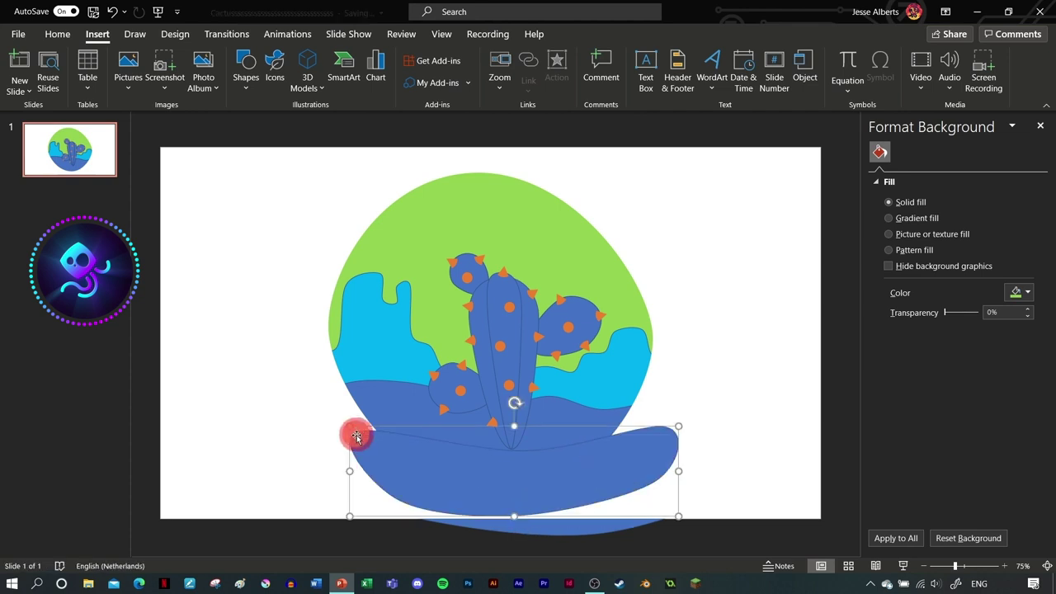
Step: Fill the foreground ground shape with the standard dark blue and send it backward behind the white frame and the cactus
{"action": "left_click", "coordinate": [507, 55]}
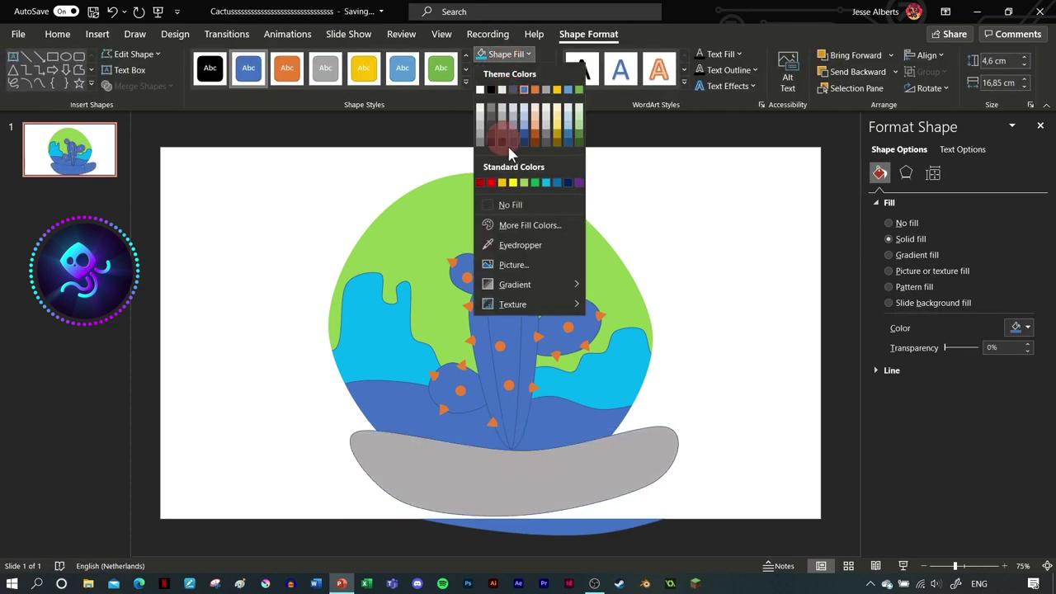
{"action": "left_click", "coordinate": [569, 183]}
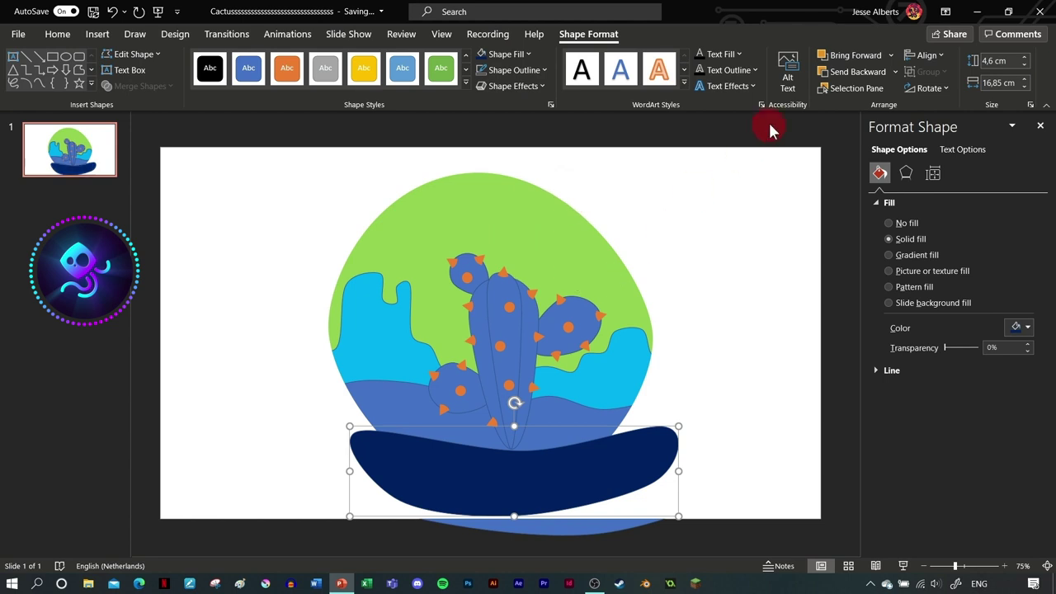
{"action": "left_click", "coordinate": [874, 75]}
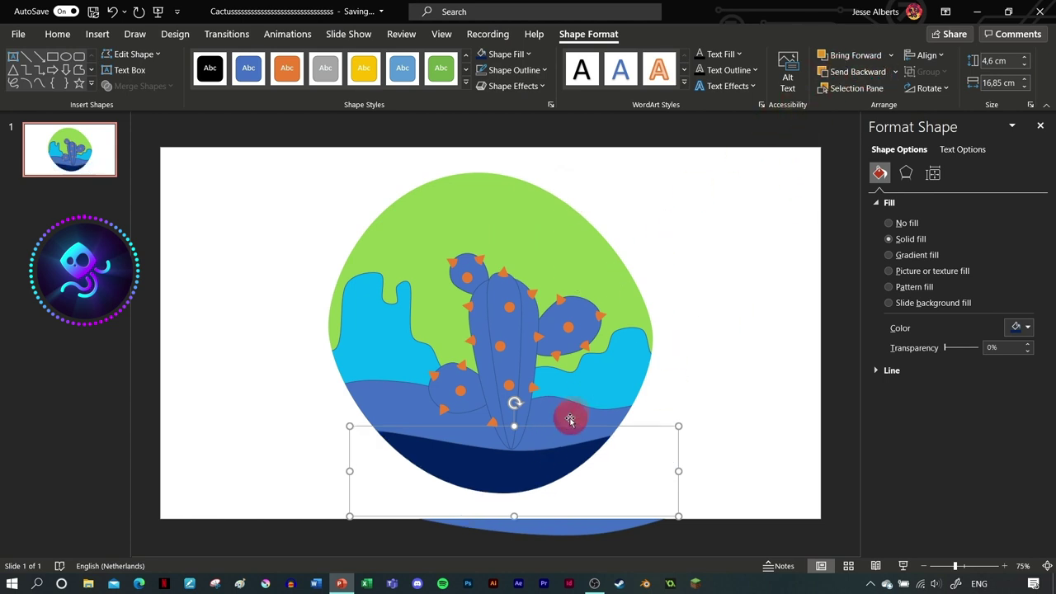
Step: Move the dark blue ground up around the cactus base and widen it to 17,76 cm, undoing the extra adjustment at its left edge
{"action": "left_click_drag", "start_coordinate": [512, 479], "coordinate": [504, 462]}
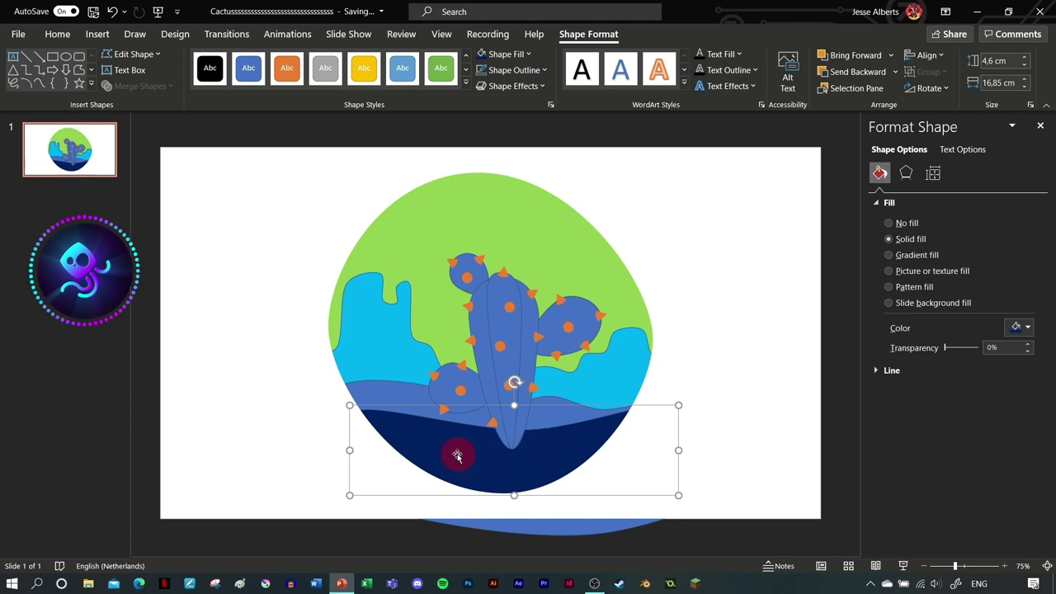
{"action": "left_click_drag", "start_coordinate": [463, 449], "coordinate": [463, 454]}
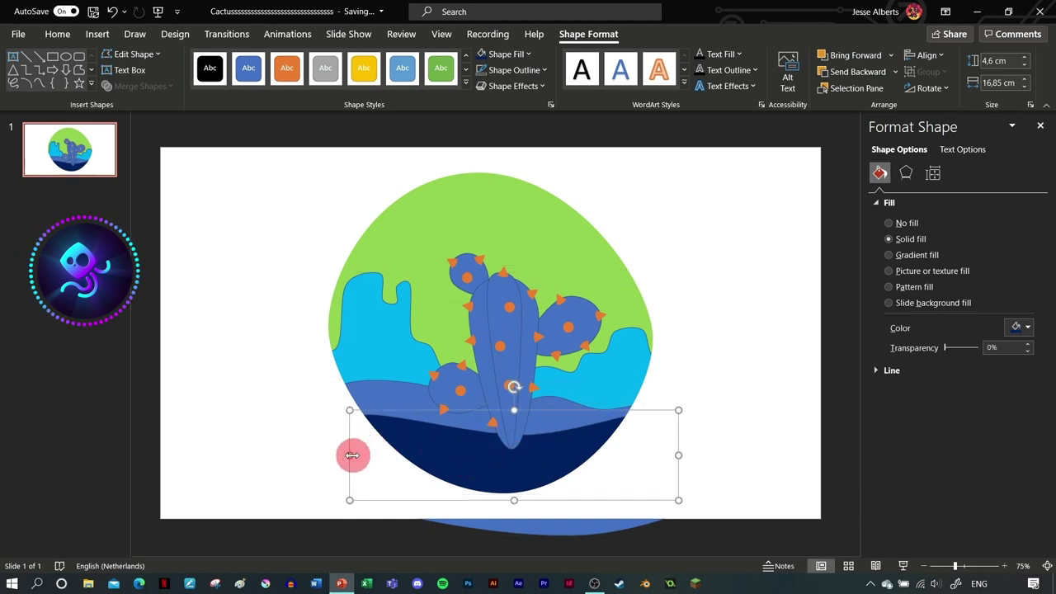
{"action": "left_click_drag", "start_coordinate": [680, 454], "coordinate": [696, 454]}
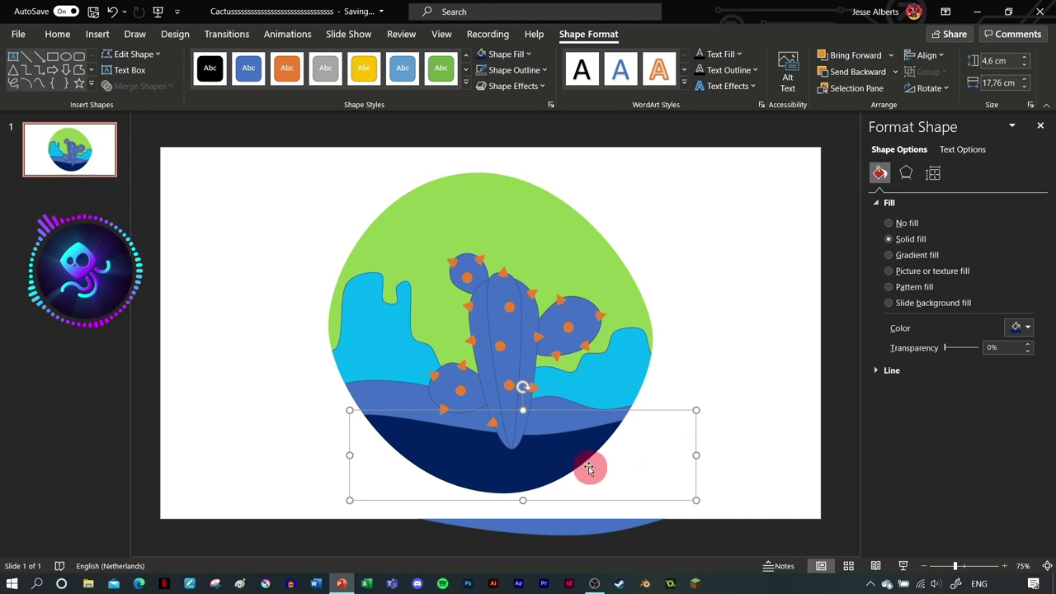
{"action": "left_click_drag", "start_coordinate": [357, 443], "coordinate": [353, 455]}
{"action": "key", "text": "ctrl+z"}
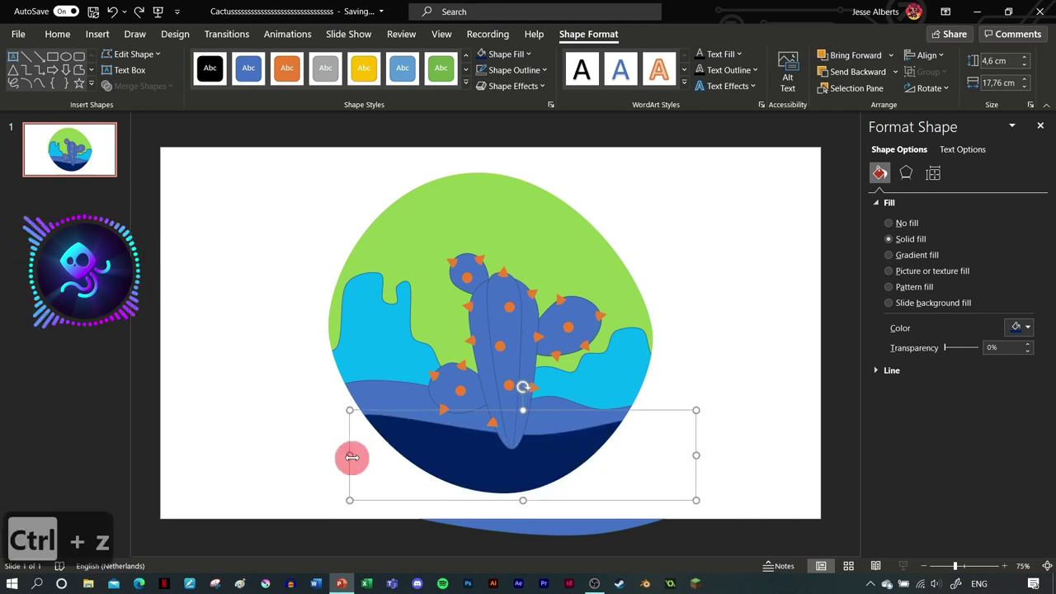
Step: Edit the dark blue ground's points, extending the curve around its upper-left corner outward to make the shape 18,14 cm wide
{"action": "right_click", "coordinate": [415, 443]}
{"action": "left_click", "coordinate": [474, 227]}
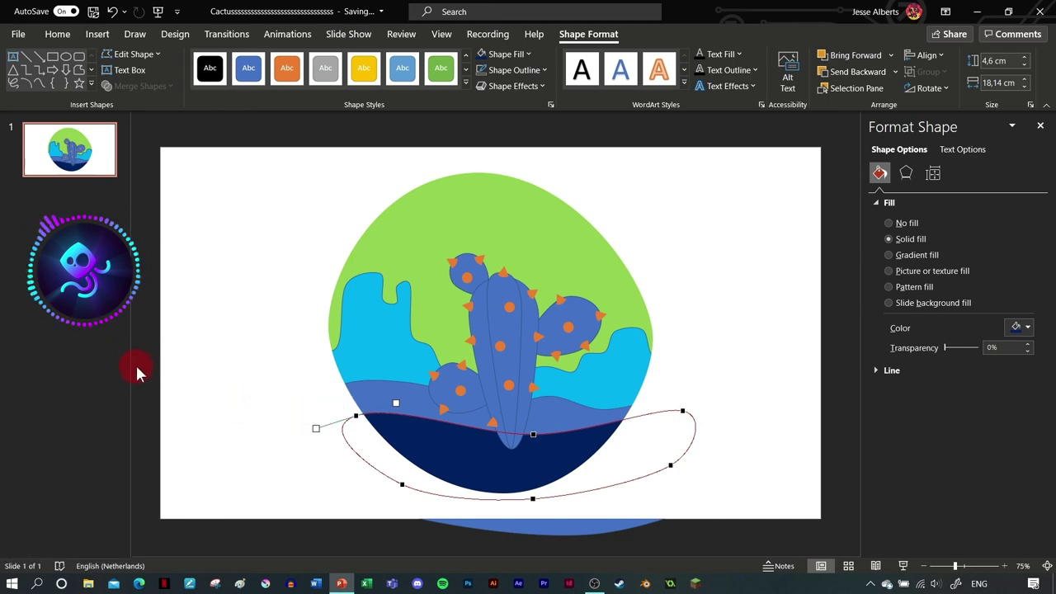
{"action": "left_click", "coordinate": [173, 387]}
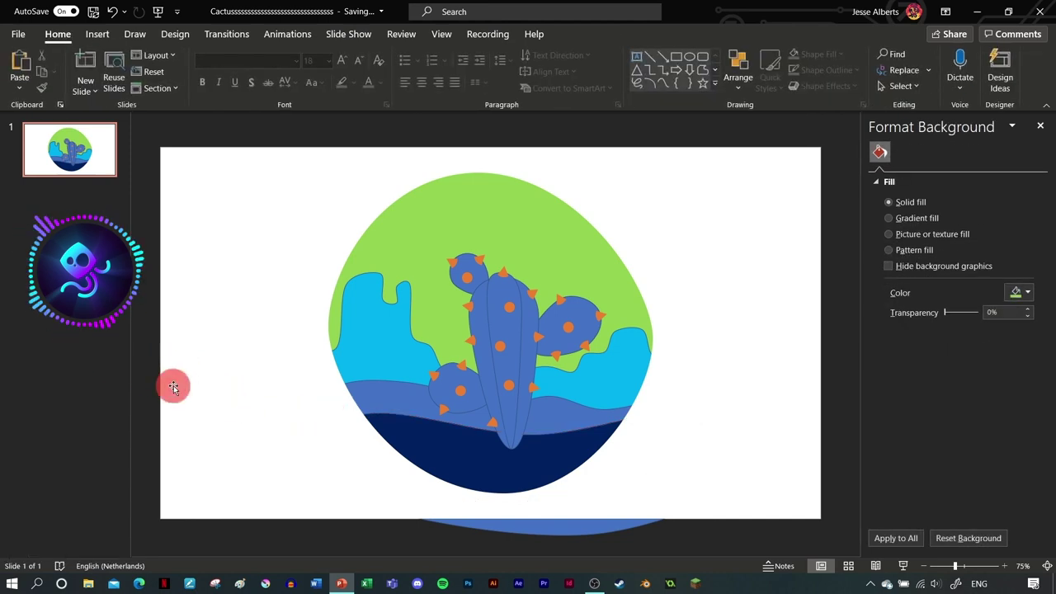
Step: Draw a circle of about 6,49 cm in the white area to the right of the blob cut-out
{"action": "left_click", "coordinate": [97, 34]}
{"action": "left_click", "coordinate": [248, 76]}
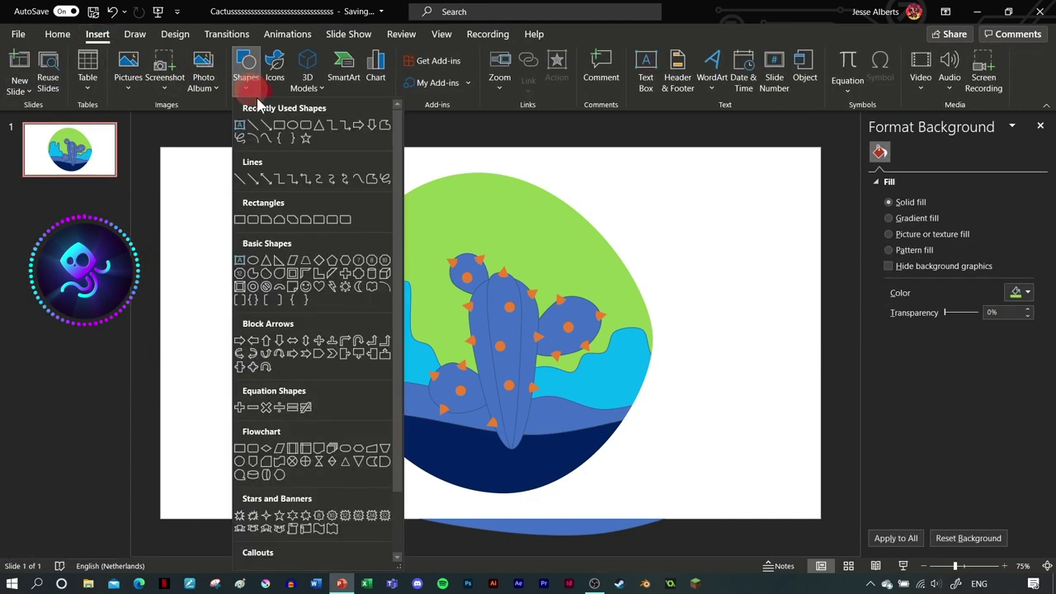
{"action": "left_click", "coordinate": [294, 124]}
{"action": "left_click_drag", "start_coordinate": [678, 189], "coordinate": [759, 299]}
Step: Edit the circle's points, pulling its bottom point straight down to form a balloon shape about 7,56 cm high
{"action": "right_click", "coordinate": [721, 274]}
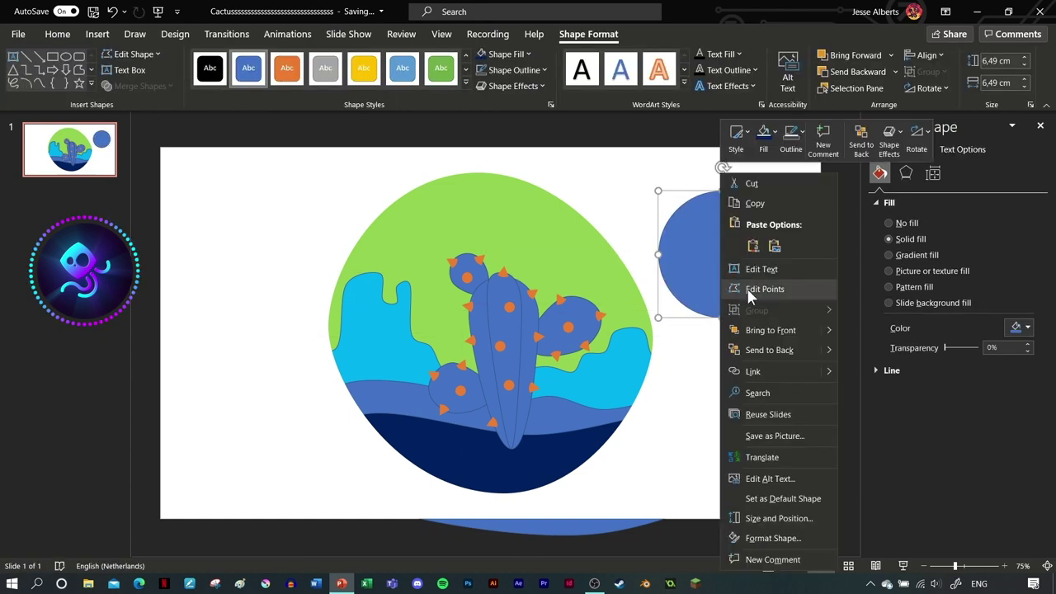
{"action": "left_click", "coordinate": [747, 289]}
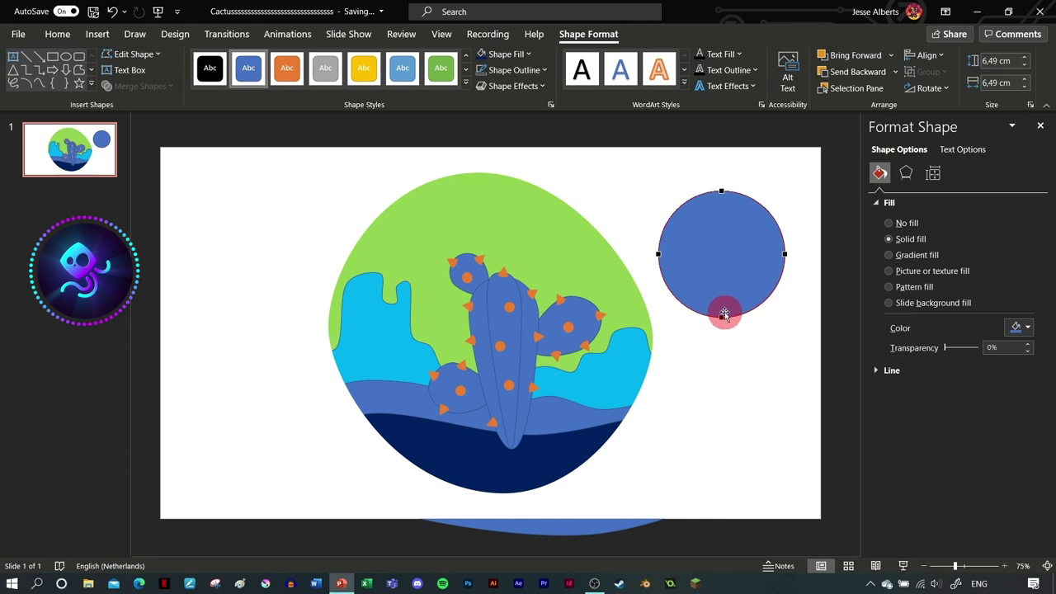
{"action": "left_click_drag", "start_coordinate": [721, 315], "coordinate": [720, 338]}
{"action": "left_click", "coordinate": [697, 289]}
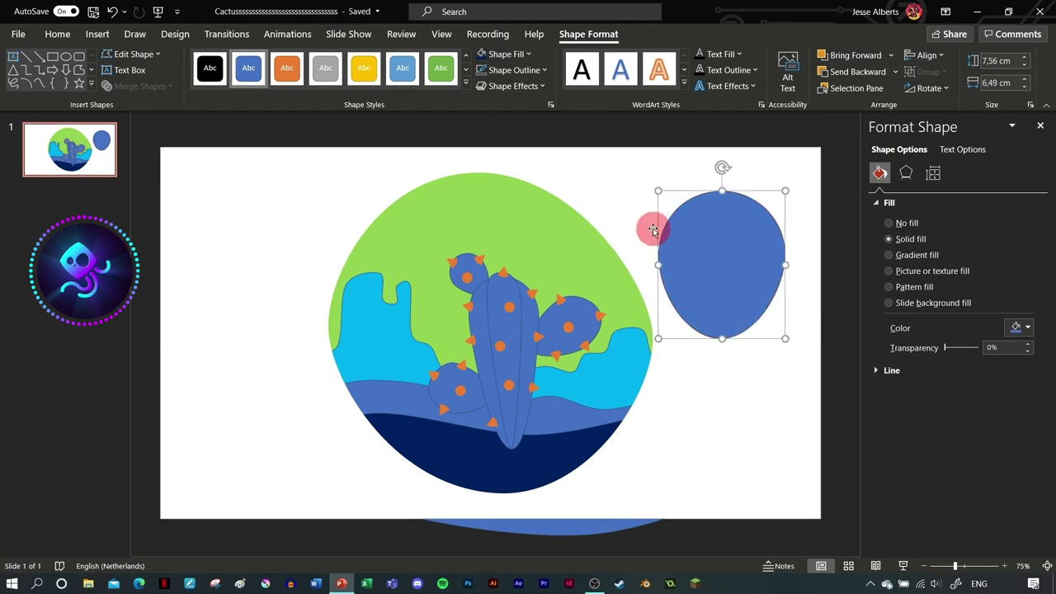
Step: Duplicate the orange spike from the top of the cactus and place it under the balloon, enlarged to about 1,14 by 1,63 cm
{"action": "left_click", "coordinate": [495, 275]}
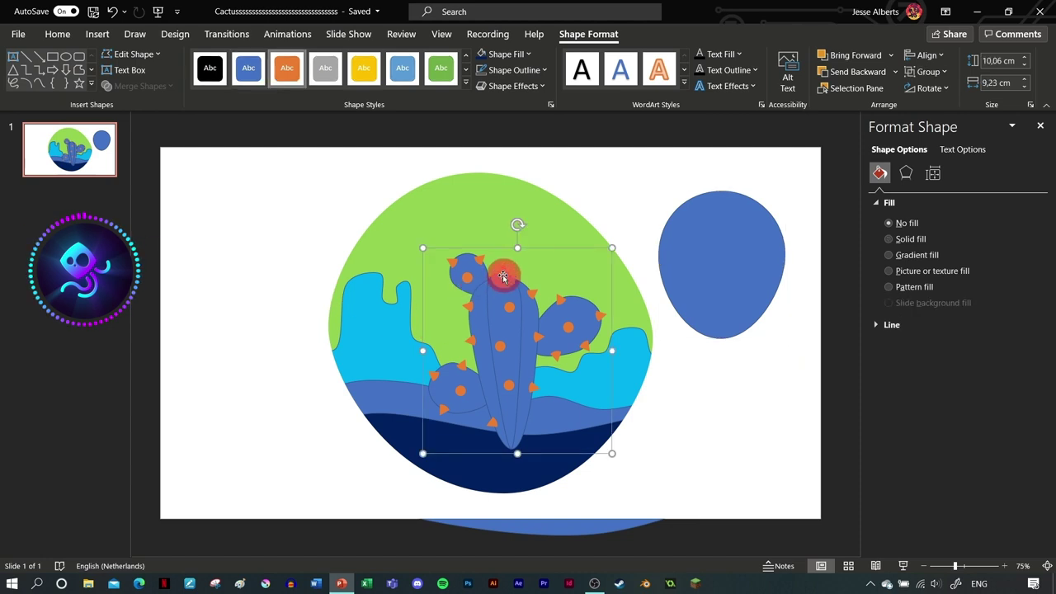
{"action": "left_click", "coordinate": [503, 272]}
{"action": "key", "text": "ctrl+c"}
{"action": "key", "text": "ctrl+v"}
{"action": "left_click_drag", "start_coordinate": [514, 300], "coordinate": [734, 342]}
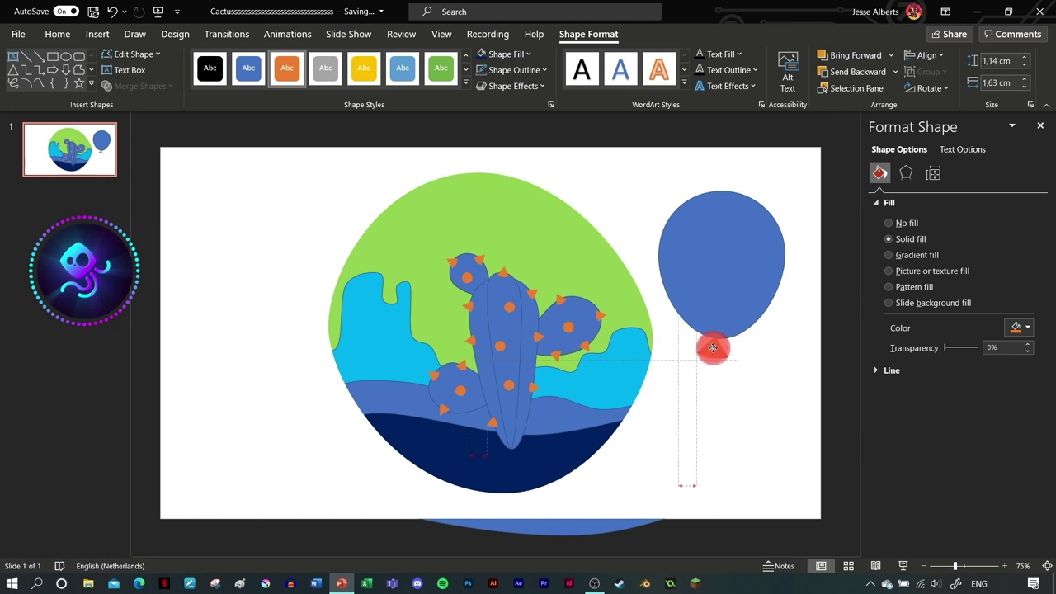
Step: Shrink the orange spike under the balloon to about 0,85 by 1,21 cm, rotating and positioning it at the balloon's bottom tip
{"action": "left_click_drag", "start_coordinate": [713, 346], "coordinate": [711, 348]}
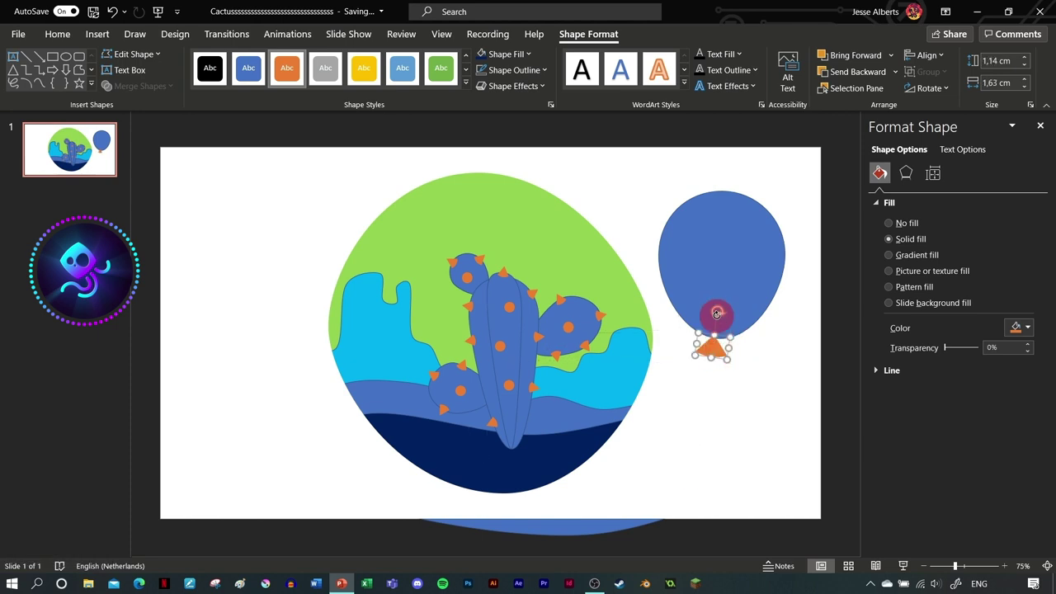
{"action": "scroll", "coordinate": [734, 358], "scroll_direction": "up", "scroll_amount": 2}
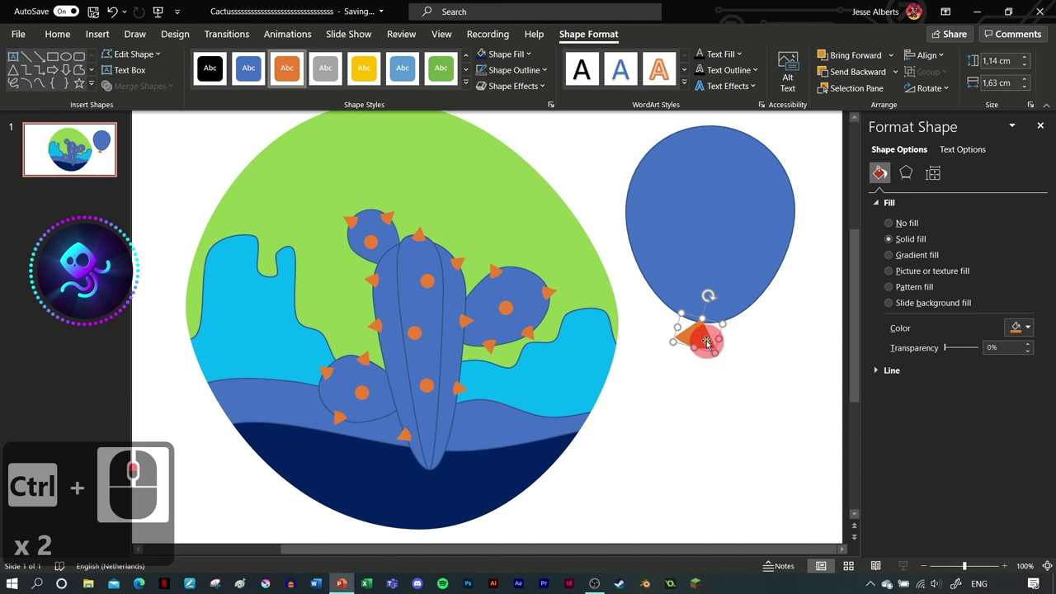
{"action": "left_click_drag", "start_coordinate": [711, 350], "coordinate": [697, 332]}
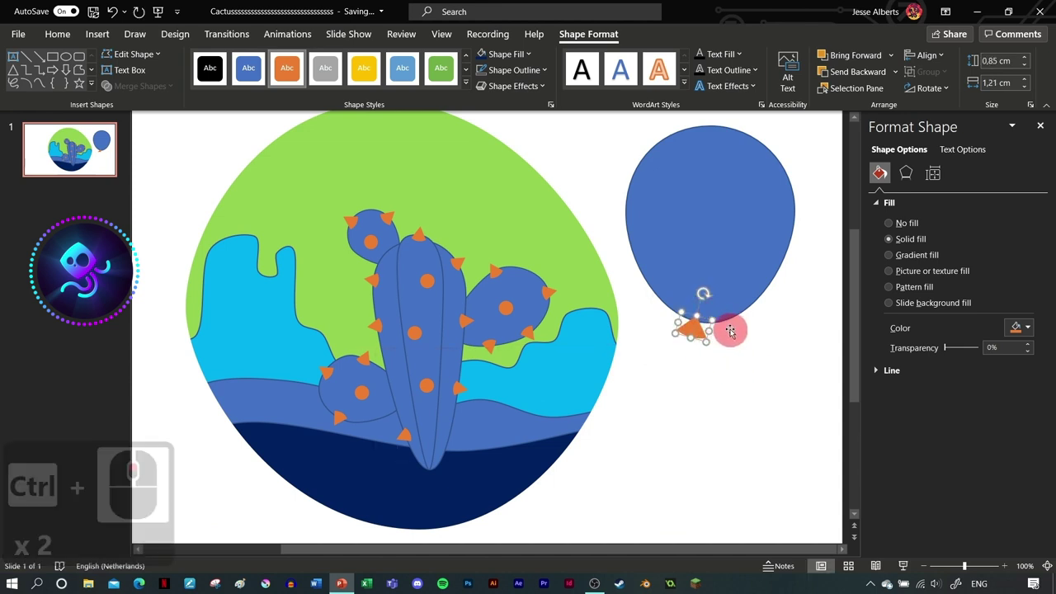
{"action": "left_click_drag", "start_coordinate": [701, 299], "coordinate": [701, 294]}
{"action": "scroll", "coordinate": [749, 347], "scroll_direction": "down", "scroll_amount": 2}
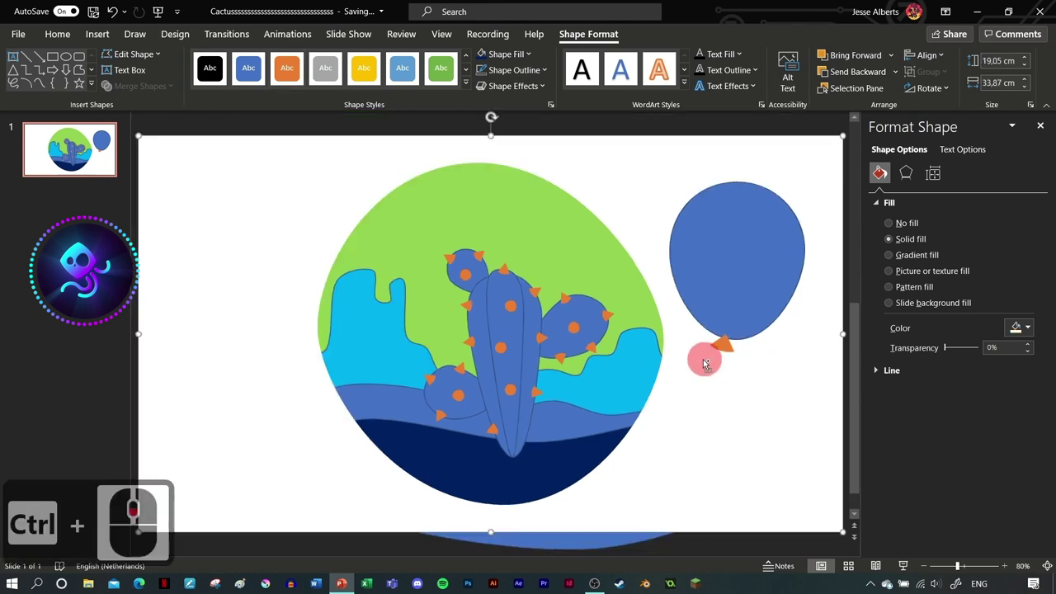
Step: Draw a vertical line about 4,41 cm long down from the balloon's orange knot and send it backward behind the knot
{"action": "left_click", "coordinate": [700, 357]}
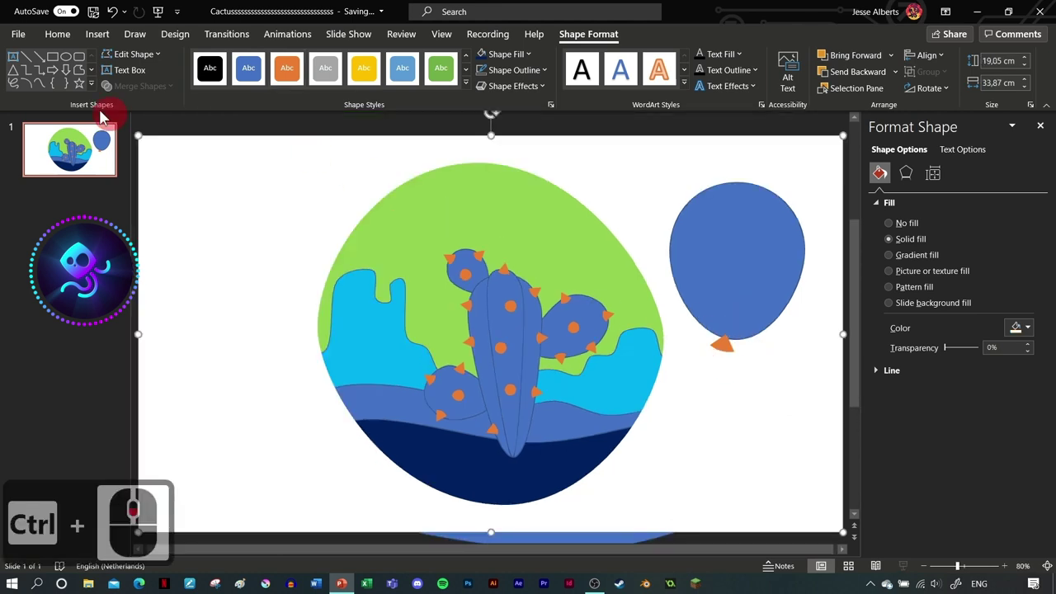
{"action": "left_click", "coordinate": [94, 37]}
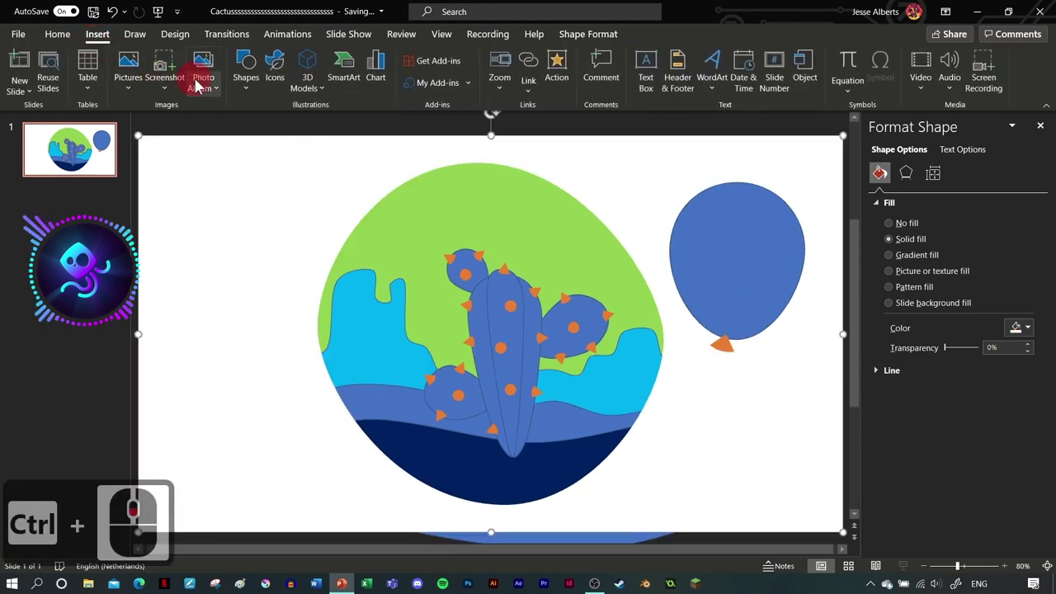
{"action": "left_click", "coordinate": [246, 82]}
{"action": "left_click", "coordinate": [254, 129]}
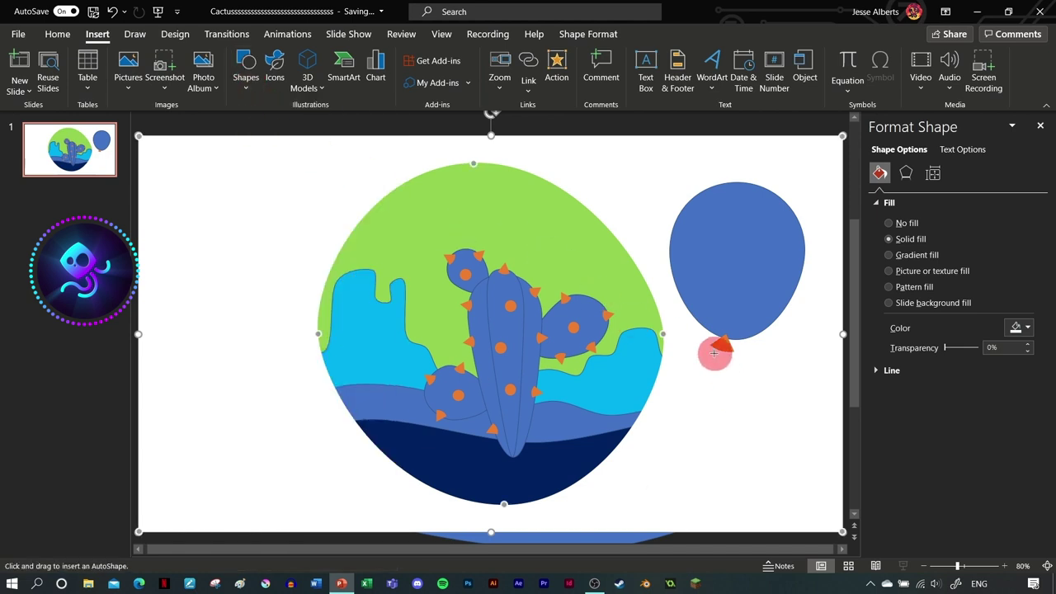
{"action": "mouse_move", "coordinate": [704, 364]}
{"action": "left_mouse_down"}
{"action": "mouse_move", "coordinate": [706, 452]}
{"action": "mouse_move", "coordinate": [717, 422]}
{"action": "left_mouse_up"}
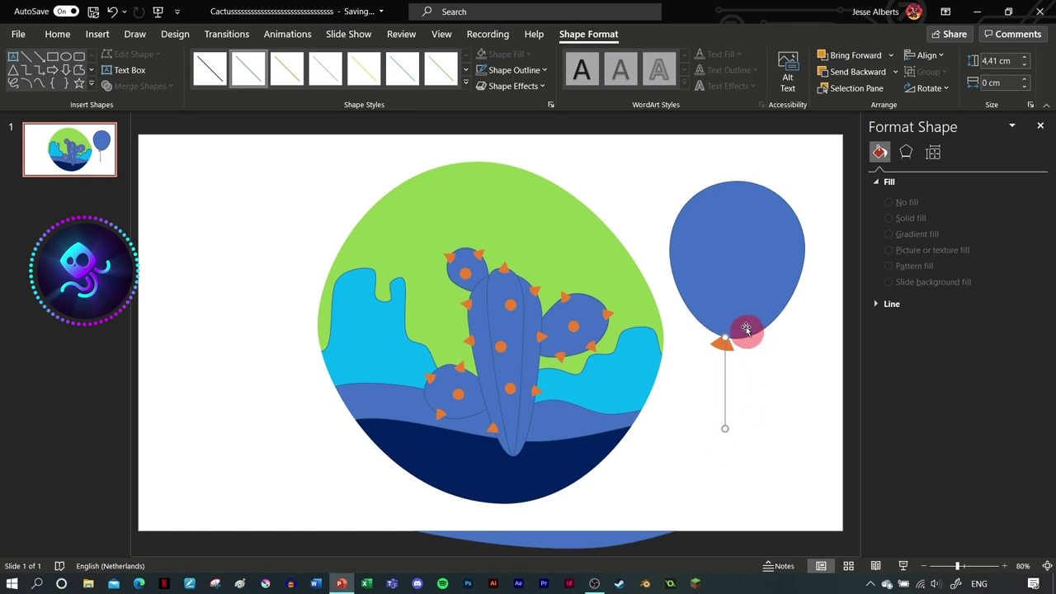
{"action": "left_click", "coordinate": [849, 73]}
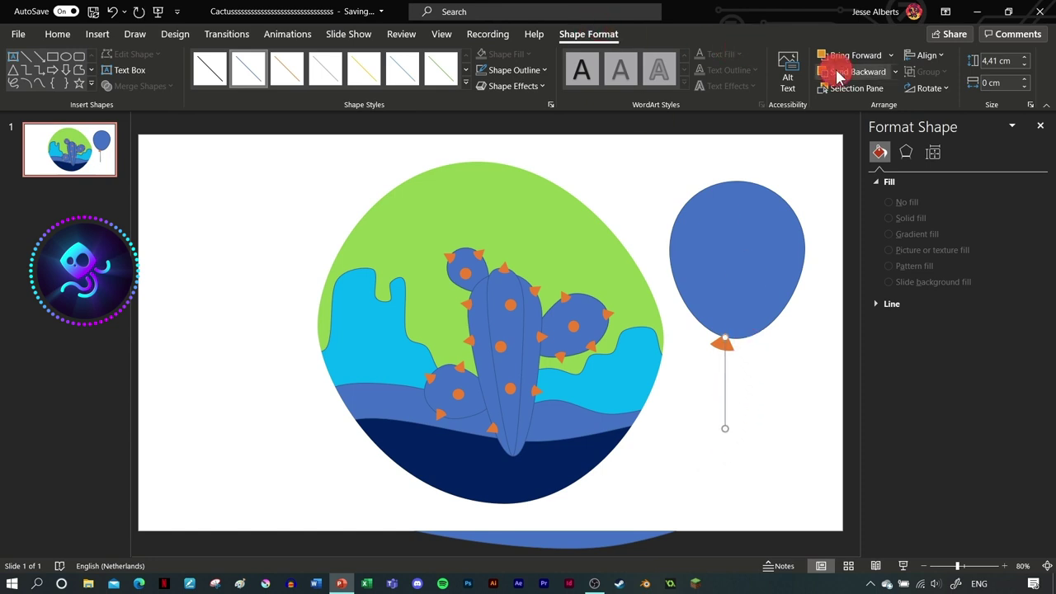
Step: Group the balloon, its orange knot and the vertical string
{"action": "left_click", "coordinate": [723, 348]}
{"action": "scroll", "coordinate": [801, 236], "scroll_direction": "up", "scroll_amount": 3, "text": "ctrl"}
{"action": "scroll", "coordinate": [744, 223], "scroll_direction": "up", "scroll_amount": 1}
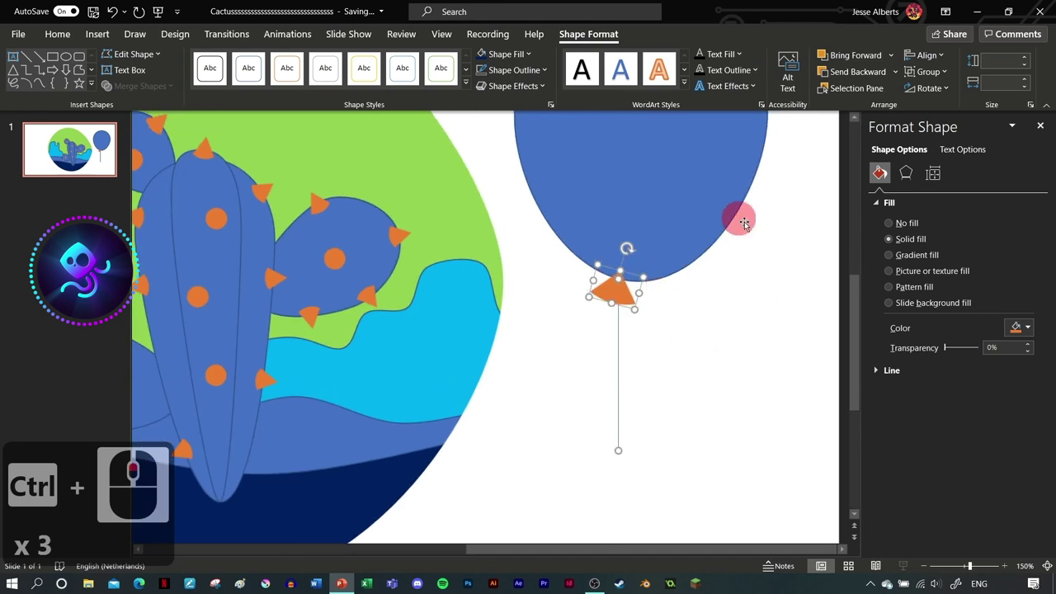
{"action": "left_click", "coordinate": [666, 205], "text": "ctrl"}
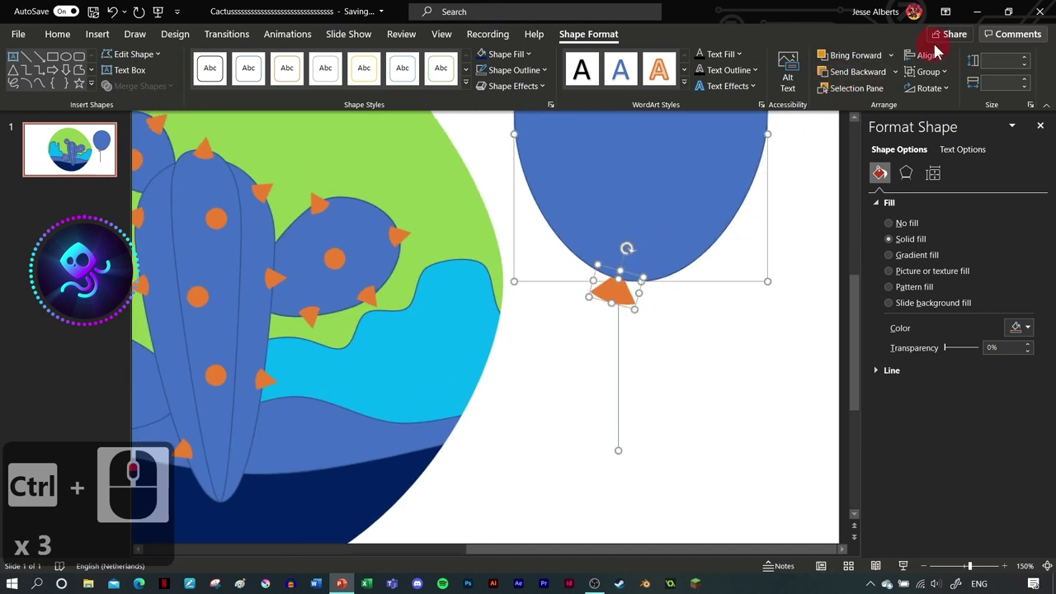
{"action": "left_click", "coordinate": [927, 72]}
{"action": "left_click", "coordinate": [941, 93]}
{"action": "scroll", "coordinate": [801, 177], "scroll_direction": "down", "scroll_amount": 2, "text": "ctrl"}
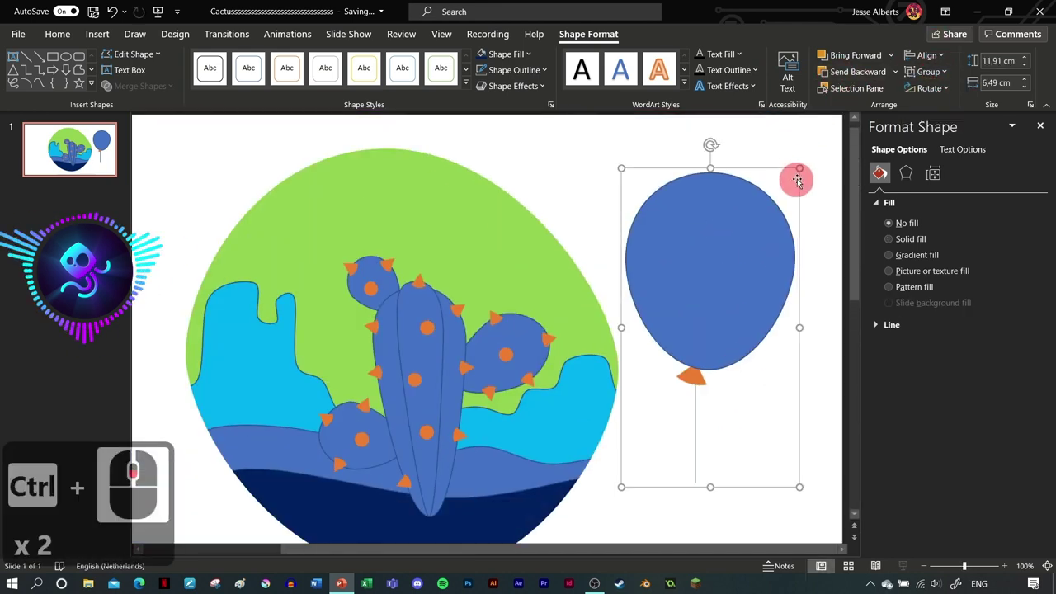
Step: Shrink the balloon group to about 7,7 by 4,19 cm above the cactus's right arm, and the cactus to about 9,07 by 8,31 cm
{"action": "left_click_drag", "start_coordinate": [796, 179], "coordinate": [522, 206]}
{"action": "scroll", "coordinate": [523, 206], "scroll_direction": "down", "scroll_amount": 2, "text": "ctrl"}
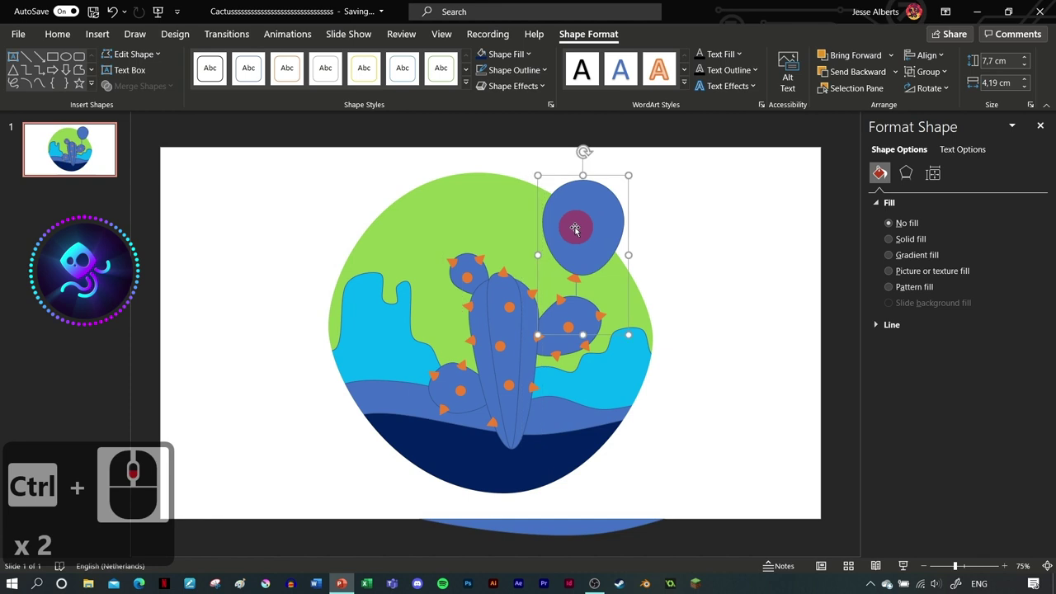
{"action": "left_click_drag", "start_coordinate": [537, 334], "coordinate": [438, 268]}
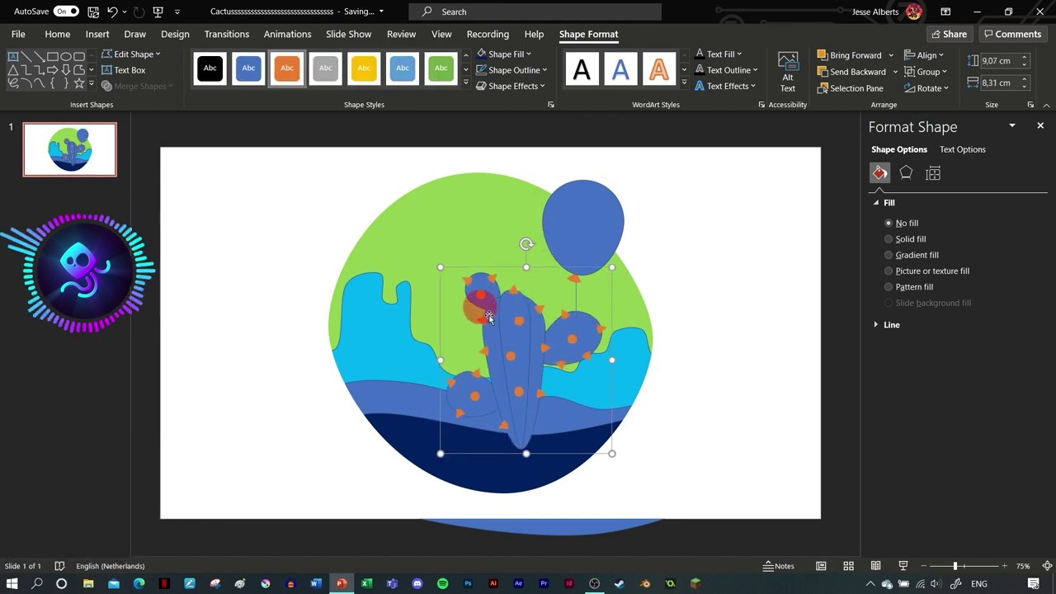
{"action": "left_click", "coordinate": [500, 331]}
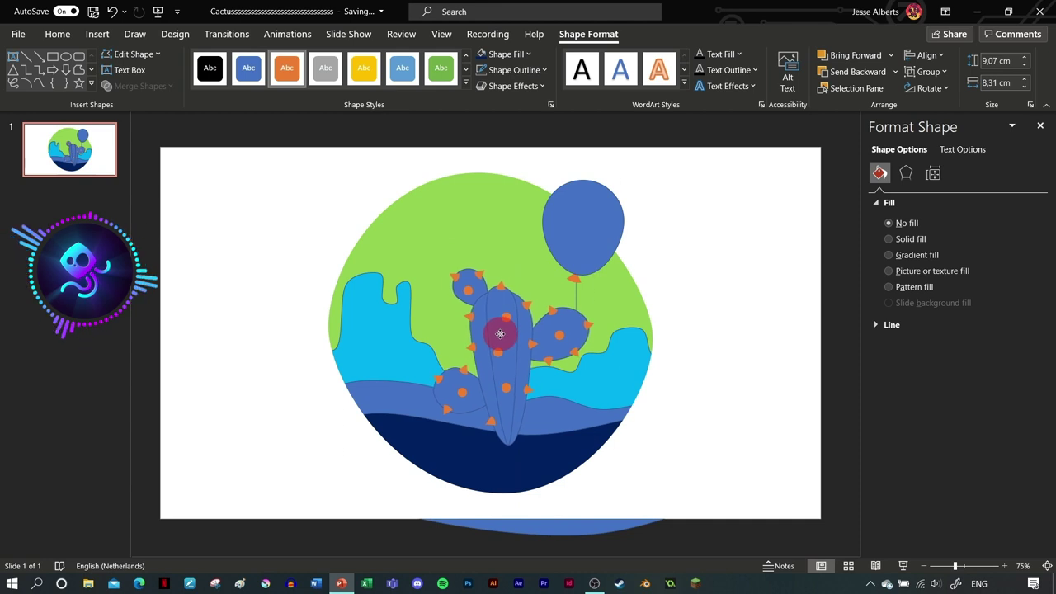
{"action": "left_click_drag", "start_coordinate": [624, 372], "coordinate": [625, 370]}
{"action": "key", "text": "Escape"}
Step: Remove the outlines from all shapes on the slide
{"action": "key", "text": "ctrl+a"}
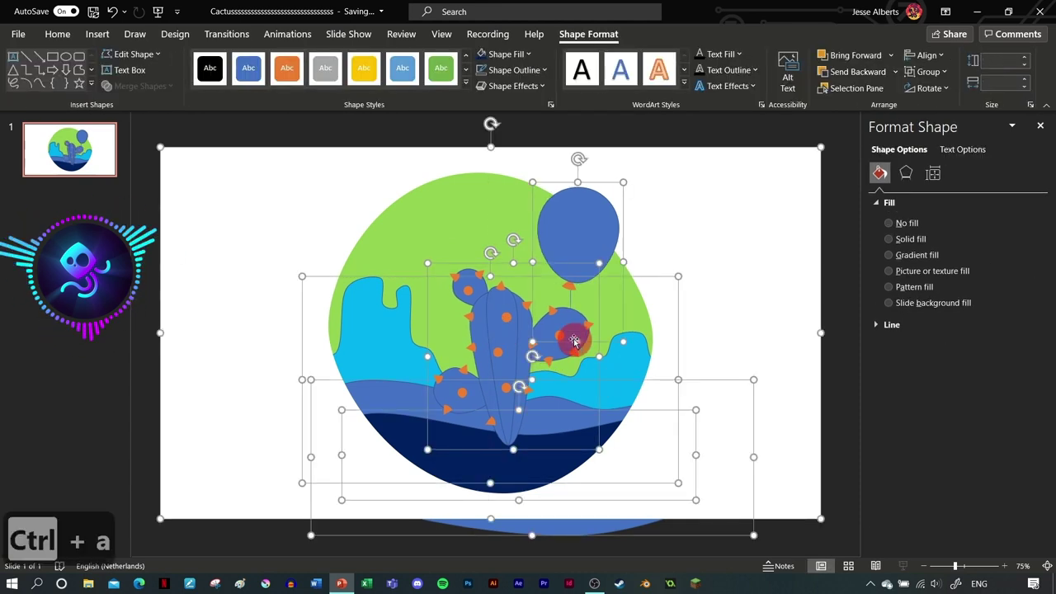
{"action": "left_click", "coordinate": [485, 73]}
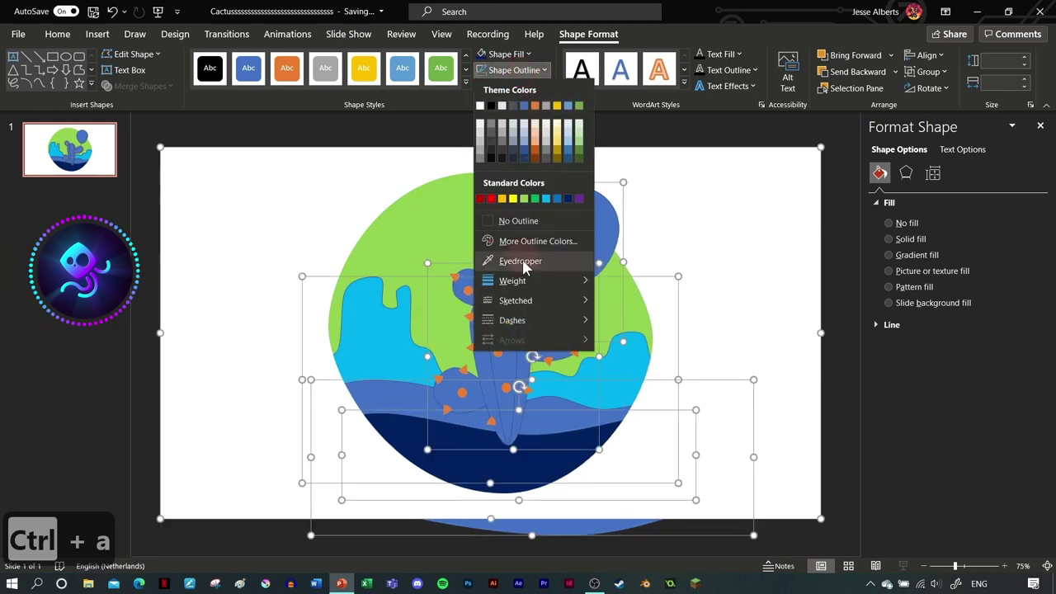
{"action": "left_click", "coordinate": [505, 217]}
{"action": "left_click", "coordinate": [520, 142]}
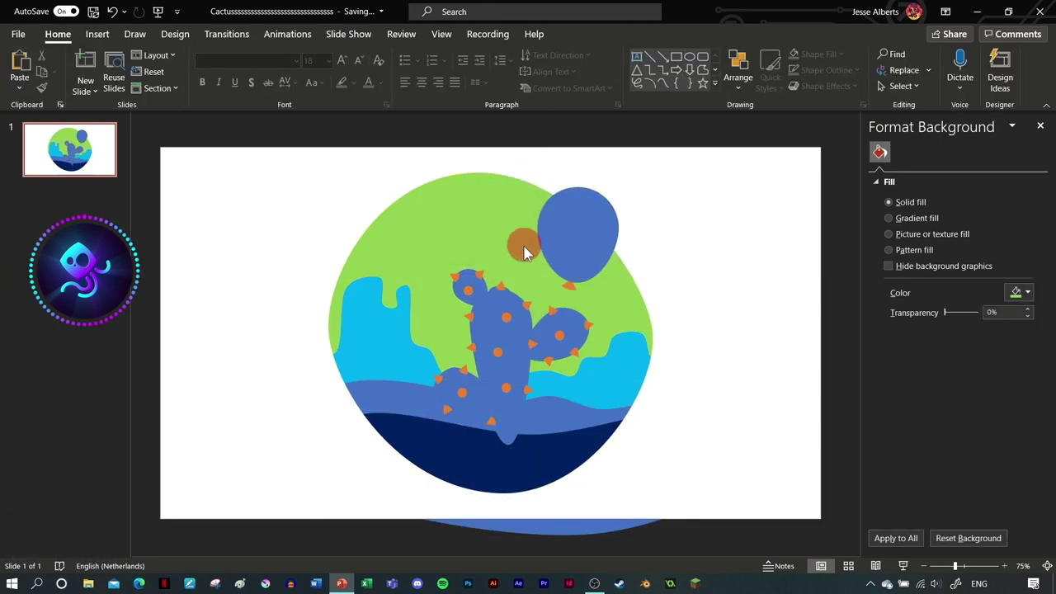
Step: Select the string inside the balloon group and give it a black outline
{"action": "scroll", "coordinate": [568, 302], "scroll_direction": "up", "scroll_amount": 5}
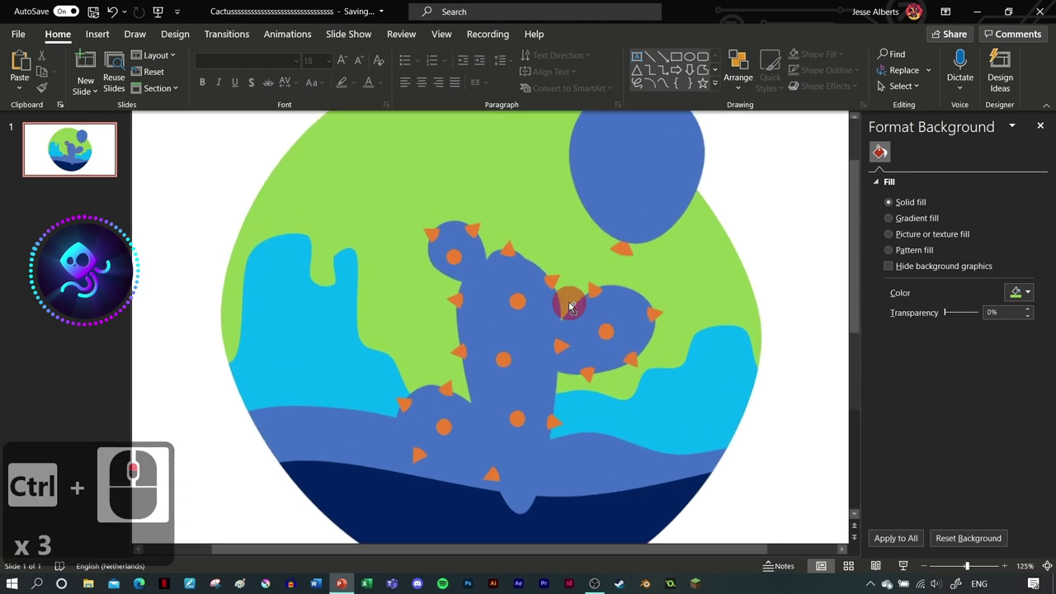
{"action": "left_click", "coordinate": [708, 219]}
{"action": "left_click", "coordinate": [699, 217]}
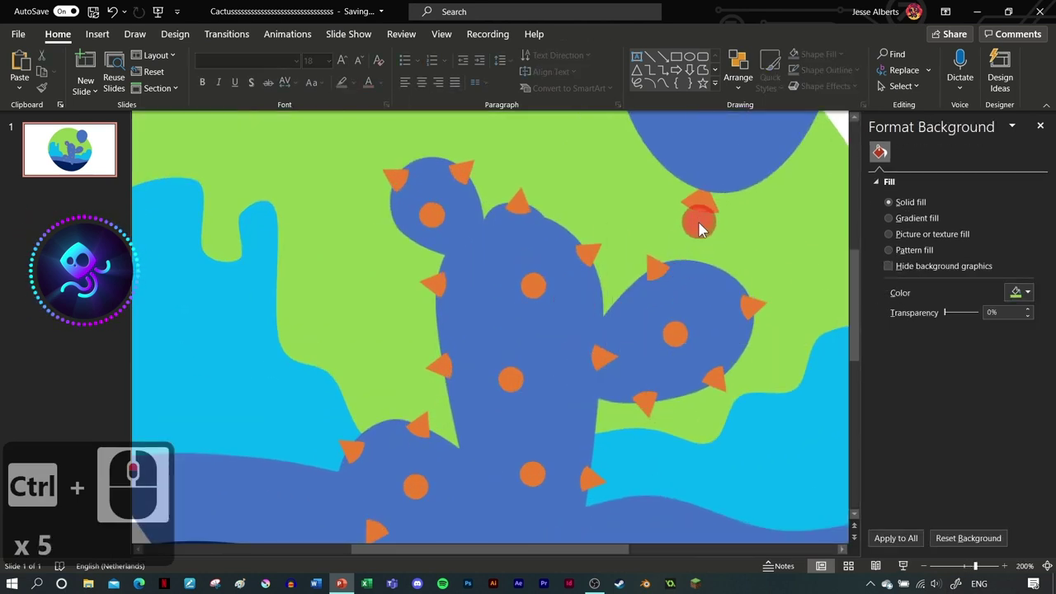
{"action": "left_click", "coordinate": [702, 223]}
{"action": "left_click", "coordinate": [700, 224]}
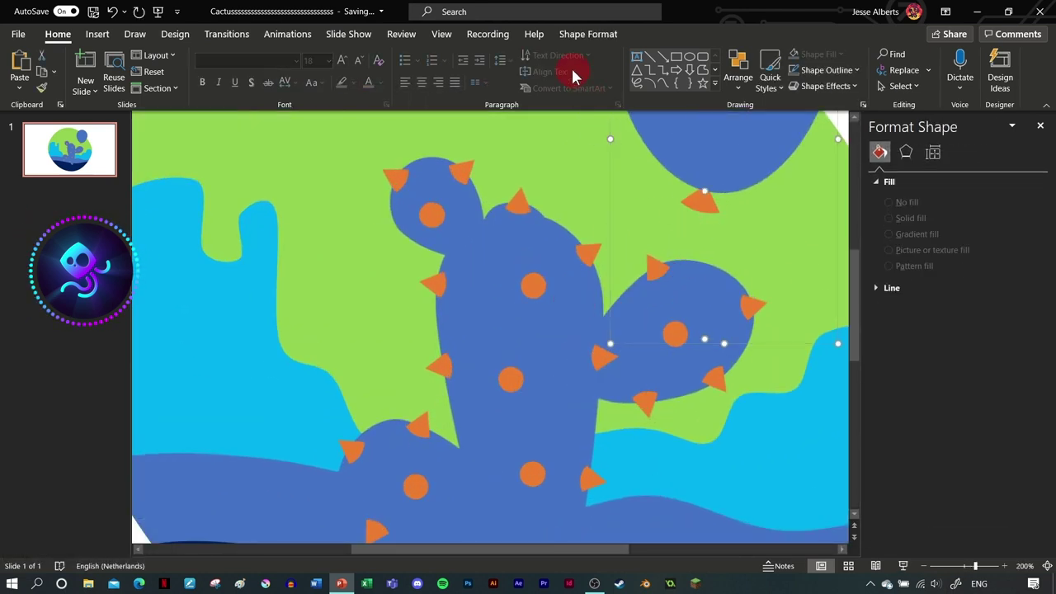
{"action": "left_click", "coordinate": [575, 34]}
{"action": "left_click", "coordinate": [507, 66]}
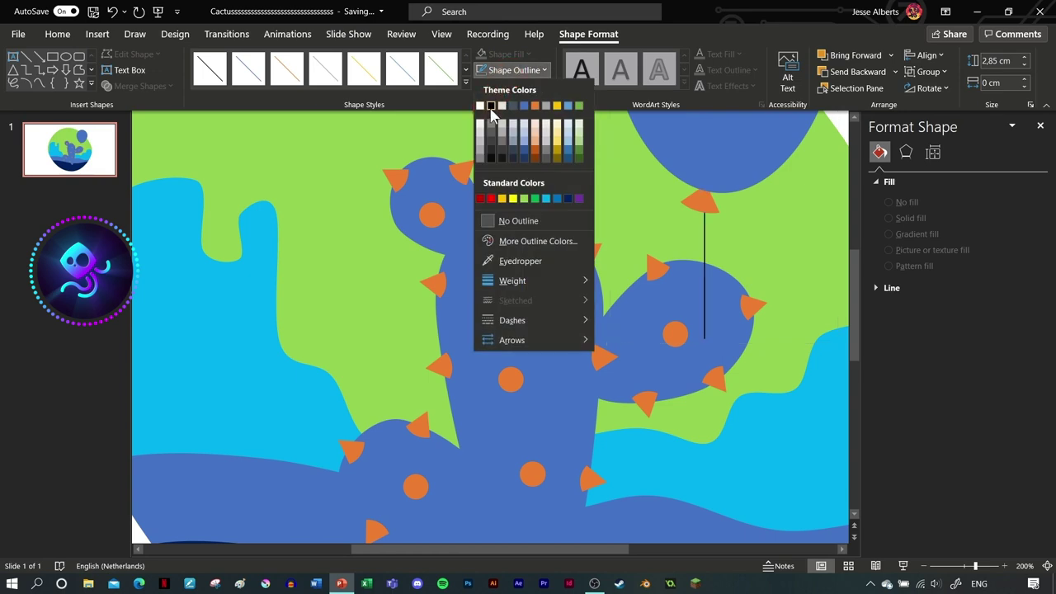
{"action": "left_click", "coordinate": [494, 116]}
{"action": "scroll", "coordinate": [694, 241], "scroll_direction": "down", "scroll_amount": 3}
{"action": "left_click", "coordinate": [582, 321]}
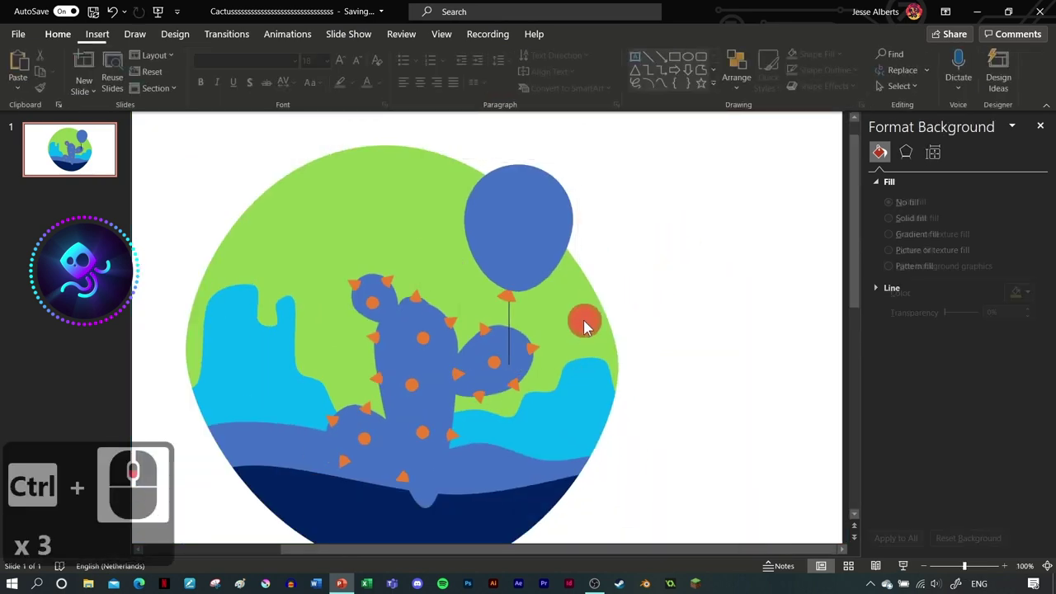
Step: Bring the cactus to the front so it covers the lower end of the balloon's string
{"action": "scroll", "coordinate": [578, 264], "scroll_direction": "down", "scroll_amount": 1}
{"action": "left_click", "coordinate": [578, 264]}
{"action": "left_click", "coordinate": [598, 34]}
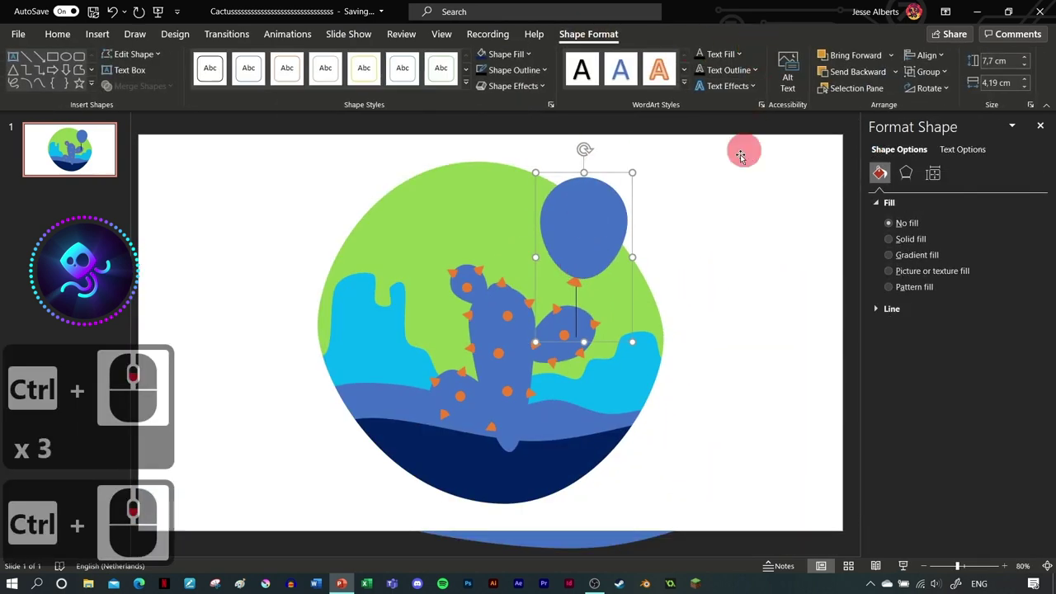
{"action": "left_click", "coordinate": [487, 321]}
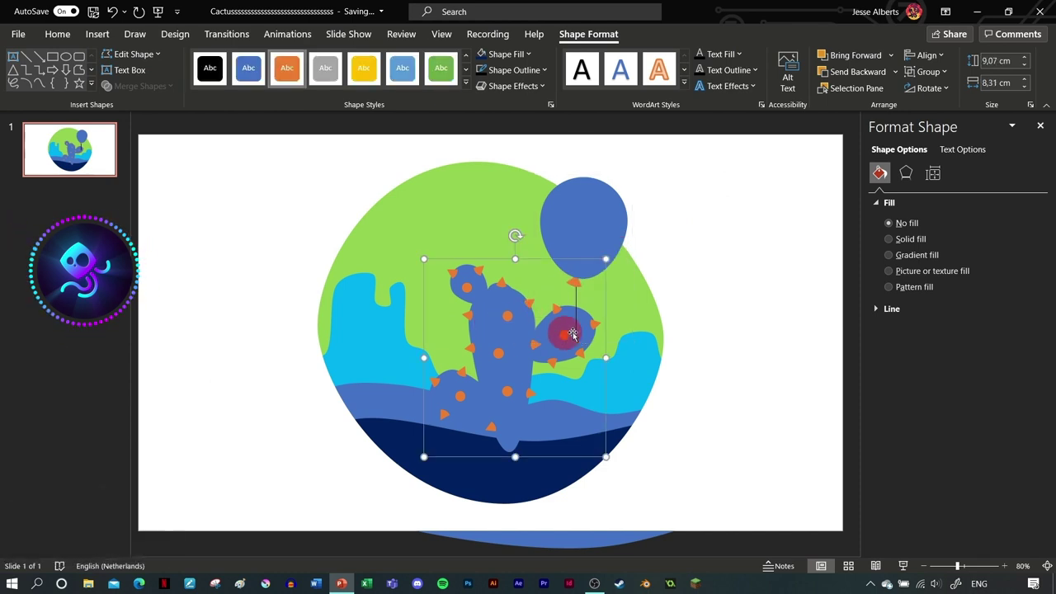
{"action": "scroll", "coordinate": [566, 330], "scroll_direction": "up", "scroll_amount": 2}
{"action": "left_click", "coordinate": [892, 54]}
{"action": "left_click", "coordinate": [883, 106]}
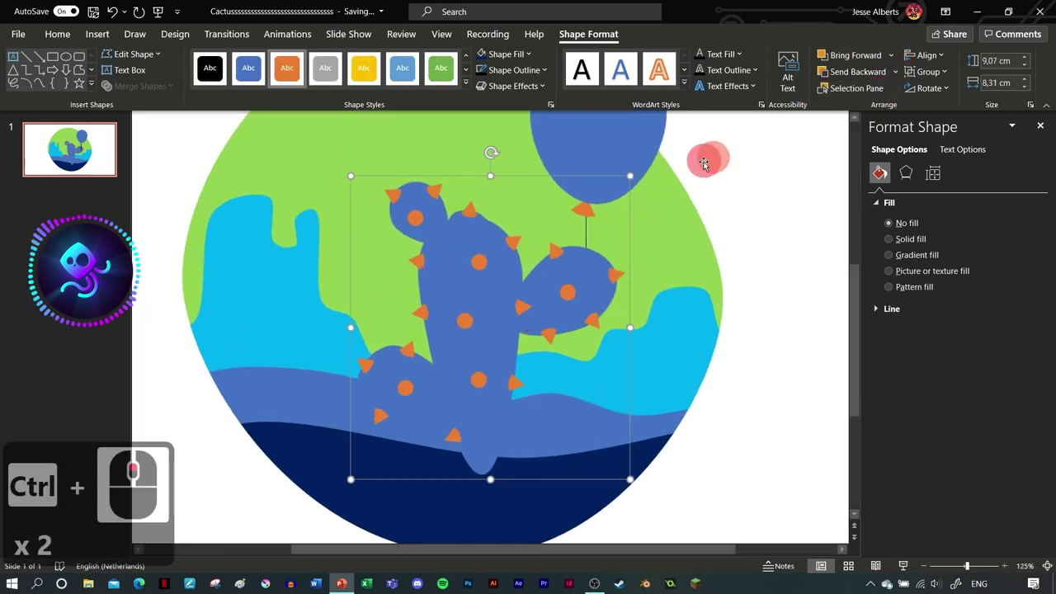
{"action": "scroll", "coordinate": [706, 160], "scroll_direction": "down", "scroll_amount": 3}
{"action": "left_click", "coordinate": [594, 134]}
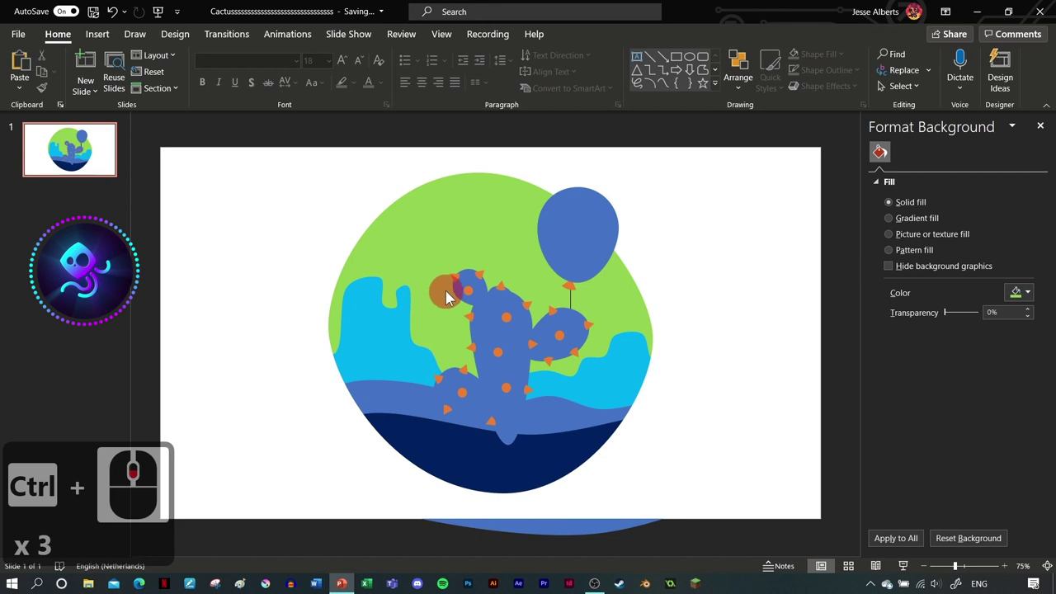
Step: Switch the slide background to a two-stop linear gradient, removing the middle stops and making the first stop purple
{"action": "left_click", "coordinate": [1015, 293]}
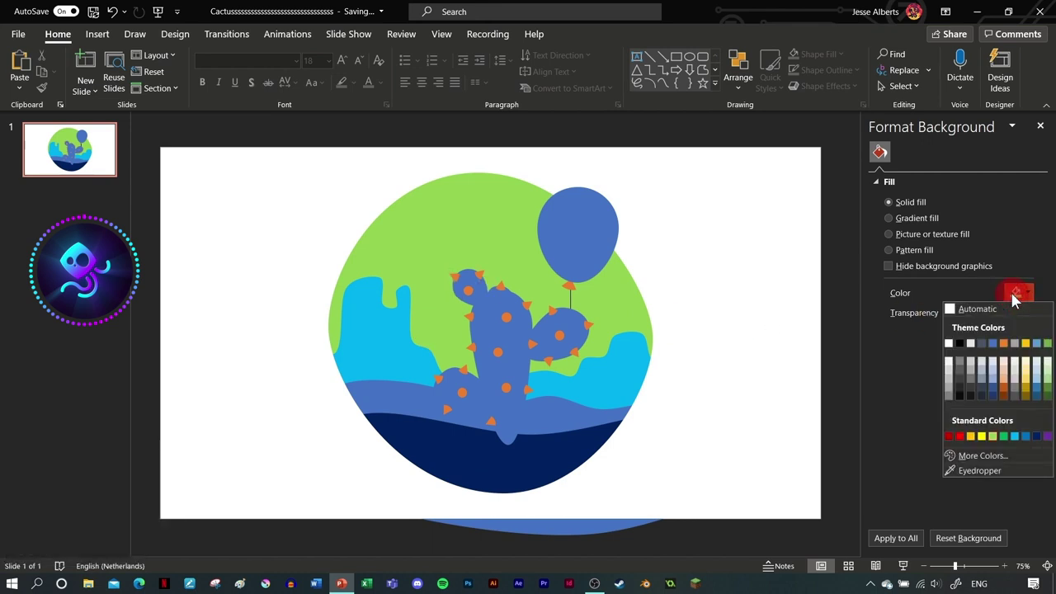
{"action": "left_click", "coordinate": [915, 220]}
{"action": "left_click", "coordinate": [953, 389]}
{"action": "left_click", "coordinate": [1025, 388]}
{"action": "left_click", "coordinate": [980, 389]}
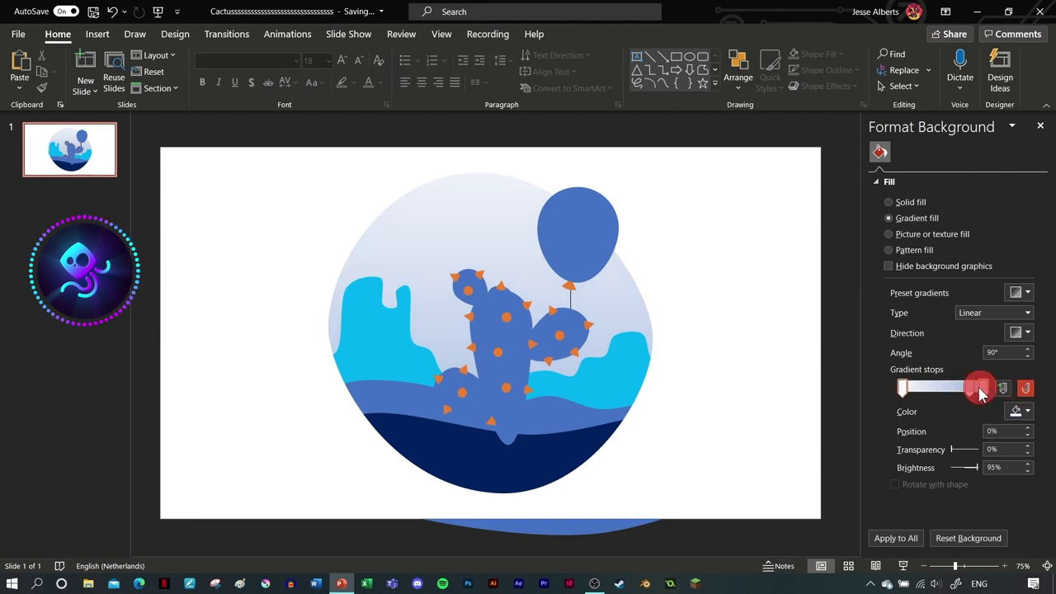
{"action": "left_click", "coordinate": [1023, 389]}
{"action": "left_click", "coordinate": [1026, 412]}
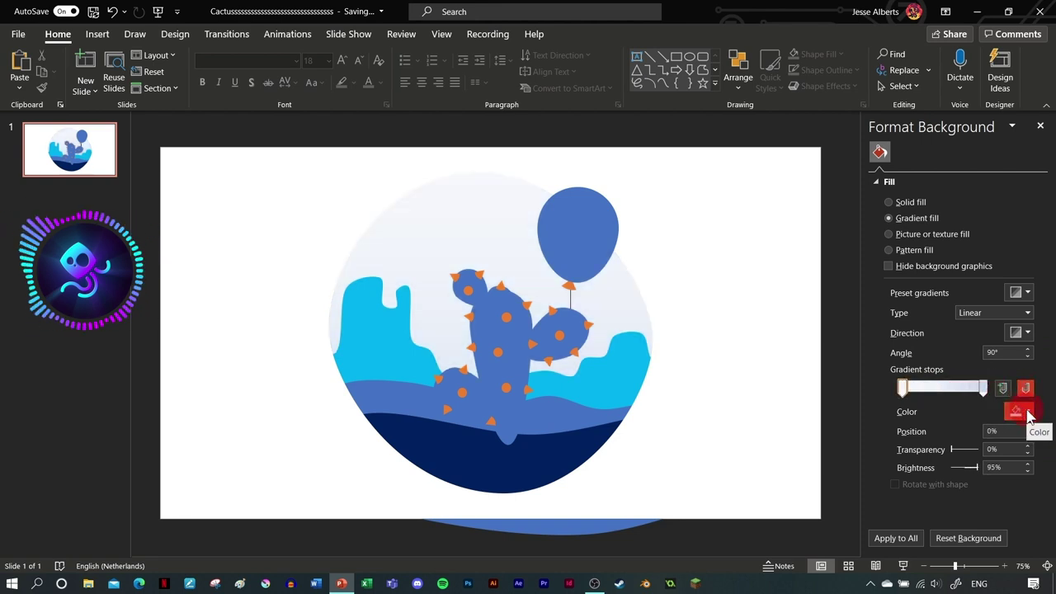
{"action": "left_click", "coordinate": [1041, 361]}
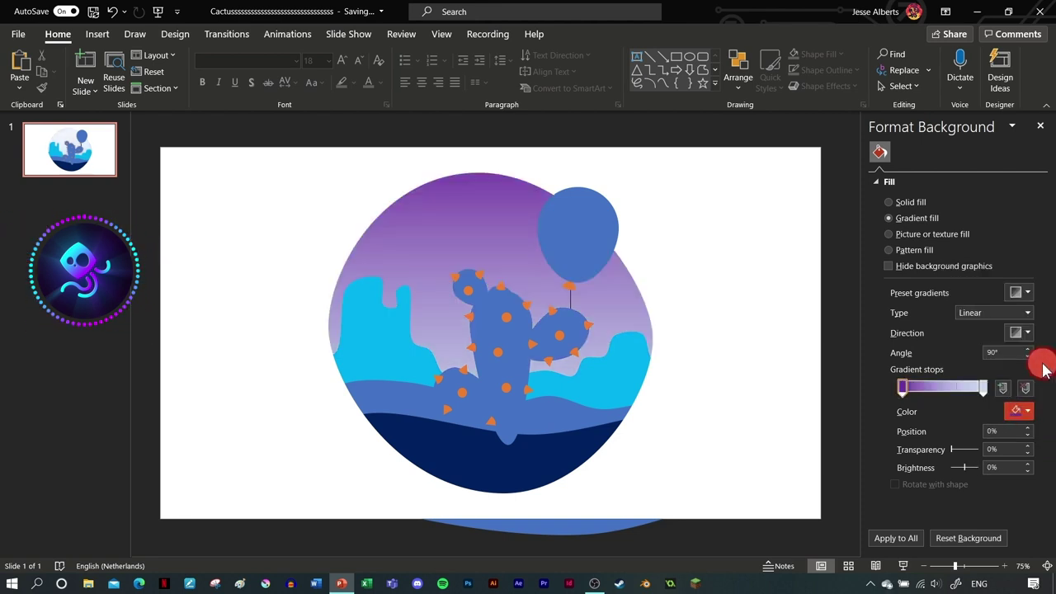
Step: Recolour the last stop of the background gradient to a deep hot pink
{"action": "left_click", "coordinate": [983, 388]}
{"action": "left_click", "coordinate": [1021, 410]}
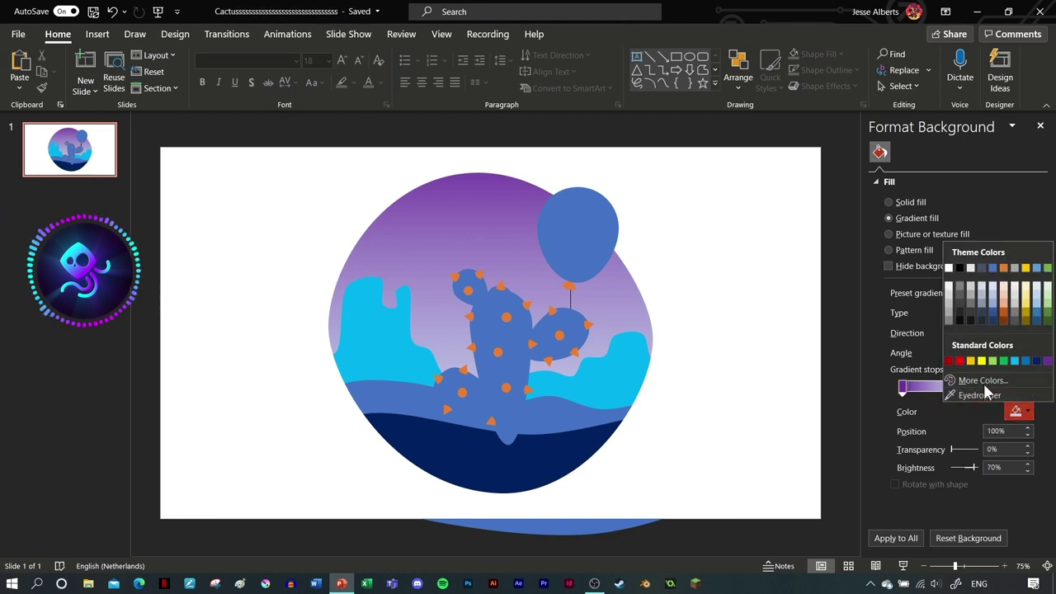
{"action": "left_click", "coordinate": [982, 380]}
{"action": "left_click", "coordinate": [275, 212]}
{"action": "left_click", "coordinate": [275, 185]}
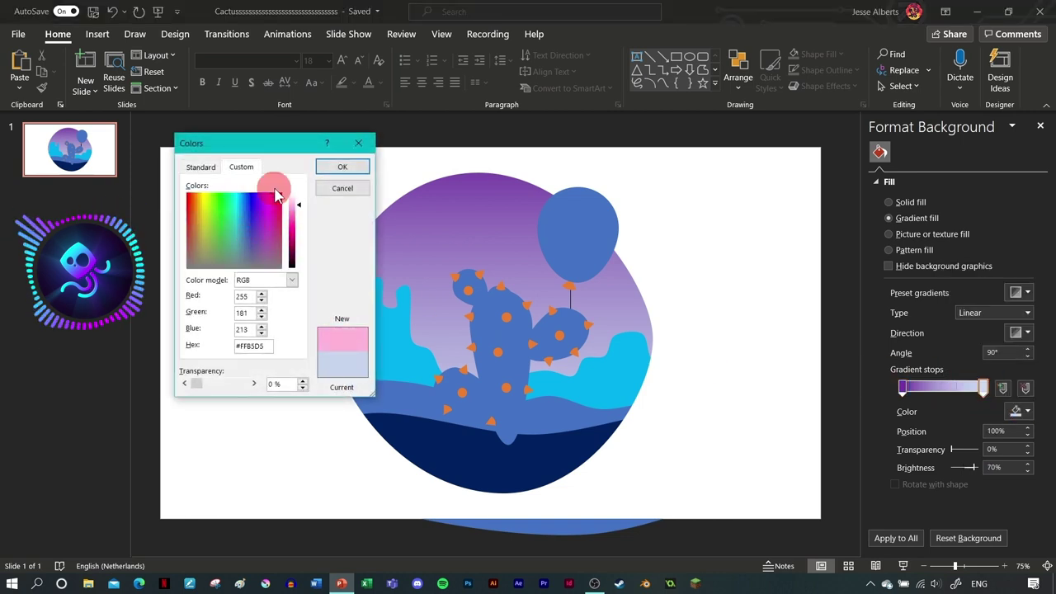
{"action": "left_click", "coordinate": [289, 230]}
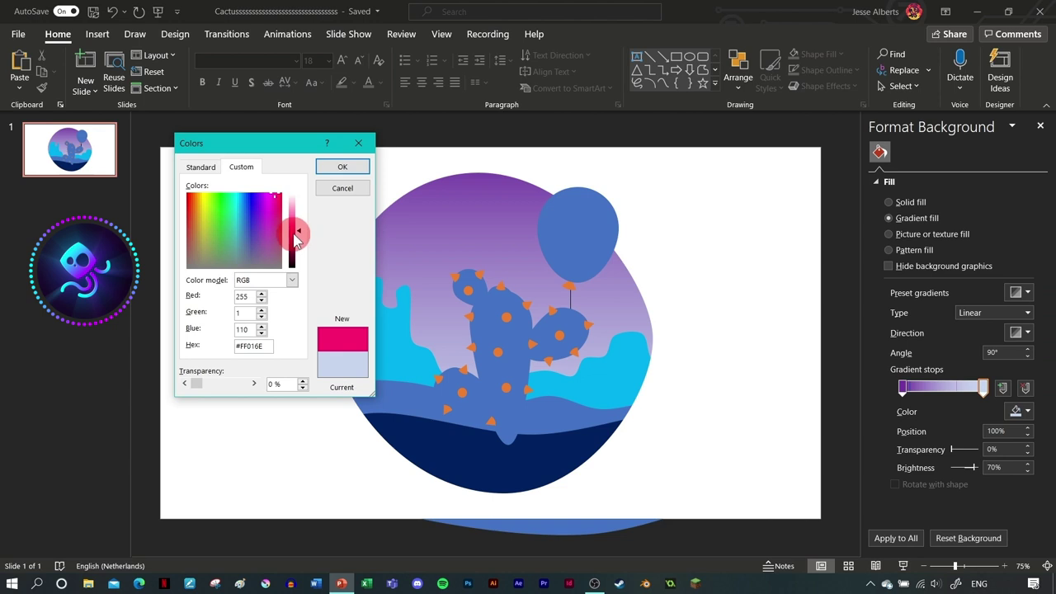
{"action": "left_click", "coordinate": [220, 173]}
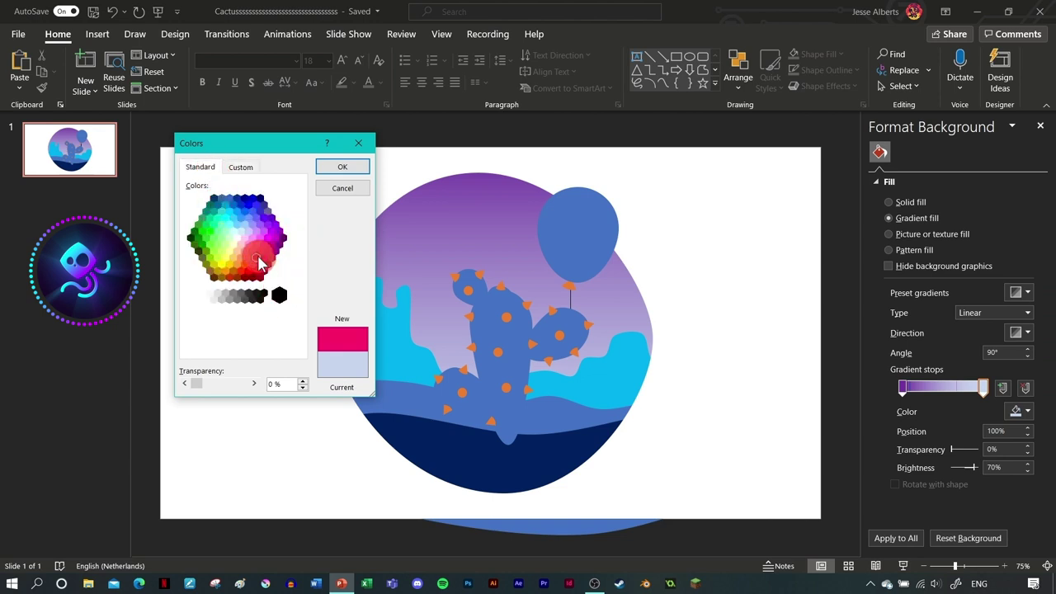
{"action": "left_click", "coordinate": [342, 166]}
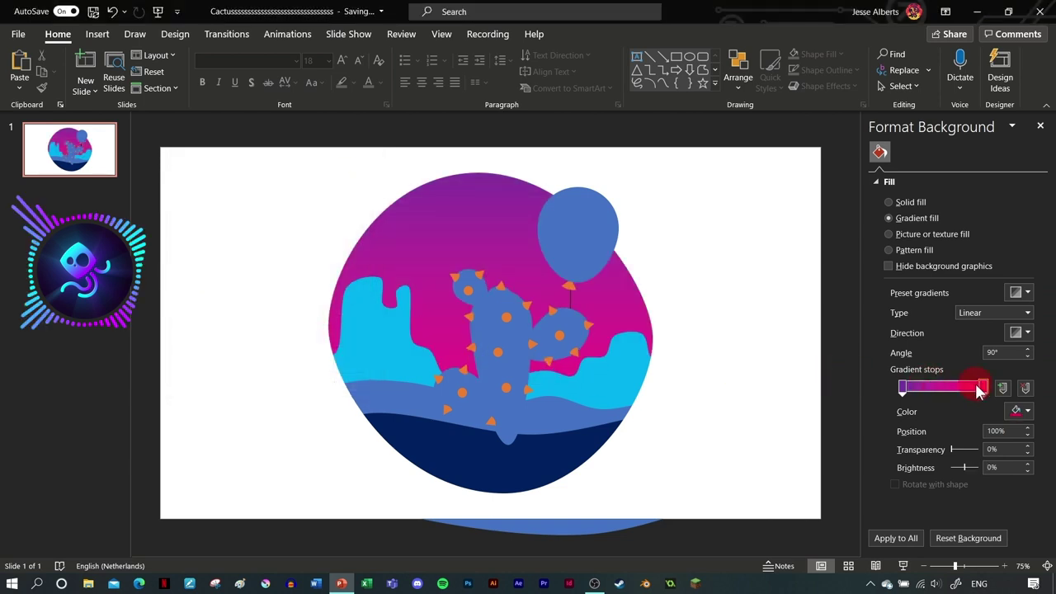
Step: Move the pink stop to the middle of the background gradient and make the stop at 100% light yellow
{"action": "left_click_drag", "start_coordinate": [982, 394], "coordinate": [940, 392]}
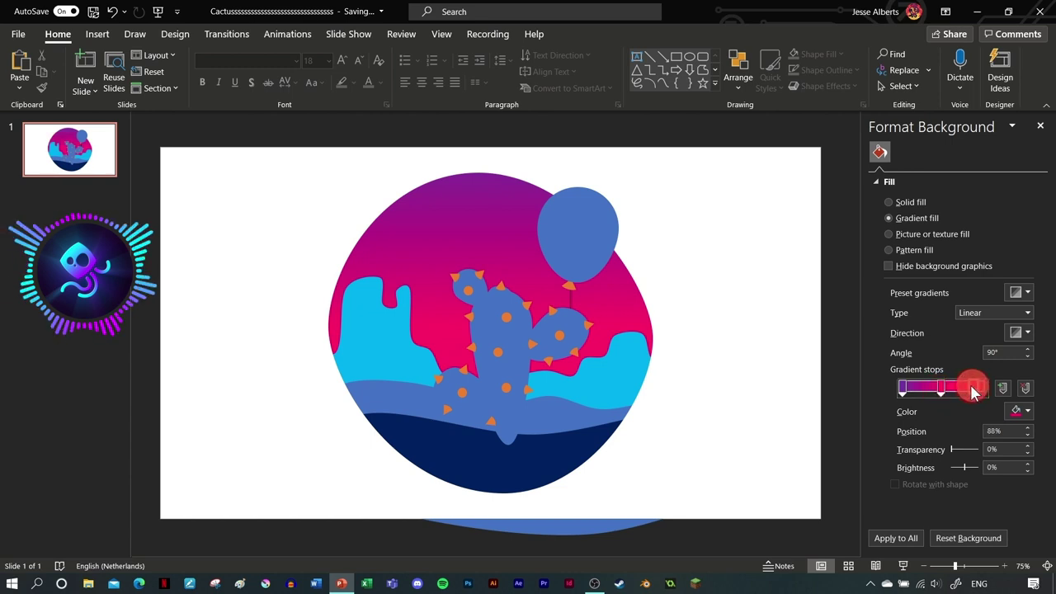
{"action": "left_click", "coordinate": [1004, 412]}
{"action": "left_click", "coordinate": [849, 377]}
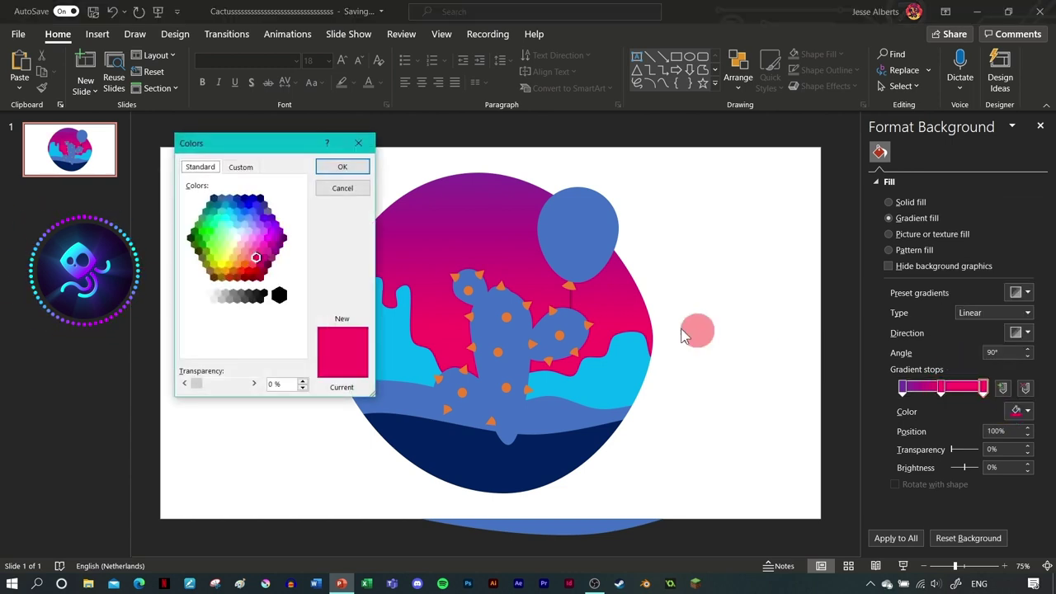
{"action": "left_click", "coordinate": [224, 256]}
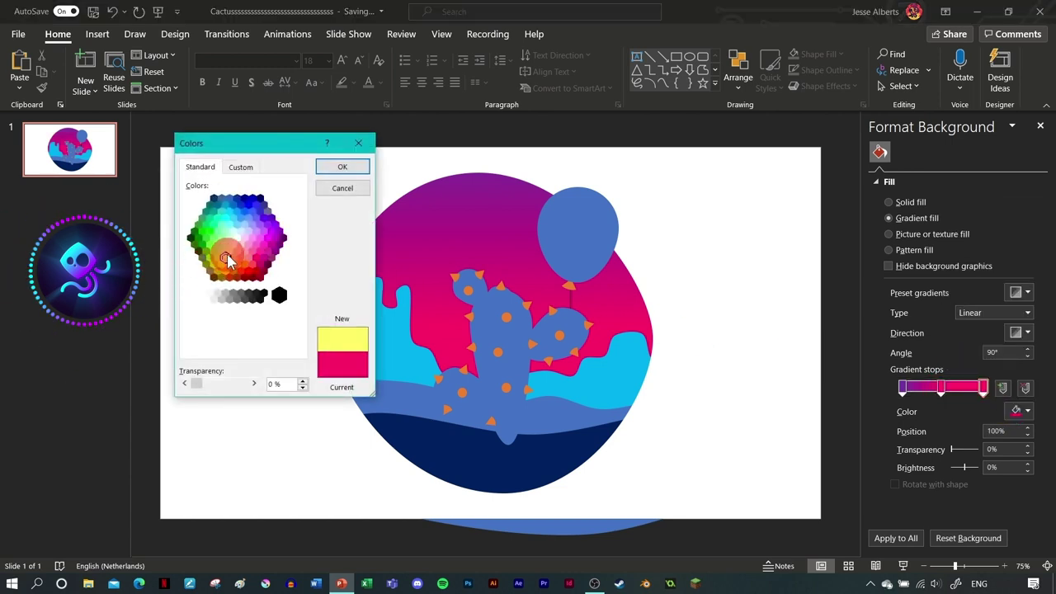
{"action": "left_click", "coordinate": [342, 167]}
{"action": "left_click", "coordinate": [980, 387]}
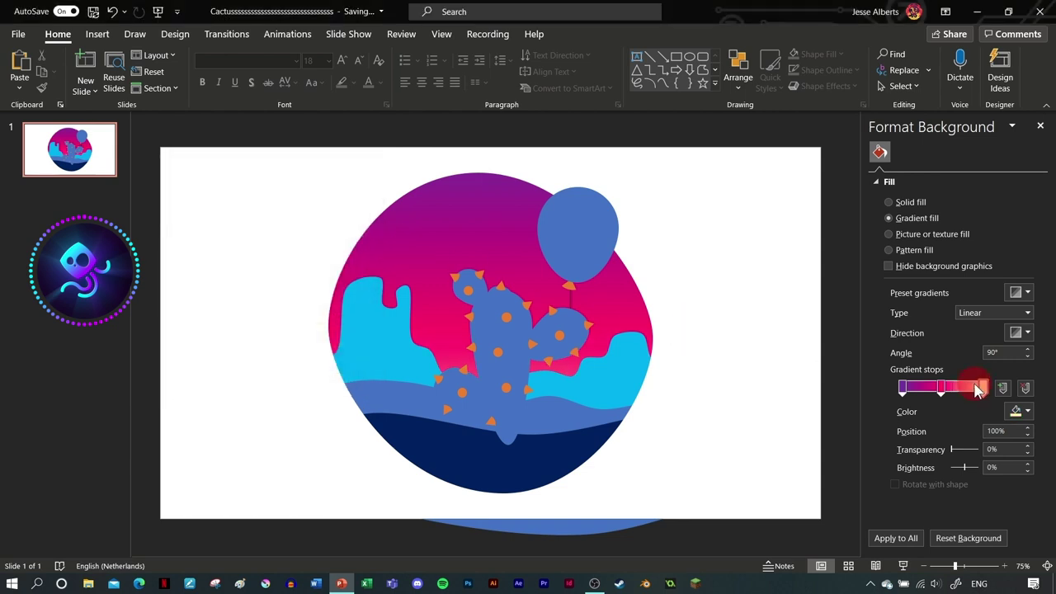
Step: Recolour the first background stop a brighter purple and reposition the stops, with purple at 9% and yellow at 68%
{"action": "left_click_drag", "start_coordinate": [982, 389], "coordinate": [909, 394]}
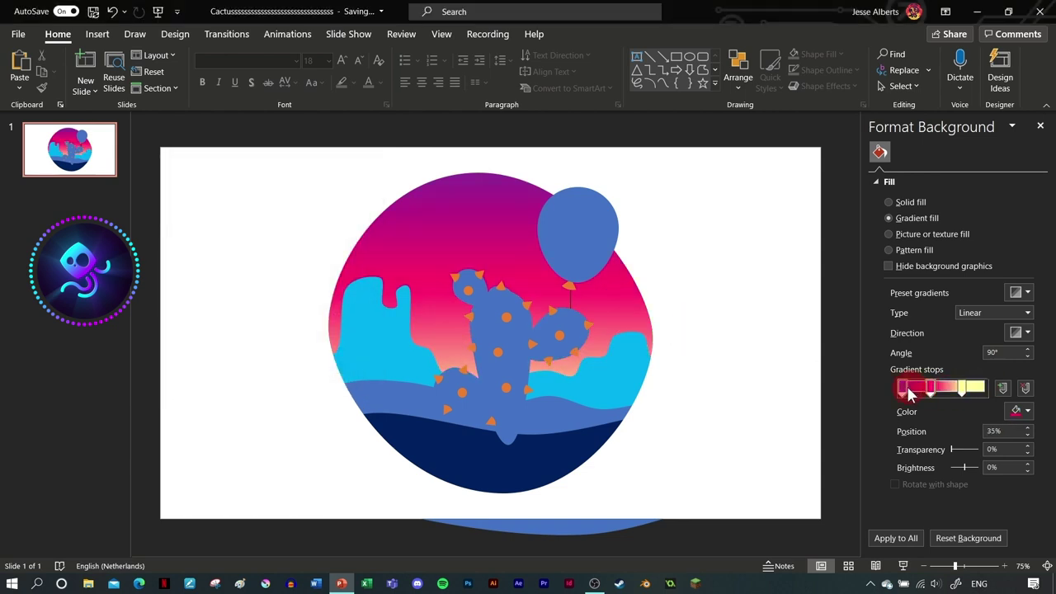
{"action": "left_click", "coordinate": [1021, 411]}
{"action": "left_click", "coordinate": [916, 380]}
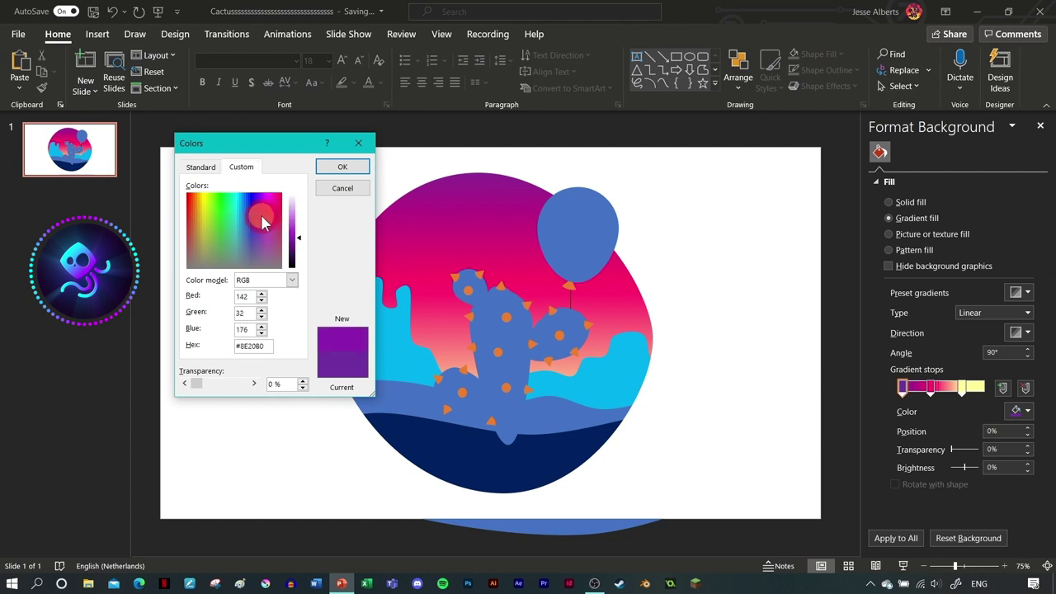
{"action": "left_click", "coordinate": [336, 168]}
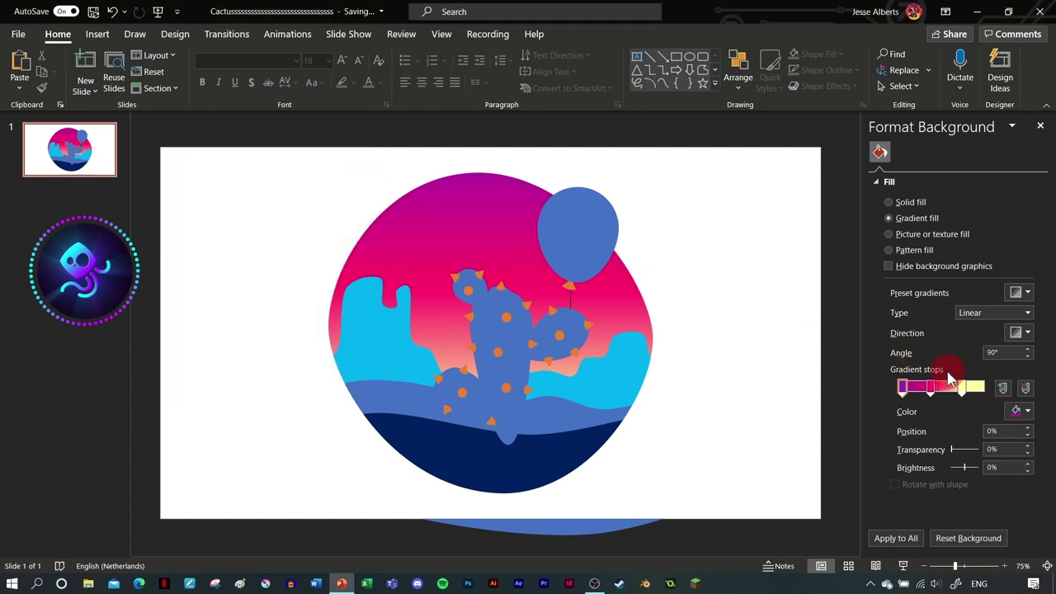
{"action": "left_click_drag", "start_coordinate": [935, 395], "coordinate": [938, 395]}
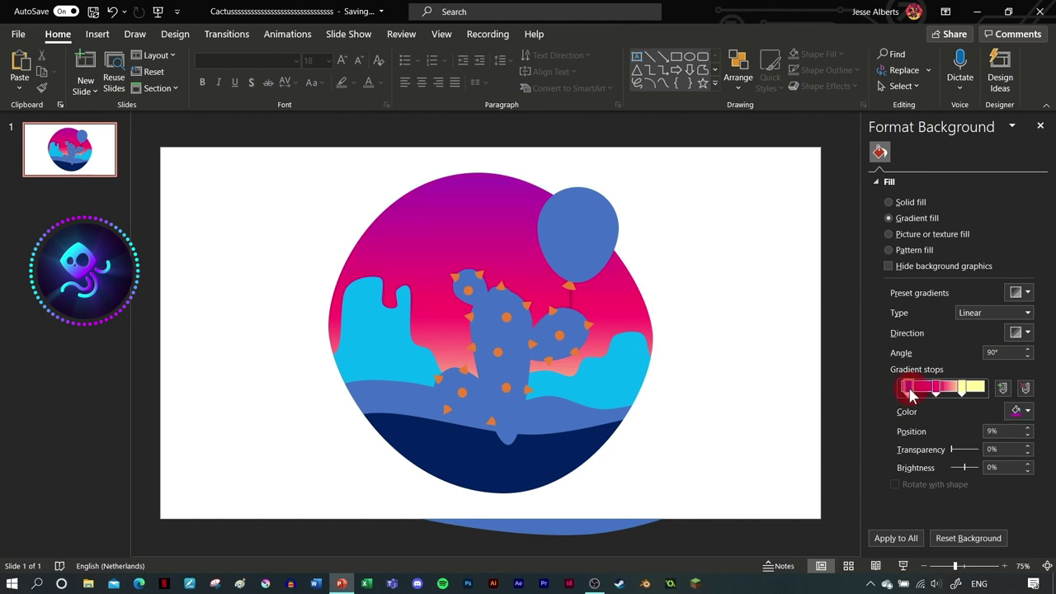
{"action": "left_click", "coordinate": [956, 396]}
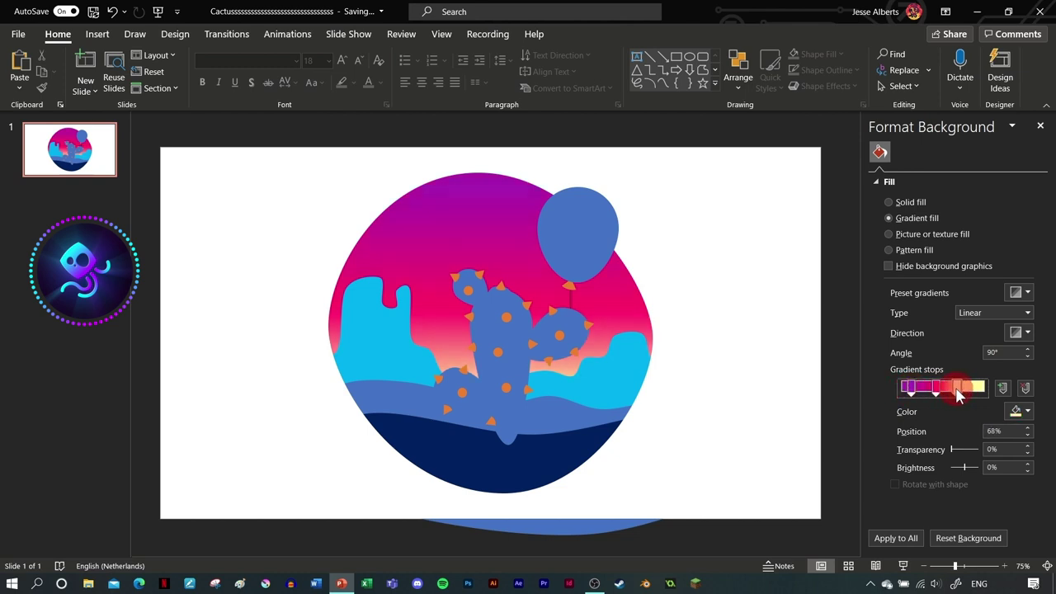
Step: Set the background gradient angle to 85° and fine-tune the stops, with purple at 13% and pink at 34%
{"action": "left_click", "coordinate": [1027, 349]}
{"action": "left_click", "coordinate": [1027, 357]}
{"action": "left_click", "coordinate": [1026, 356]}
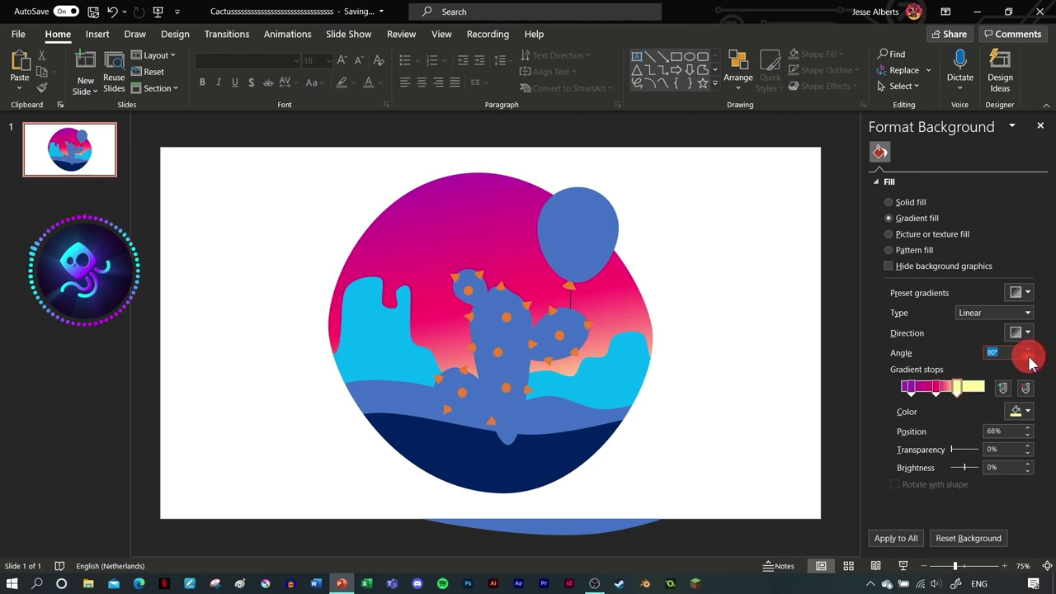
{"action": "type", "text": "85"}
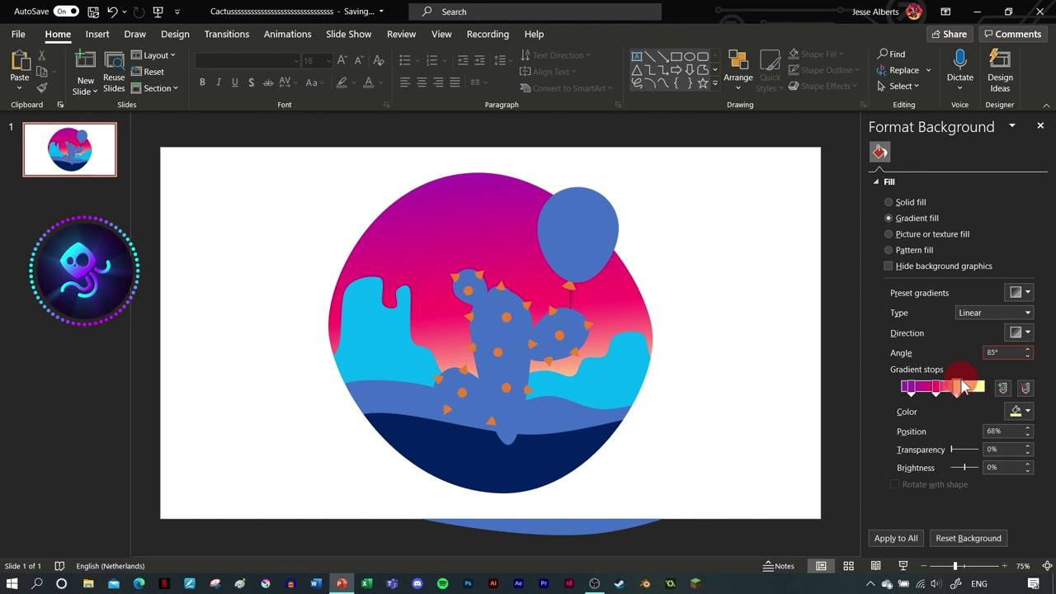
{"action": "left_click_drag", "start_coordinate": [959, 393], "coordinate": [288, 170]}
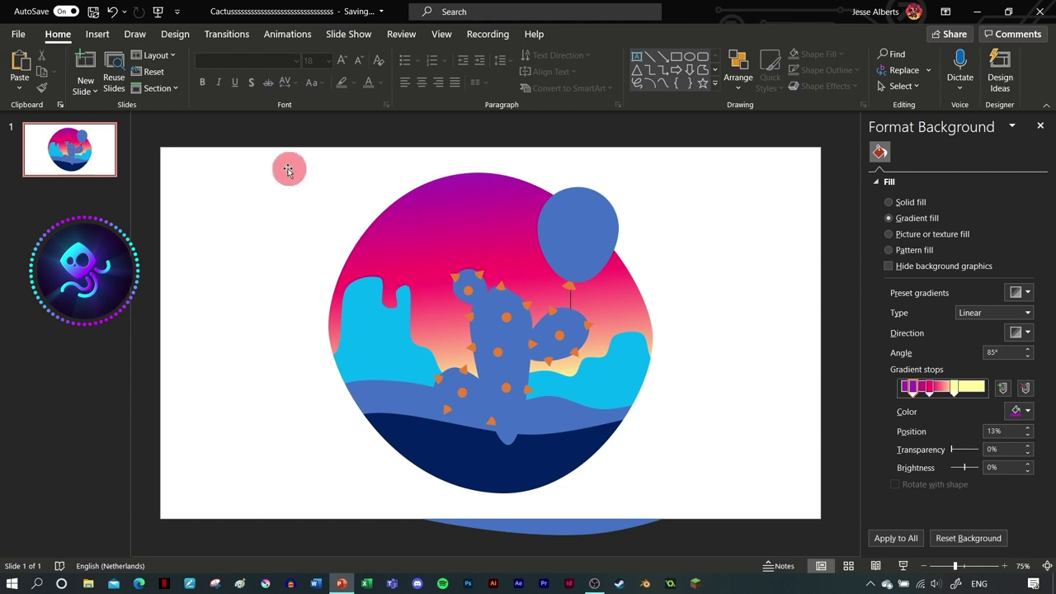
Step: Fill the mesas with a custom dark maroon
{"action": "left_click", "coordinate": [632, 366]}
{"action": "left_click", "coordinate": [588, 34]}
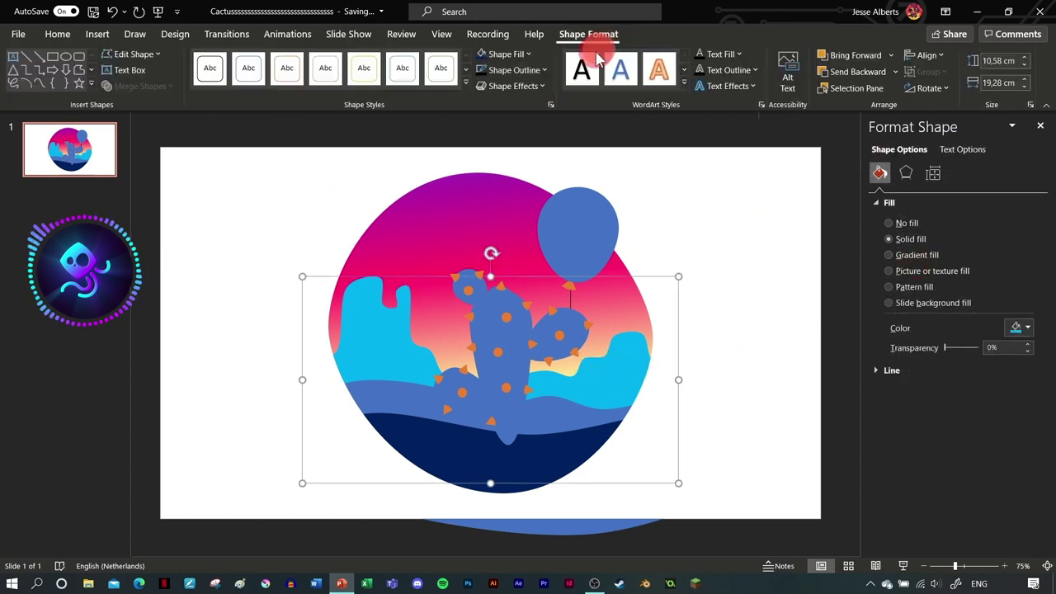
{"action": "left_click", "coordinate": [507, 55]}
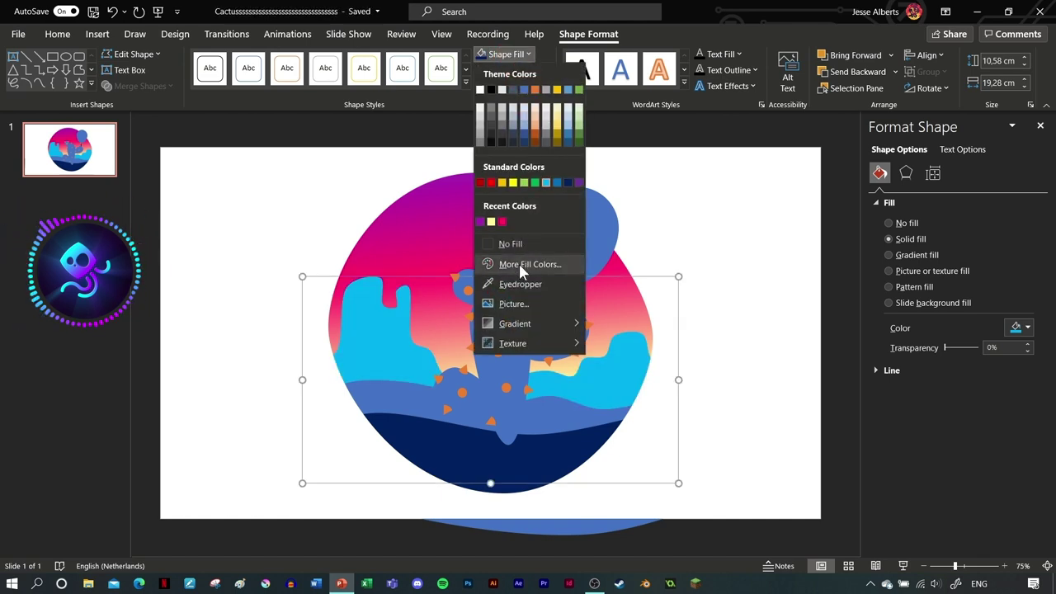
{"action": "left_click", "coordinate": [480, 181]}
{"action": "left_click", "coordinate": [505, 54]}
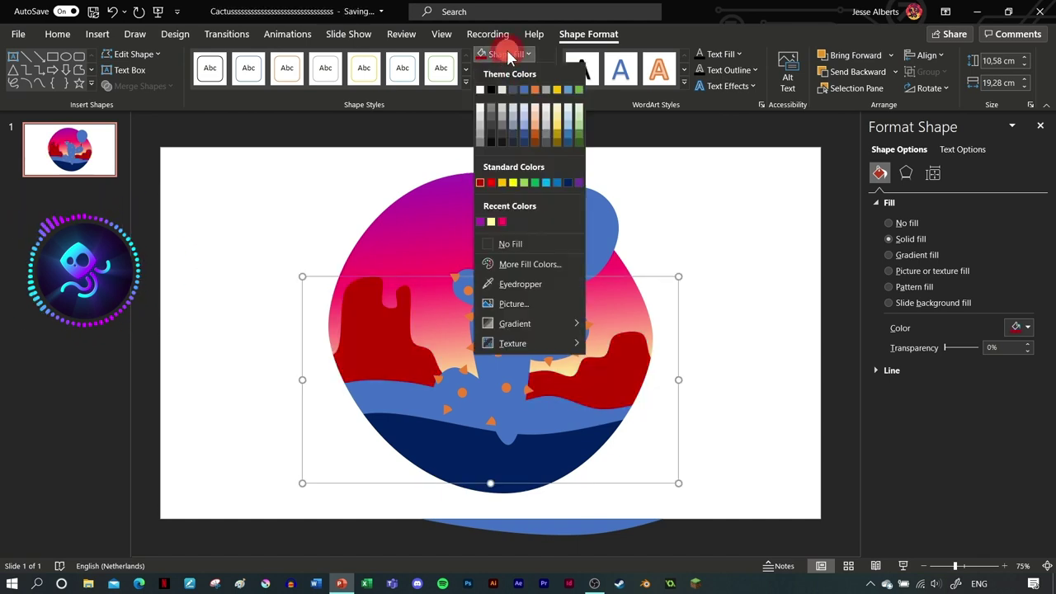
{"action": "left_click", "coordinate": [519, 267]}
{"action": "left_click", "coordinate": [280, 192]}
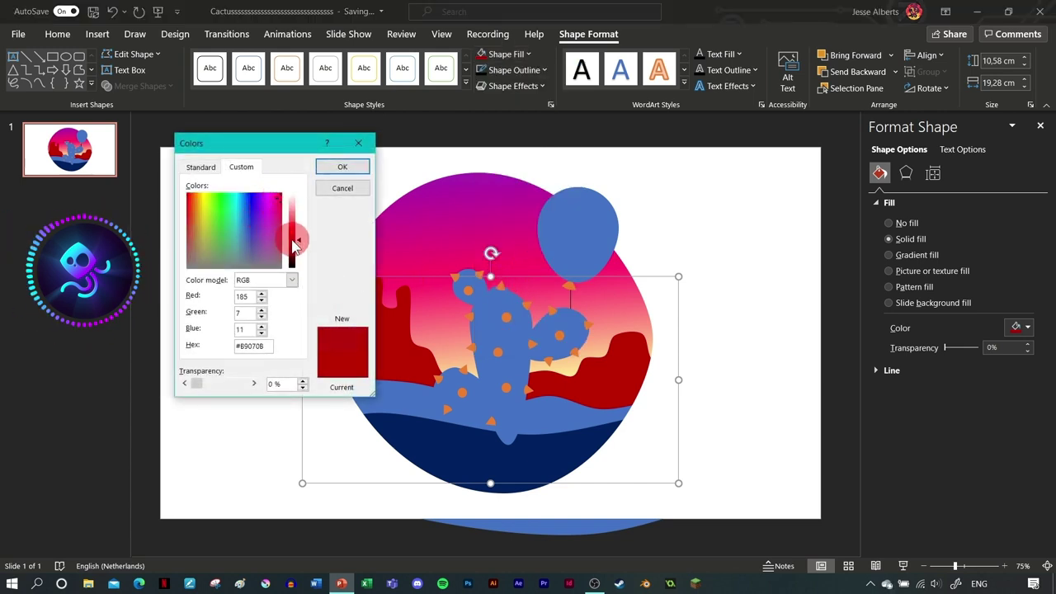
{"action": "left_click_drag", "start_coordinate": [294, 231], "coordinate": [295, 248]}
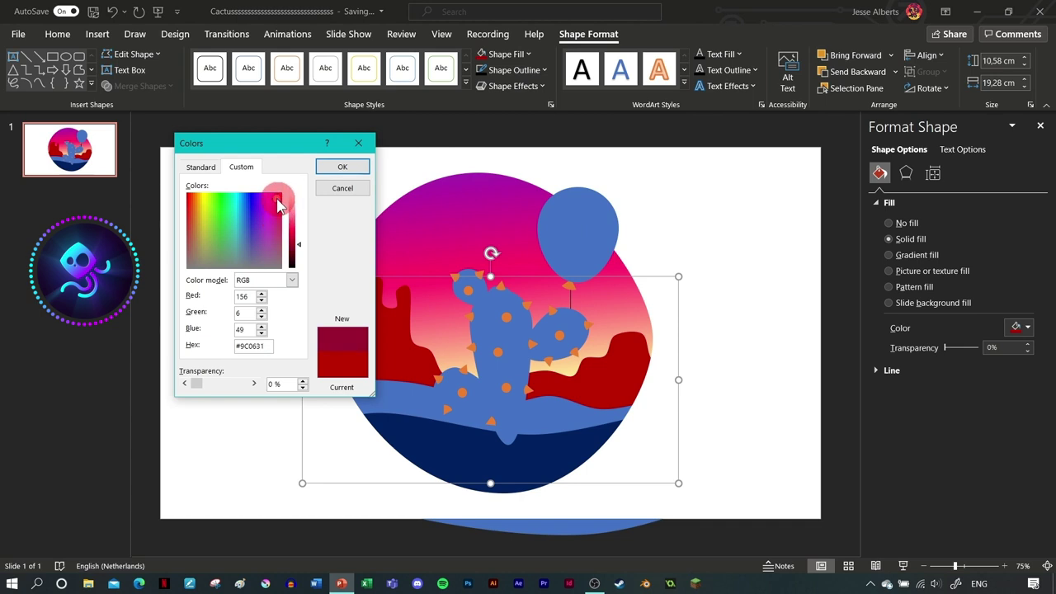
{"action": "left_click", "coordinate": [281, 240]}
{"action": "left_click", "coordinate": [338, 166]}
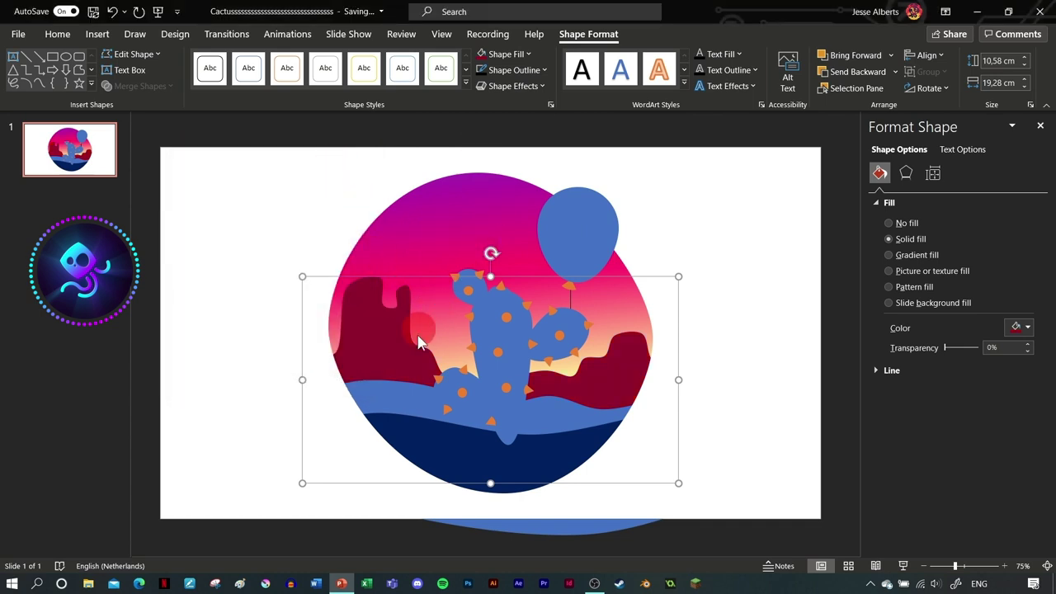
Step: Fill the back ground layer with a custom golden orange
{"action": "left_click", "coordinate": [392, 404]}
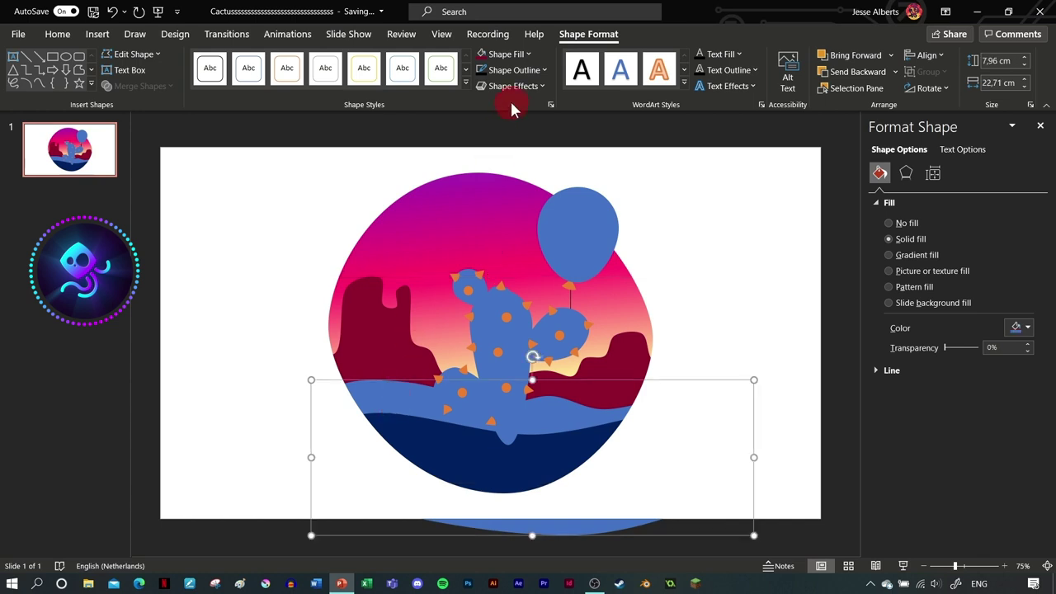
{"action": "left_click", "coordinate": [506, 53]}
{"action": "left_click", "coordinate": [513, 264]}
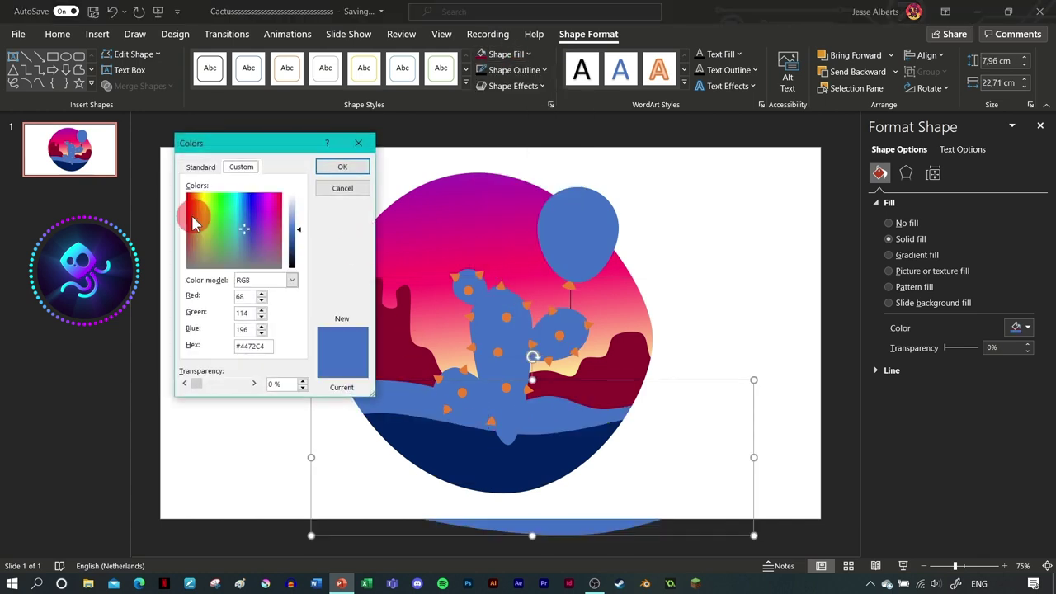
{"action": "left_click", "coordinate": [198, 198]}
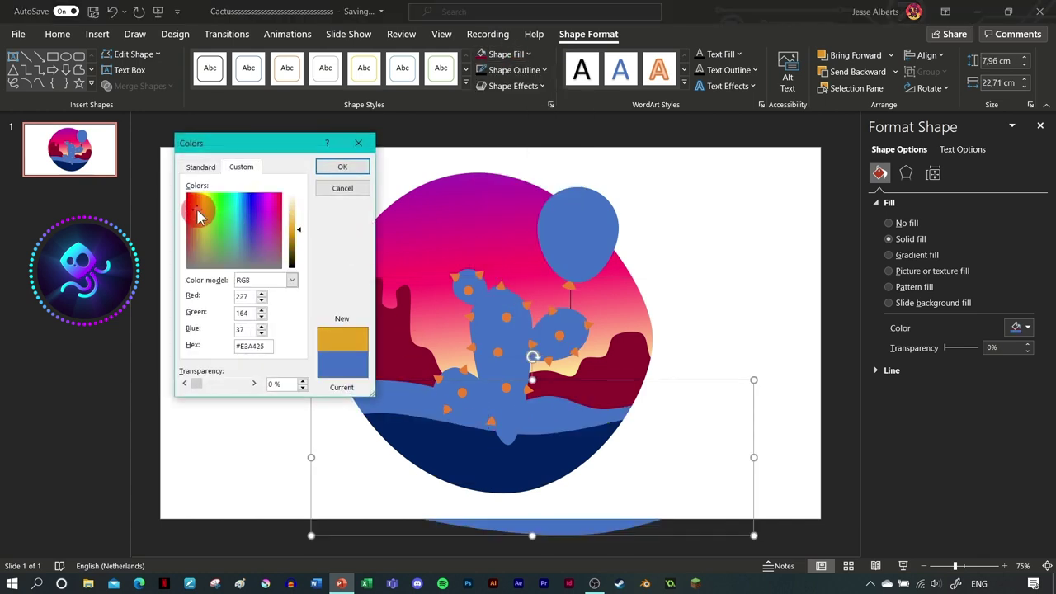
{"action": "left_click", "coordinate": [334, 165]}
Step: Fill the front ground layer with a custom bright yellow
{"action": "left_click", "coordinate": [436, 446]}
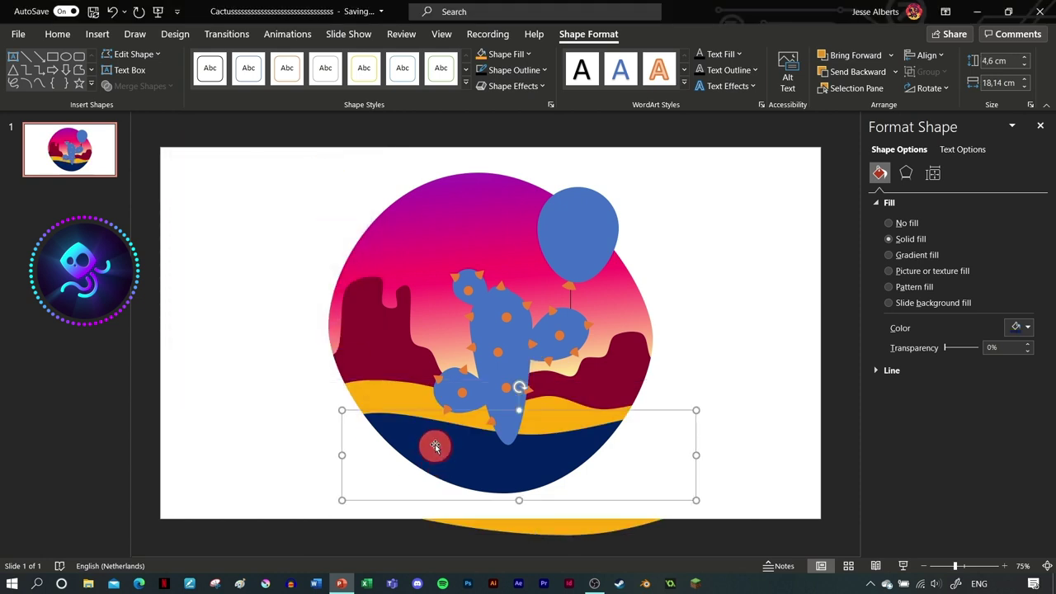
{"action": "left_click", "coordinate": [500, 55]}
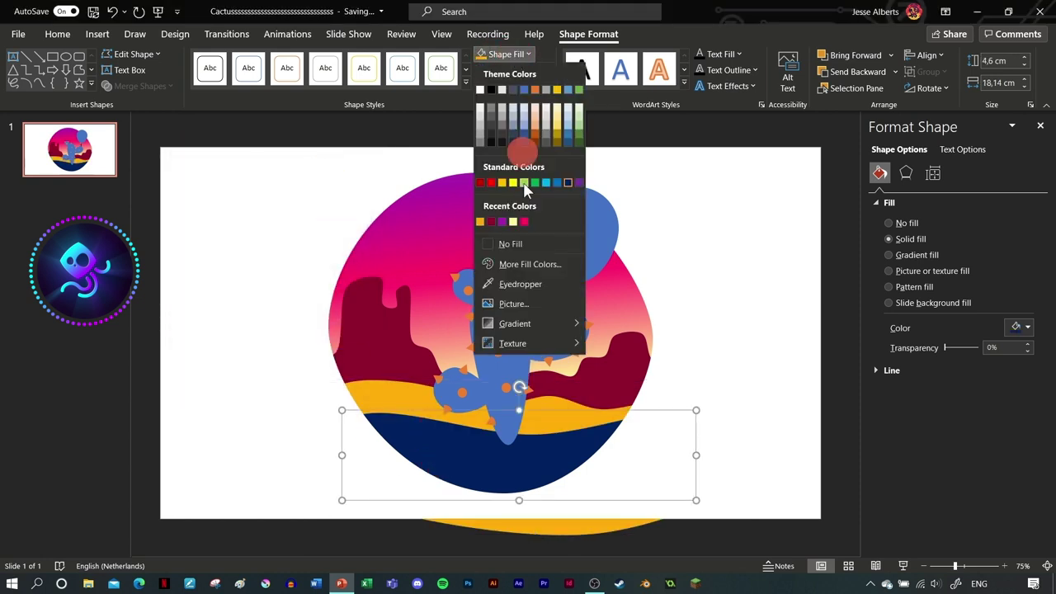
{"action": "left_click", "coordinate": [517, 264]}
{"action": "left_click", "coordinate": [209, 195]}
{"action": "left_click", "coordinate": [198, 194]}
{"action": "left_click", "coordinate": [294, 217]}
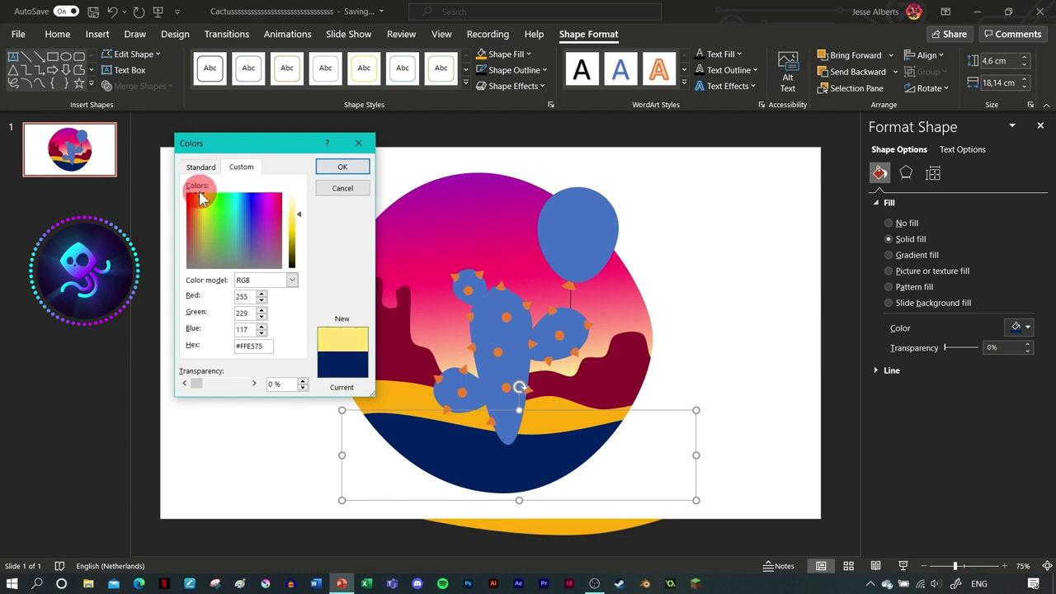
{"action": "left_click", "coordinate": [296, 217]}
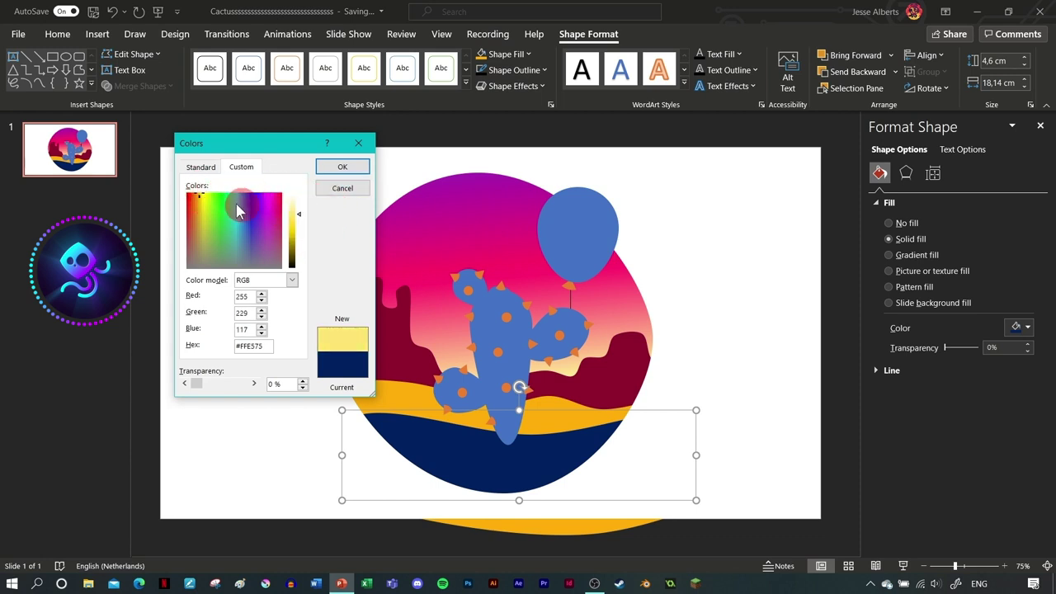
{"action": "left_click", "coordinate": [201, 195]}
{"action": "left_click", "coordinate": [294, 221]}
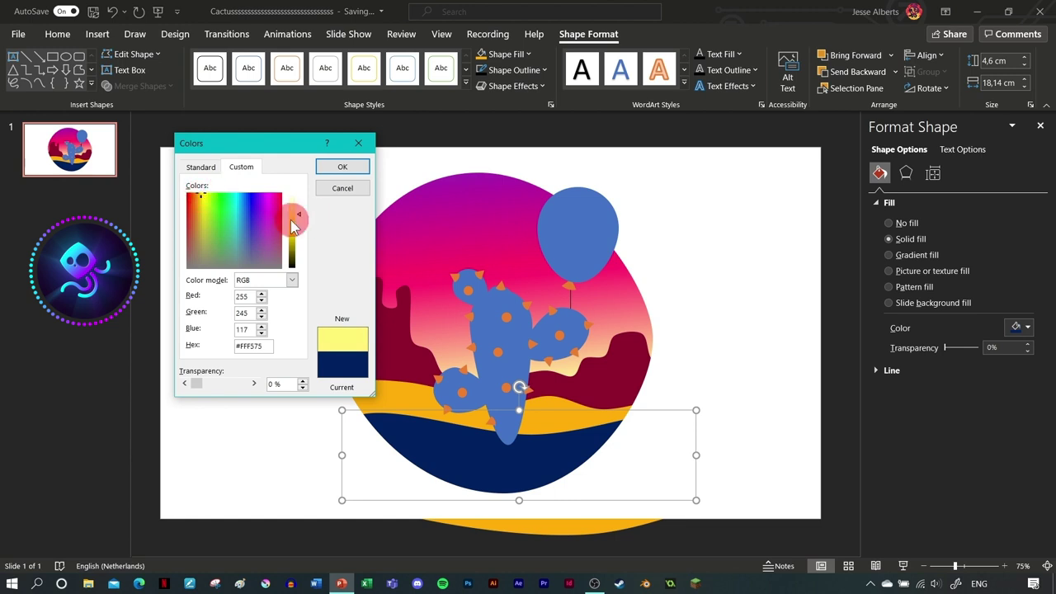
{"action": "left_click", "coordinate": [342, 167]}
Step: Apply a gradient fill to the front ground layer and remove its pink middle stop
{"action": "left_click", "coordinate": [417, 501]}
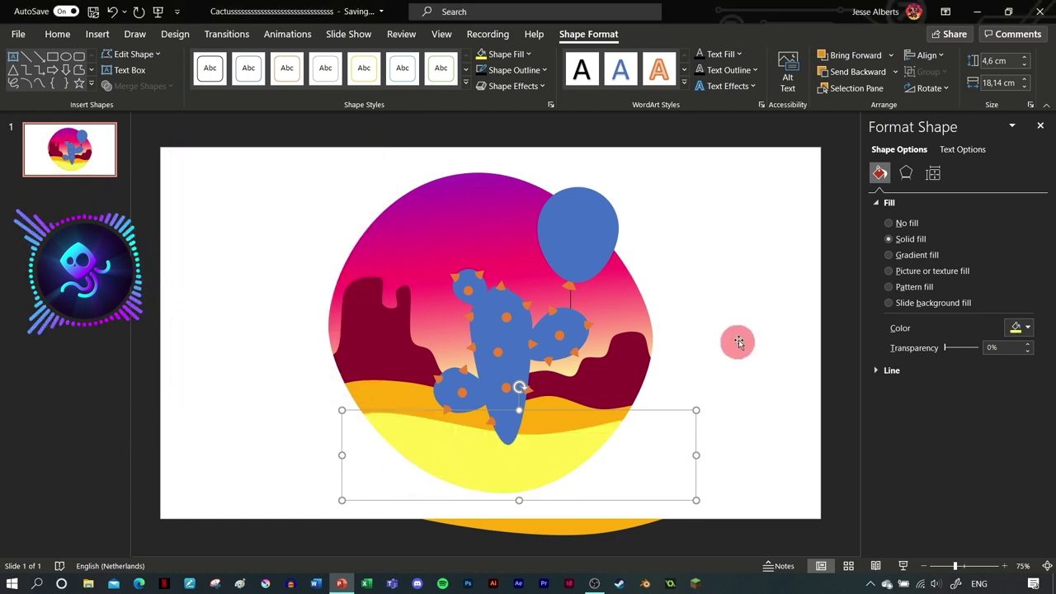
{"action": "left_click", "coordinate": [899, 255]}
{"action": "left_click", "coordinate": [929, 423]}
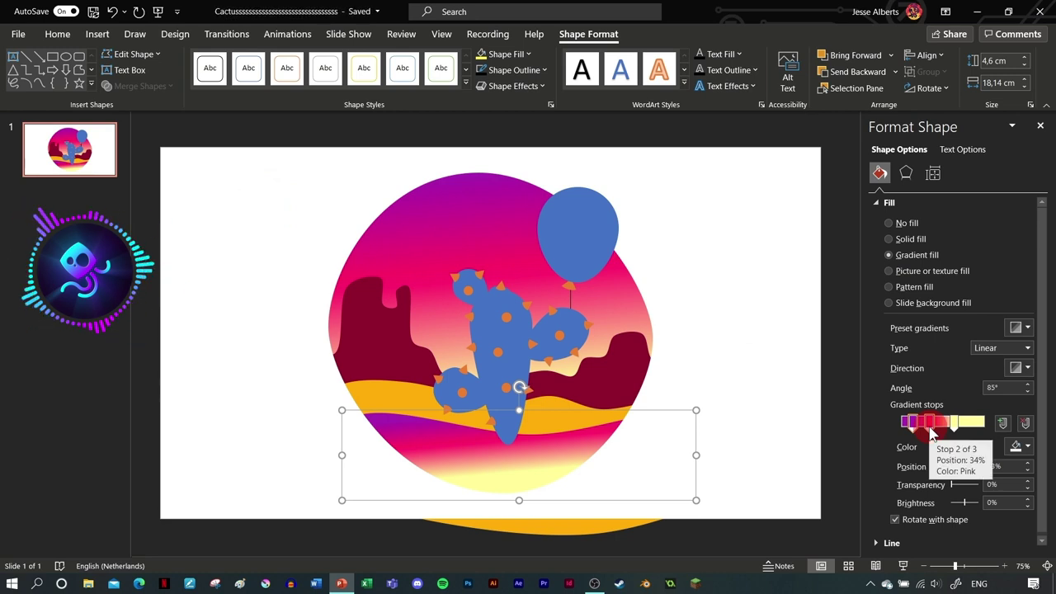
{"action": "left_click", "coordinate": [1024, 423]}
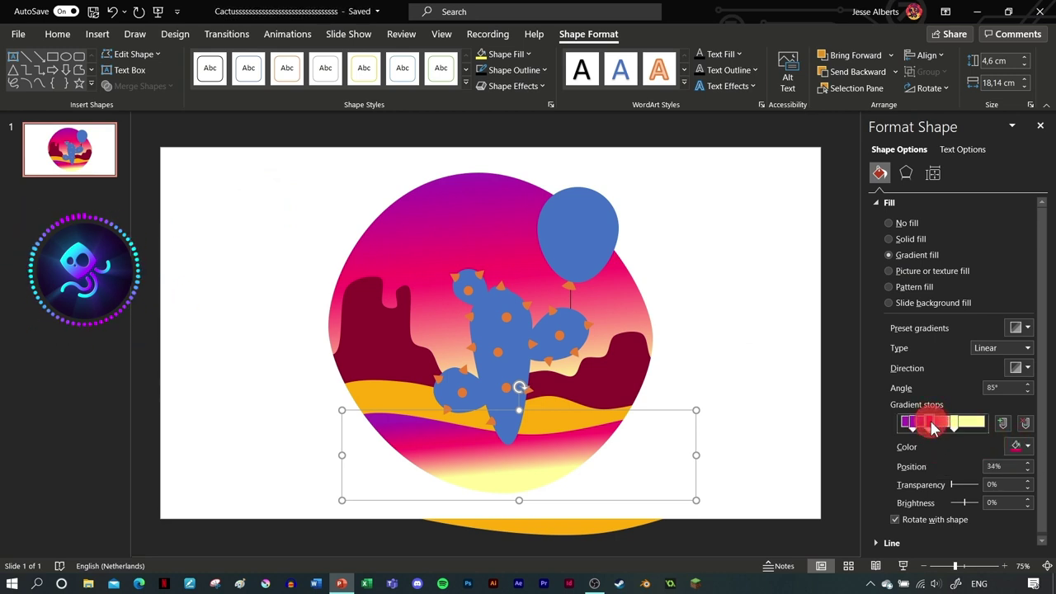
{"action": "left_click", "coordinate": [1024, 423]}
Step: Set the front ground gradient's stops to bright yellow at 0% and gold at 100%, with a linear upward direction of 270°
{"action": "left_click_drag", "start_coordinate": [952, 423], "coordinate": [1013, 424]}
{"action": "left_click", "coordinate": [1019, 446]}
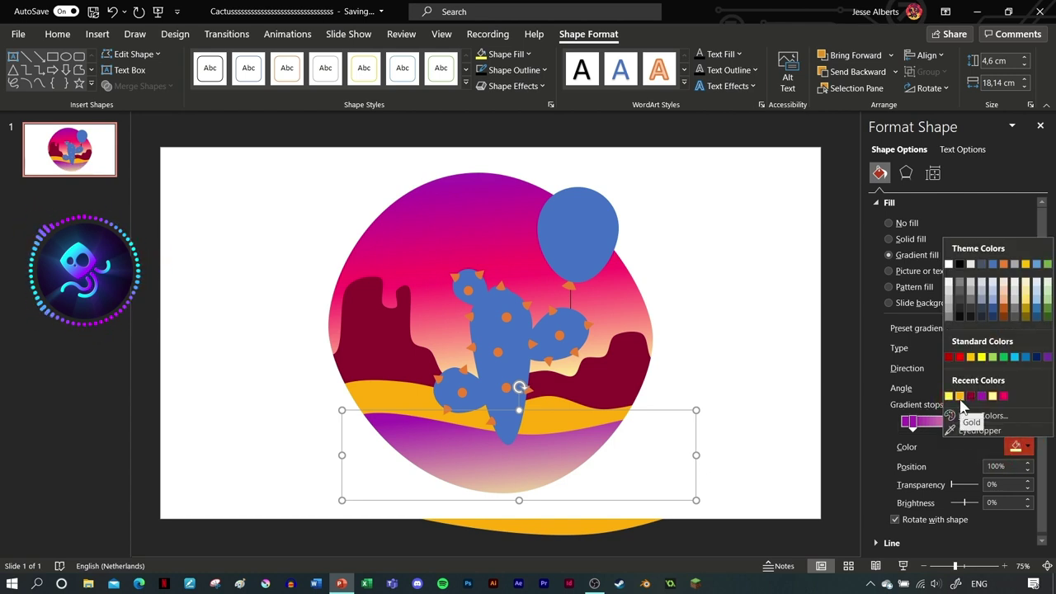
{"action": "left_click", "coordinate": [959, 396]}
{"action": "left_click", "coordinate": [911, 422]}
{"action": "left_click", "coordinate": [1019, 446]}
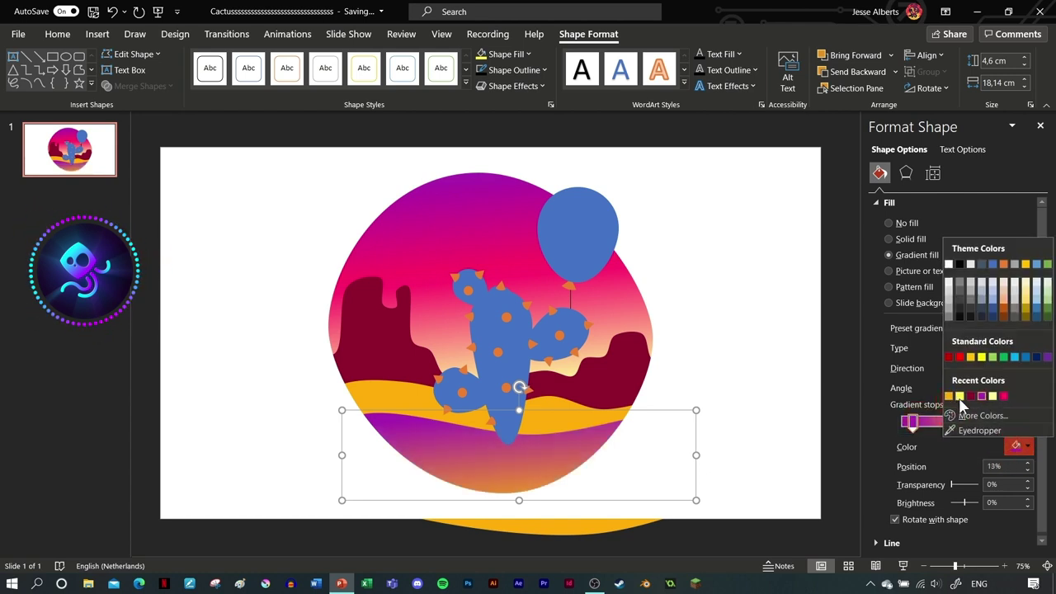
{"action": "left_click", "coordinate": [959, 396]}
{"action": "left_click_drag", "start_coordinate": [911, 421], "coordinate": [901, 422]}
{"action": "left_click", "coordinate": [1018, 367]}
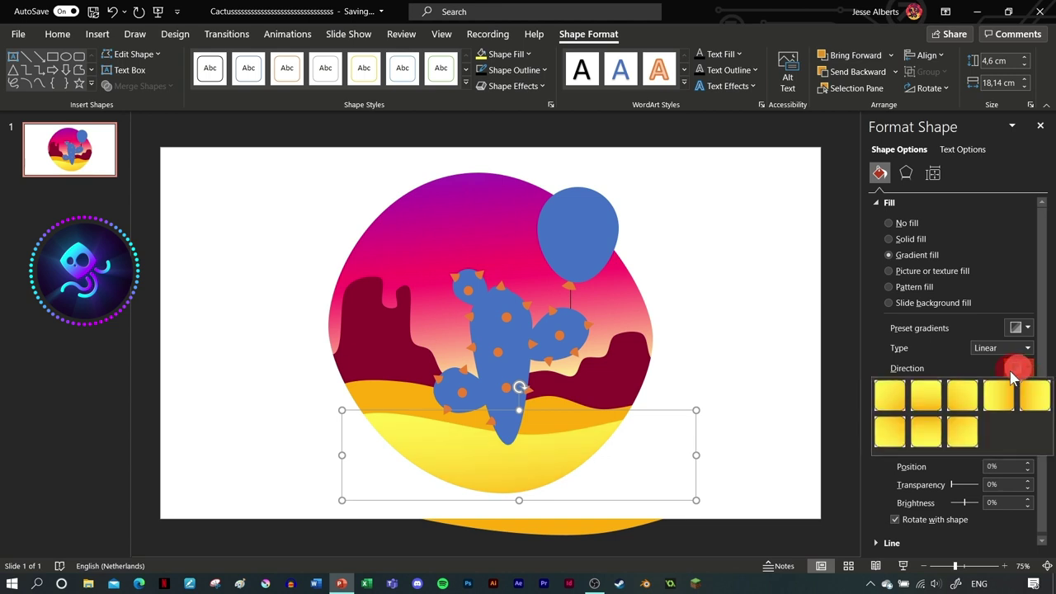
{"action": "left_click", "coordinate": [926, 433]}
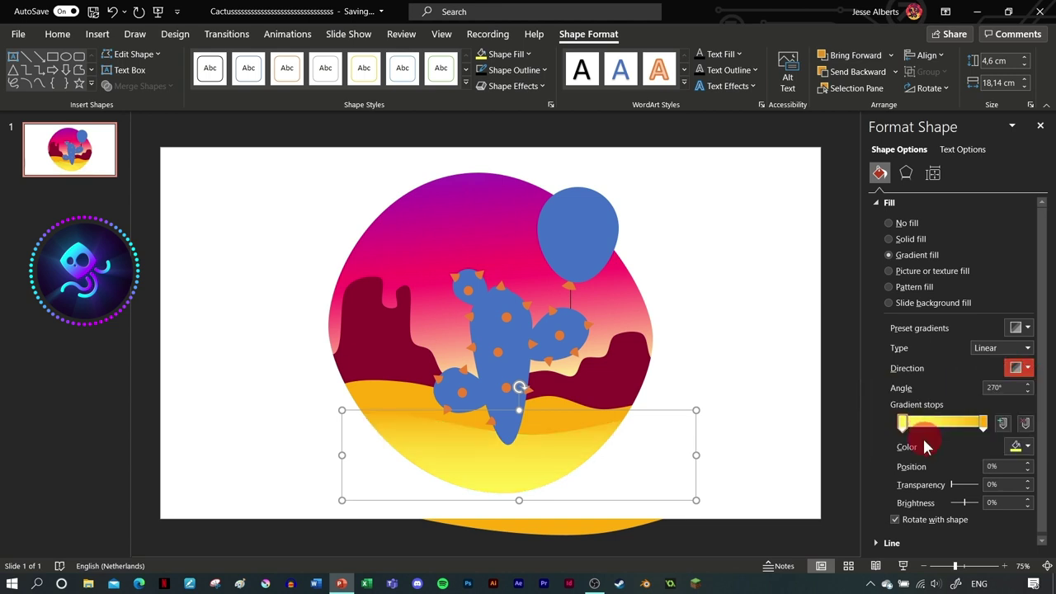
Step: Change the front ground gradient's 100% stop to a custom deeper orange
{"action": "left_click", "coordinate": [982, 423]}
{"action": "left_click", "coordinate": [1020, 447]}
{"action": "left_click", "coordinate": [967, 412]}
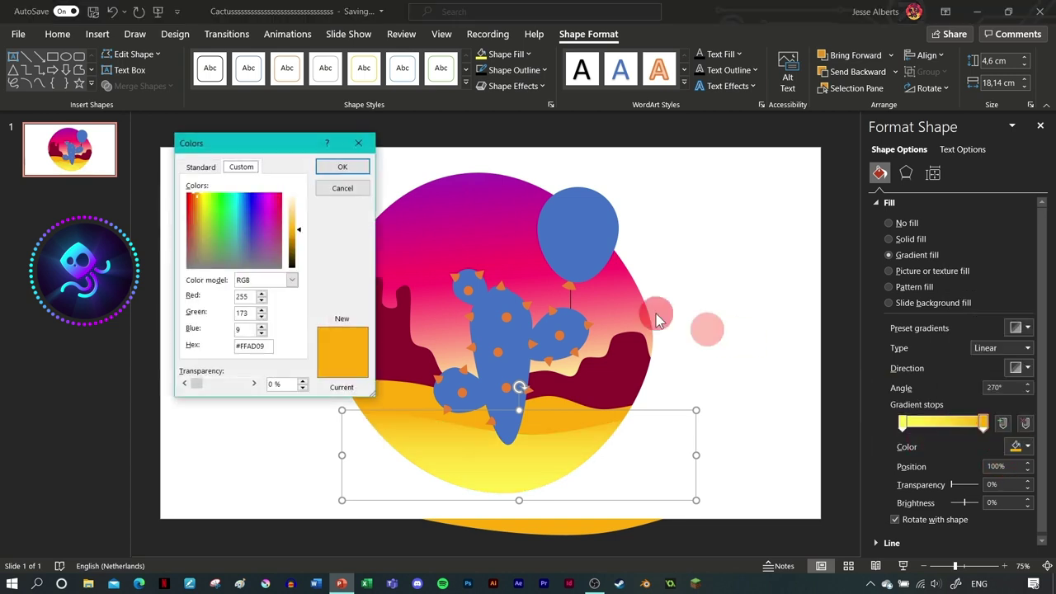
{"action": "left_click_drag", "start_coordinate": [191, 203], "coordinate": [198, 200]}
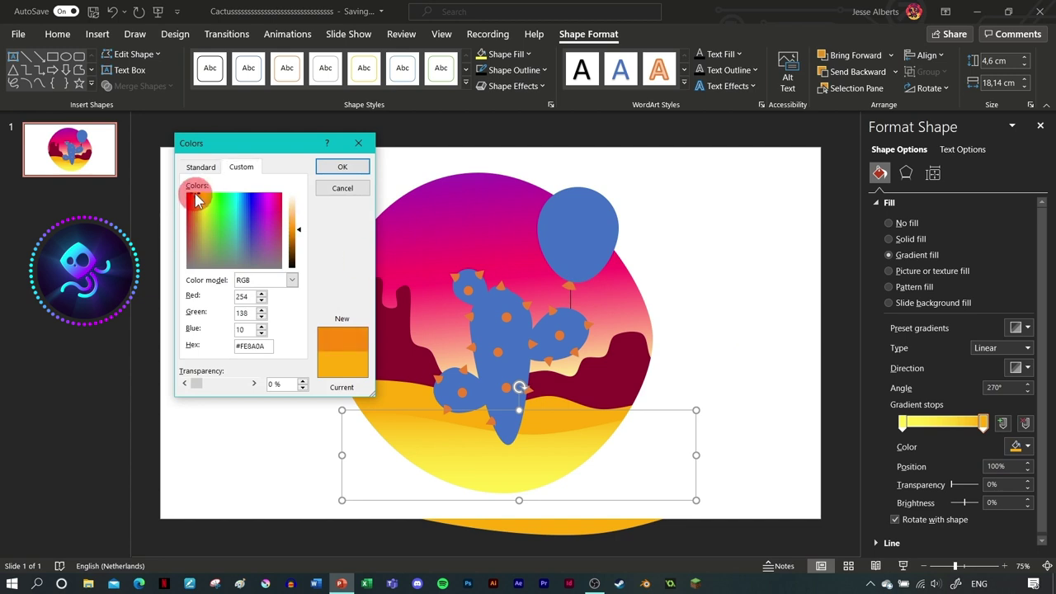
{"action": "left_click", "coordinate": [342, 167]}
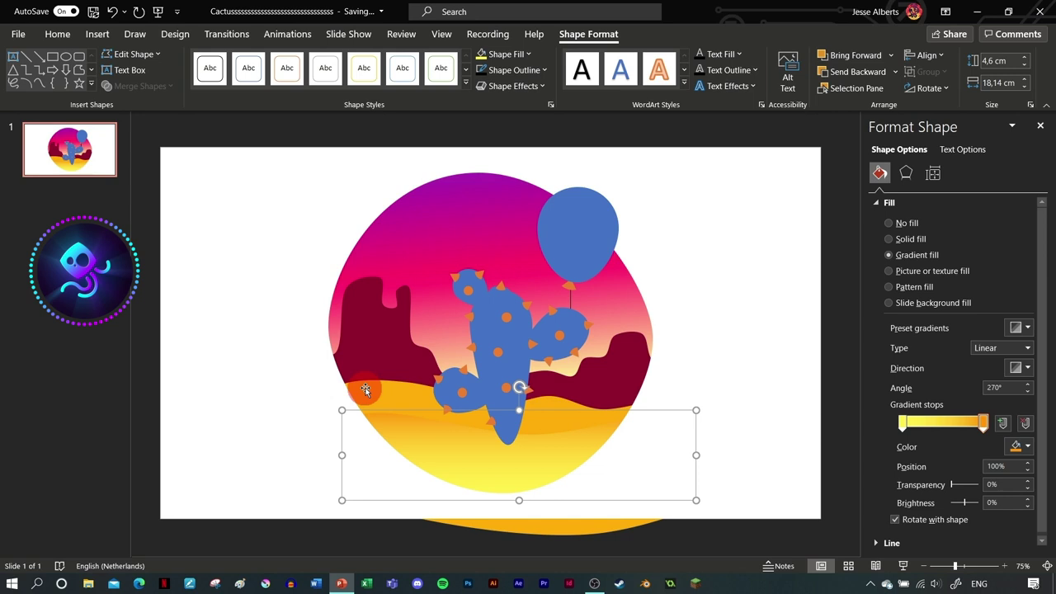
Step: Apply a gradient fill to the mesas with dark maroon at the 100% stop, and select the 0% stop
{"action": "left_click", "coordinate": [366, 388]}
{"action": "left_click", "coordinate": [635, 358]}
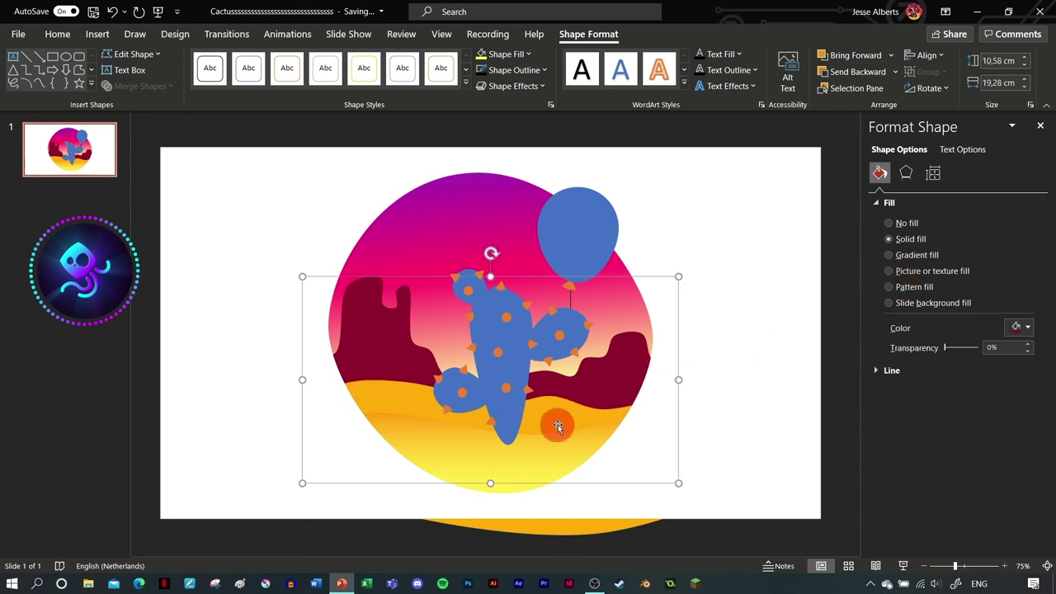
{"action": "left_click", "coordinate": [918, 256]}
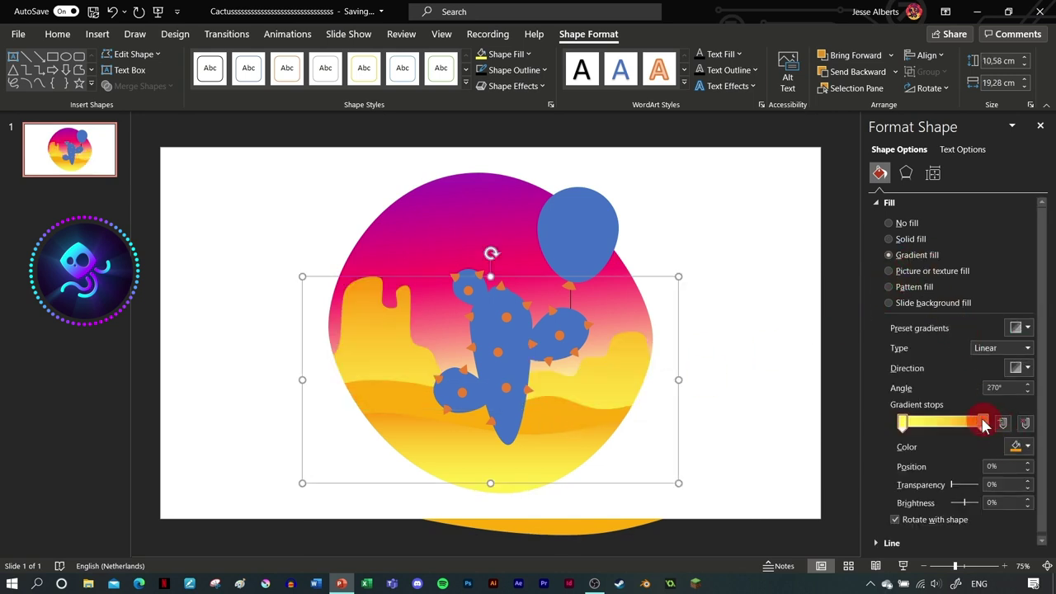
{"action": "left_click", "coordinate": [1023, 442]}
{"action": "left_click", "coordinate": [984, 401]}
{"action": "left_click", "coordinate": [903, 426]}
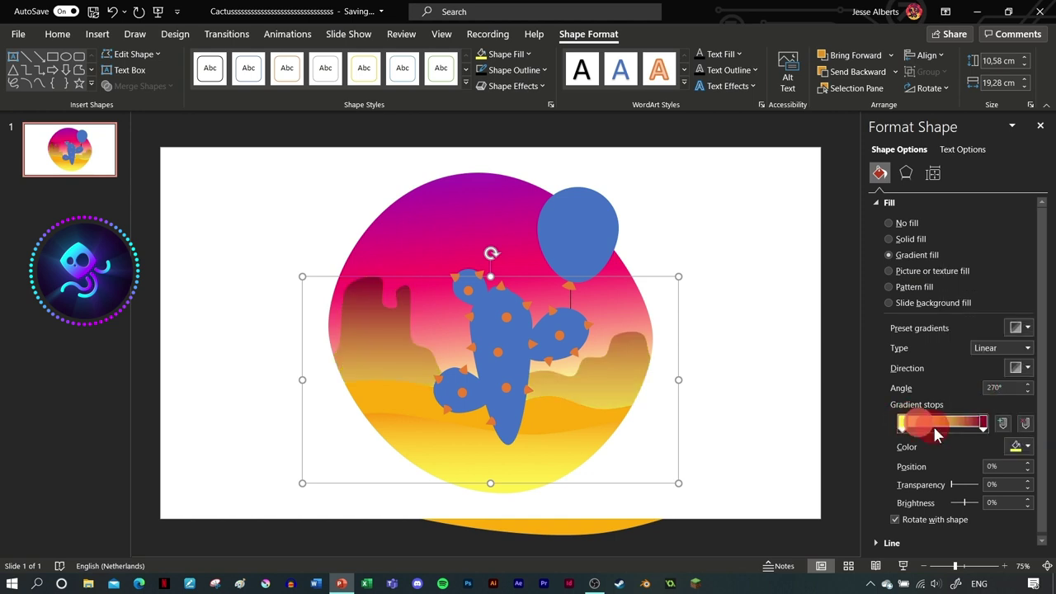
{"action": "left_click", "coordinate": [1015, 450]}
{"action": "left_click", "coordinate": [980, 415]}
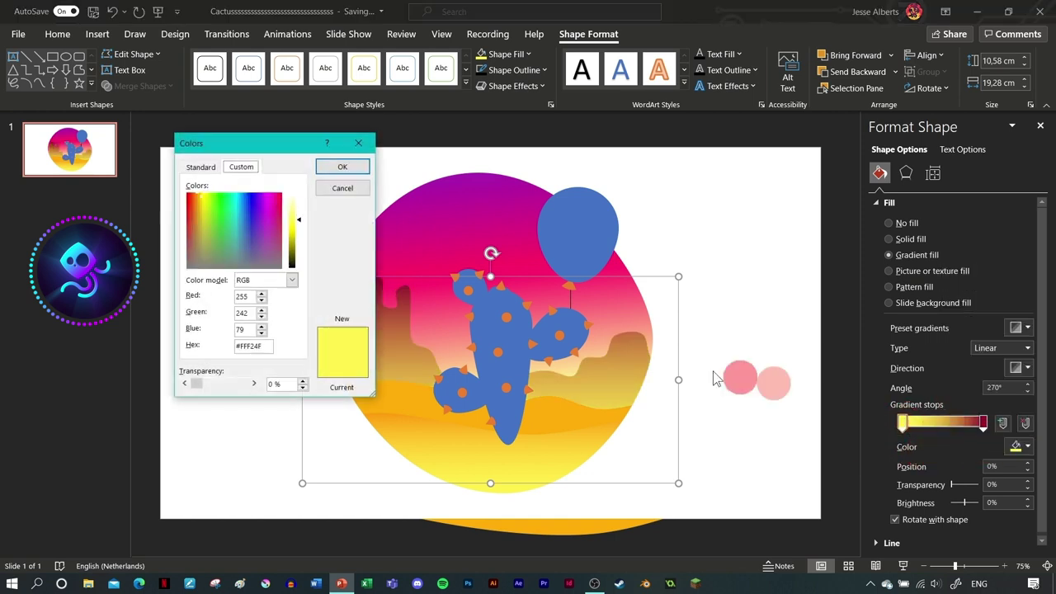
{"action": "left_click", "coordinate": [356, 146]}
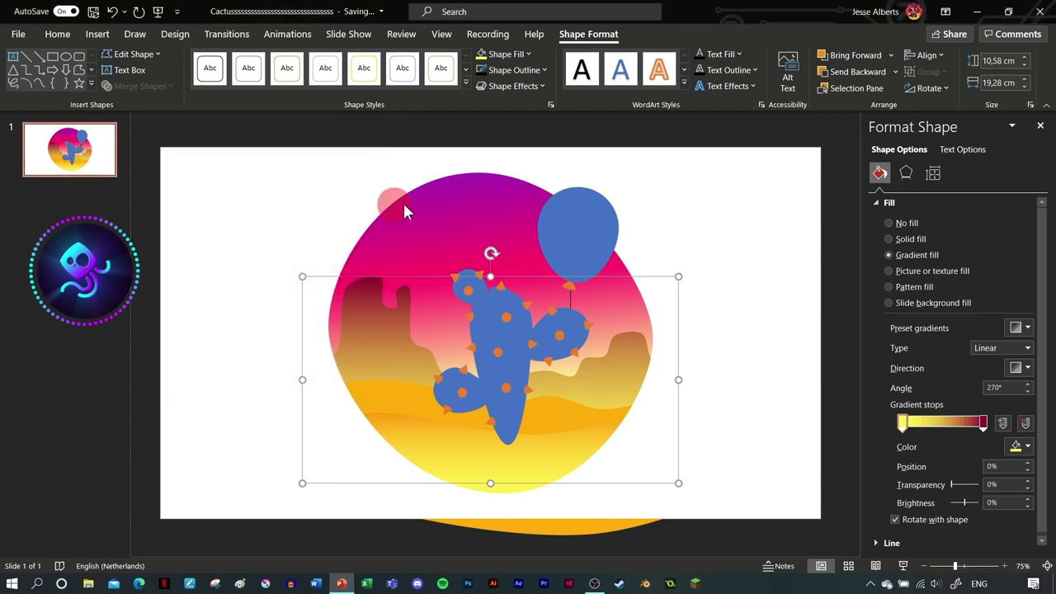
Step: Open the colour choices for the mesa gradient's 0% stop
{"action": "left_click", "coordinate": [1017, 448]}
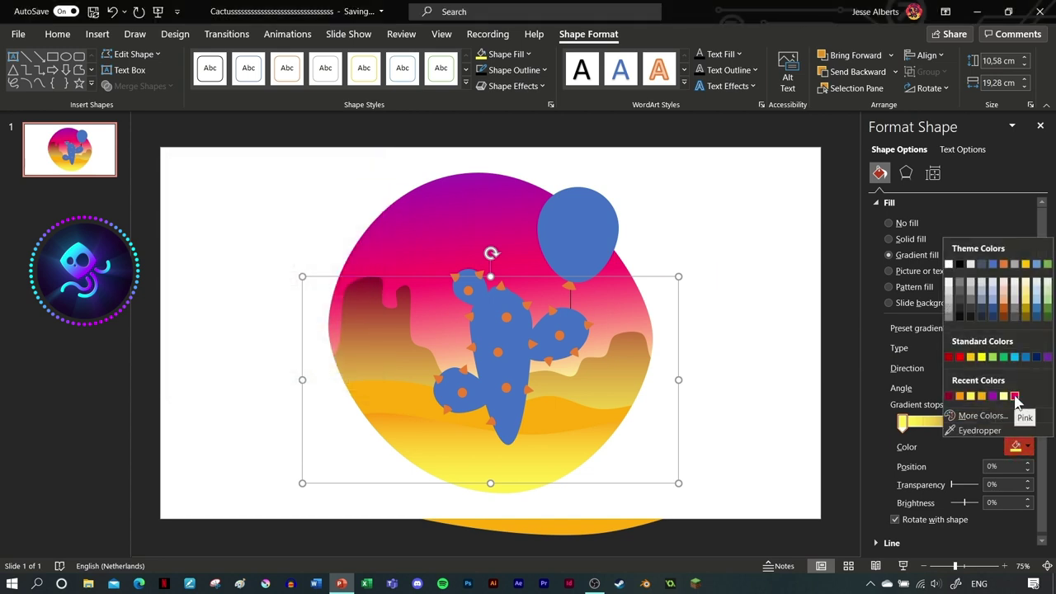
Step: Colour the canyon rocks' first gradient stop pink and position it at 31%, with the dark plum stop at 90%
{"action": "left_click", "coordinate": [1014, 397]}
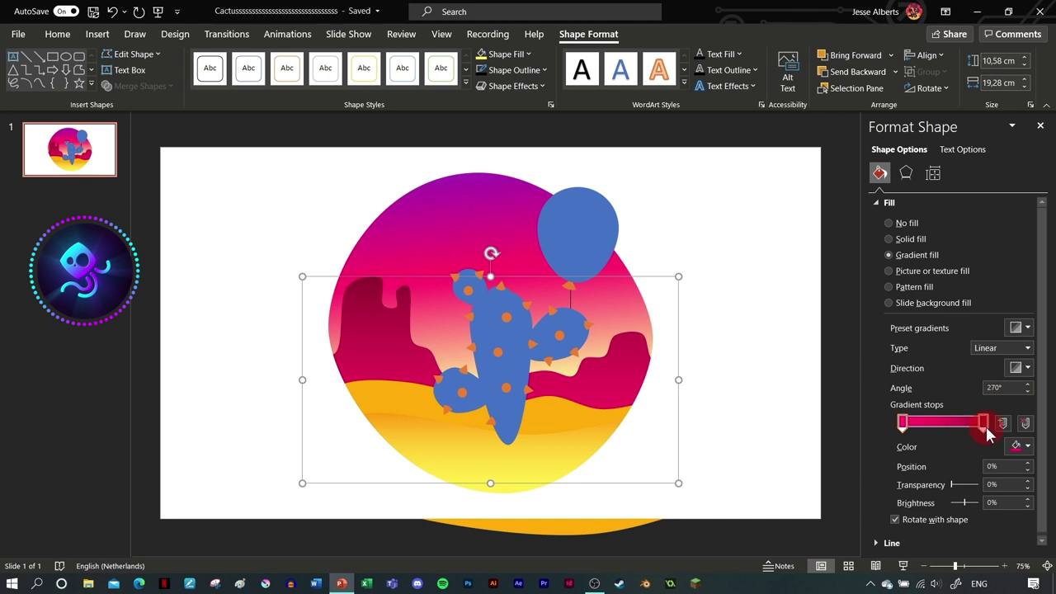
{"action": "left_click_drag", "start_coordinate": [984, 424], "coordinate": [975, 423]}
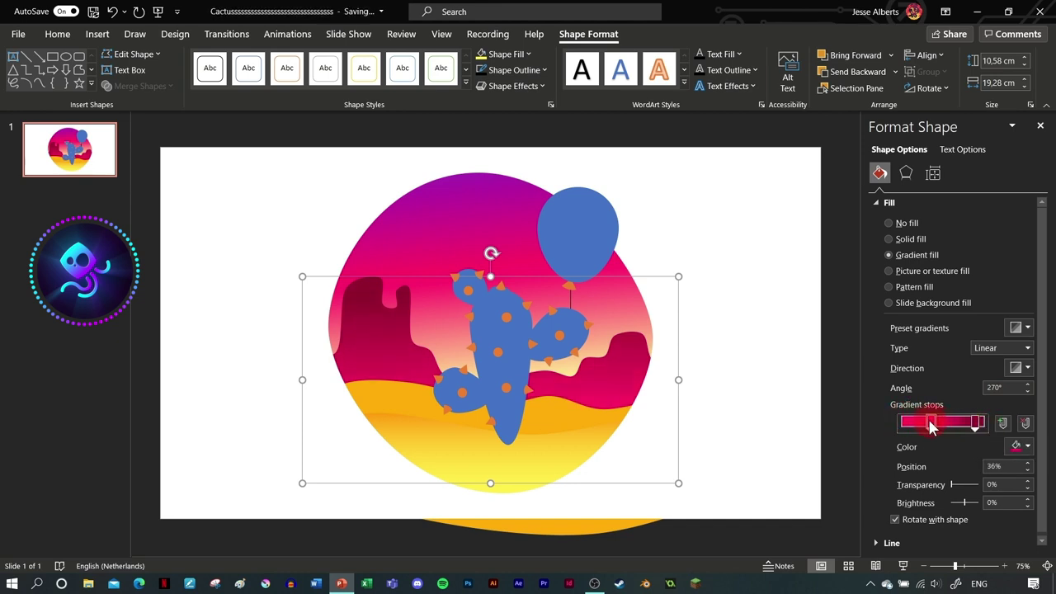
{"action": "left_click_drag", "start_coordinate": [930, 425], "coordinate": [926, 422]}
Step: Lighten the canyon rocks' dark gradient stop to the custom colour #9F093F
{"action": "left_click", "coordinate": [975, 423]}
{"action": "left_click", "coordinate": [1025, 446]}
{"action": "left_click", "coordinate": [912, 426]}
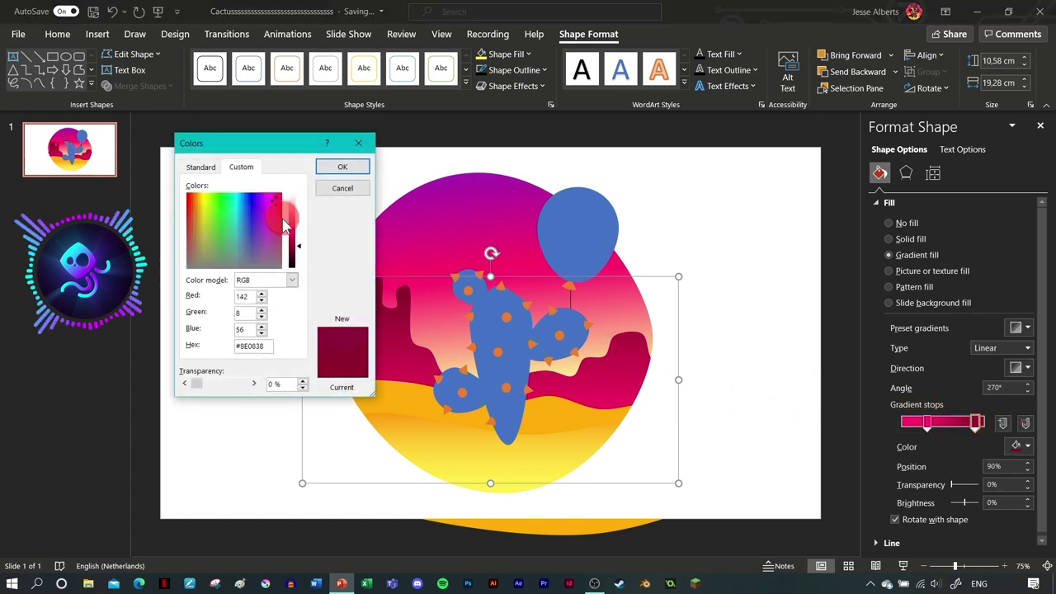
{"action": "left_click", "coordinate": [297, 249]}
{"action": "left_click", "coordinate": [297, 243]}
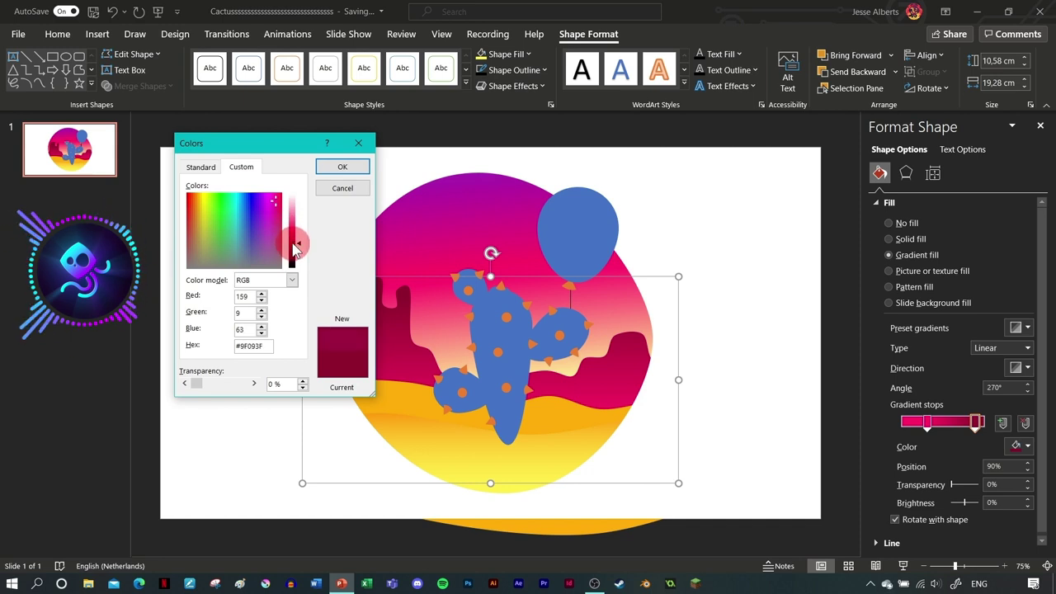
{"action": "left_click", "coordinate": [342, 167]}
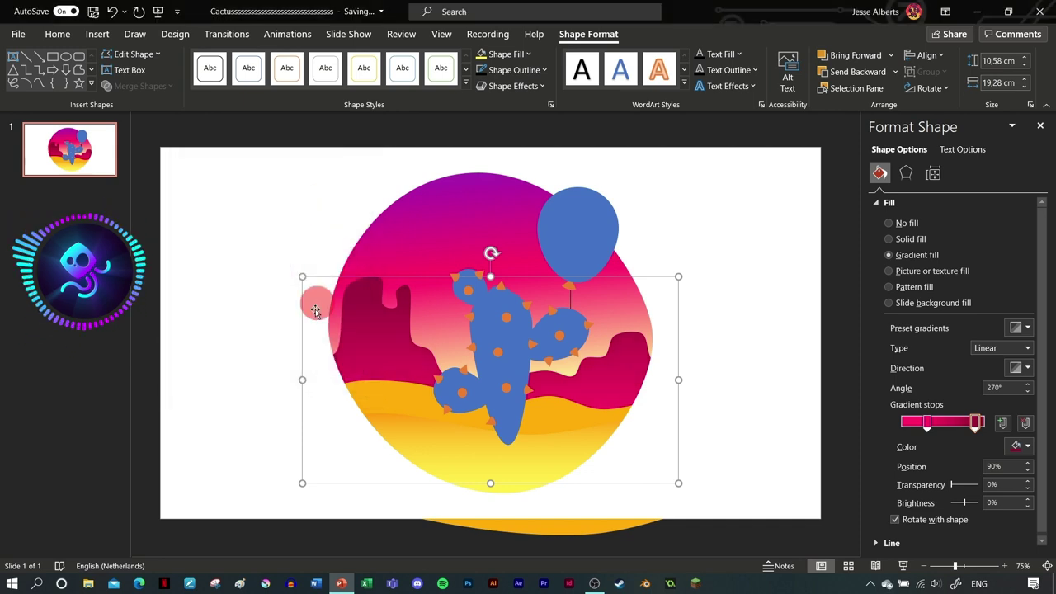
Step: Fill the rear sand dune with a 90° linear gradient using an orange first stop and a pink second stop
{"action": "left_click", "coordinate": [404, 403]}
{"action": "left_click", "coordinate": [896, 255]}
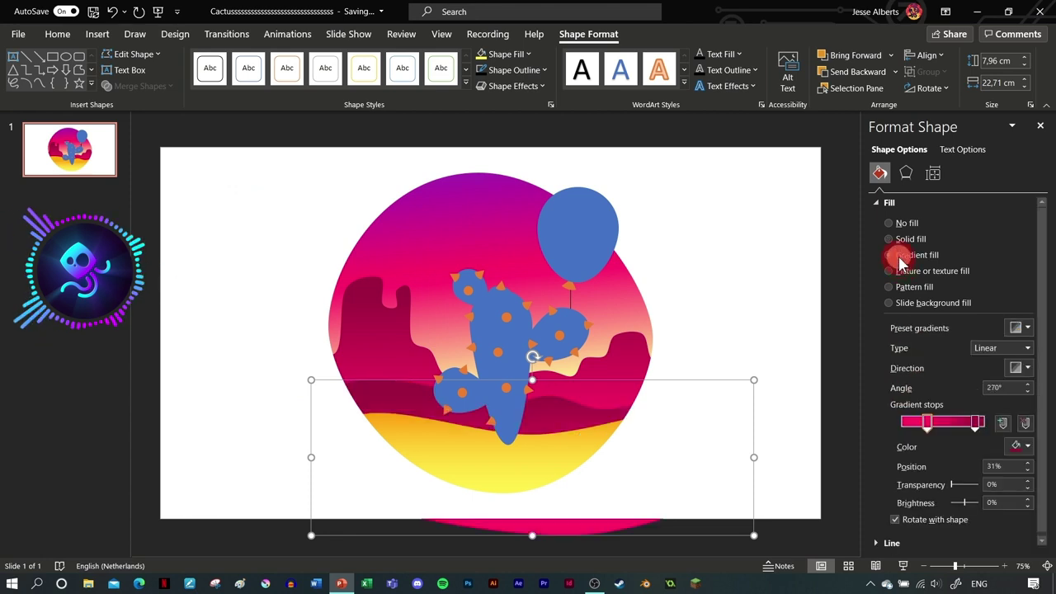
{"action": "left_click", "coordinate": [1017, 447]}
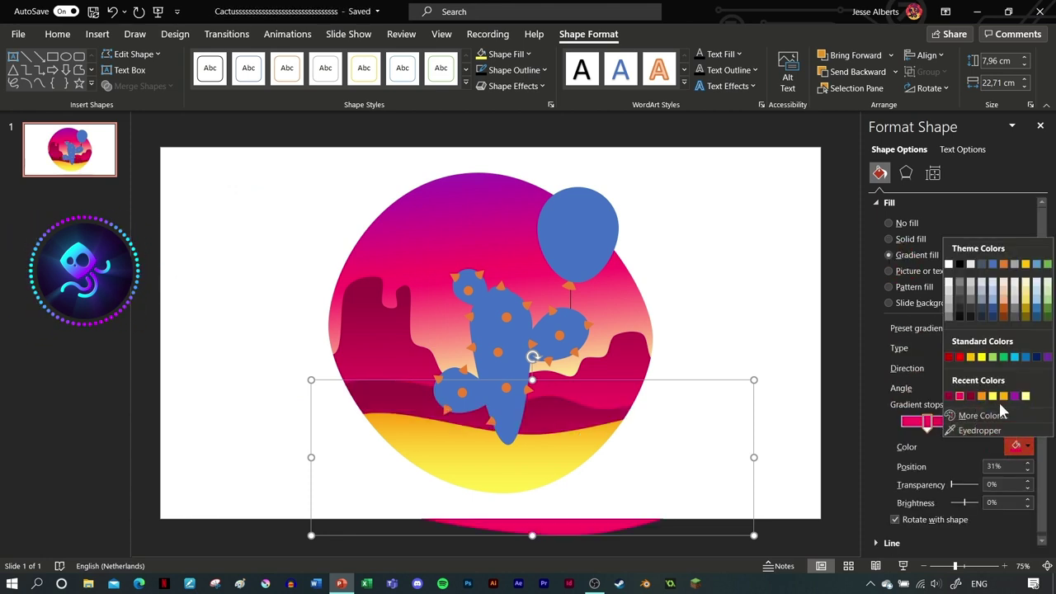
{"action": "left_click", "coordinate": [980, 396]}
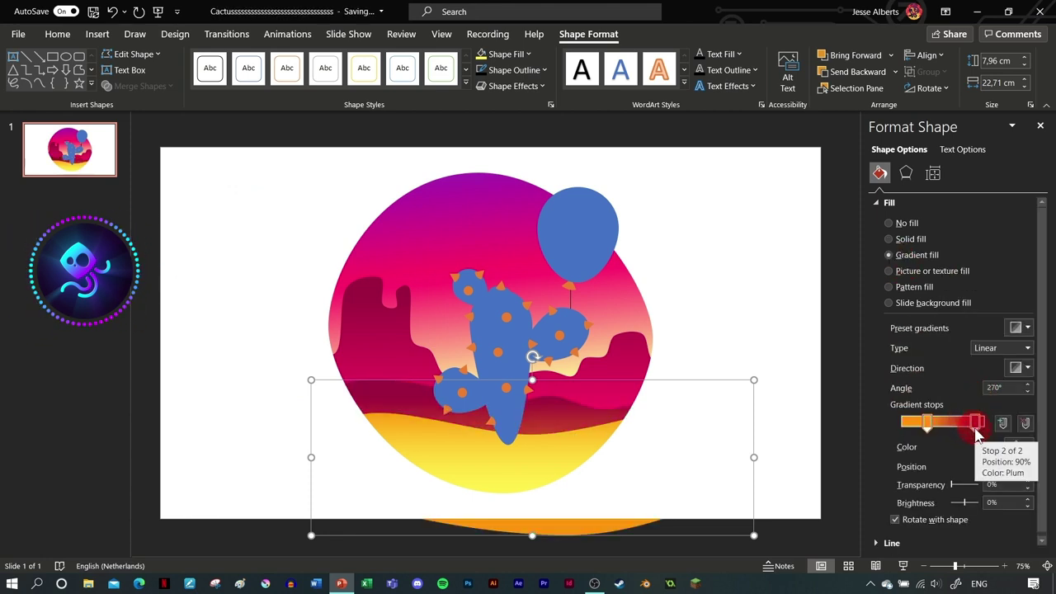
{"action": "left_click", "coordinate": [1018, 446]}
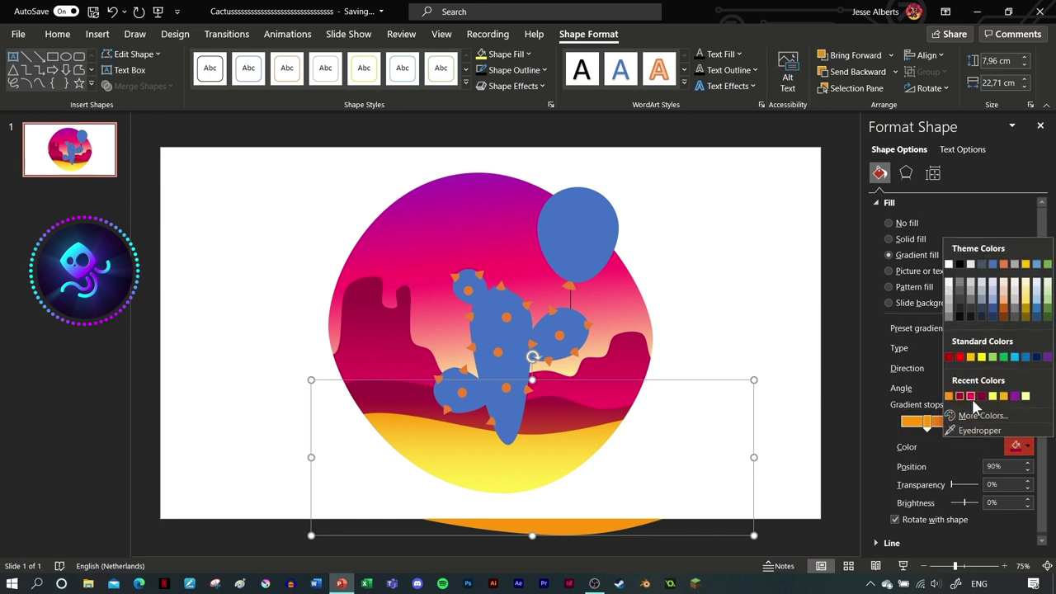
{"action": "left_click", "coordinate": [970, 394]}
{"action": "left_click", "coordinate": [1023, 368]}
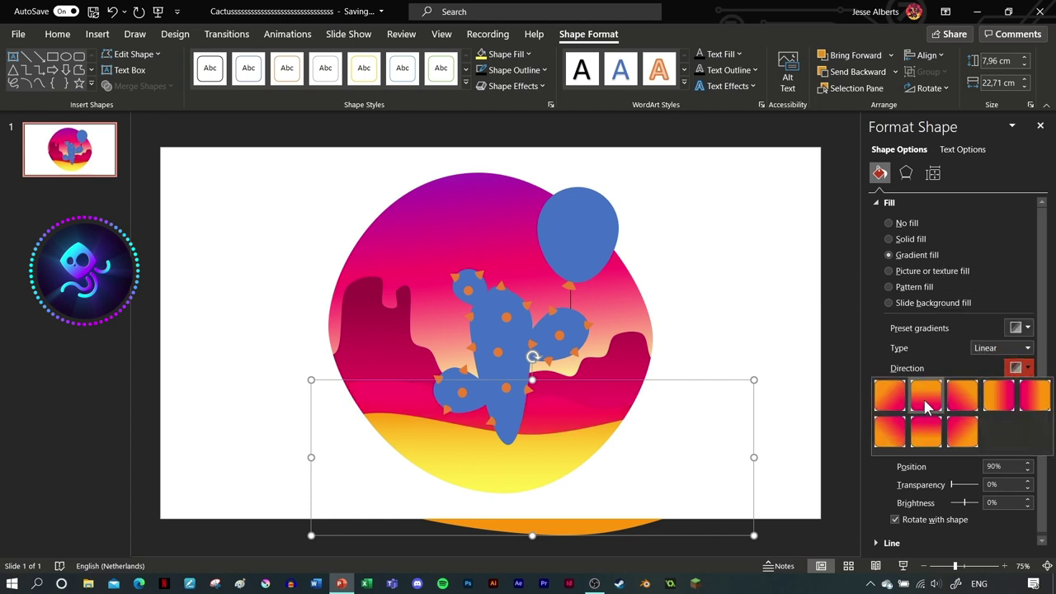
{"action": "left_click", "coordinate": [924, 404]}
Step: Move the rear dune's orange stop to 0% with 30% transparency, and shift its pink stop inward
{"action": "left_click_drag", "start_coordinate": [925, 423], "coordinate": [883, 432]}
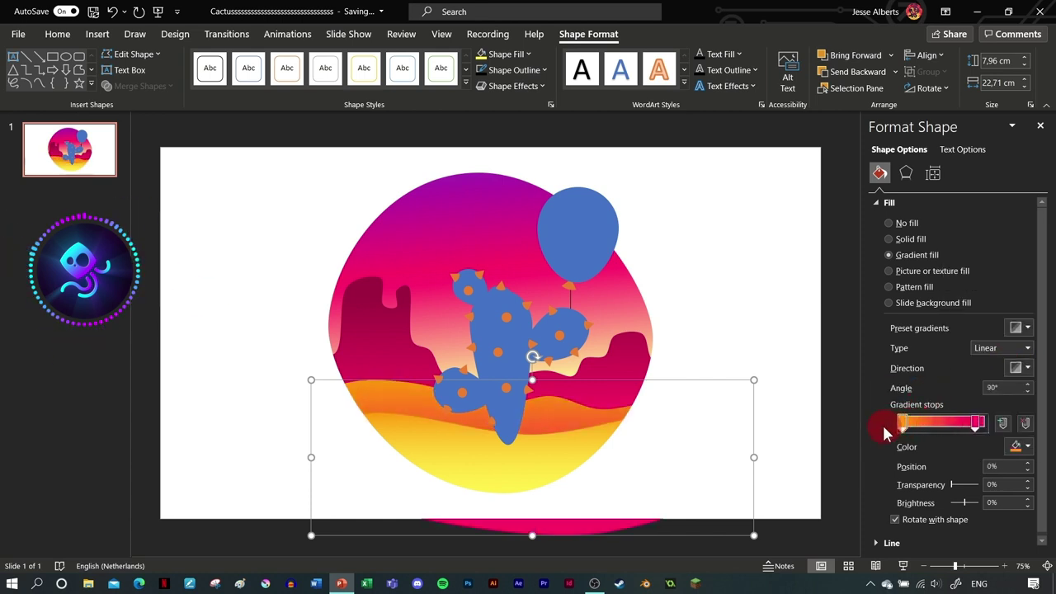
{"action": "left_click_drag", "start_coordinate": [975, 422], "coordinate": [959, 426]}
{"action": "left_click", "coordinate": [902, 424]}
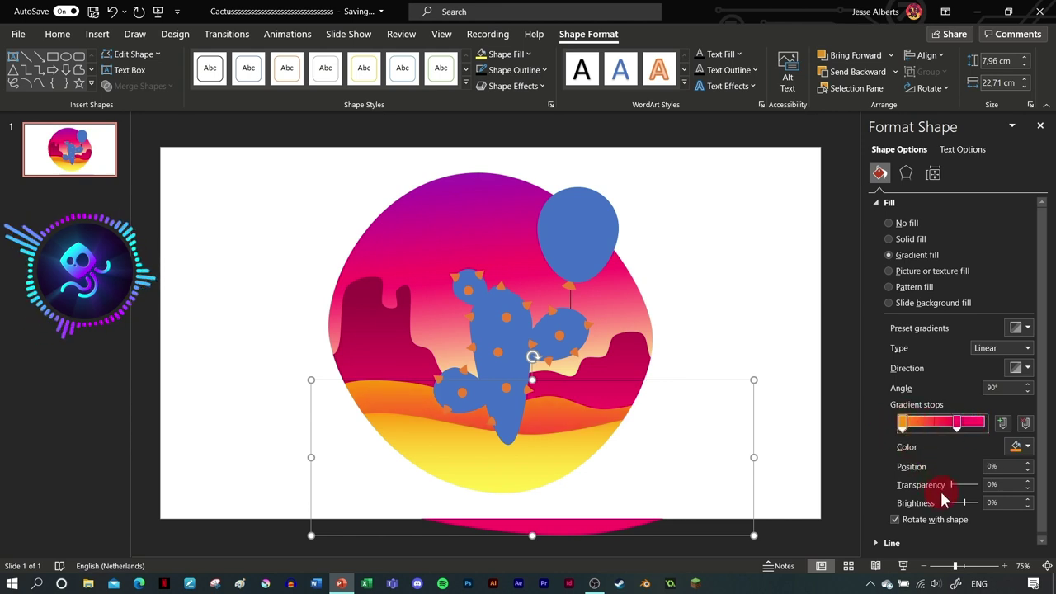
{"action": "mouse_move", "coordinate": [950, 483]}
{"action": "left_mouse_down"}
{"action": "mouse_move", "coordinate": [966, 487]}
{"action": "mouse_move", "coordinate": [958, 488]}
{"action": "left_mouse_up"}
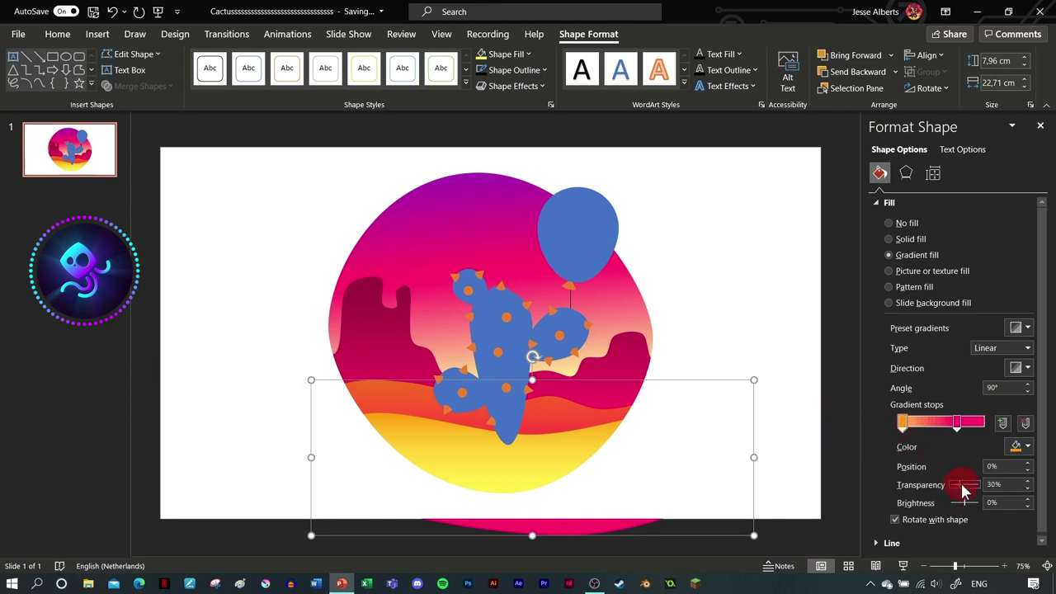
Step: Reposition the front dune's gradient stops, with orange at 76% and yellow at 21%
{"action": "left_click", "coordinate": [568, 483]}
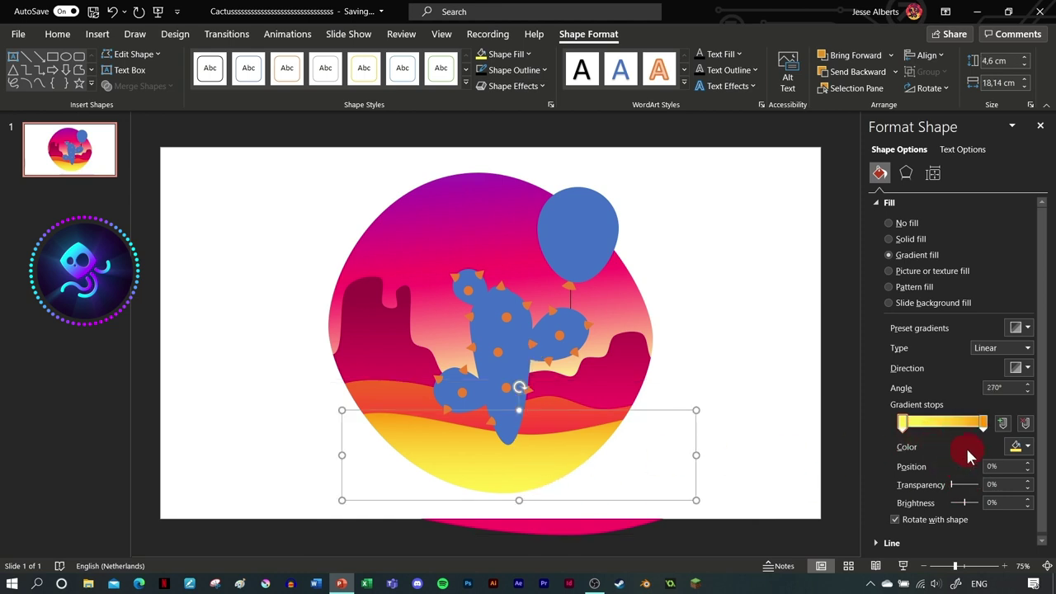
{"action": "left_click_drag", "start_coordinate": [955, 487], "coordinate": [954, 493]}
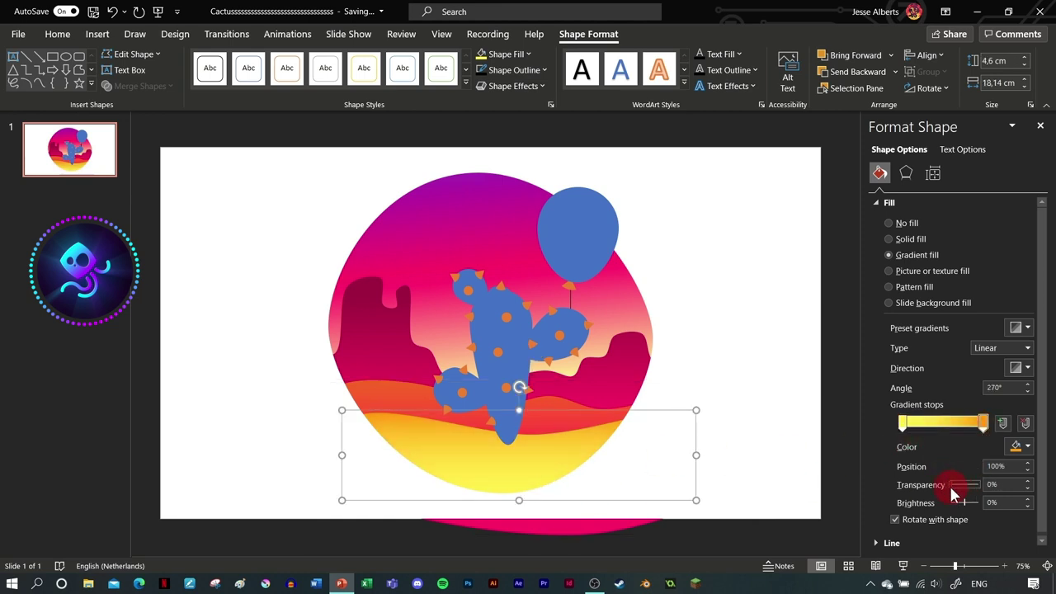
{"action": "left_click_drag", "start_coordinate": [986, 435], "coordinate": [981, 435]}
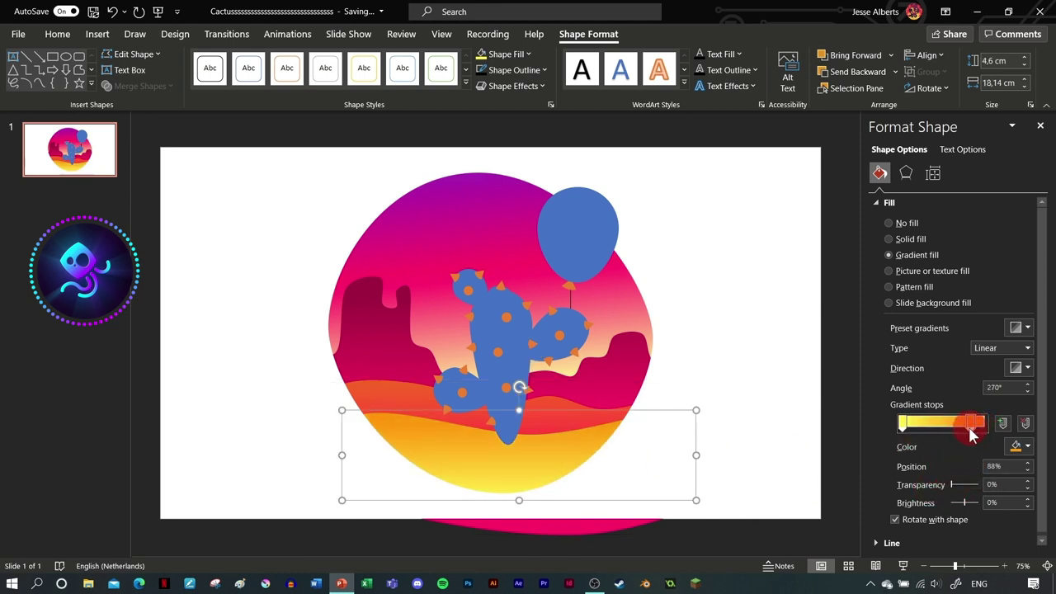
{"action": "left_click", "coordinate": [904, 428]}
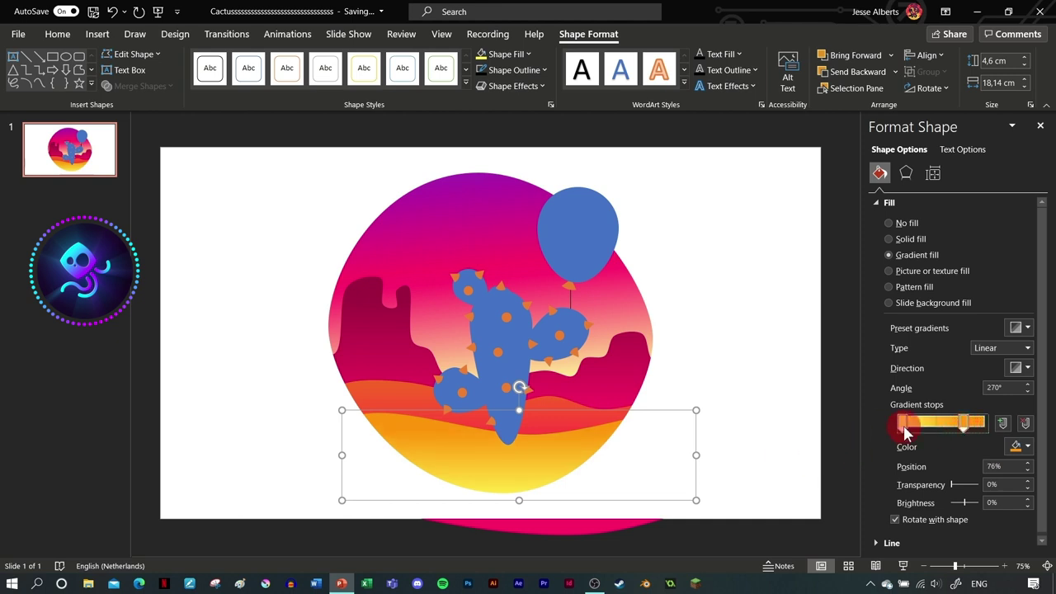
{"action": "left_click_drag", "start_coordinate": [906, 430], "coordinate": [917, 434]}
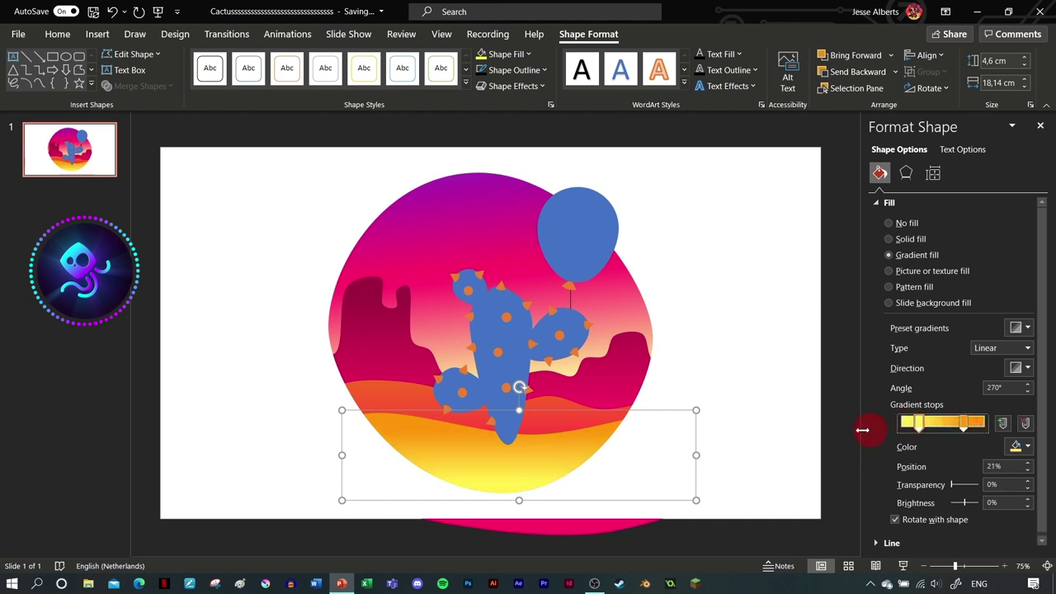
{"action": "left_click", "coordinate": [777, 428]}
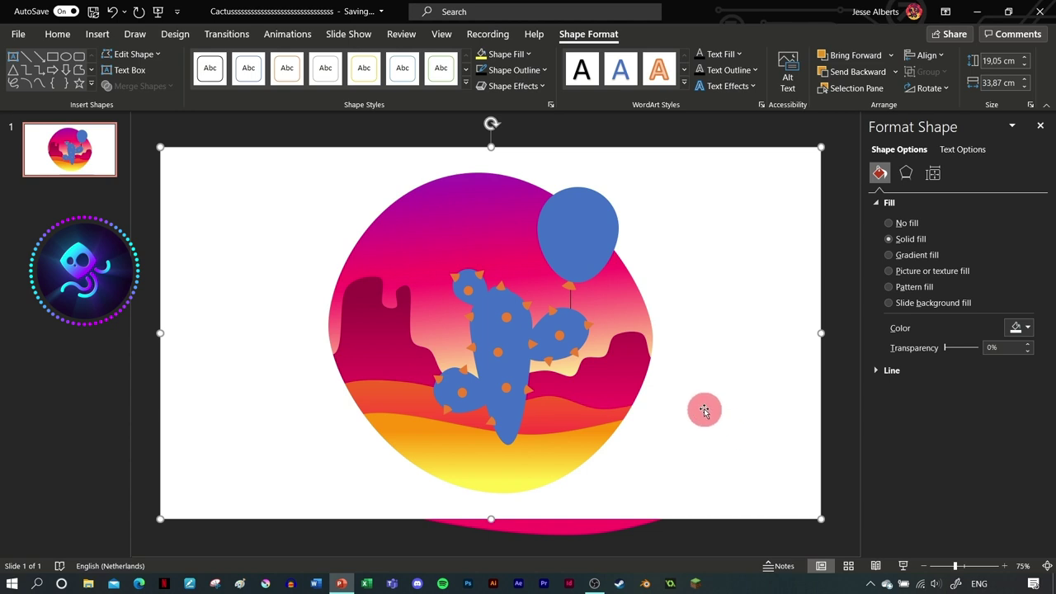
Step: Apply a gradient fill to the wide outer shape of the cactus's main body
{"action": "left_click", "coordinate": [487, 340]}
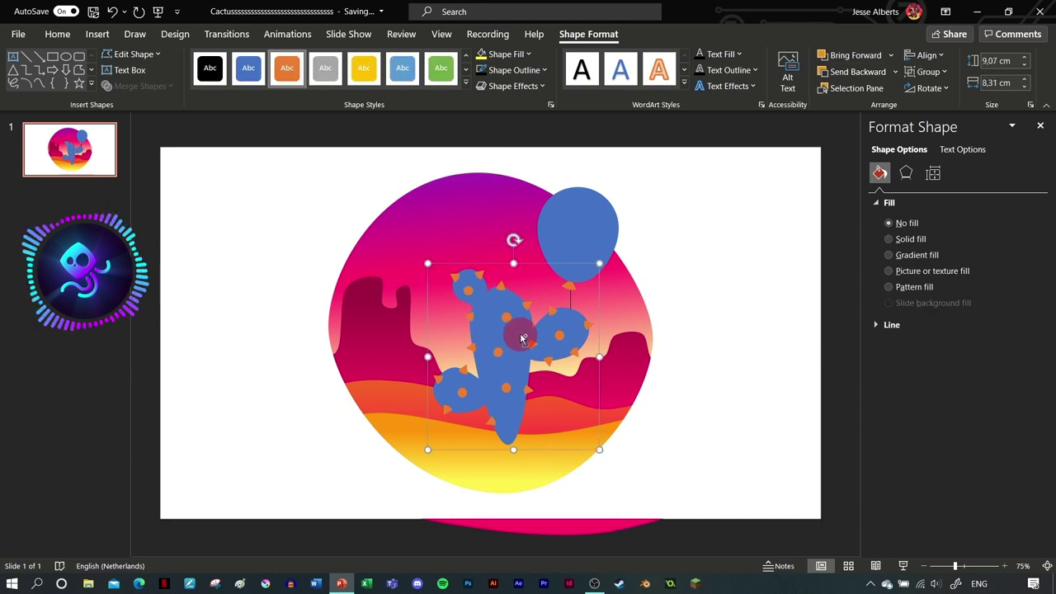
{"action": "scroll", "coordinate": [506, 331], "scroll_direction": "up", "scroll_amount": 3, "text": "ctrl"}
{"action": "left_click", "coordinate": [469, 307]}
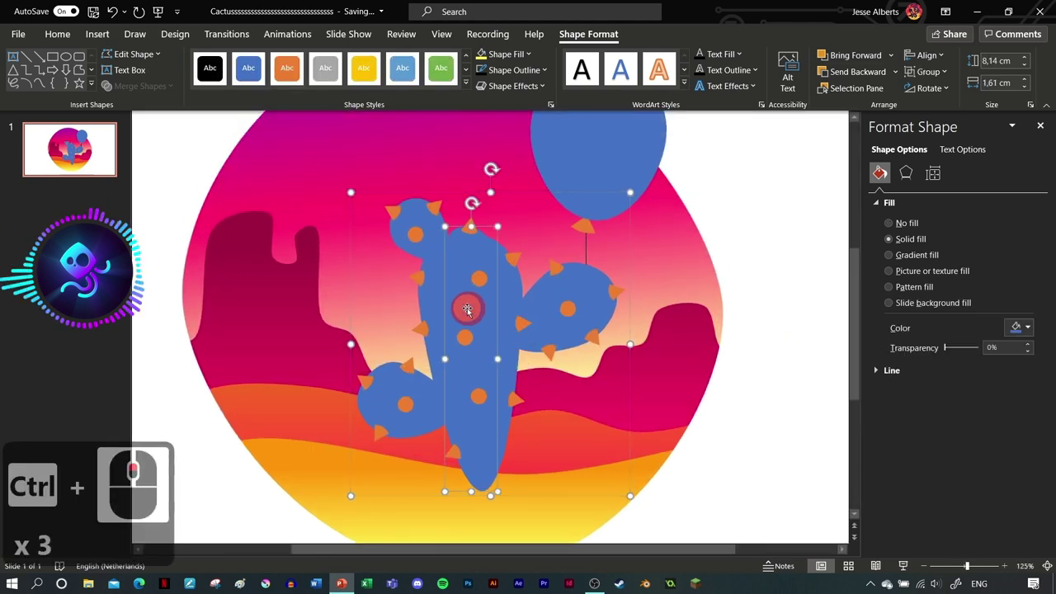
{"action": "left_click", "coordinate": [889, 255]}
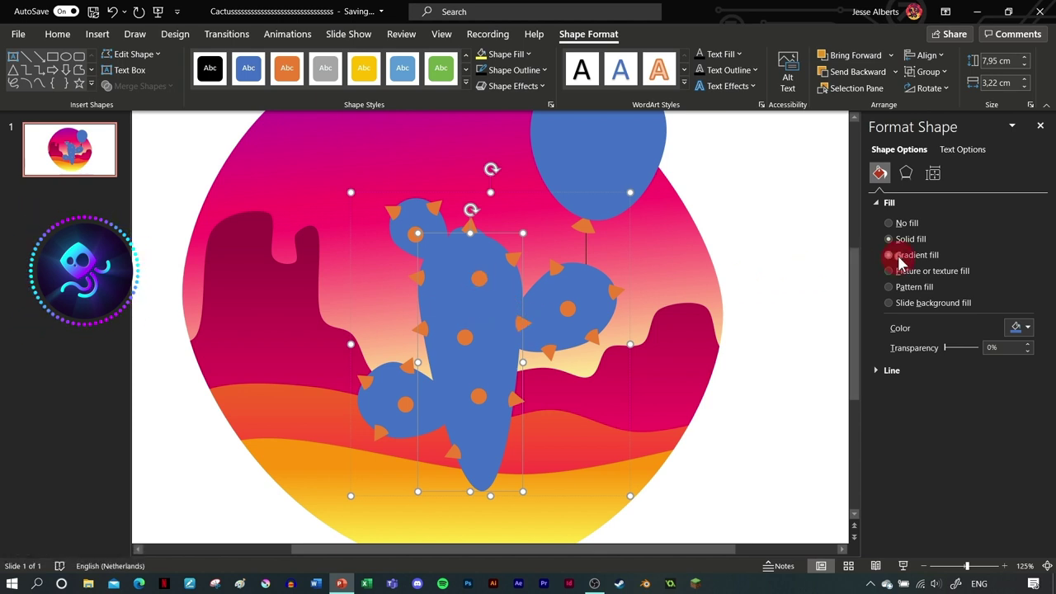
Step: Recolour the yellow gradient stop of the cactus body's outer shape to a custom bright green and move it to 49%
{"action": "left_click", "coordinate": [1023, 452]}
{"action": "left_click", "coordinate": [915, 414]}
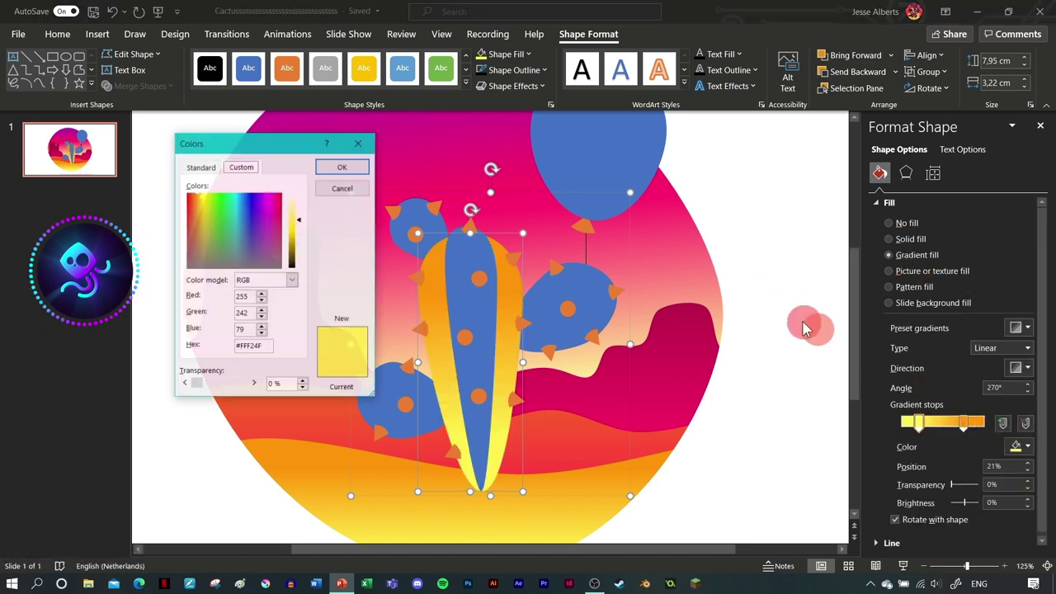
{"action": "left_click_drag", "start_coordinate": [205, 220], "coordinate": [227, 199]}
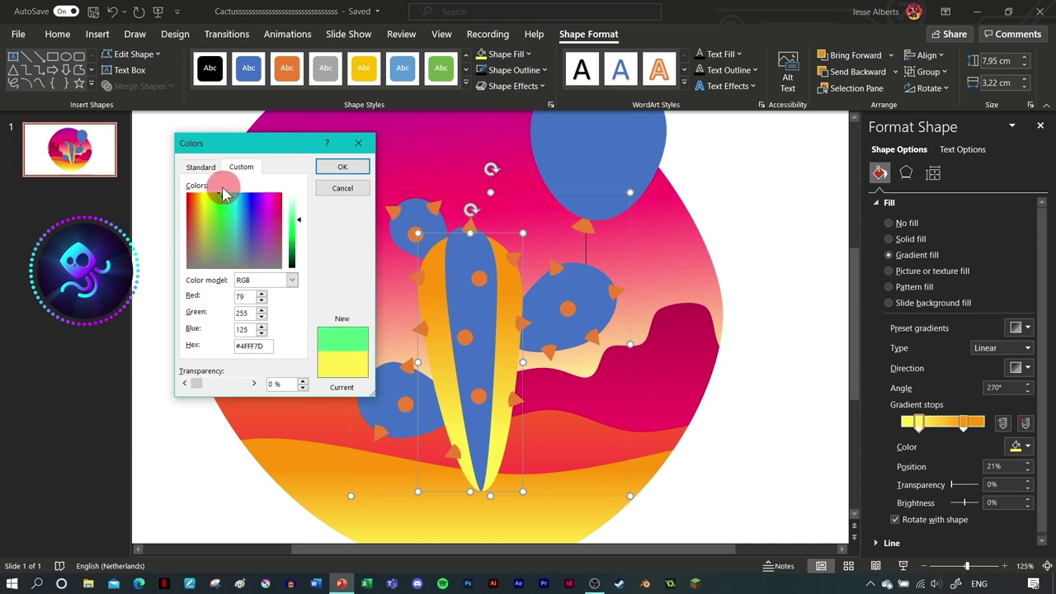
{"action": "left_click", "coordinate": [212, 170]}
{"action": "left_click_drag", "start_coordinate": [318, 212], "coordinate": [295, 238]}
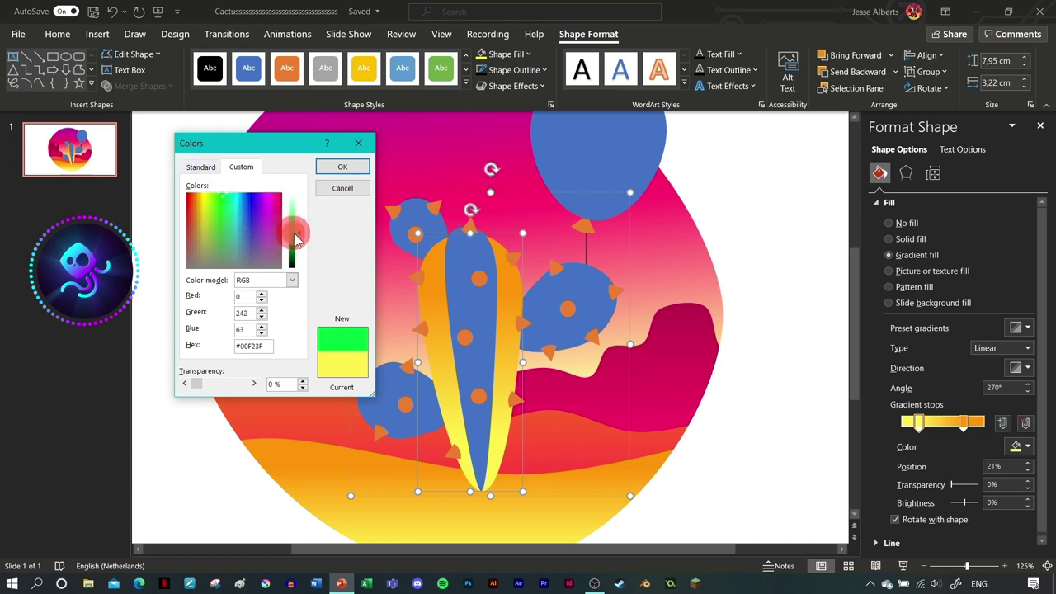
{"action": "left_click", "coordinate": [342, 167]}
{"action": "left_click_drag", "start_coordinate": [921, 425], "coordinate": [943, 425]}
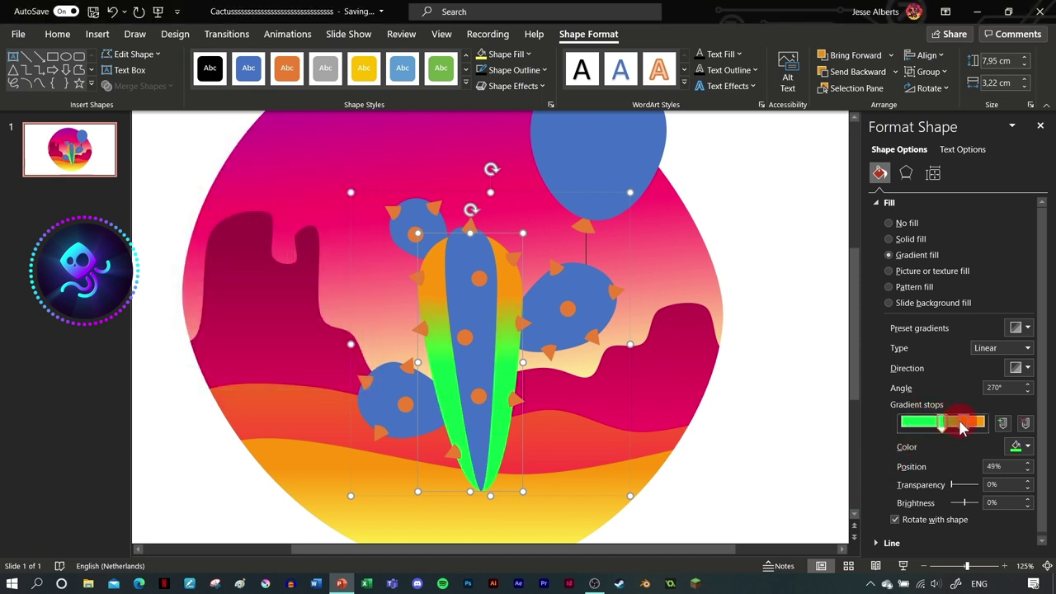
Step: Move the cactus body's orange gradient stop to 100% and recolour it to a custom yellow-green
{"action": "left_click", "coordinate": [982, 426]}
{"action": "left_click", "coordinate": [1016, 446]}
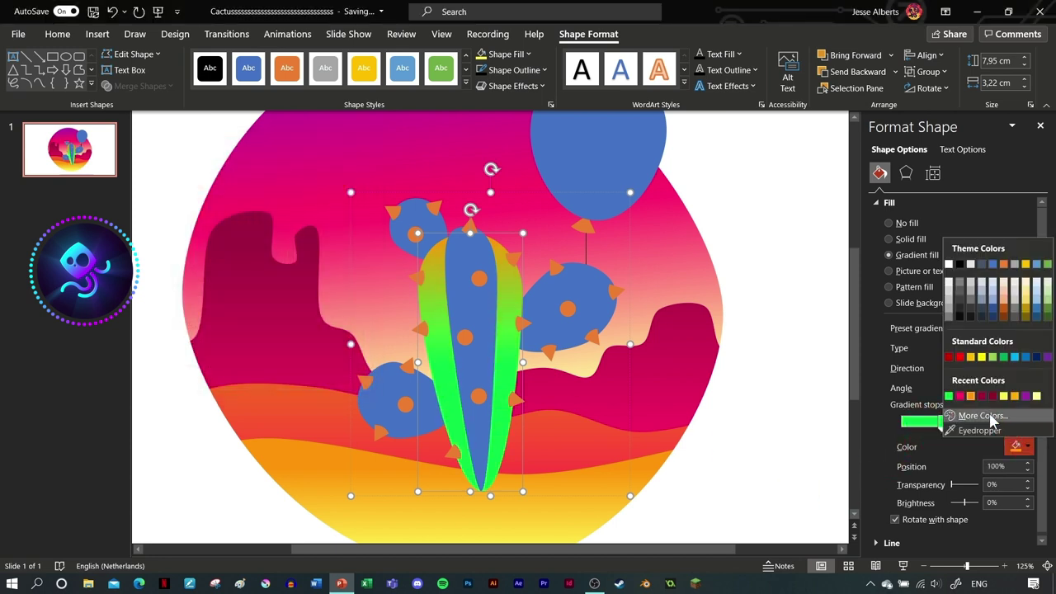
{"action": "left_click", "coordinate": [948, 396]}
{"action": "left_click", "coordinate": [1016, 446]}
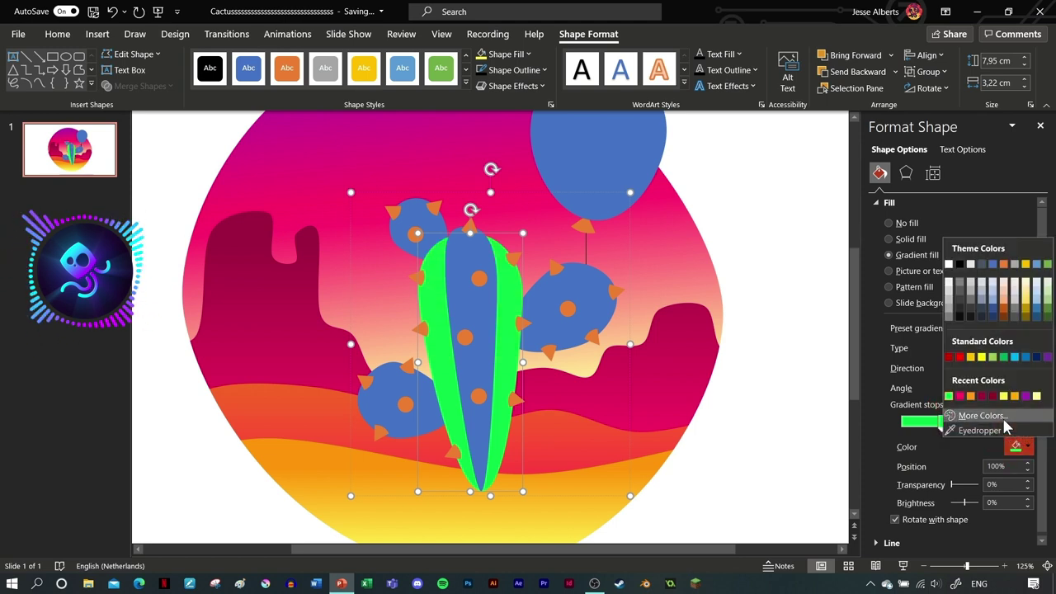
{"action": "left_click", "coordinate": [1004, 420]}
{"action": "left_click_drag", "start_coordinate": [222, 195], "coordinate": [208, 193]}
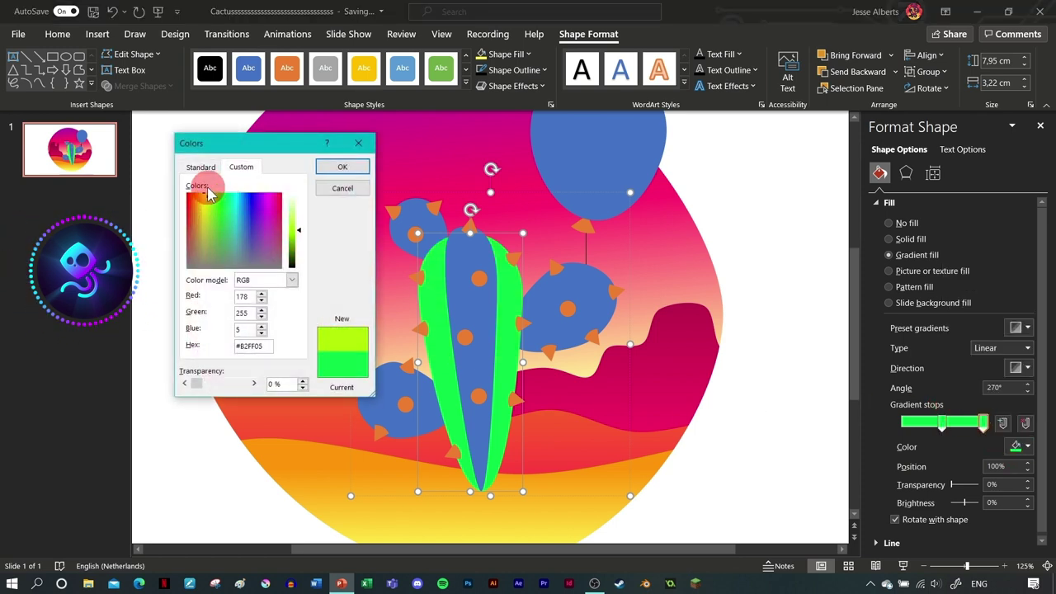
{"action": "mouse_move", "coordinate": [297, 236]}
{"action": "left_mouse_down"}
{"action": "mouse_move", "coordinate": [294, 219]}
{"action": "mouse_move", "coordinate": [296, 229]}
{"action": "left_mouse_up"}
{"action": "left_click", "coordinate": [340, 167]}
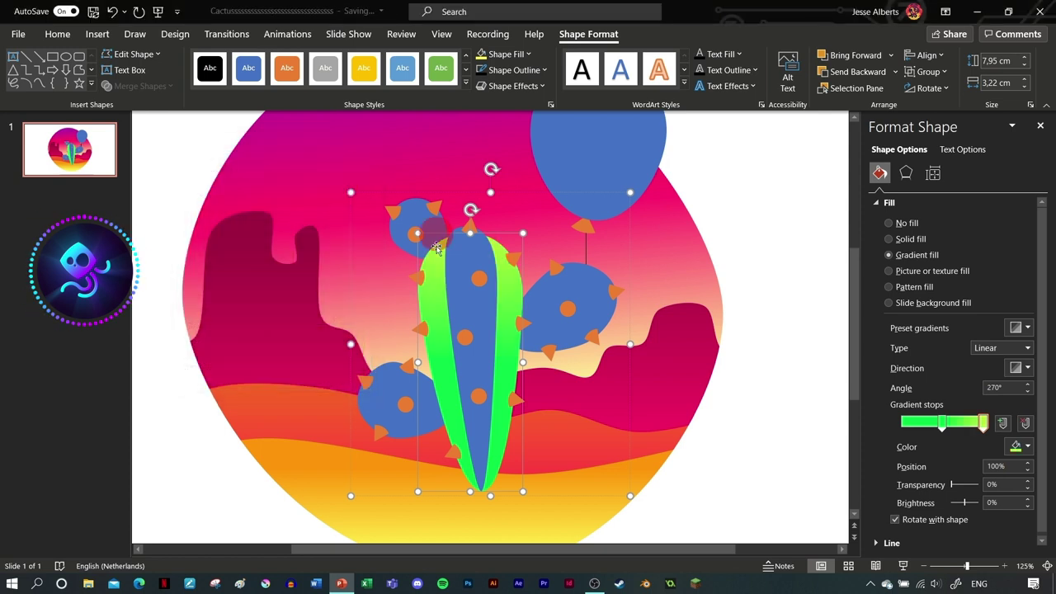
Step: Add a gradient stop at 0% to the cactus body's outer shape and give it the dark green #00A270
{"action": "left_click", "coordinate": [910, 422]}
{"action": "left_click", "coordinate": [1027, 446]}
{"action": "left_click", "coordinate": [989, 413]}
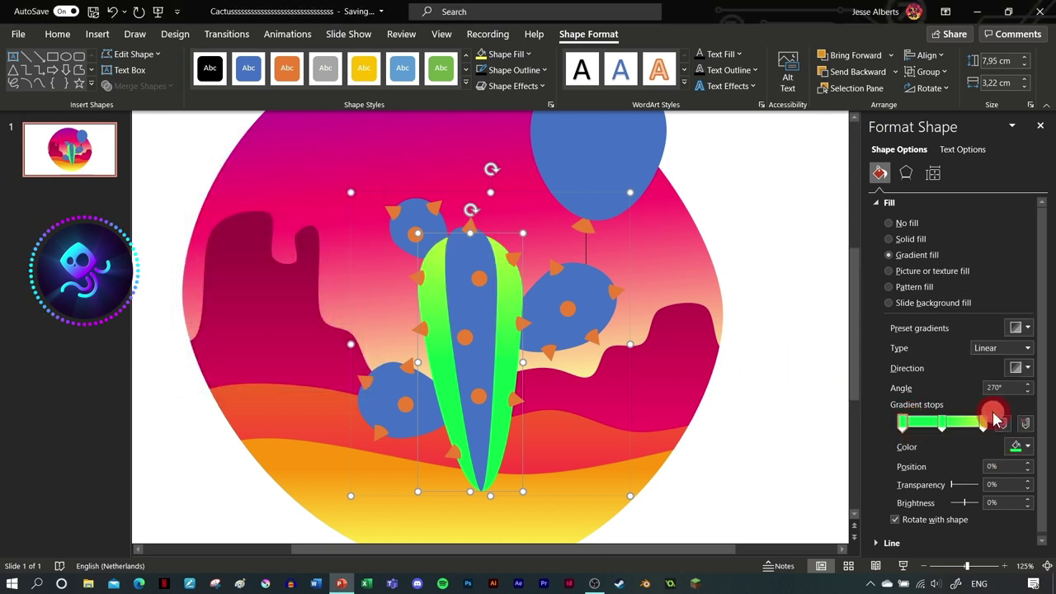
{"action": "left_click", "coordinate": [232, 193]}
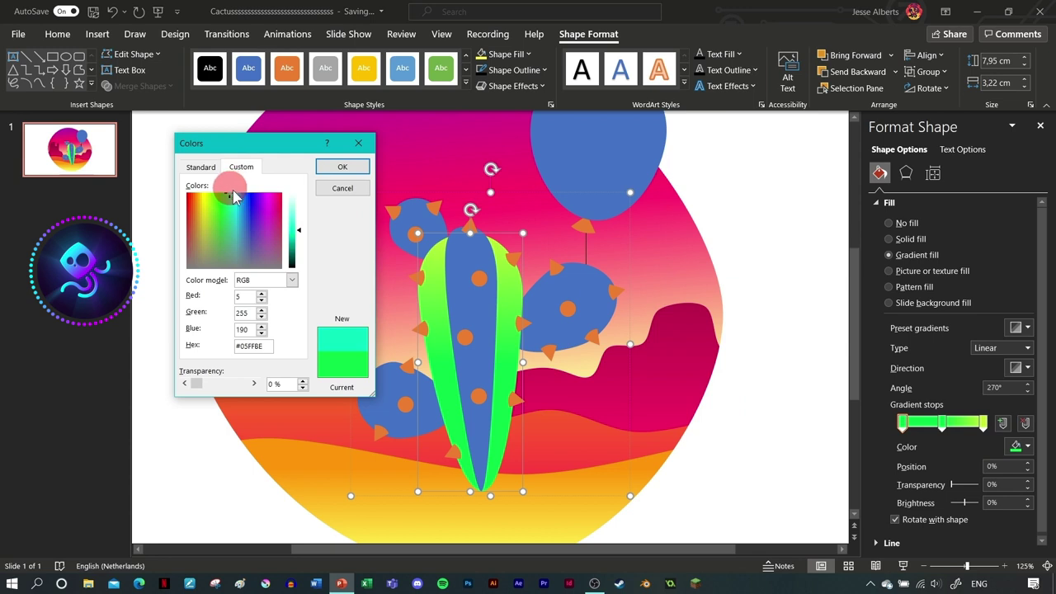
{"action": "left_click_drag", "start_coordinate": [294, 230], "coordinate": [296, 245]}
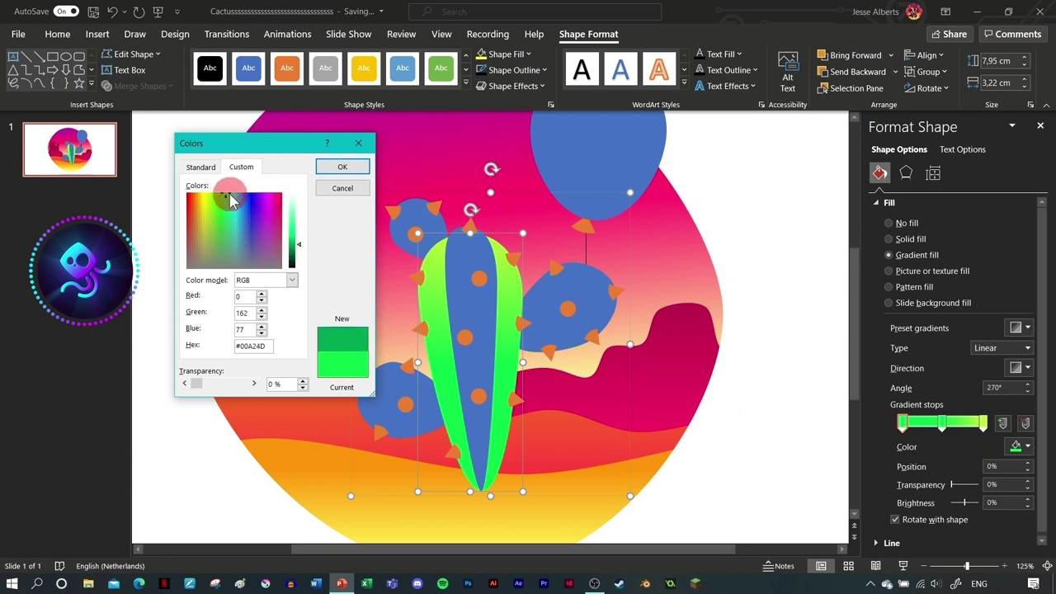
{"action": "left_click", "coordinate": [342, 165]}
Step: Recolour the 0% gradient stop of the cactus body's outer shape to the dark teal #009A88
{"action": "left_click", "coordinate": [1021, 446]}
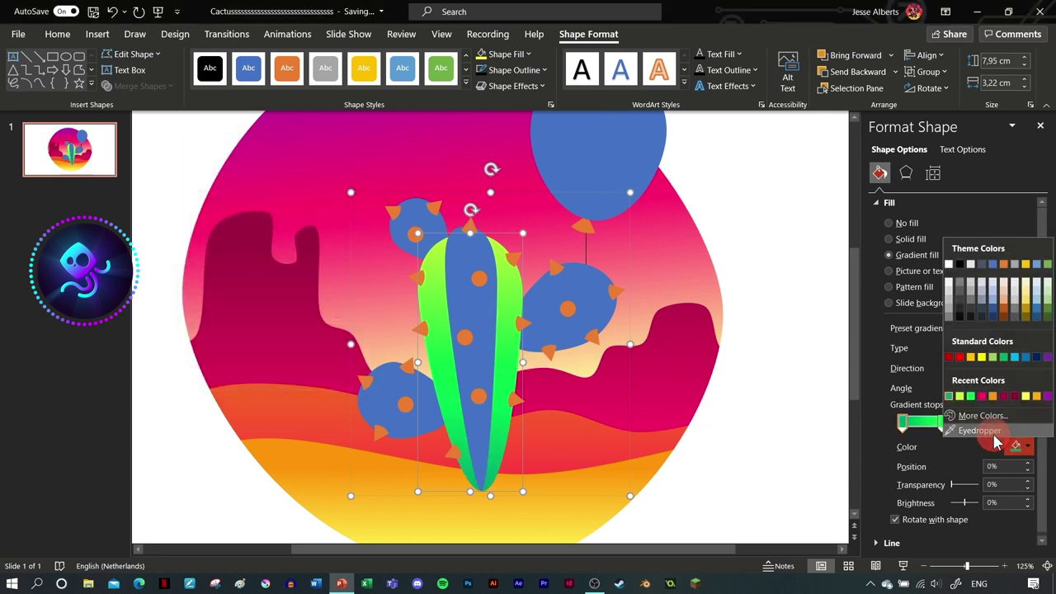
{"action": "left_click", "coordinate": [986, 417]}
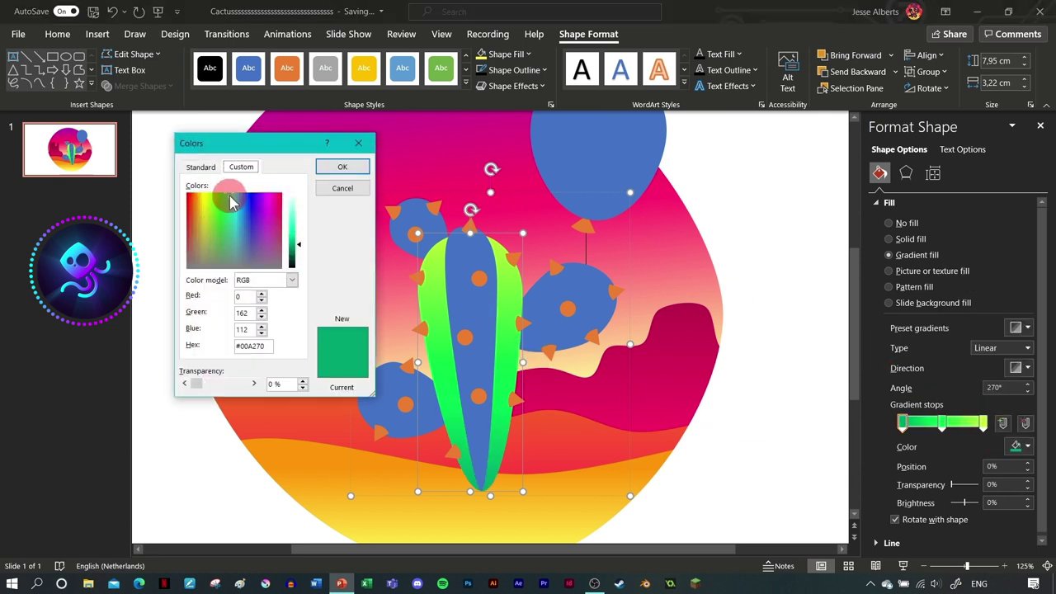
{"action": "left_click", "coordinate": [294, 247]}
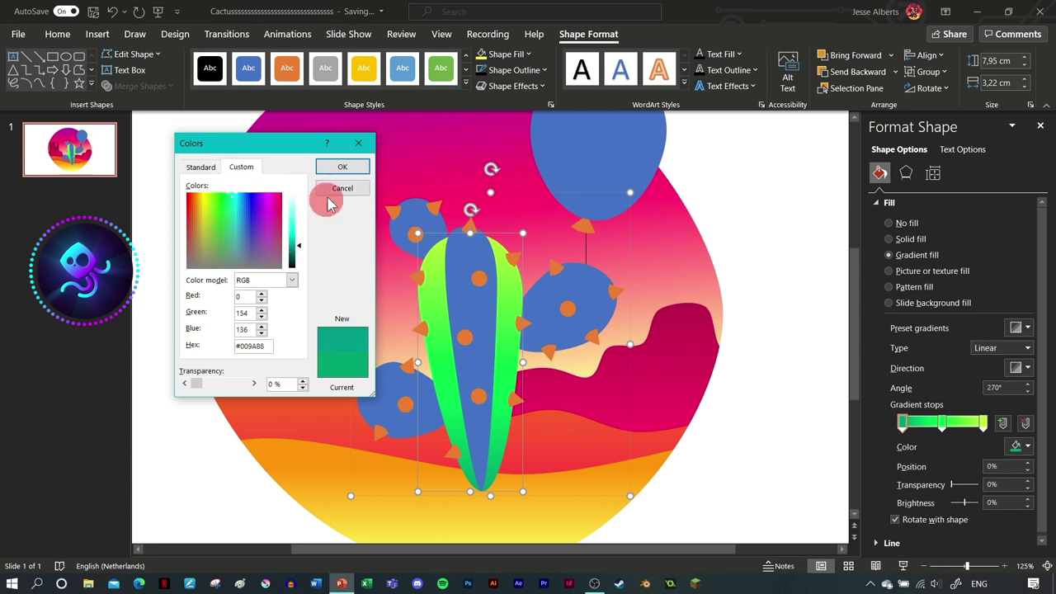
{"action": "left_click", "coordinate": [342, 167]}
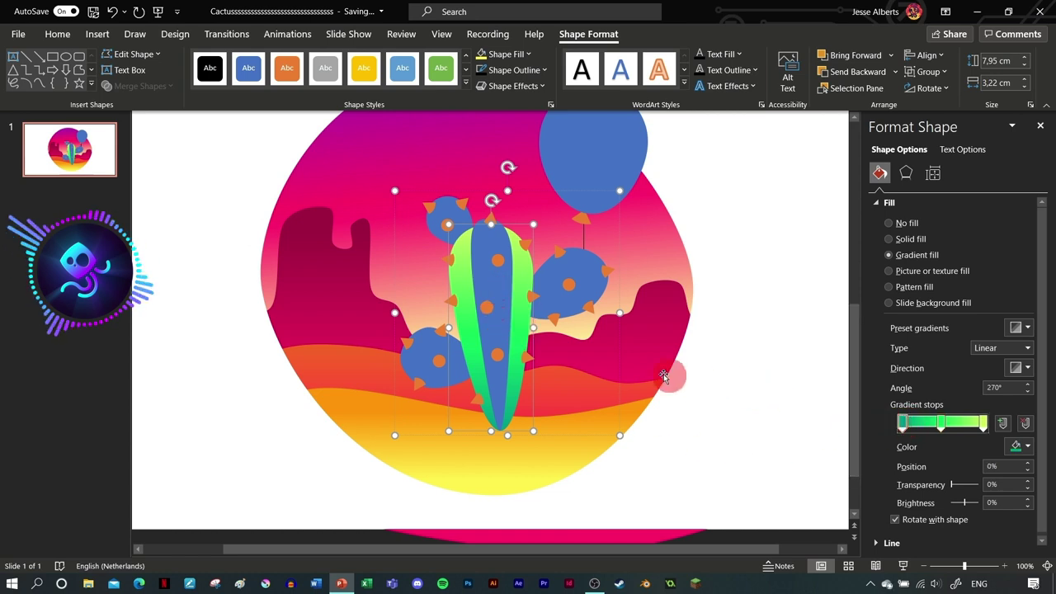
Step: Apply the same green gradient fill to the cactus body's inner stripe and to its three blue arms
{"action": "left_click", "coordinate": [495, 283]}
{"action": "left_click", "coordinate": [915, 255]}
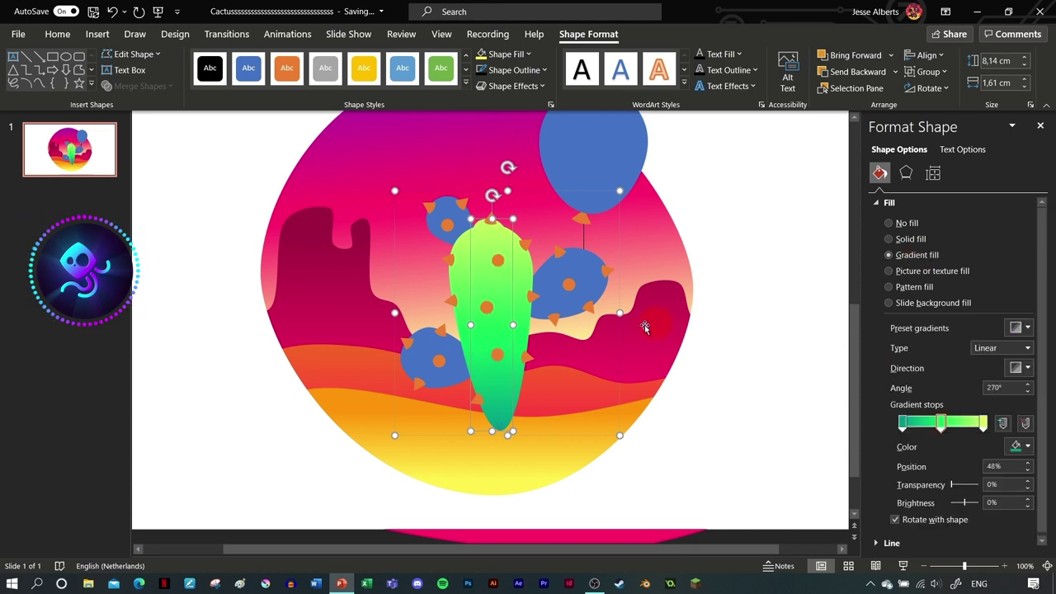
{"action": "left_click", "coordinate": [569, 309]}
{"action": "left_click", "coordinate": [914, 255]}
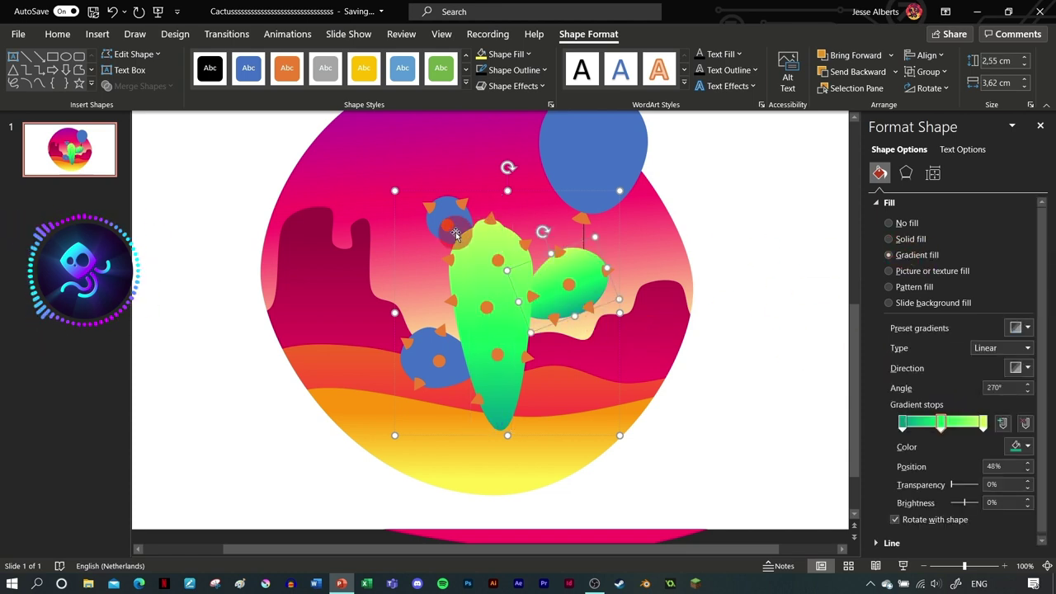
{"action": "left_click", "coordinate": [459, 223]}
{"action": "left_click", "coordinate": [914, 255]}
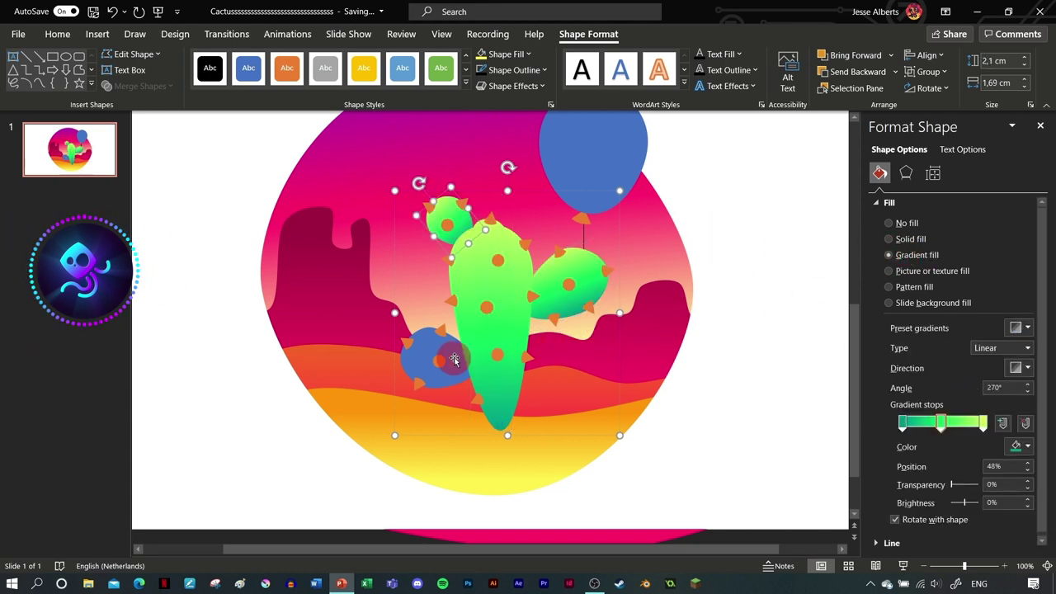
{"action": "left_click", "coordinate": [426, 354]}
{"action": "left_click", "coordinate": [895, 254]}
Step: Set the lower-left arm's gradient to a diagonal 225° direction and shift its stops inward, with the yellow-green one at 88%
{"action": "left_click", "coordinate": [1018, 368]}
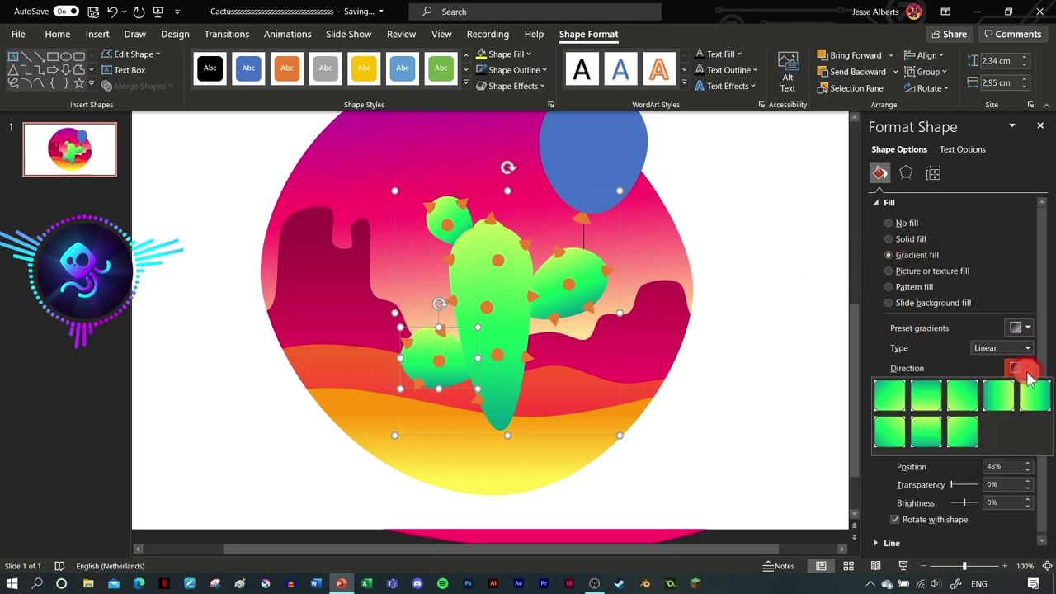
{"action": "left_click", "coordinate": [969, 392]}
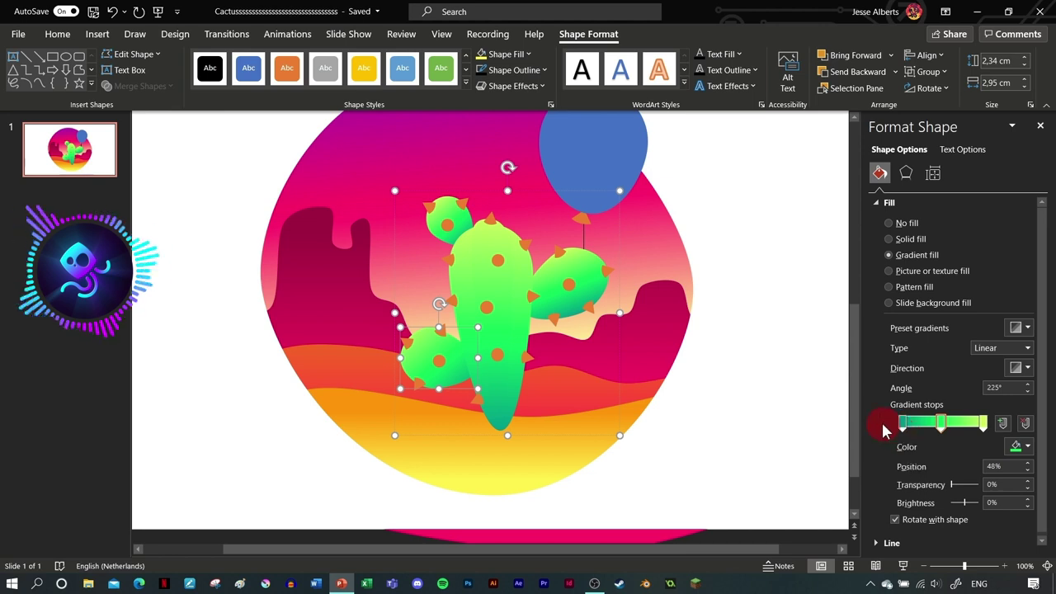
{"action": "left_click_drag", "start_coordinate": [903, 422], "coordinate": [953, 431]}
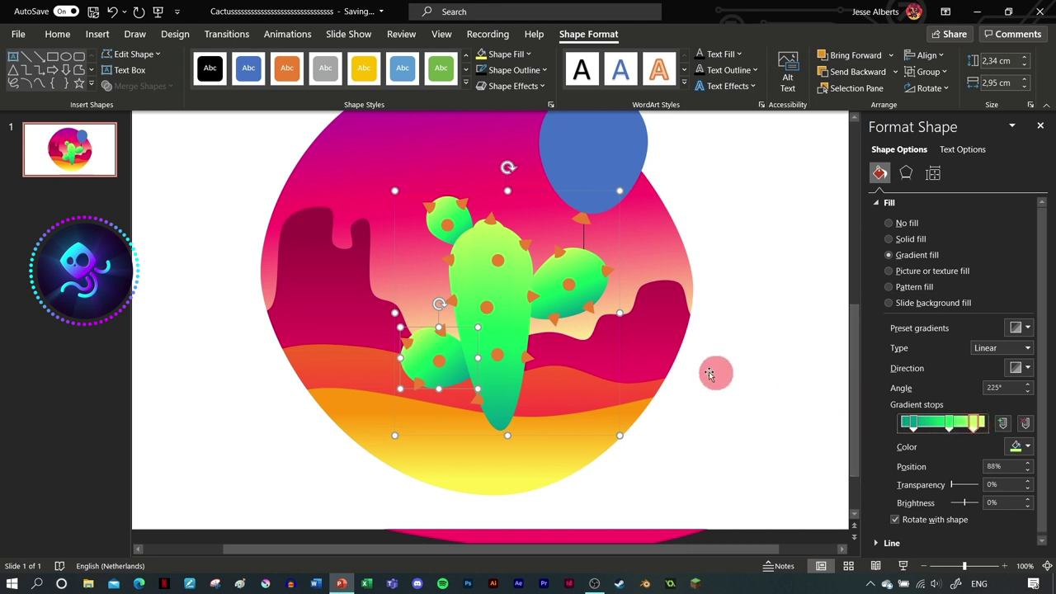
Step: Set the right arm's gradient angle to 260° and move its yellow-green stop to 84%
{"action": "left_click", "coordinate": [556, 299]}
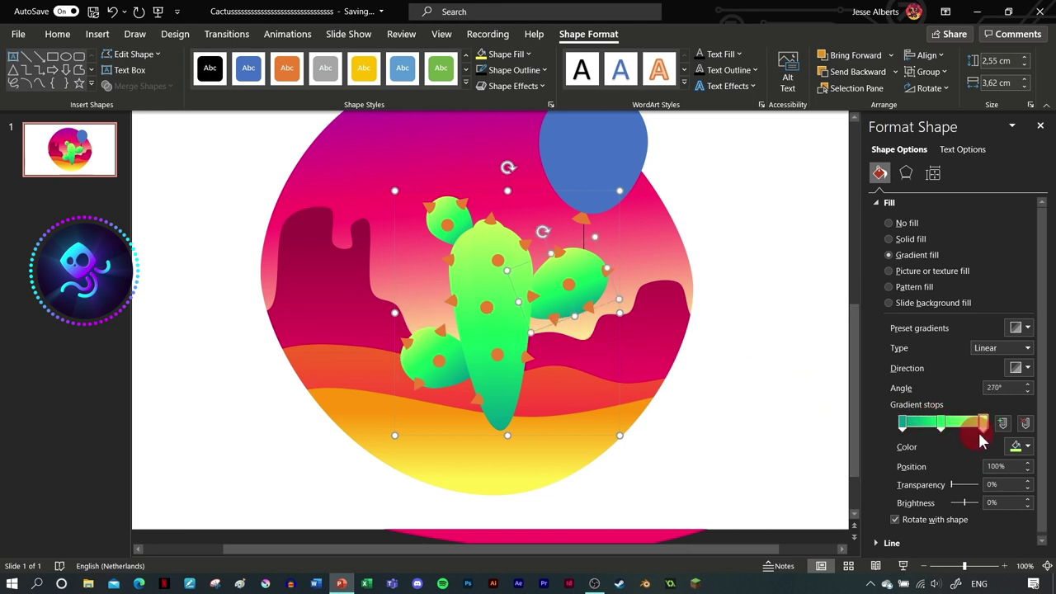
{"action": "left_click", "coordinate": [1029, 391]}
{"action": "left_click", "coordinate": [1030, 391]}
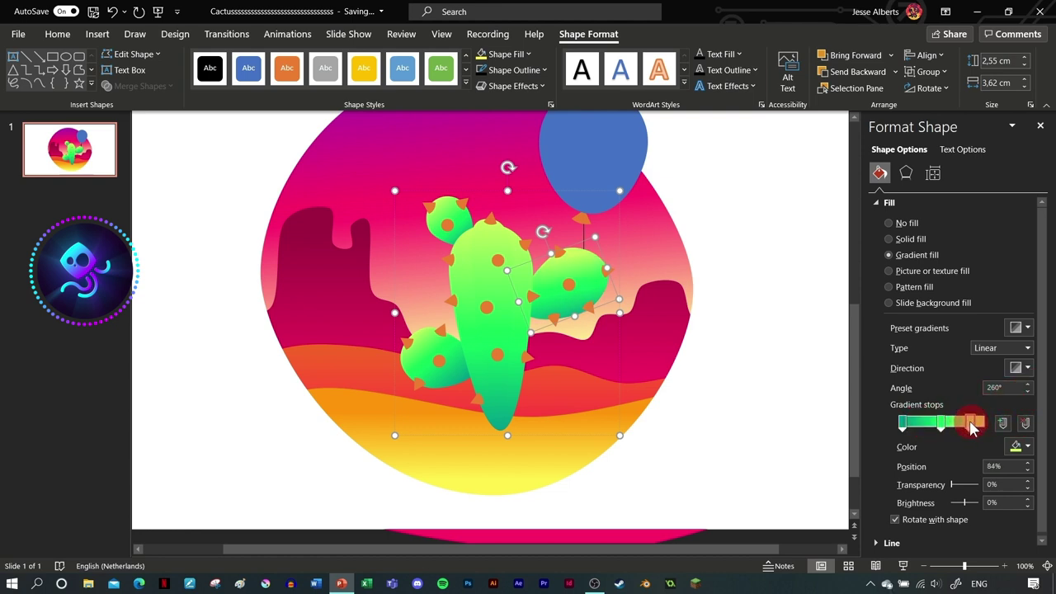
Step: Move the lower-left arm's middle green stop to 52% and its yellow-green stop slightly lower
{"action": "left_click", "coordinate": [438, 360]}
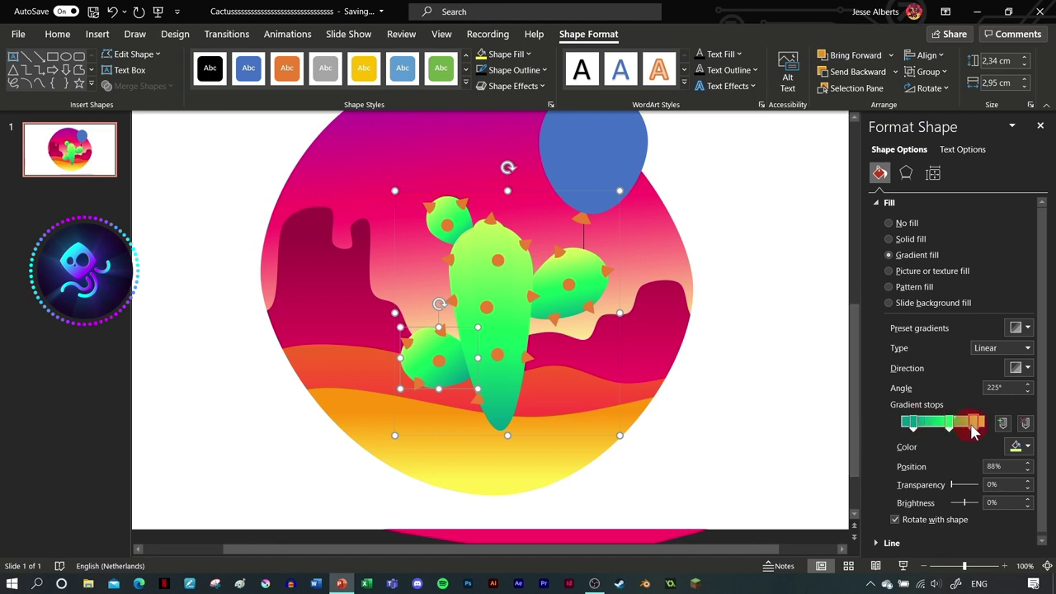
{"action": "left_click_drag", "start_coordinate": [969, 430], "coordinate": [948, 430]}
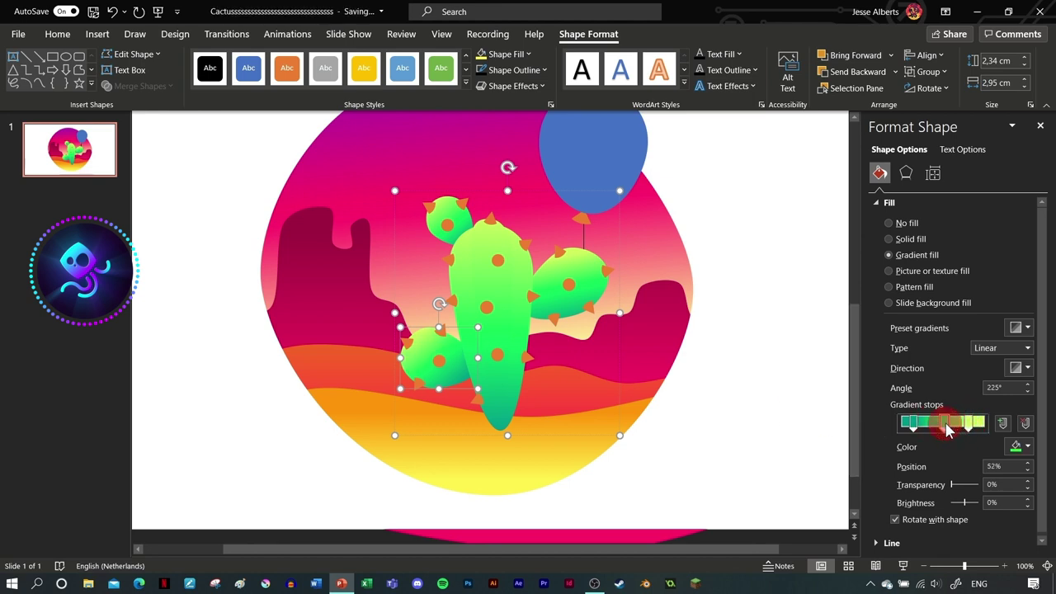
Step: Set the small upper-left arm's gradient angle to 280° and move its yellow-green stop to 93%
{"action": "left_click", "coordinate": [460, 224]}
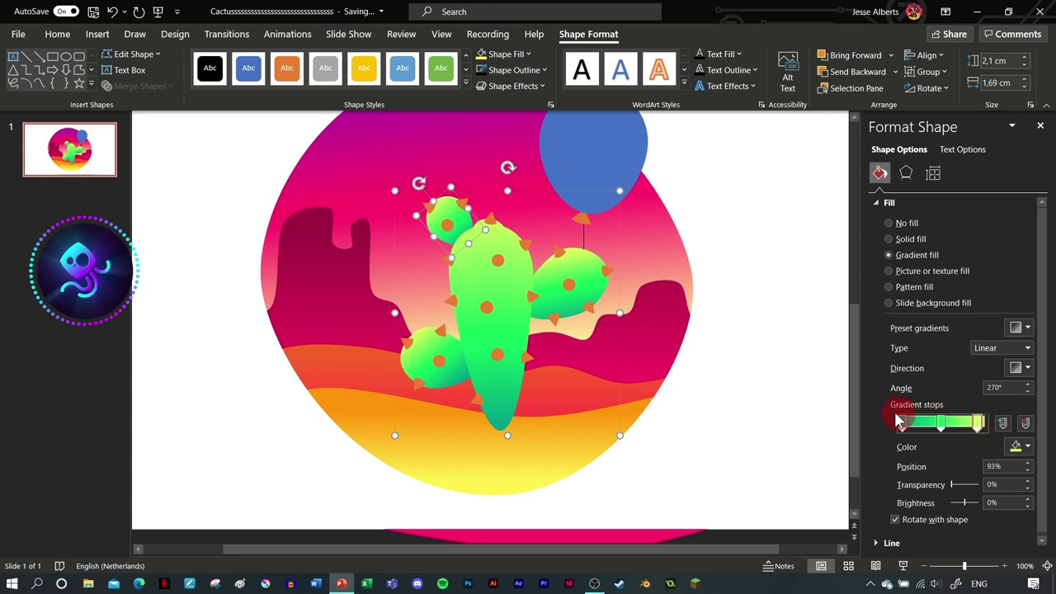
{"action": "left_click", "coordinate": [477, 277]}
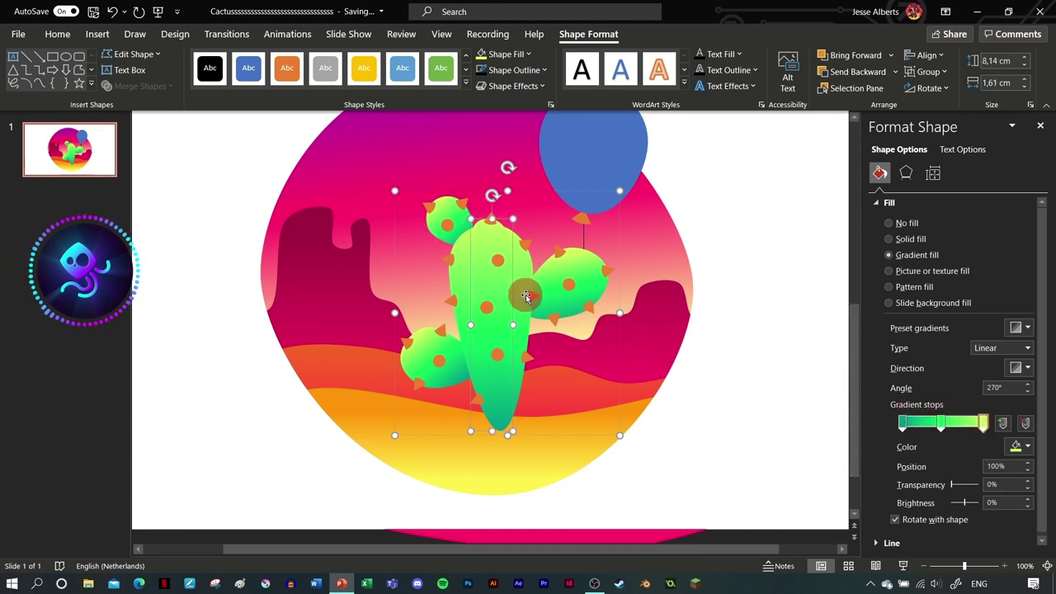
{"action": "left_click", "coordinate": [444, 229]}
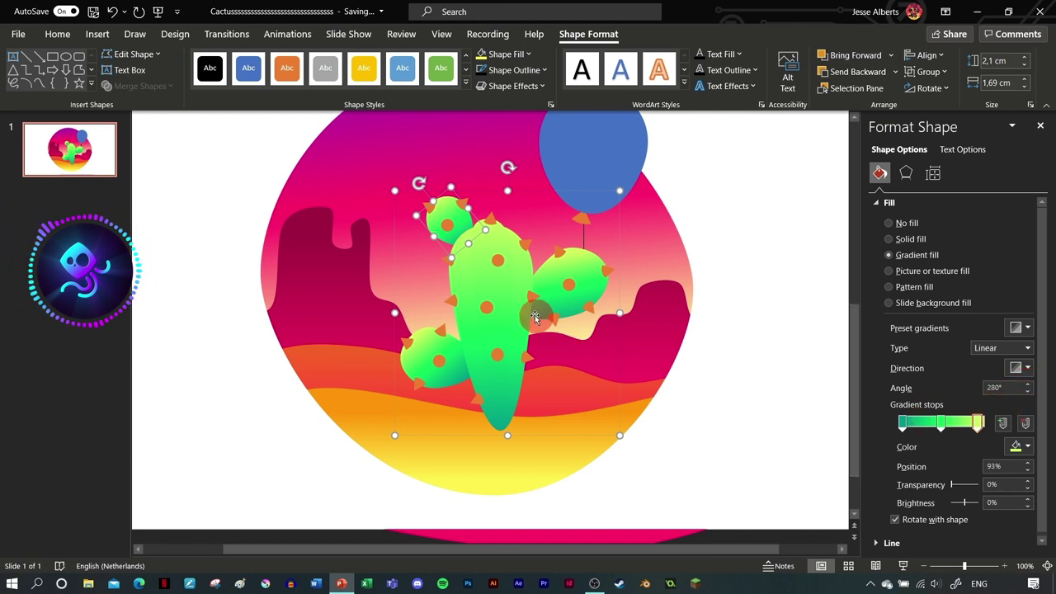
Step: Recolour the 0% gradient stop of the cactus body's inner stripe to the lighter green #00B87F
{"action": "left_click", "coordinate": [487, 289]}
{"action": "left_click", "coordinate": [920, 422]}
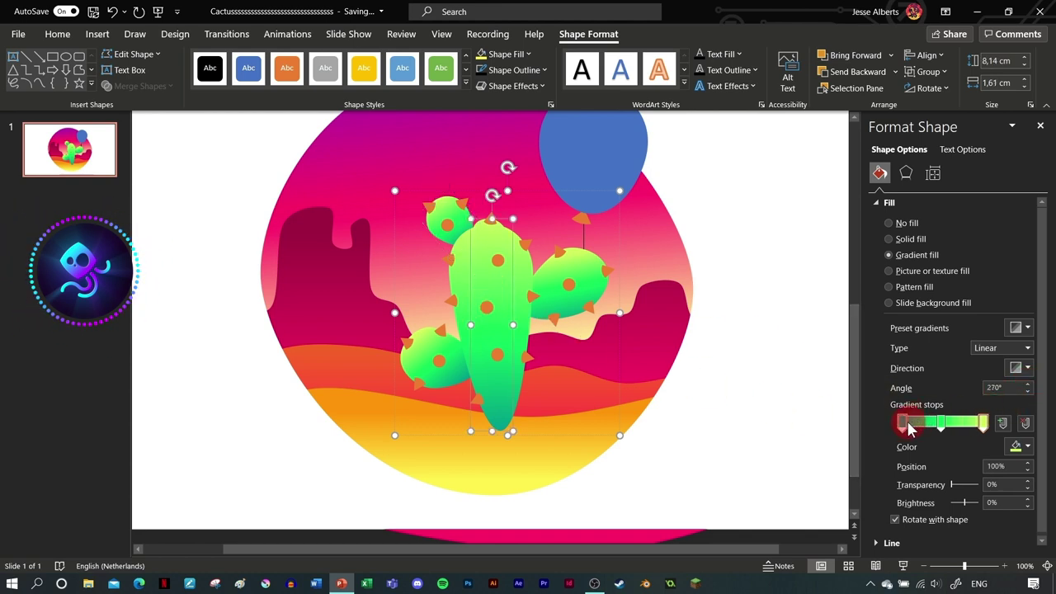
{"action": "left_click", "coordinate": [903, 424]}
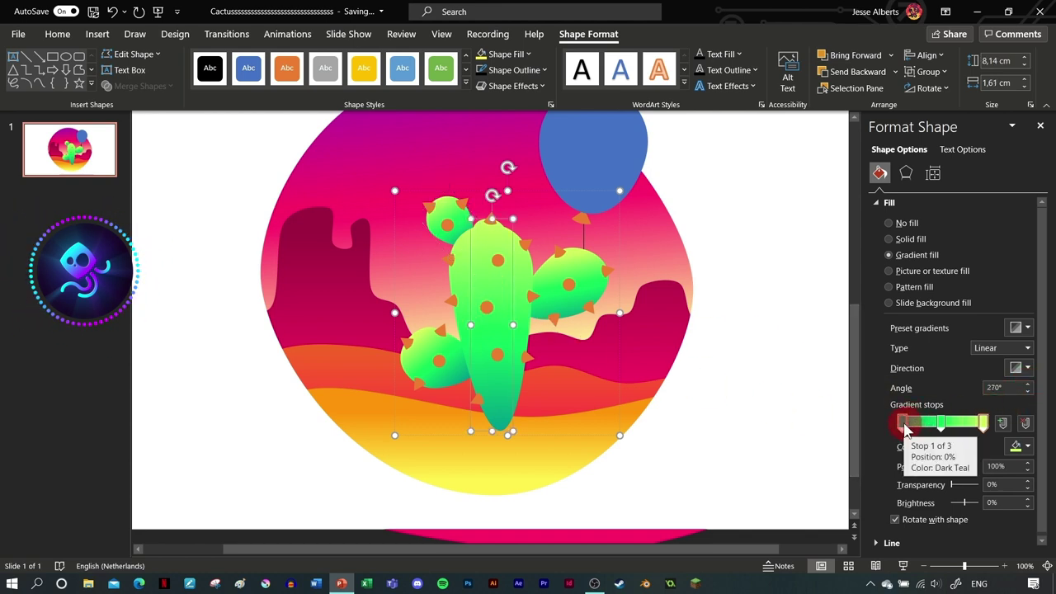
{"action": "left_click", "coordinate": [1018, 448]}
{"action": "left_click", "coordinate": [982, 416]}
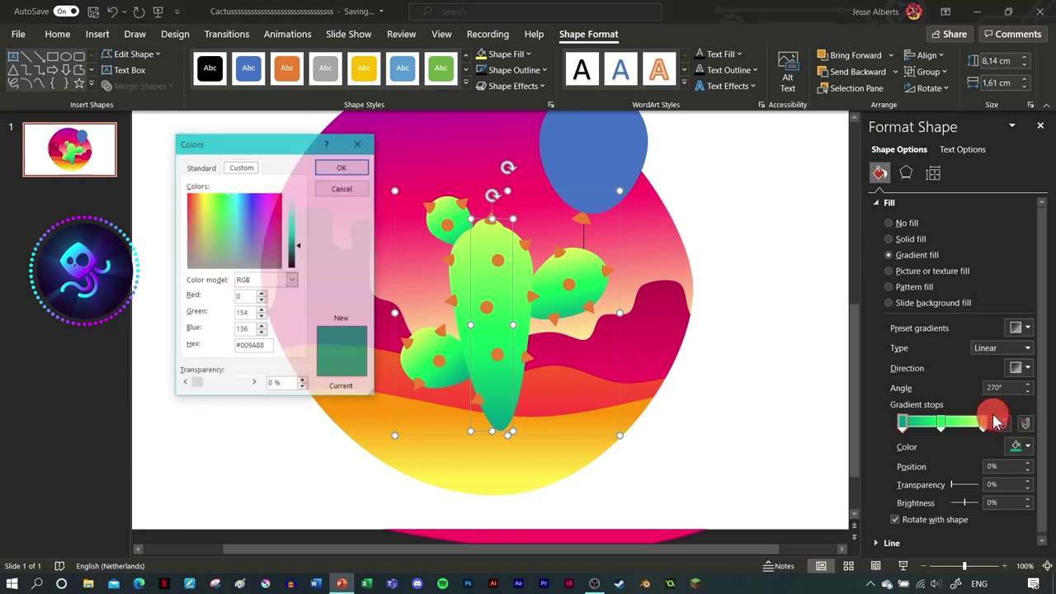
{"action": "left_click", "coordinate": [296, 244]}
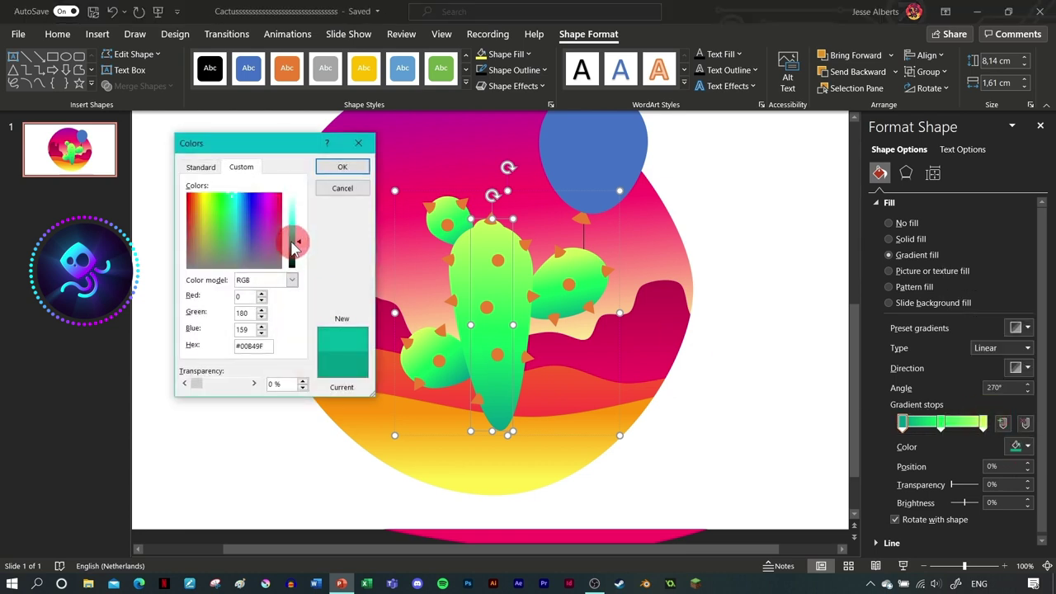
{"action": "left_click_drag", "start_coordinate": [295, 244], "coordinate": [270, 238]}
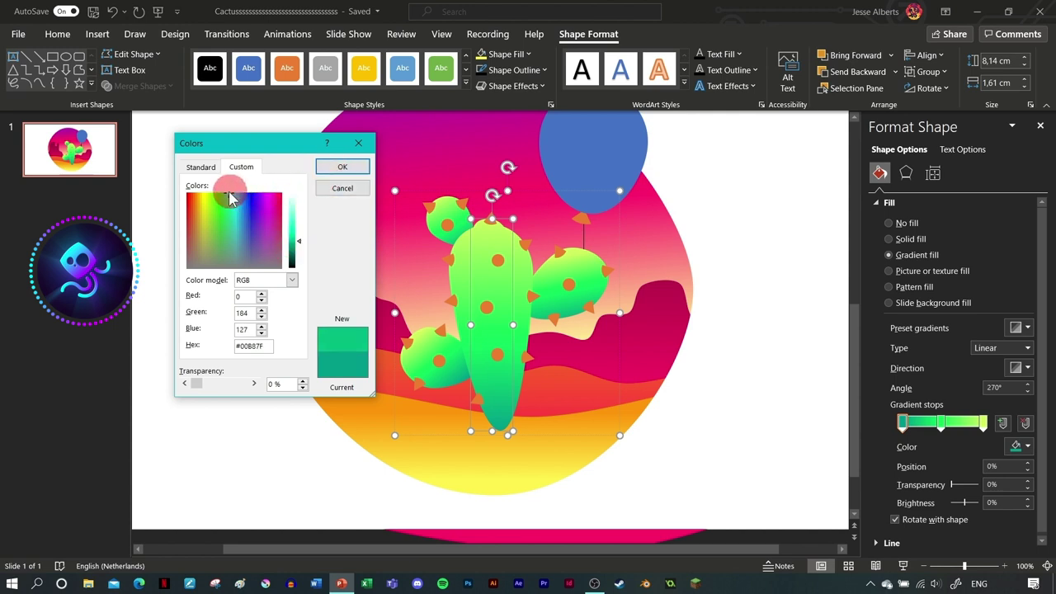
{"action": "left_click", "coordinate": [343, 167]}
Step: Move the inner stripe's middle green stop to 40% and its yellow-green stop to 91%
{"action": "left_click", "coordinate": [983, 423]}
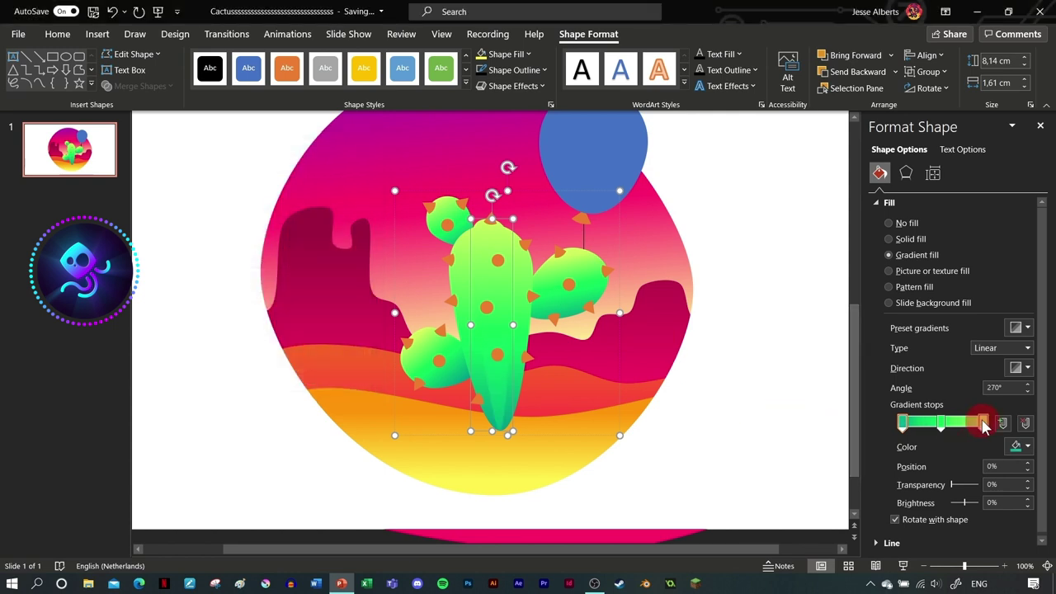
{"action": "left_click", "coordinate": [941, 425]}
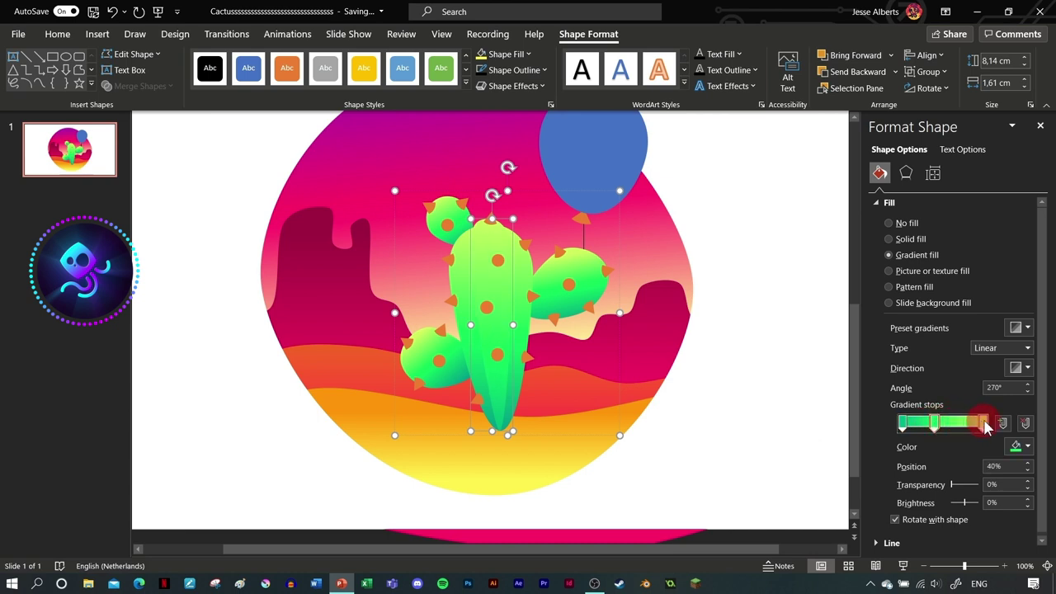
{"action": "left_click_drag", "start_coordinate": [985, 427], "coordinate": [967, 428]}
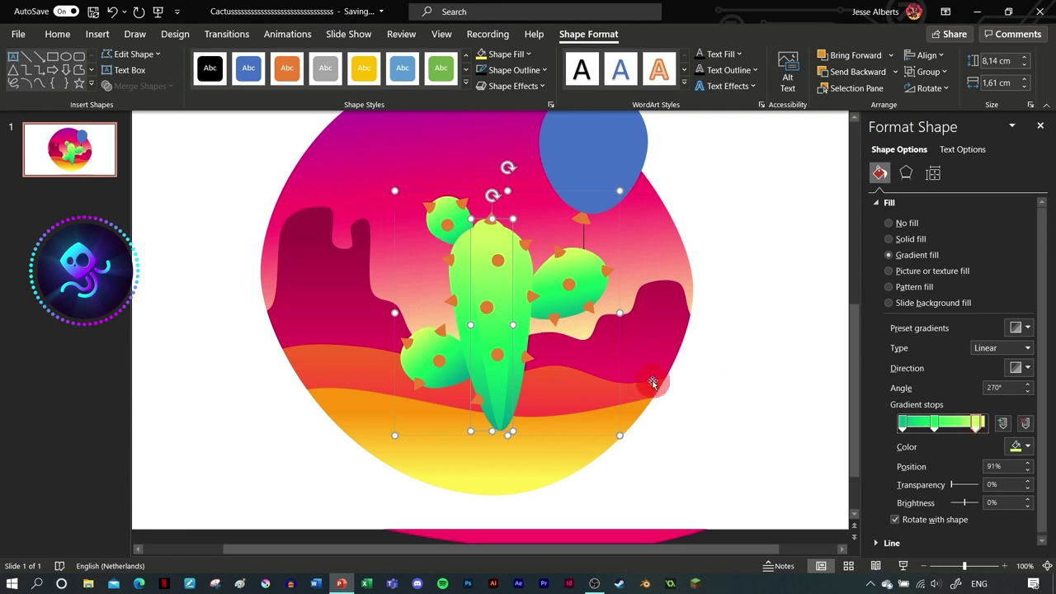
Step: Shift the inner stripe's green and yellow-green stops lower and add a fourth stop at 100% in a lighter custom yellow
{"action": "left_click", "coordinate": [936, 422]}
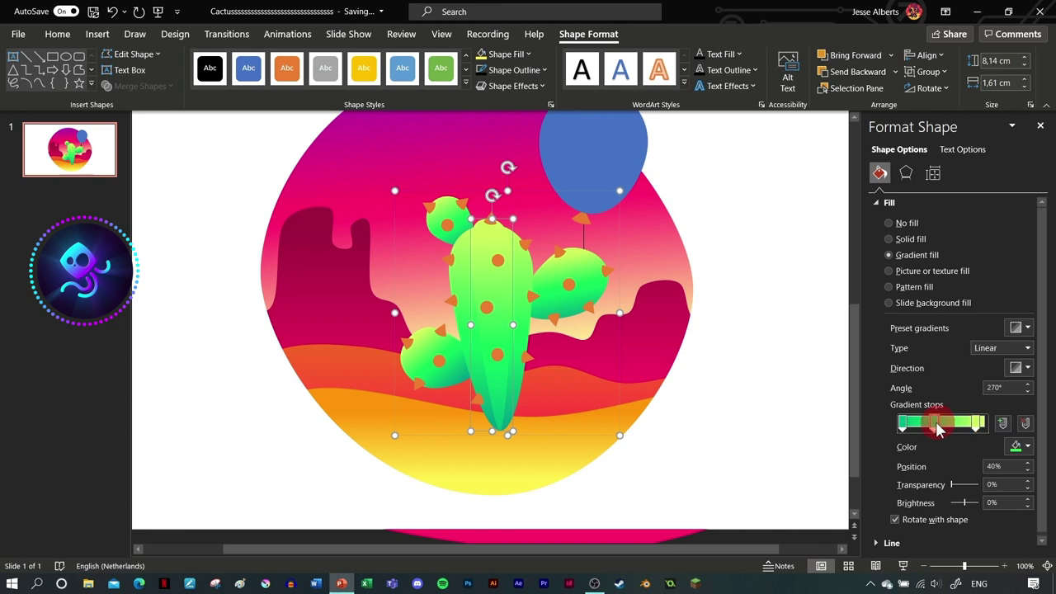
{"action": "left_click_drag", "start_coordinate": [938, 421], "coordinate": [964, 429]}
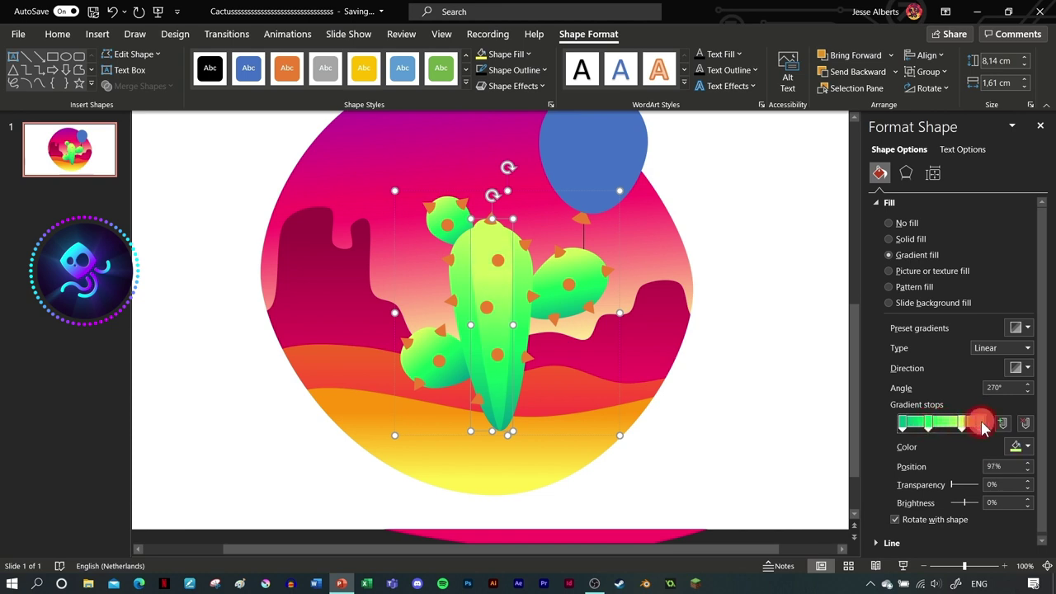
{"action": "left_click_drag", "start_coordinate": [982, 425], "coordinate": [985, 425]}
{"action": "left_click", "coordinate": [1017, 444]}
{"action": "left_click", "coordinate": [971, 427]}
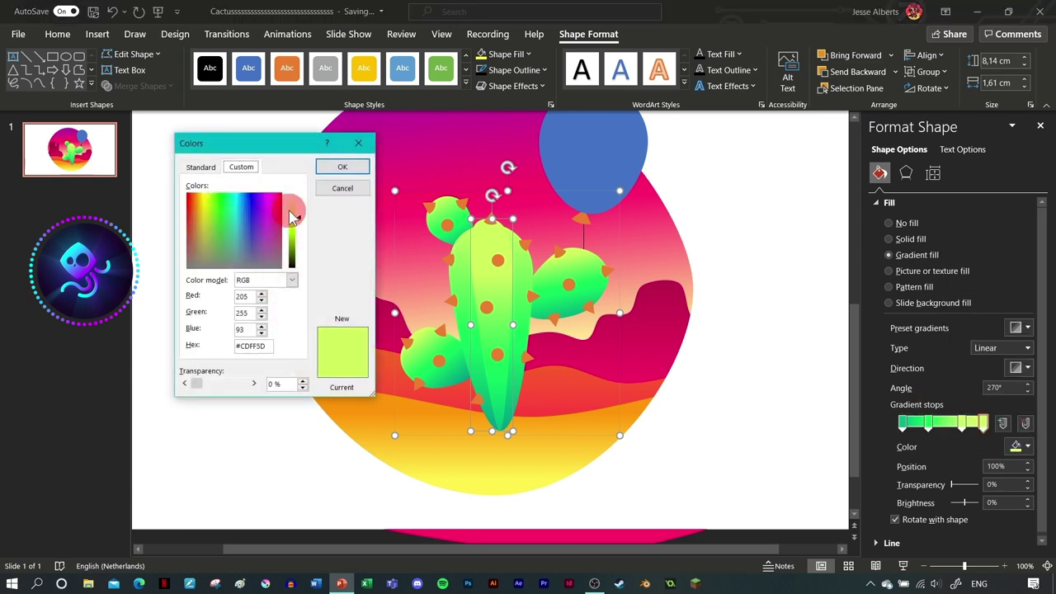
{"action": "left_click", "coordinate": [344, 168]}
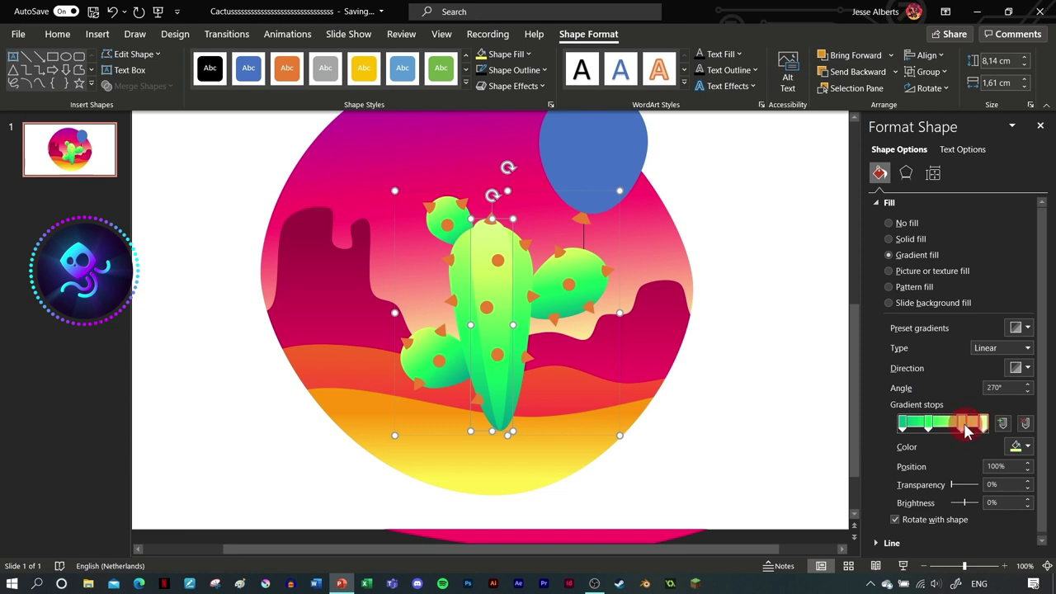
{"action": "left_click", "coordinate": [801, 407]}
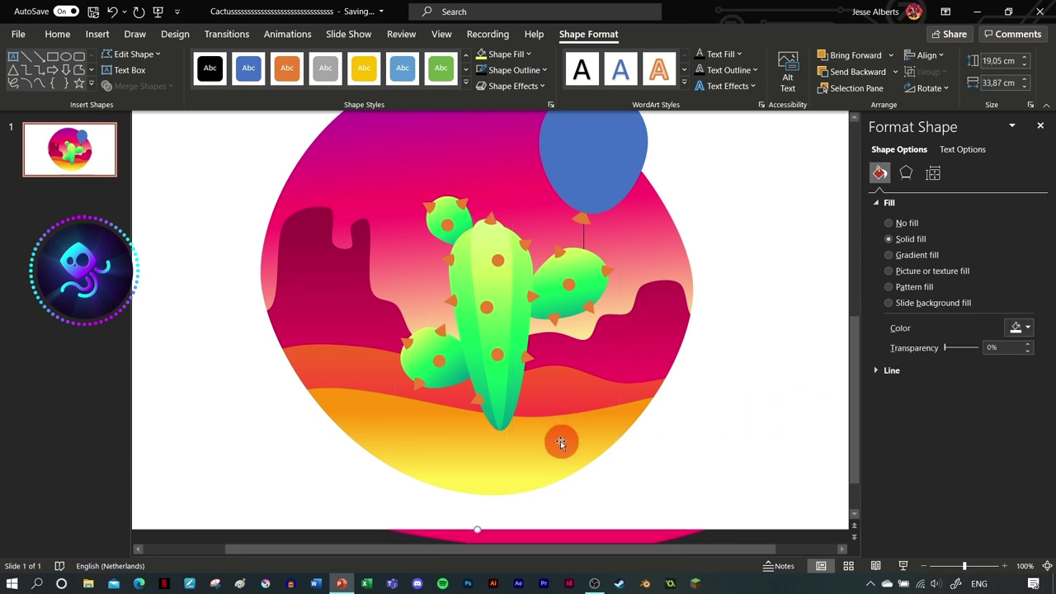
Step: Select every orange spike and dot inside the cactus group, cut them out and paste them back onto the slide
{"action": "left_click", "coordinate": [493, 356]}
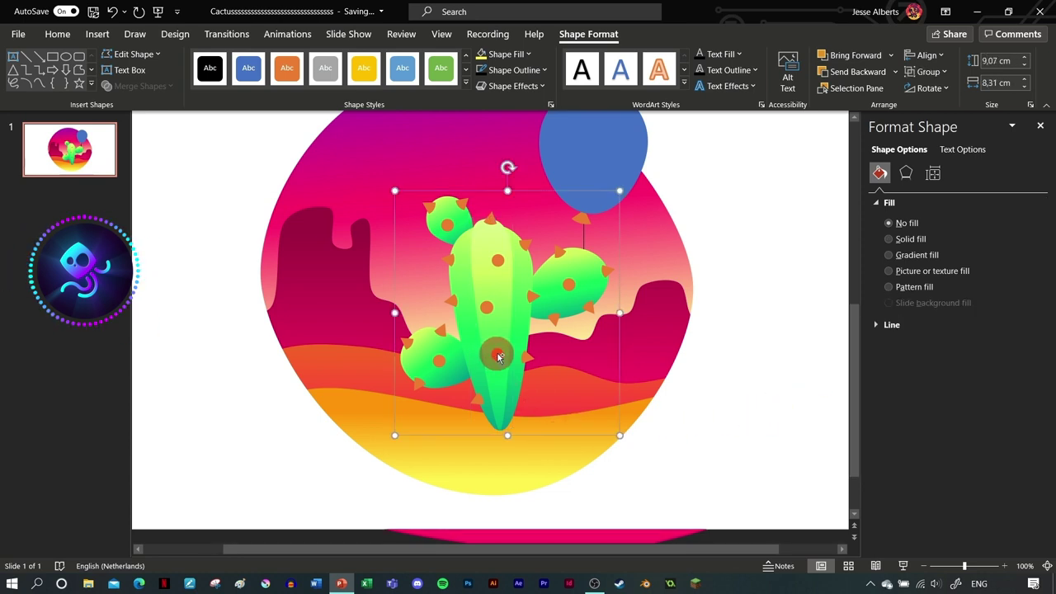
{"action": "scroll", "coordinate": [498, 356], "scroll_direction": "up", "scroll_amount": 2}
{"action": "left_click", "coordinate": [476, 388]}
{"action": "left_click", "coordinate": [523, 396], "text": "ctrl"}
{"action": "left_click", "coordinate": [443, 456], "text": "ctrl"}
{"action": "left_click", "coordinate": [389, 399], "text": "ctrl"}
{"action": "left_click", "coordinate": [358, 435], "text": "ctrl"}
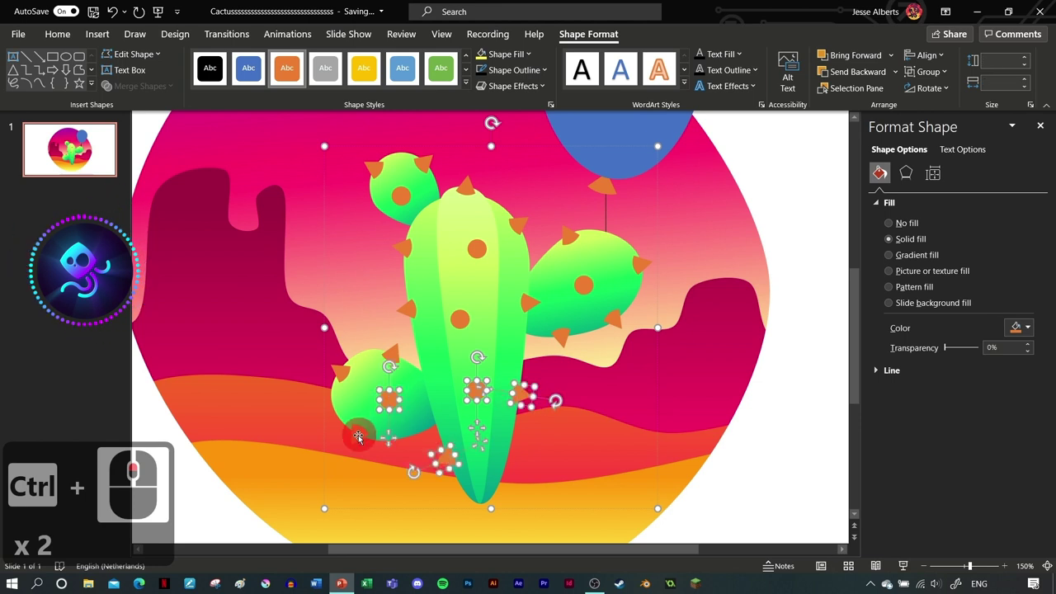
{"action": "left_click", "coordinate": [340, 368], "text": "ctrl"}
{"action": "left_click", "coordinate": [392, 346], "text": "ctrl"}
{"action": "left_click", "coordinate": [406, 314], "text": "ctrl"}
{"action": "left_click", "coordinate": [460, 317], "text": "ctrl"}
{"action": "left_click", "coordinate": [475, 248], "text": "ctrl"}
{"action": "left_click", "coordinate": [421, 252], "text": "ctrl"}
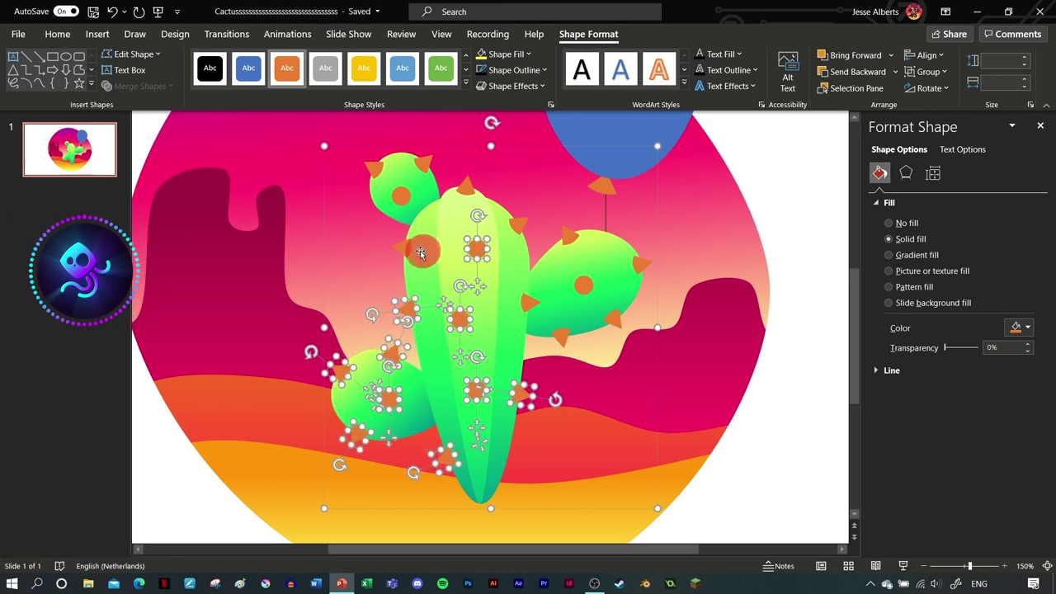
{"action": "left_click", "coordinate": [401, 196], "text": "ctrl"}
{"action": "left_click", "coordinate": [373, 169], "text": "ctrl"}
{"action": "left_click", "coordinate": [424, 163], "text": "ctrl"}
{"action": "left_click", "coordinate": [466, 185], "text": "ctrl"}
{"action": "left_click", "coordinate": [514, 221], "text": "ctrl"}
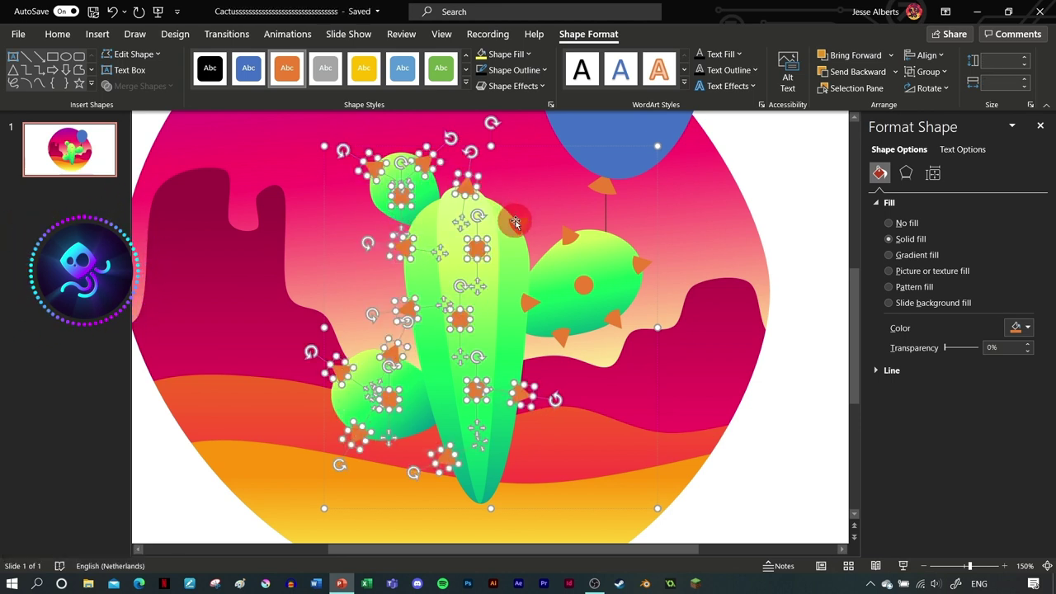
{"action": "left_click", "coordinate": [522, 302], "text": "ctrl"}
{"action": "left_click", "coordinate": [561, 335], "text": "ctrl"}
{"action": "left_click", "coordinate": [583, 285], "text": "ctrl"}
{"action": "left_click", "coordinate": [569, 237], "text": "ctrl"}
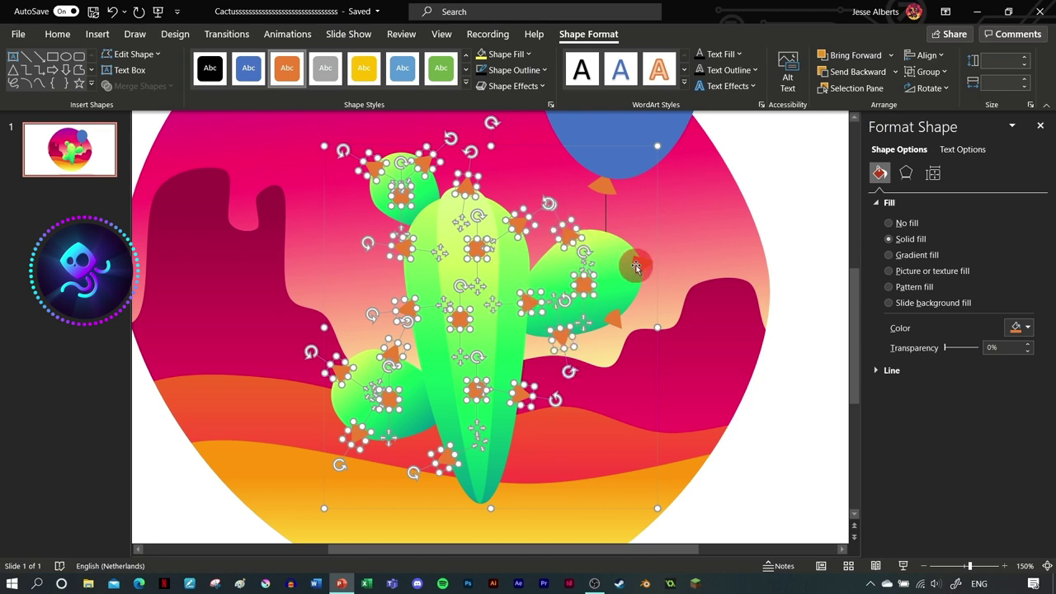
{"action": "left_click", "coordinate": [635, 265], "text": "ctrl"}
{"action": "left_click", "coordinate": [611, 320], "text": "ctrl"}
{"action": "key", "text": "ctrl+x"}
{"action": "key", "text": "ctrl+v"}
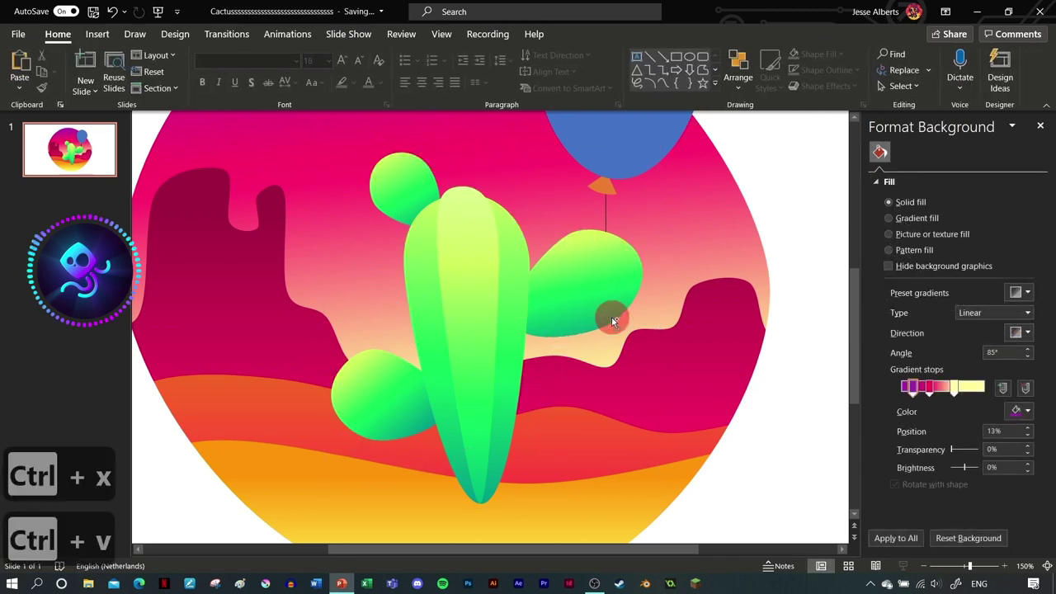
Step: Group the pasted spikes and dots into one object separate from the cactus
{"action": "left_click", "coordinate": [588, 34]}
{"action": "left_click", "coordinate": [928, 72]}
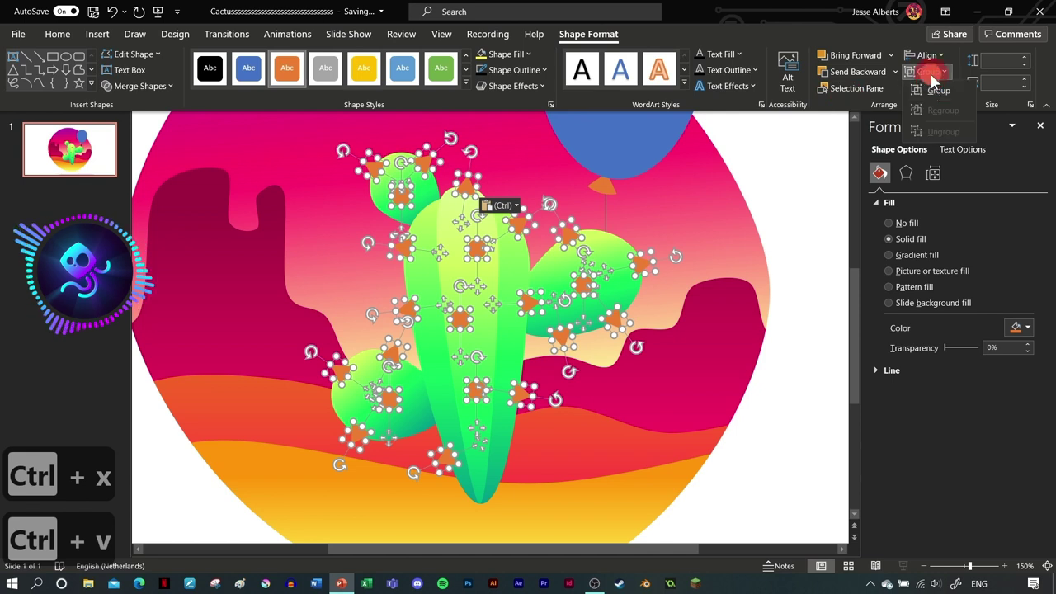
{"action": "left_click", "coordinate": [925, 88]}
{"action": "scroll", "coordinate": [565, 357], "scroll_direction": "down", "scroll_amount": 2, "text": "ctrl"}
{"action": "scroll", "coordinate": [566, 356], "scroll_direction": "down", "scroll_amount": 1}
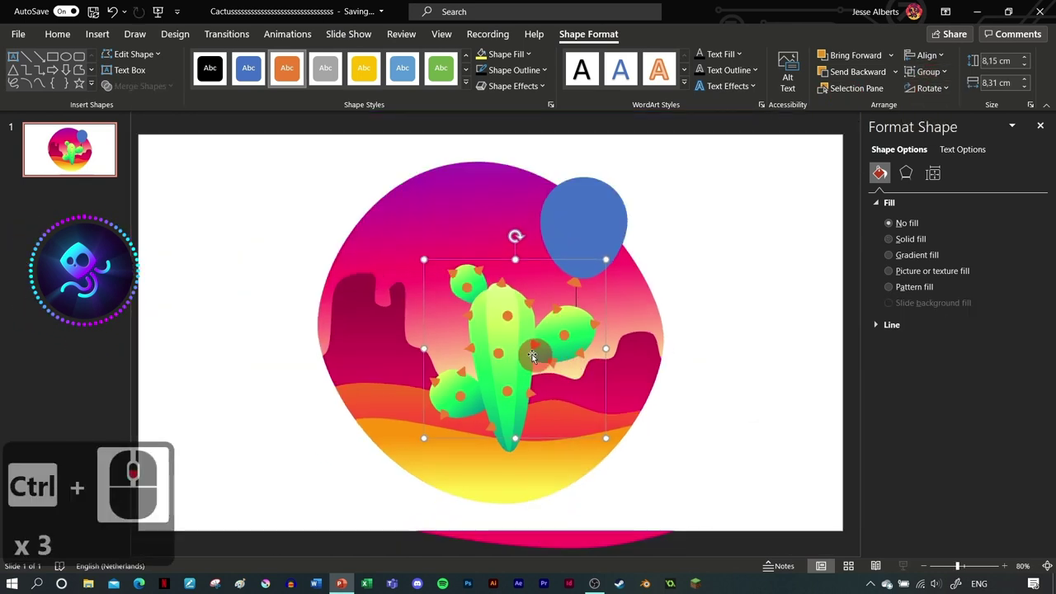
Step: Give the spike group a gradient fill, dropping the pink stop and recolouring the pale yellow stop at 64% to white
{"action": "left_click", "coordinate": [925, 257]}
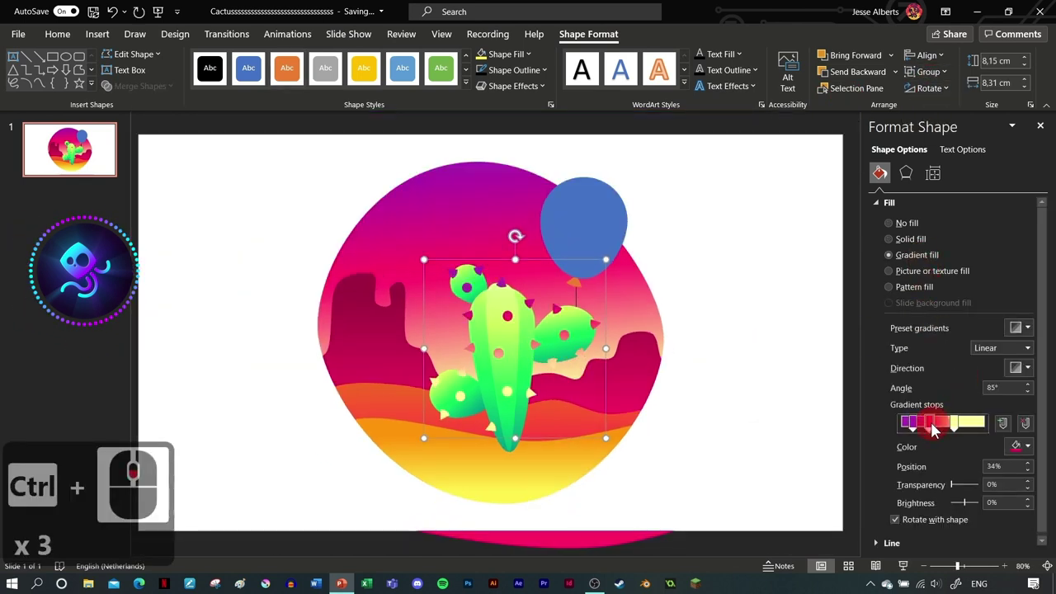
{"action": "left_click_drag", "start_coordinate": [933, 425], "coordinate": [956, 425]}
{"action": "left_click", "coordinate": [1020, 445]}
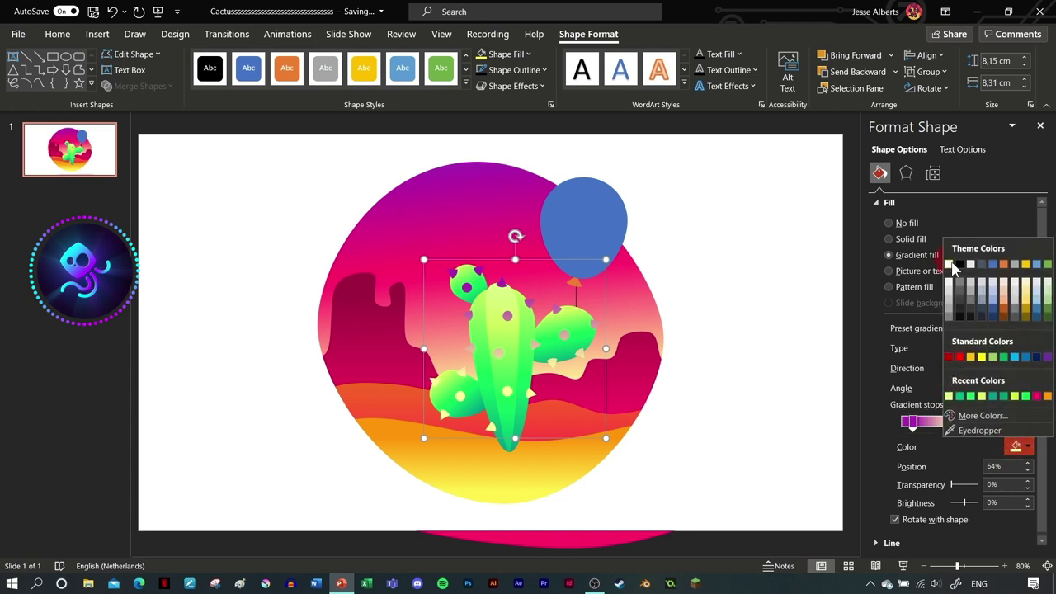
{"action": "left_click", "coordinate": [949, 264]}
Step: Set the spikes' gradient angle to 270° and spread the purple and white stops to 0% and 100%
{"action": "left_click", "coordinate": [1020, 372]}
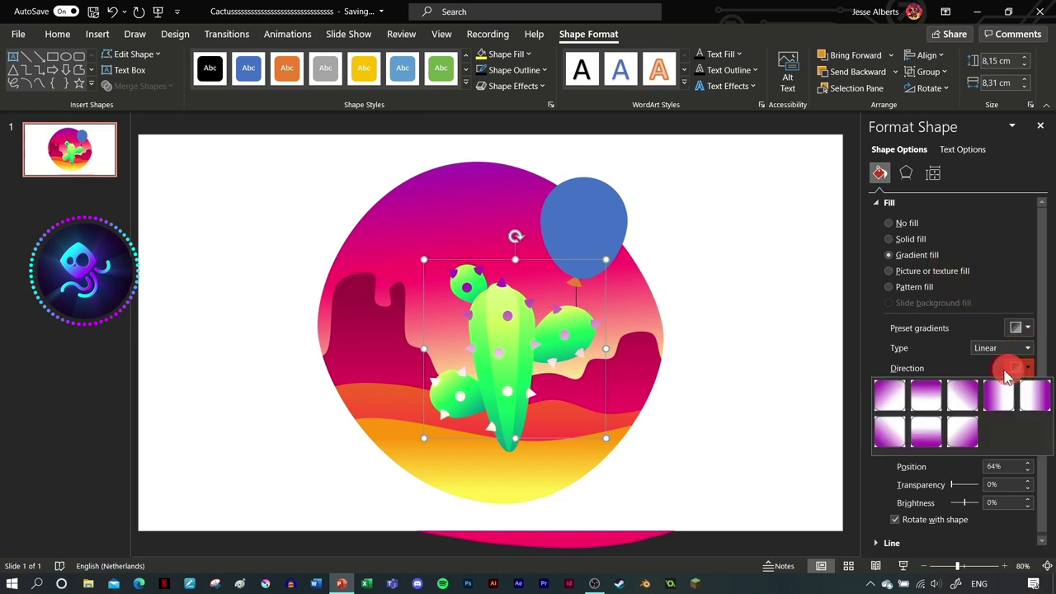
{"action": "left_click", "coordinate": [930, 428]}
{"action": "left_click_drag", "start_coordinate": [954, 424], "coordinate": [985, 424]}
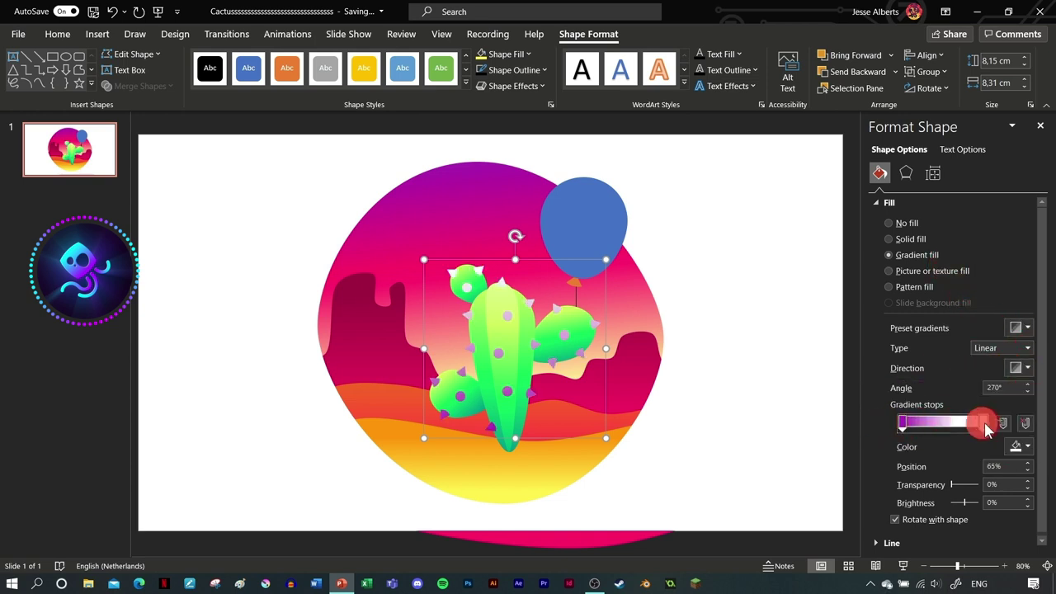
Step: Recolour the spikes' 0% gradient stop to the custom light orange #F7CA71
{"action": "left_click", "coordinate": [1016, 445]}
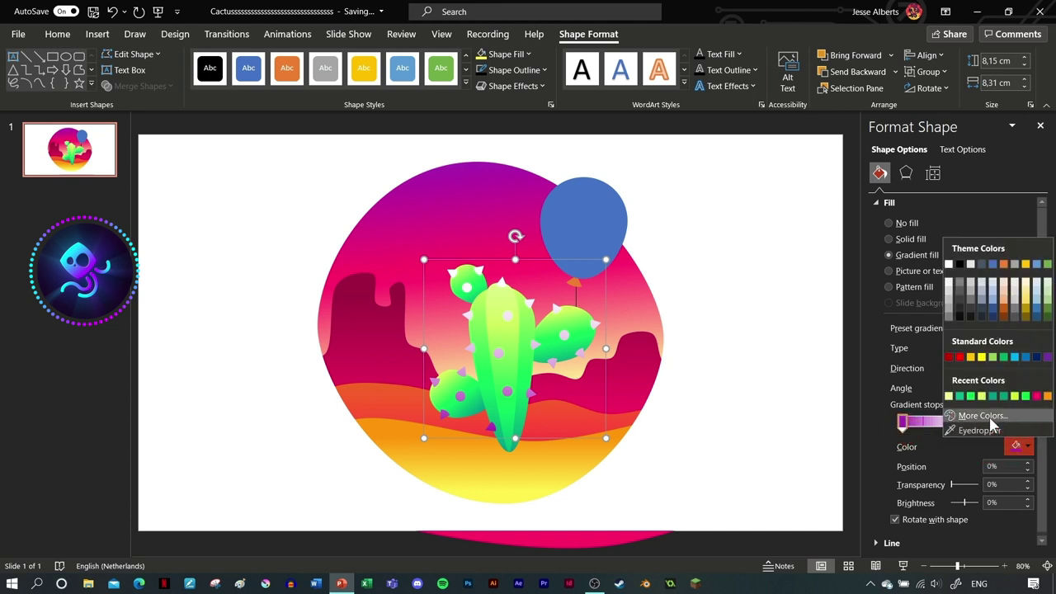
{"action": "left_click", "coordinate": [1047, 397]}
{"action": "left_click", "coordinate": [1022, 445]}
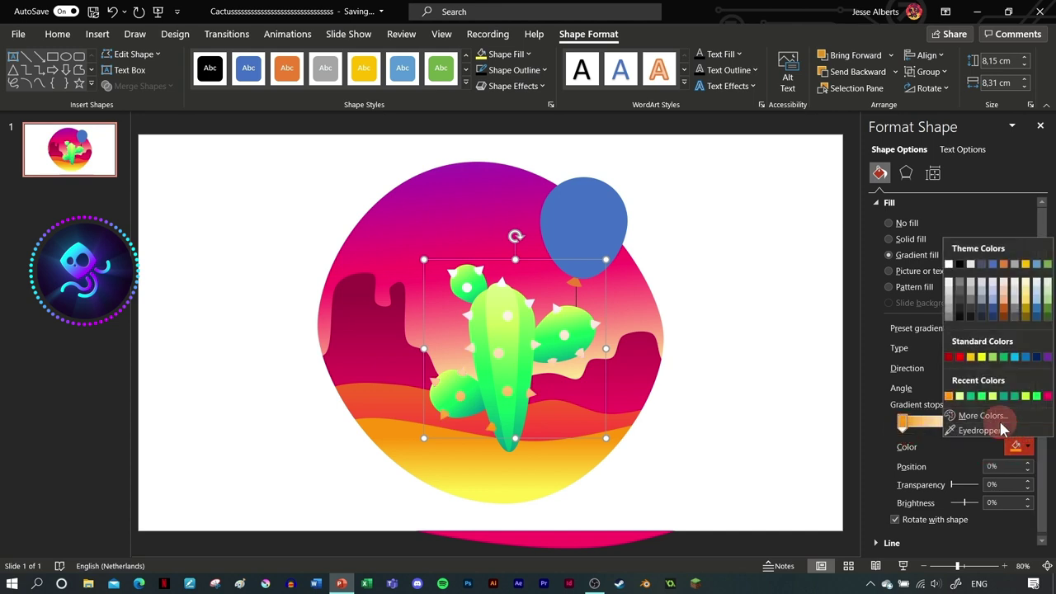
{"action": "left_click", "coordinate": [981, 416]}
{"action": "left_click_drag", "start_coordinate": [297, 269], "coordinate": [294, 221]}
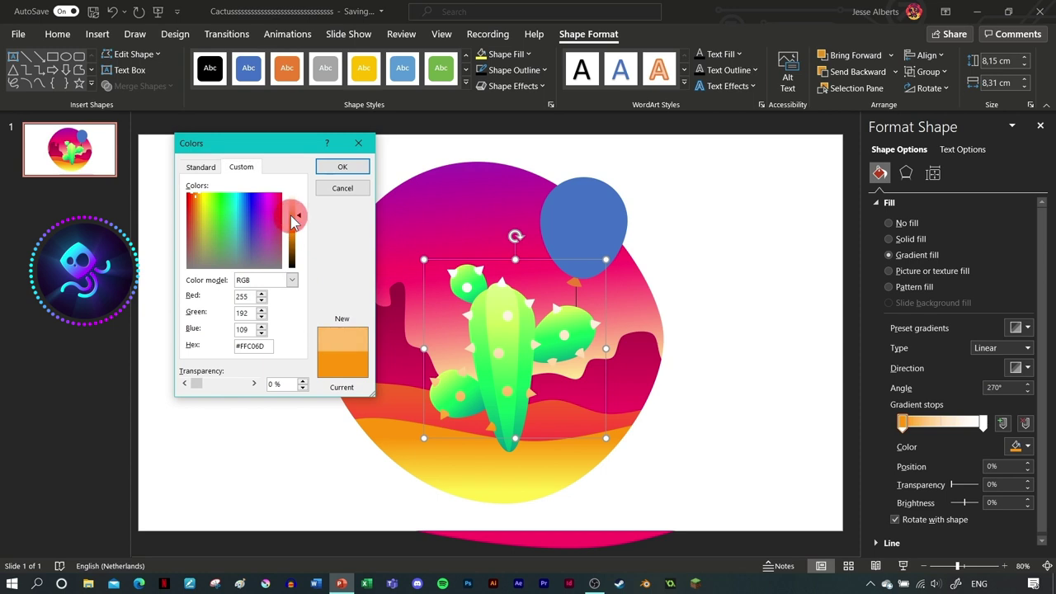
{"action": "left_click", "coordinate": [334, 167]}
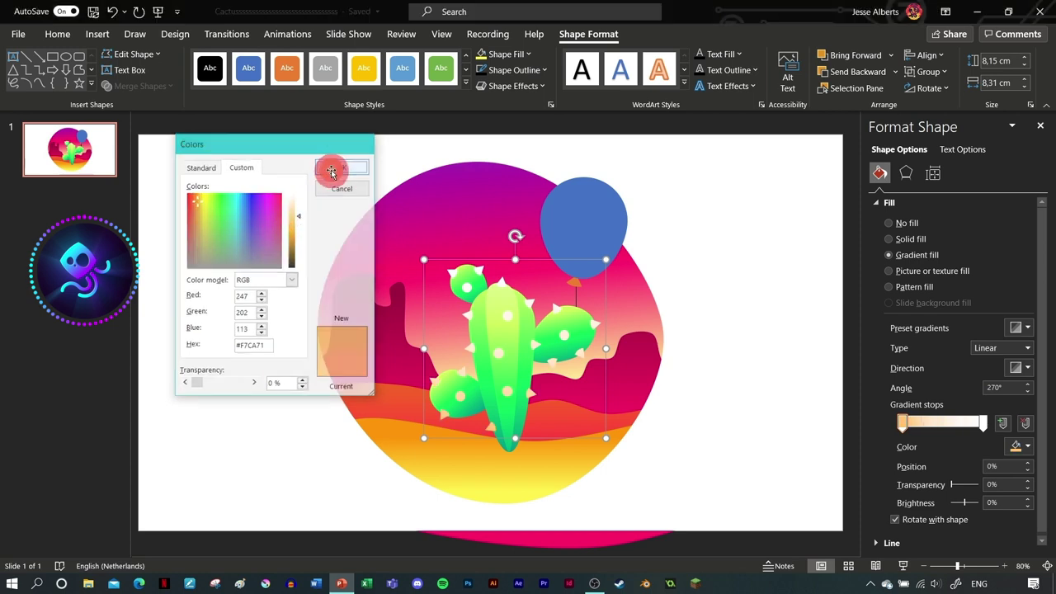
Step: Give the balloon's string a white outline with a 3 pt weight
{"action": "left_click", "coordinate": [581, 271]}
{"action": "scroll", "coordinate": [583, 274], "scroll_direction": "up", "scroll_amount": 3, "text": "ctrl"}
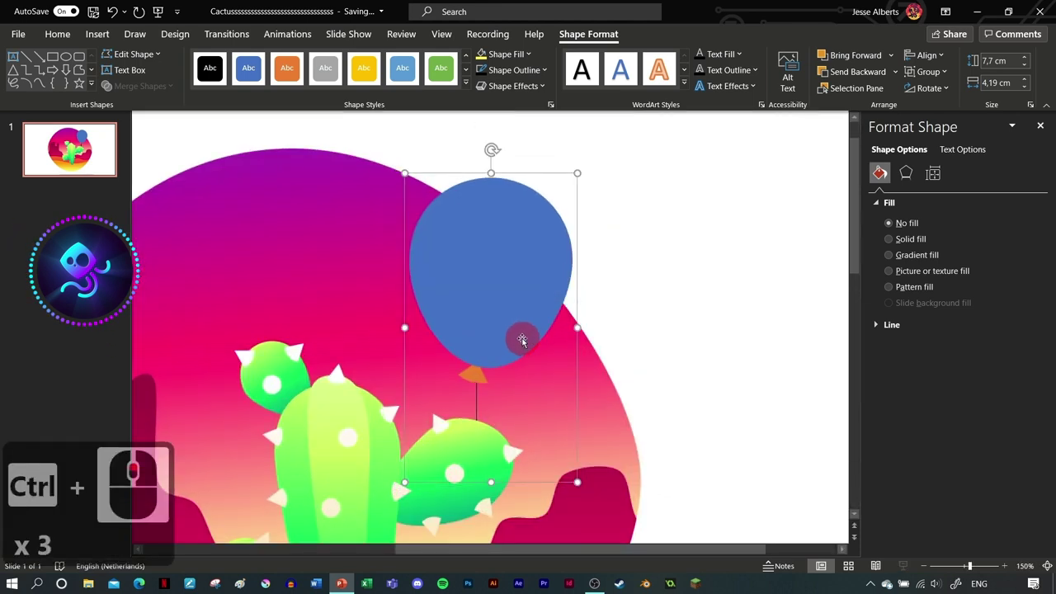
{"action": "left_click", "coordinate": [479, 389]}
{"action": "left_click", "coordinate": [503, 70]}
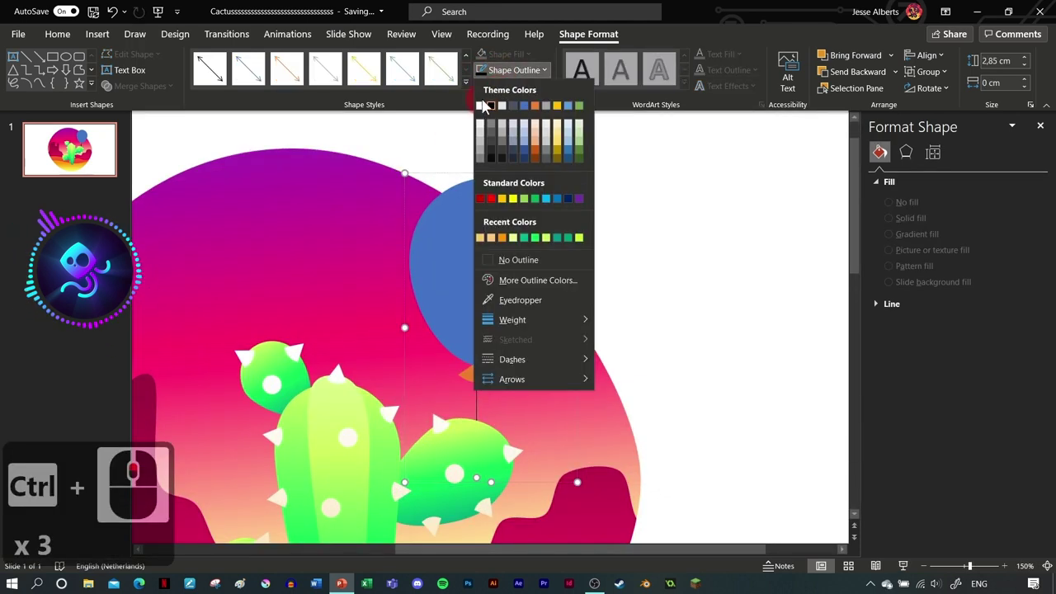
{"action": "left_click", "coordinate": [504, 89]}
{"action": "left_click", "coordinate": [511, 70]}
{"action": "mouse_move", "coordinate": [505, 319]}
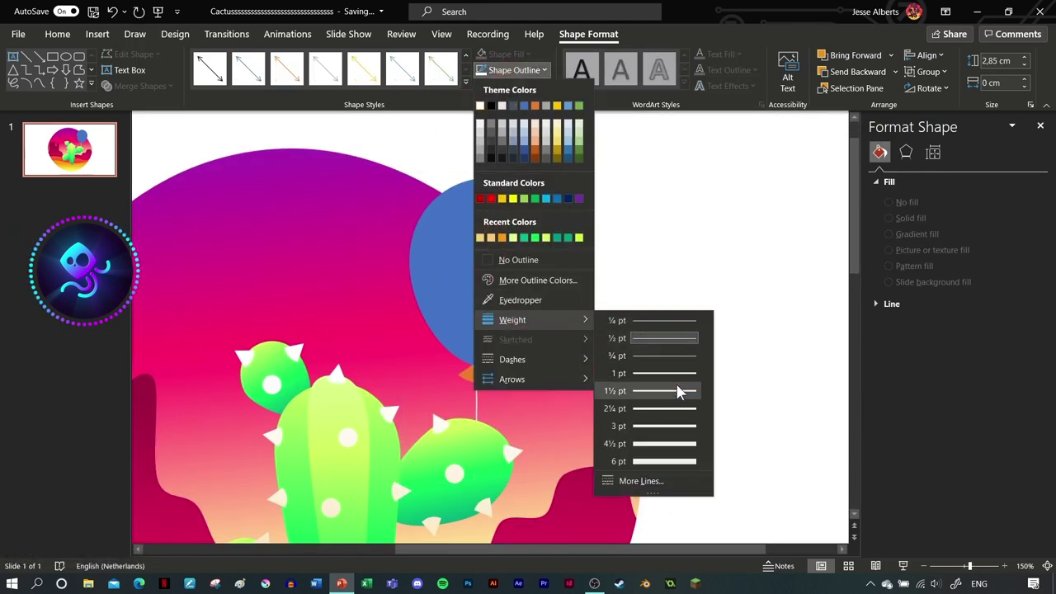
{"action": "left_click", "coordinate": [670, 426]}
{"action": "scroll", "coordinate": [881, 387], "scroll_direction": "down", "scroll_amount": 3, "text": "ctrl"}
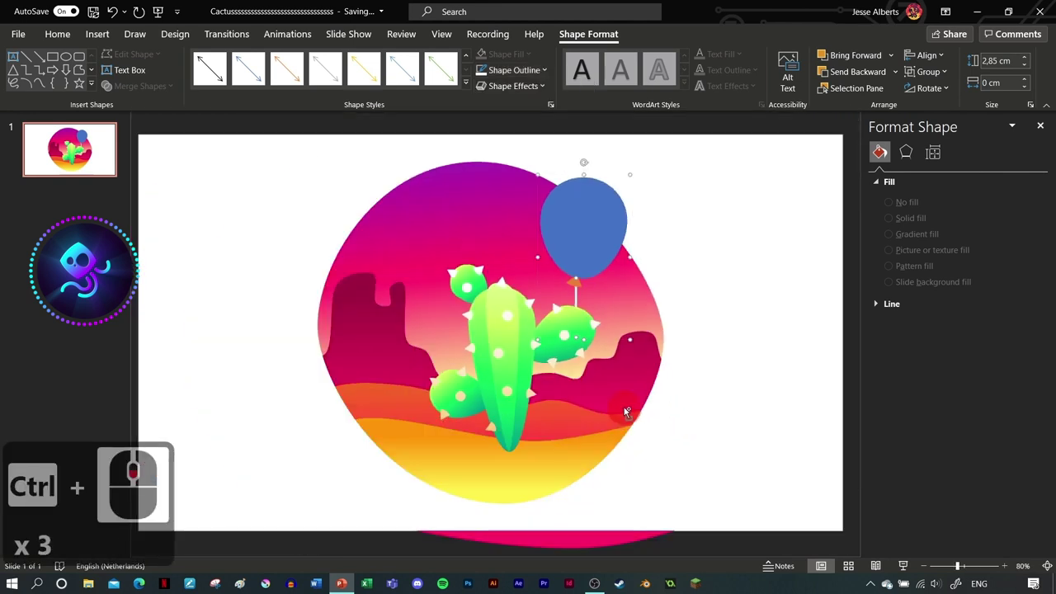
Step: Set the balloon string's line transparency to about 43%
{"action": "scroll", "coordinate": [880, 387], "scroll_direction": "up", "scroll_amount": 1, "text": "ctrl"}
{"action": "left_click", "coordinate": [879, 303]}
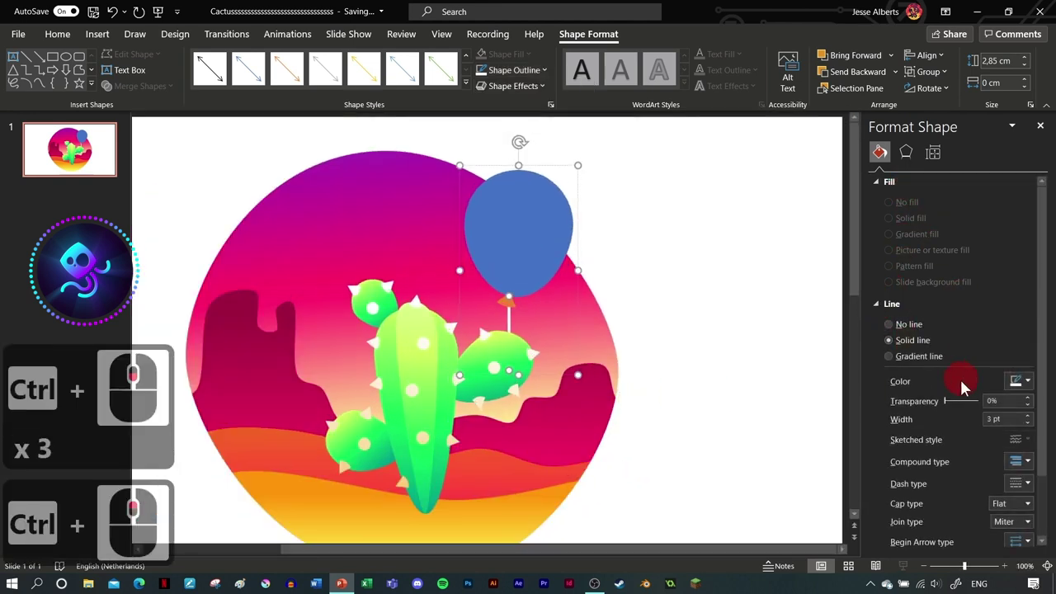
{"action": "left_click_drag", "start_coordinate": [949, 401], "coordinate": [958, 401]}
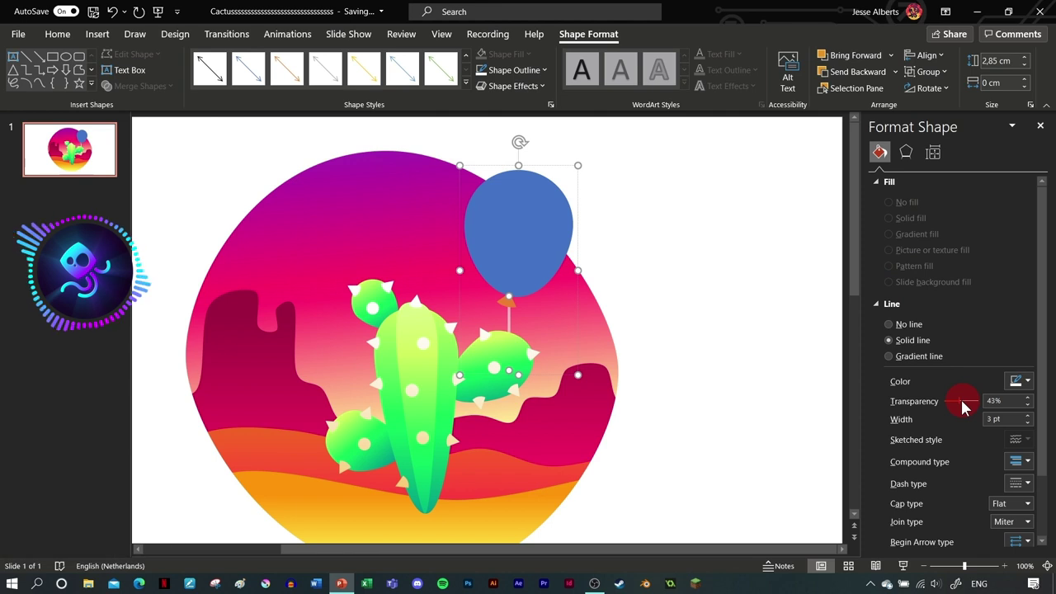
Step: Apply a gradient fill to the blue balloon and recolour its 100% stop to bright cyan
{"action": "left_click", "coordinate": [520, 263]}
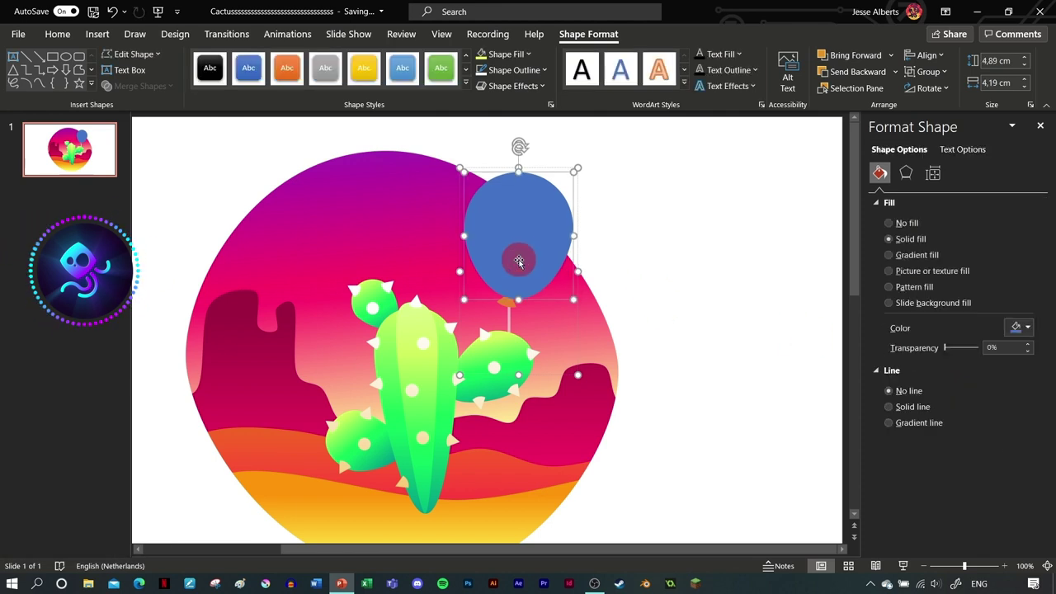
{"action": "key", "text": "ctrl+z"}
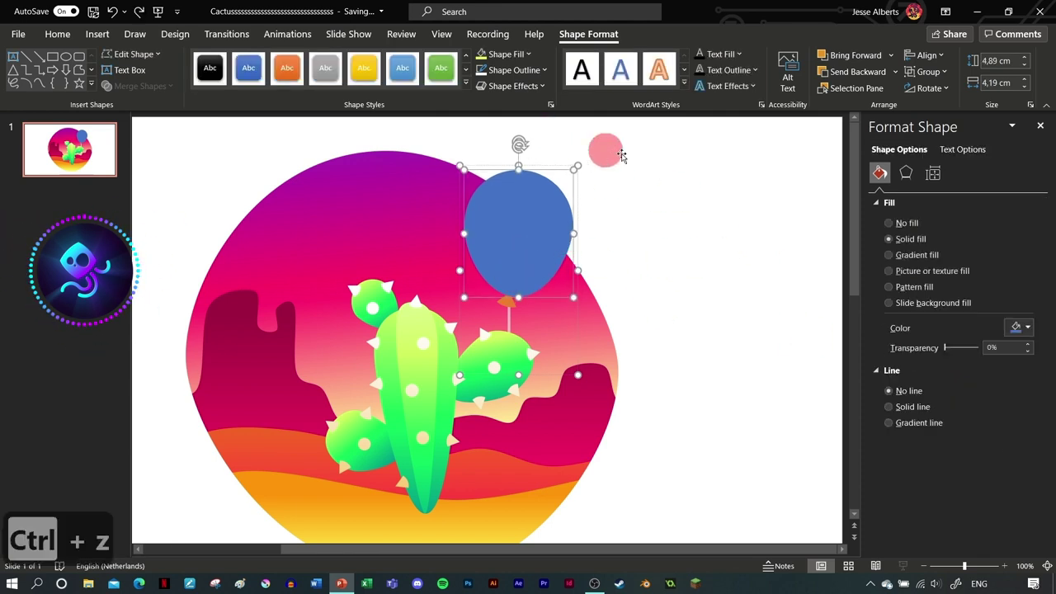
{"action": "left_click", "coordinate": [902, 257]}
{"action": "left_click", "coordinate": [1016, 446]}
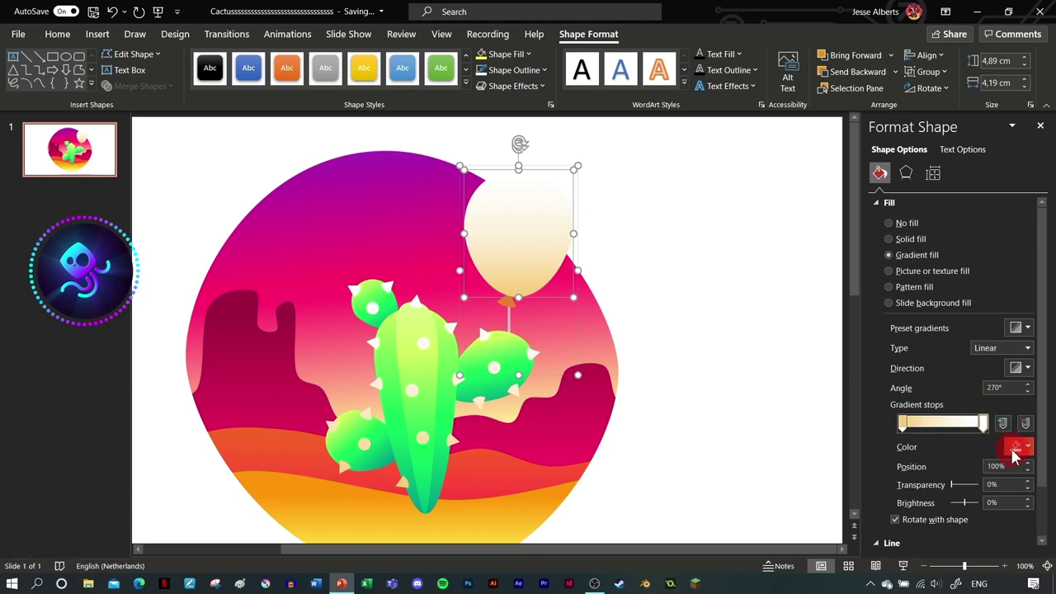
{"action": "left_click", "coordinate": [982, 416]}
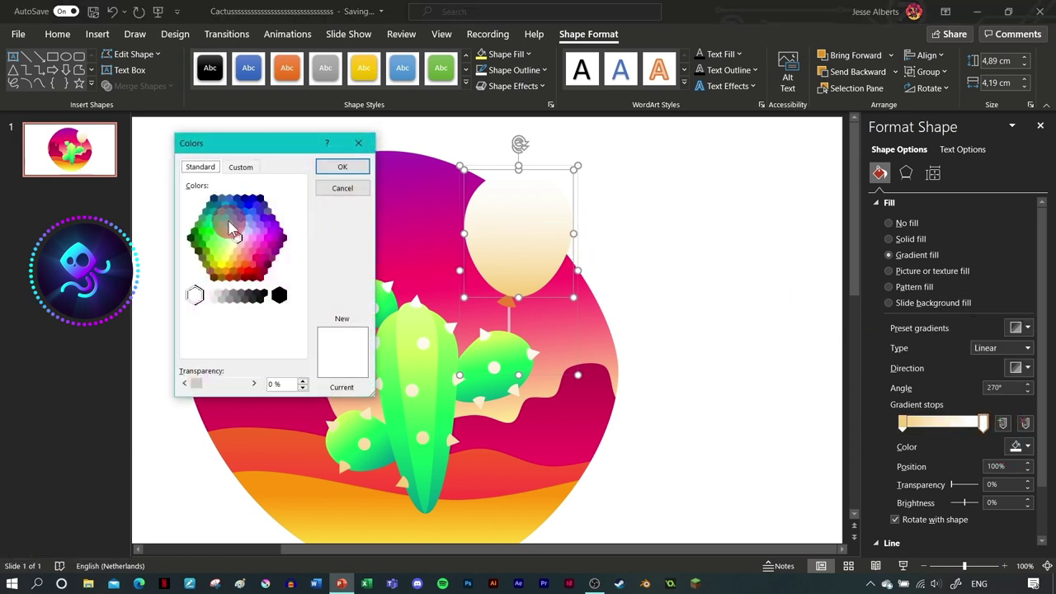
{"action": "left_click", "coordinate": [221, 216]}
{"action": "left_click", "coordinate": [340, 168]}
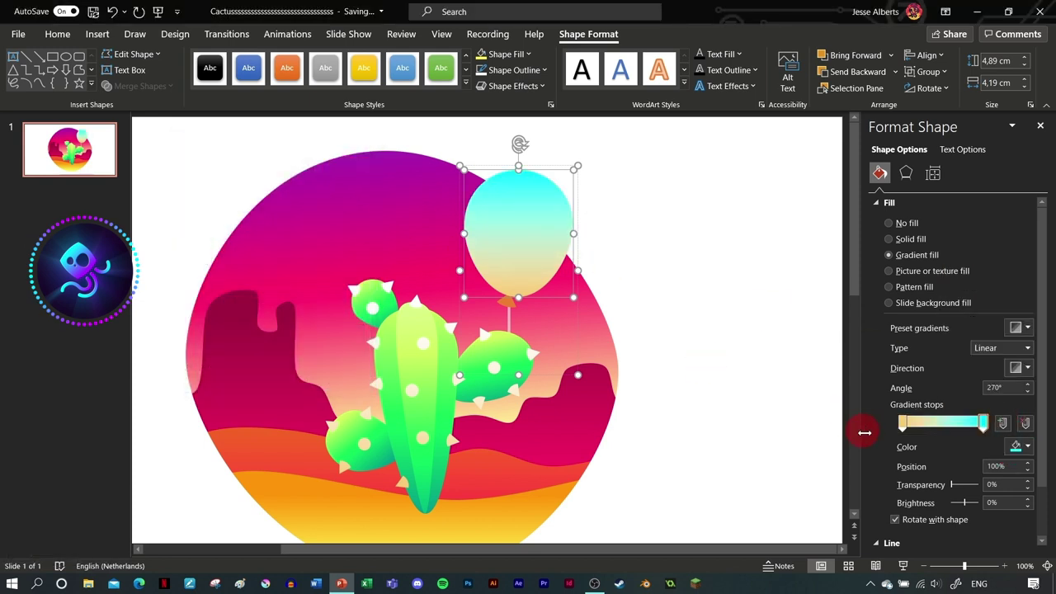
Step: Recolour the balloon's 0% gradient stop to a custom purple, about #A14BFF
{"action": "left_click", "coordinate": [1016, 446]}
{"action": "left_click", "coordinate": [964, 414]}
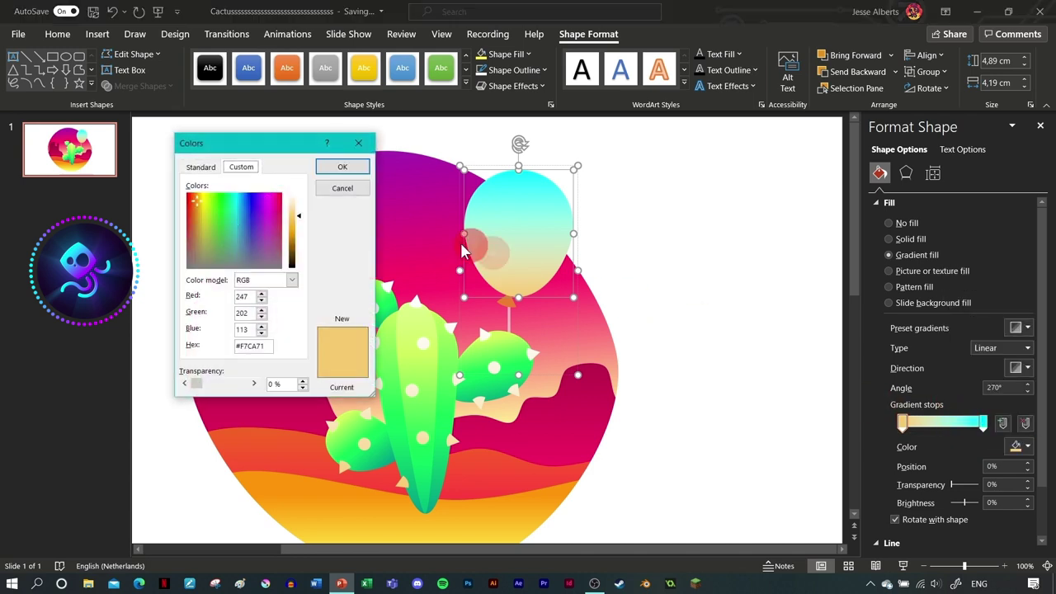
{"action": "left_click_drag", "start_coordinate": [237, 213], "coordinate": [257, 189]}
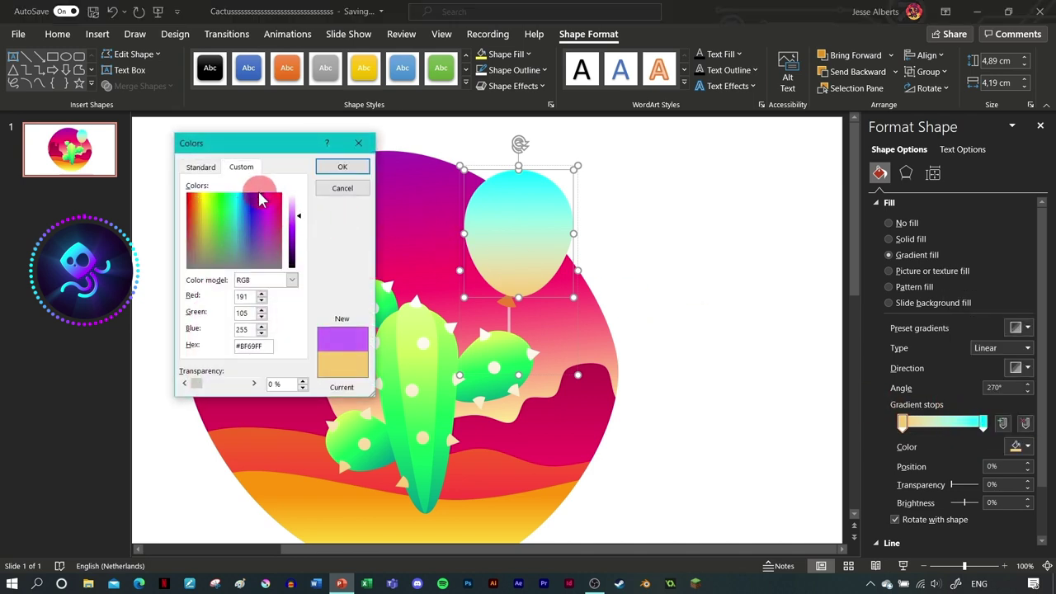
{"action": "left_click", "coordinate": [292, 220]}
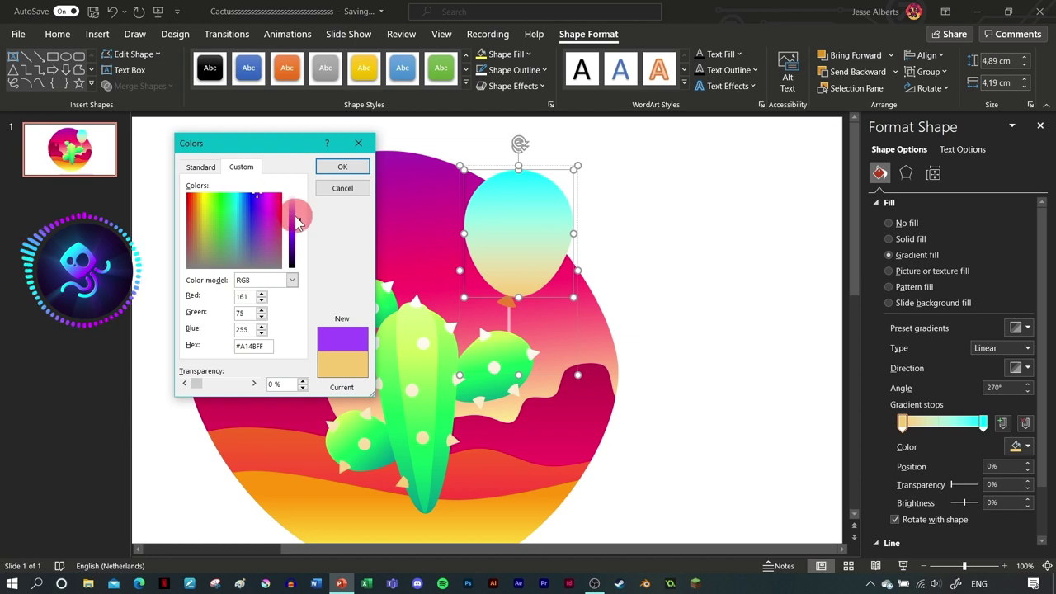
{"action": "left_click", "coordinate": [334, 168]}
{"action": "scroll", "coordinate": [716, 369], "scroll_direction": "down", "scroll_amount": 1}
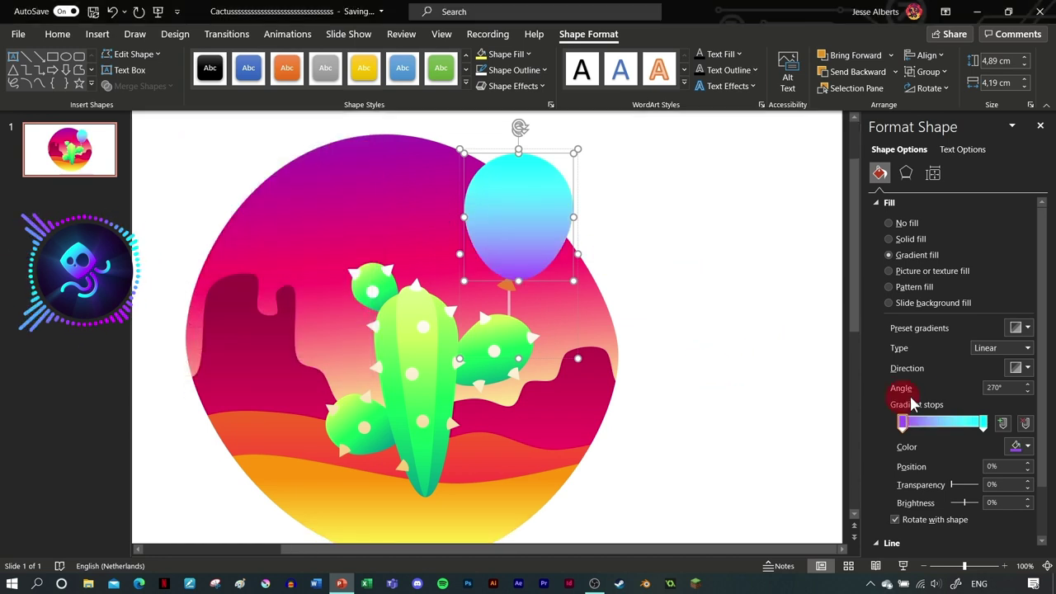
Step: Angle the balloon's gradient diagonally at 225°, moving the purple stop inward and the cyan stop to 79%
{"action": "left_click", "coordinate": [1022, 368]}
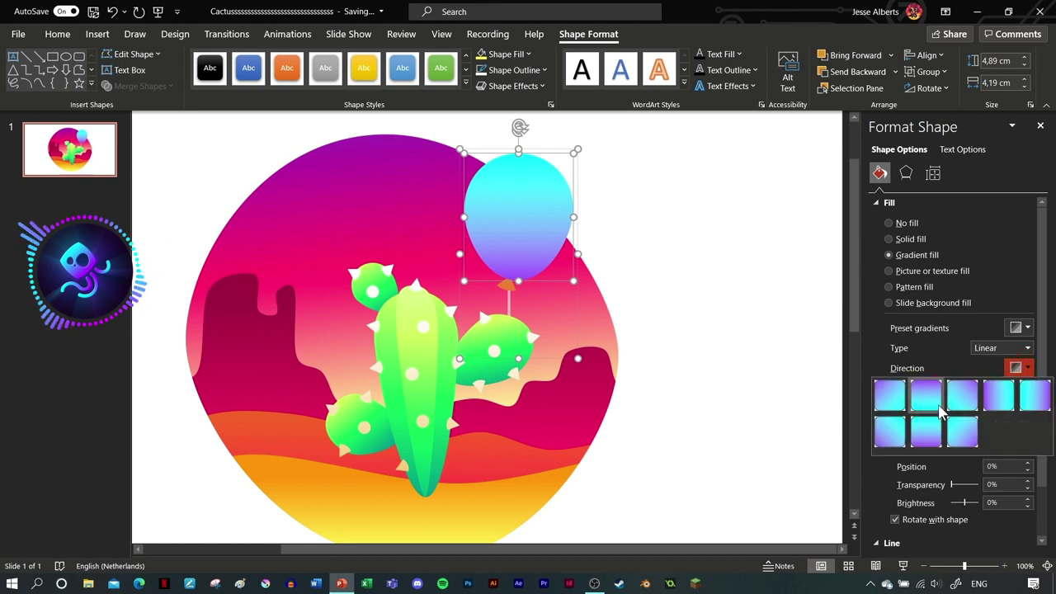
{"action": "left_click", "coordinate": [950, 427]}
{"action": "left_click_drag", "start_coordinate": [914, 424], "coordinate": [987, 429]}
{"action": "left_click", "coordinate": [921, 422]}
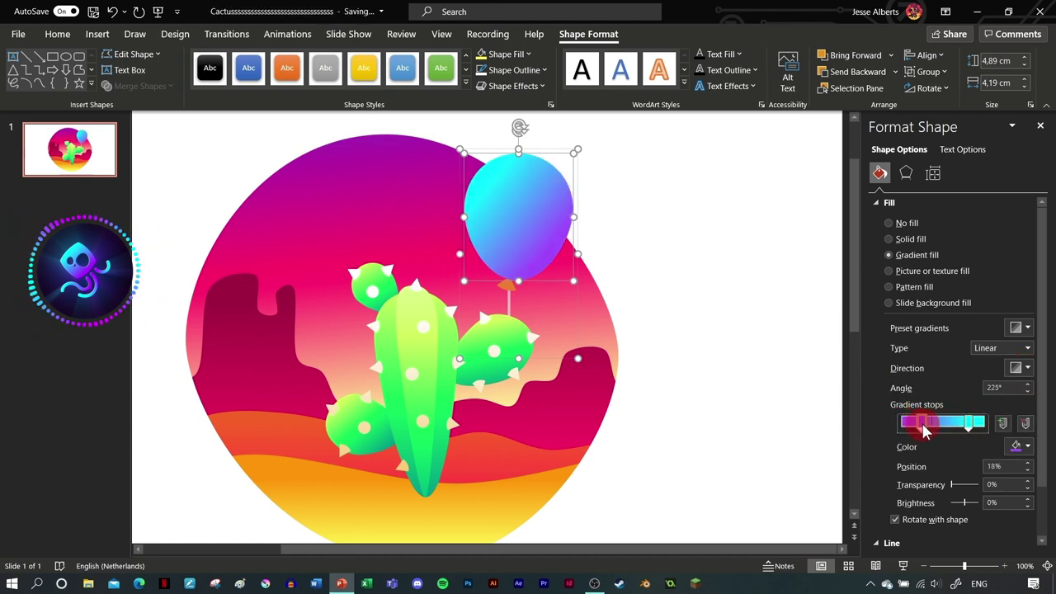
{"action": "left_click_drag", "start_coordinate": [973, 422], "coordinate": [963, 425]}
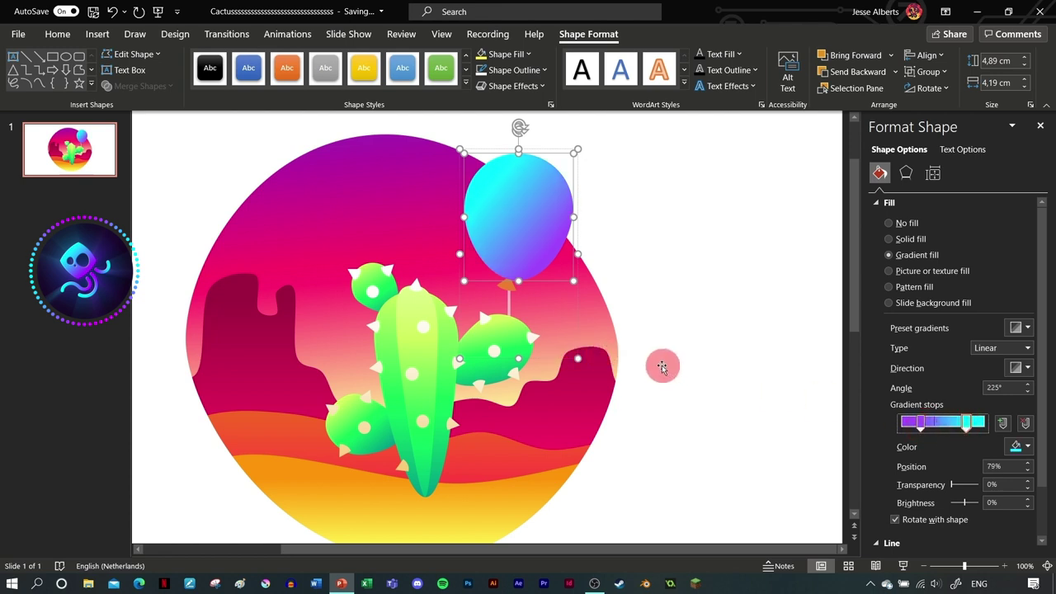
Step: Give the orange balloon knot the cyan-purple gradient fill and change its diagonal direction so cyan falls on the left
{"action": "scroll", "coordinate": [663, 370], "scroll_direction": "down", "scroll_amount": 2, "text": "ctrl"}
{"action": "left_click", "coordinate": [573, 285]}
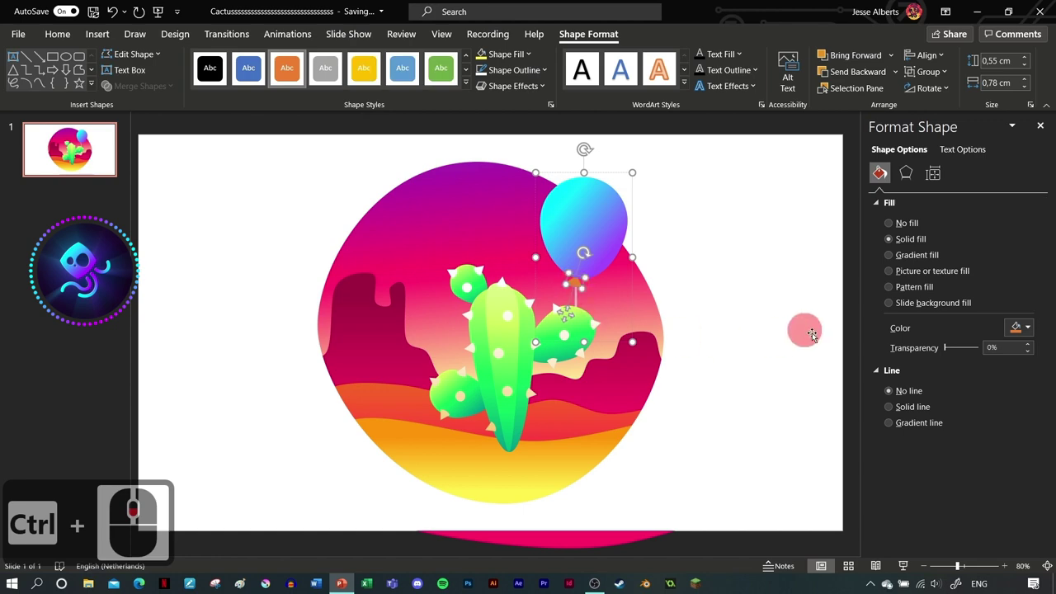
{"action": "left_click", "coordinate": [894, 258]}
{"action": "scroll", "coordinate": [576, 282], "scroll_direction": "up", "scroll_amount": 5, "text": "ctrl"}
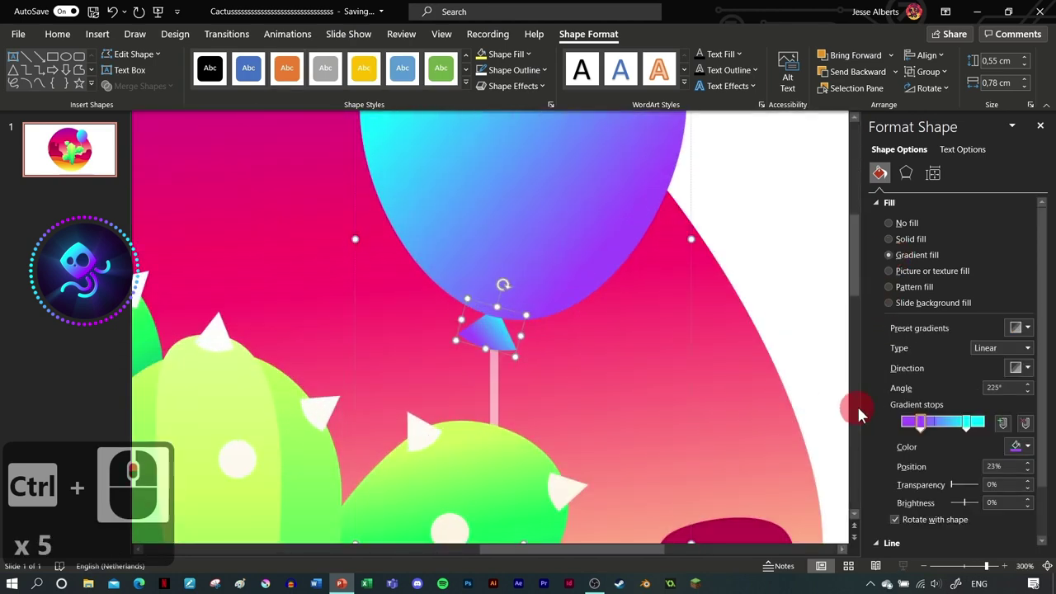
{"action": "left_click", "coordinate": [1027, 368]}
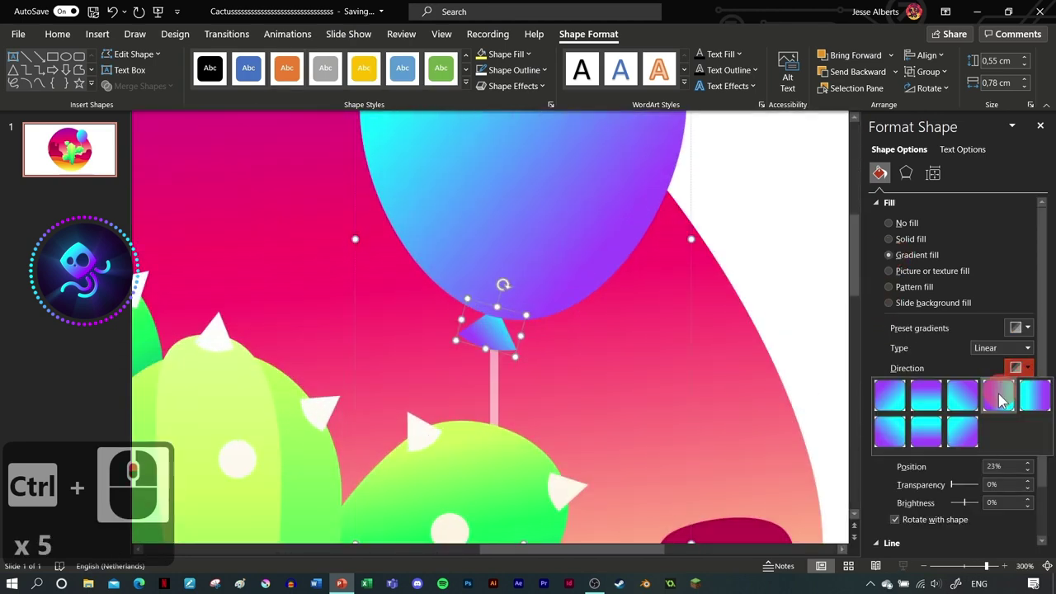
{"action": "left_click", "coordinate": [957, 429]}
{"action": "scroll", "coordinate": [695, 401], "scroll_direction": "down", "scroll_amount": 5, "text": "ctrl"}
{"action": "left_click", "coordinate": [739, 306]}
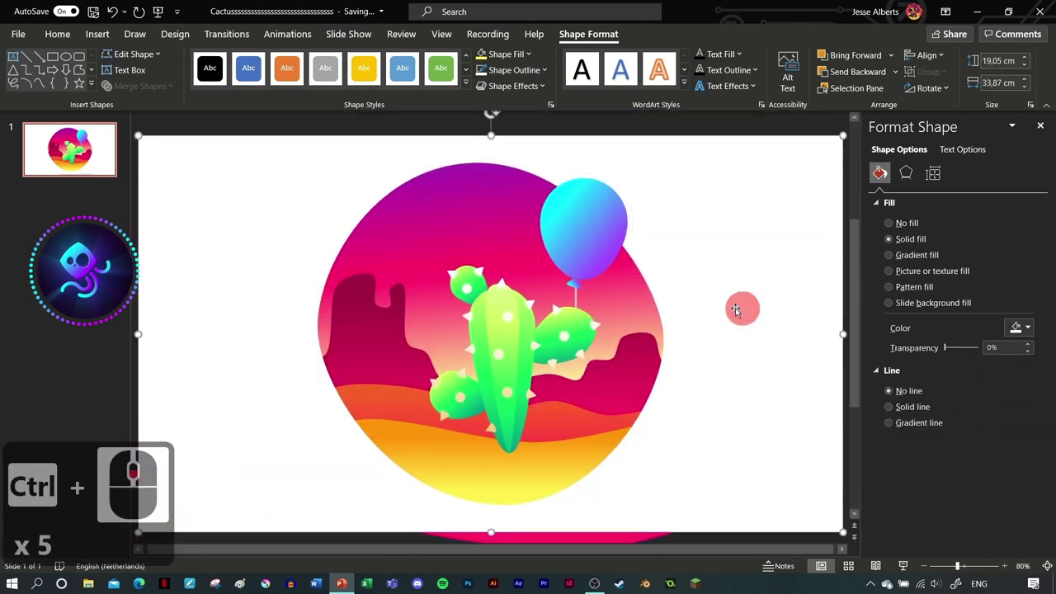
Step: Change the balloon string to a white linear gradient line with 95% transparency at its 100% stop
{"action": "left_click", "coordinate": [590, 241]}
{"action": "scroll", "coordinate": [585, 223], "scroll_direction": "up", "scroll_amount": 2, "text": "ctrl"}
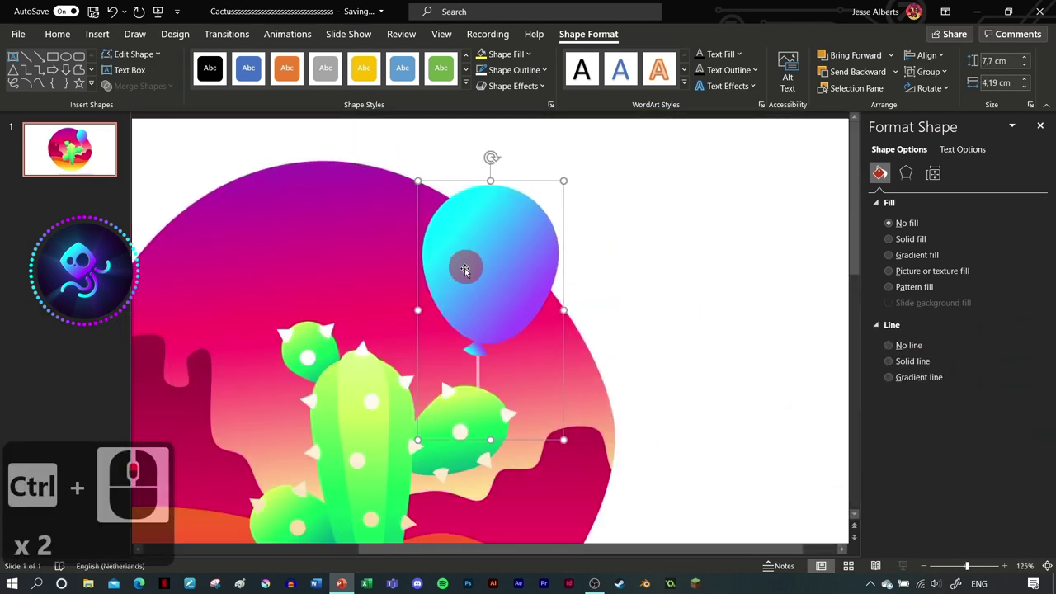
{"action": "left_click", "coordinate": [480, 374]}
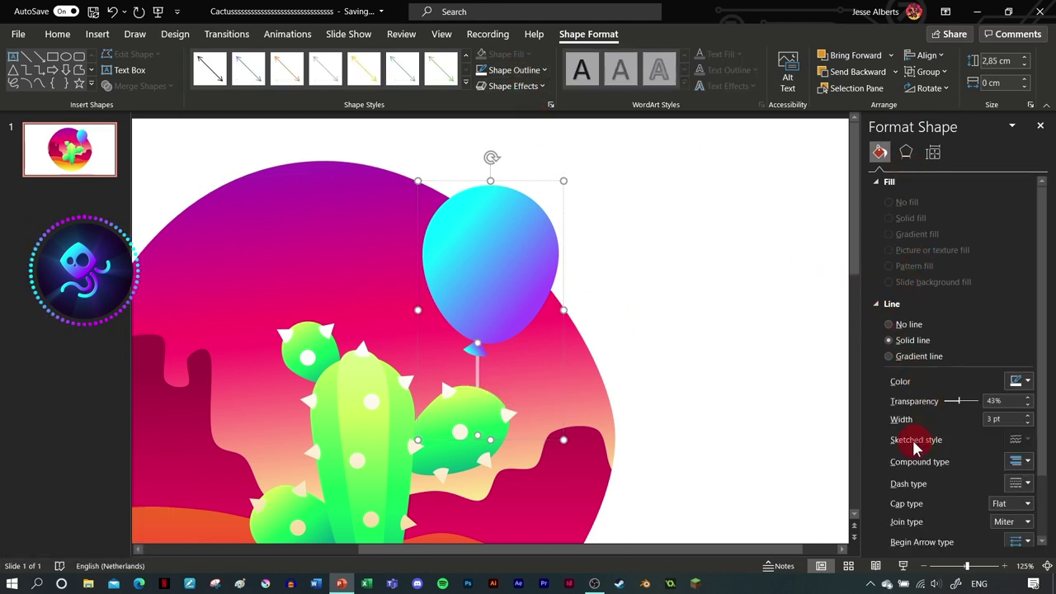
{"action": "left_click", "coordinate": [907, 358]}
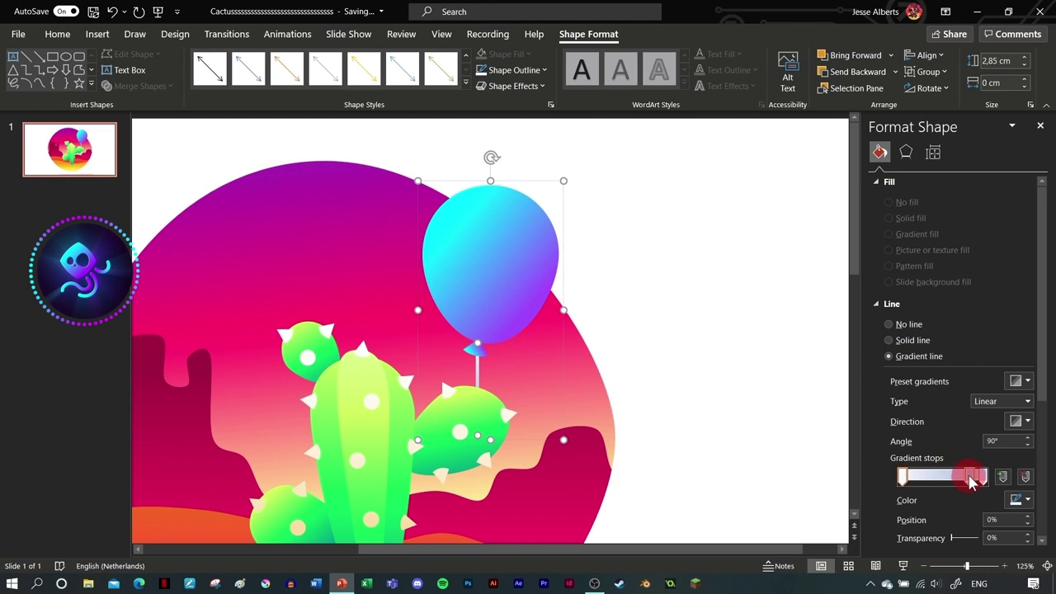
{"action": "left_click", "coordinate": [1020, 499]}
{"action": "left_click", "coordinate": [950, 319]}
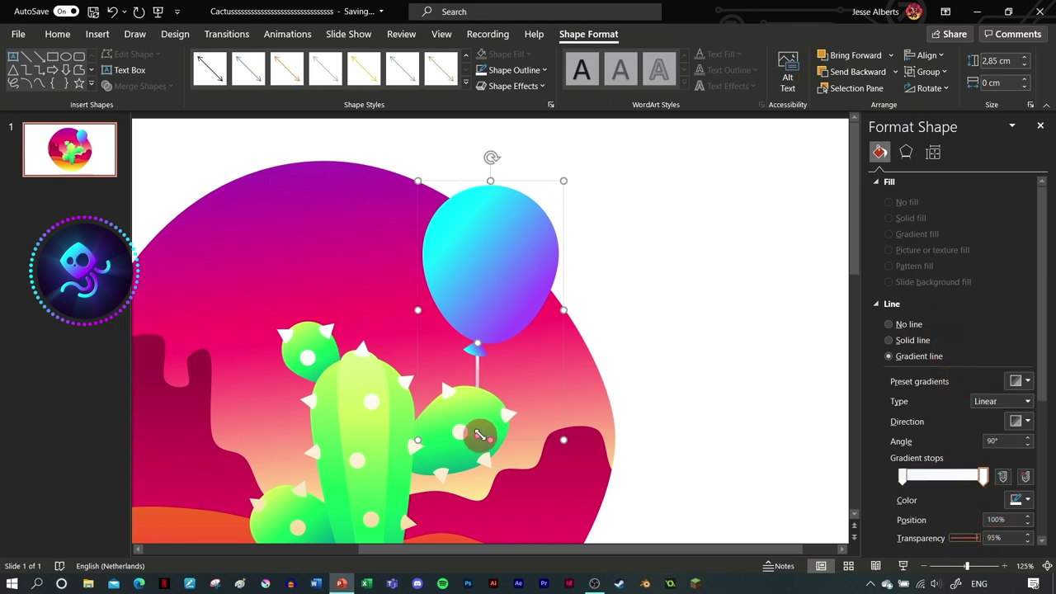
Step: Shorten the balloon string to about 1.52 cm so it ends at the top edge of the right cactus arm
{"action": "left_click_drag", "start_coordinate": [477, 434], "coordinate": [477, 392]}
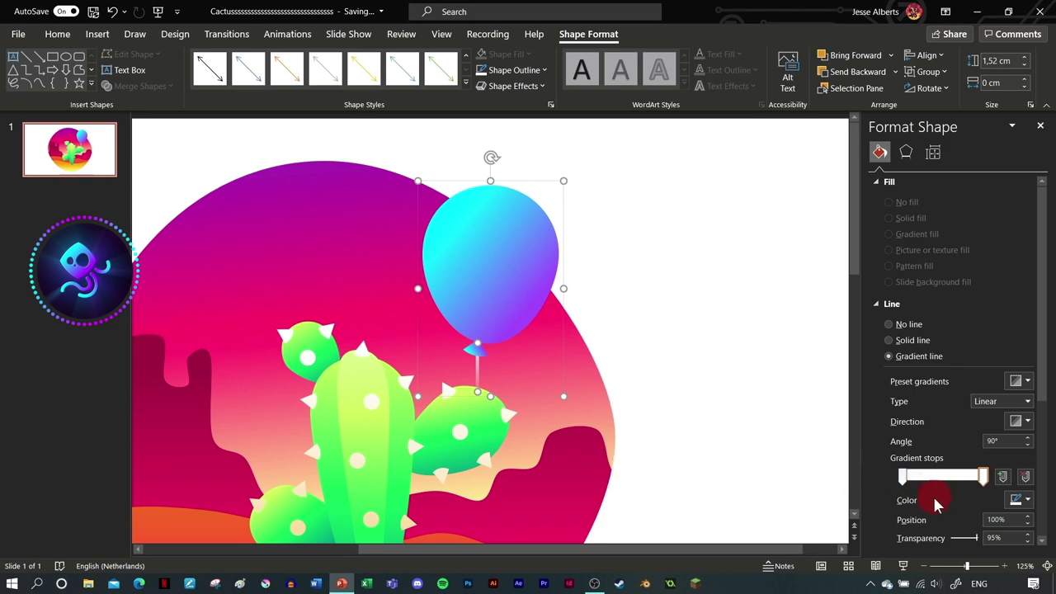
{"action": "scroll", "coordinate": [699, 418], "scroll_direction": "down", "scroll_amount": 1}
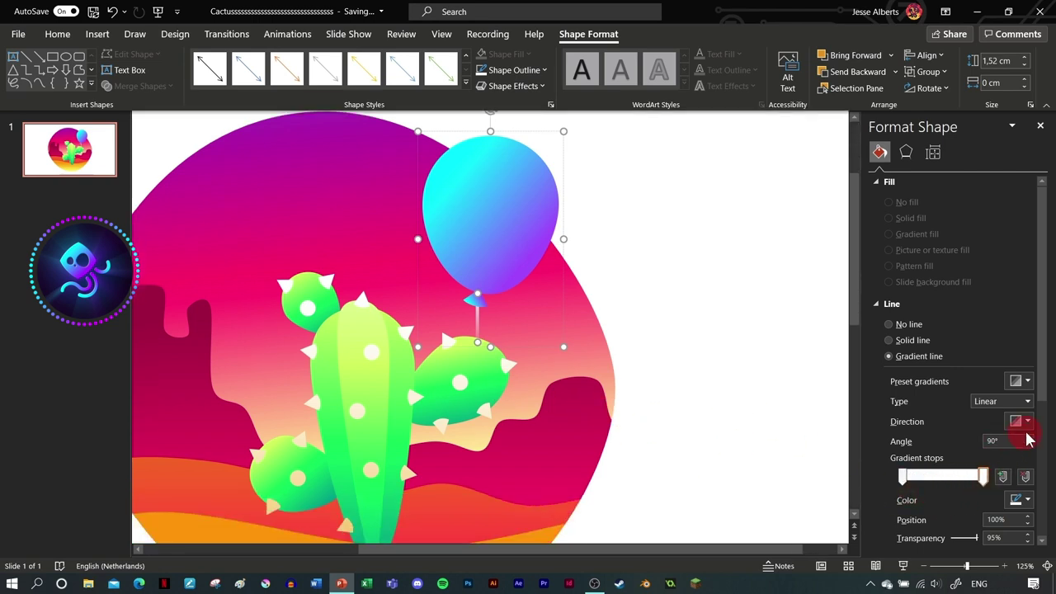
{"action": "left_click", "coordinate": [949, 478]}
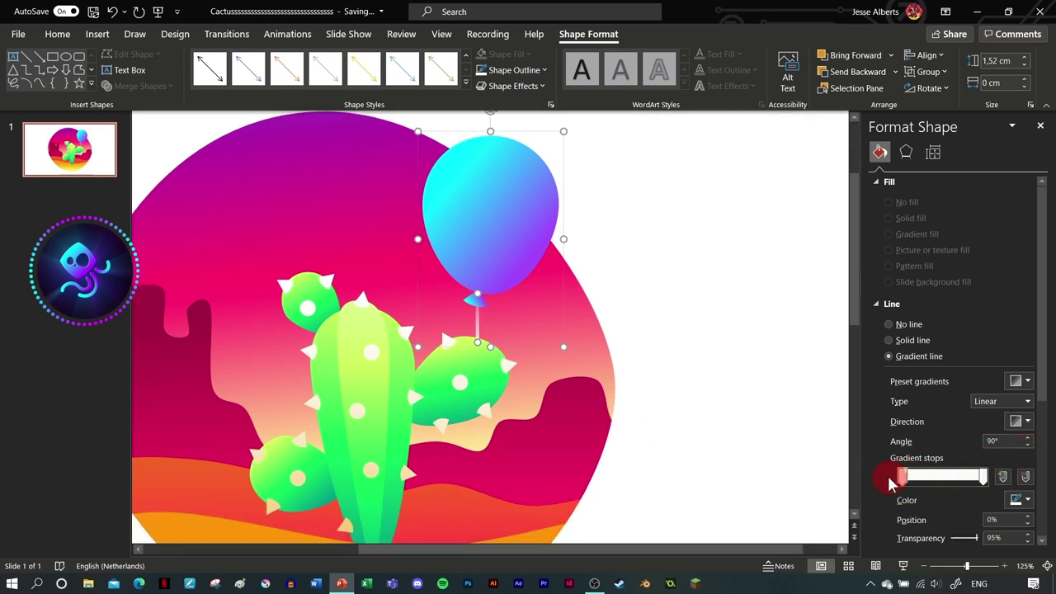
{"action": "scroll", "coordinate": [810, 459], "scroll_direction": "down", "scroll_amount": 3}
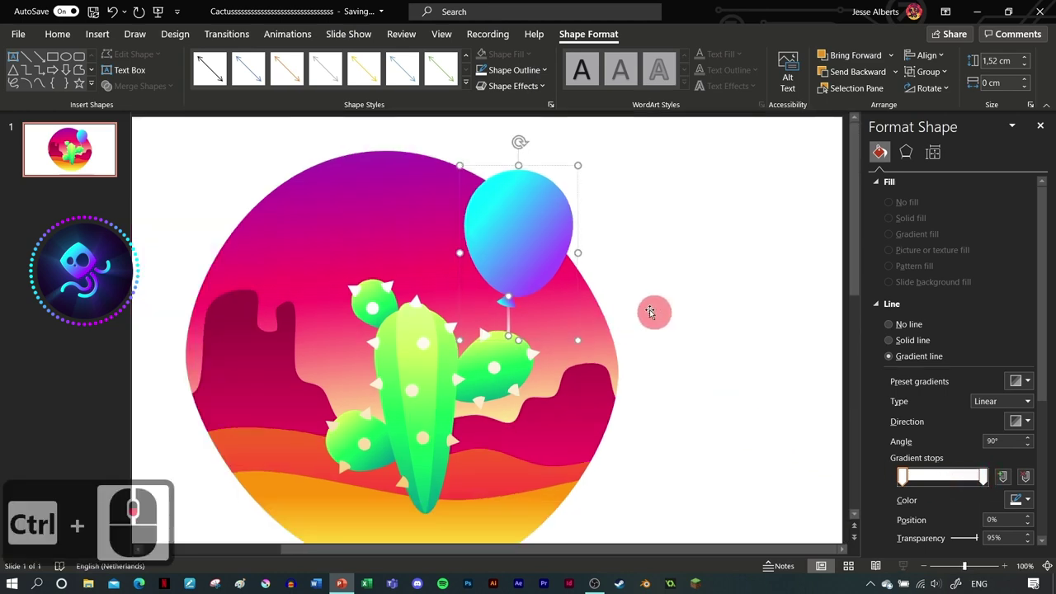
Step: Draw an oval about 1.38 cm tall and 1.24 cm wide in the sky beside the balloon
{"action": "left_click", "coordinate": [554, 311]}
{"action": "left_click", "coordinate": [216, 128]}
{"action": "left_click", "coordinate": [98, 33]}
{"action": "left_click", "coordinate": [246, 65]}
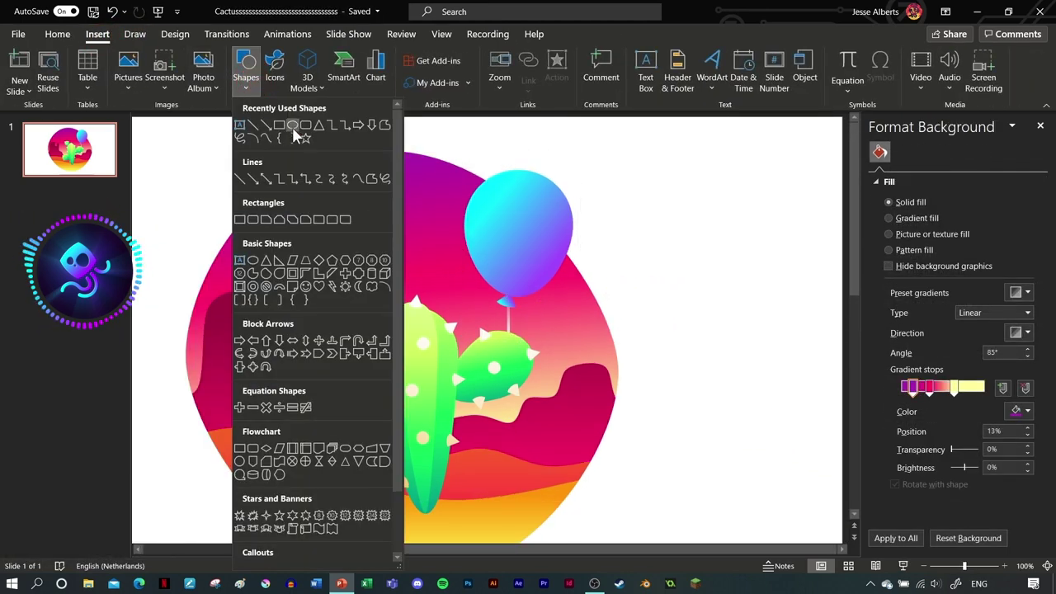
{"action": "left_click", "coordinate": [291, 127]}
{"action": "left_click_drag", "start_coordinate": [408, 211], "coordinate": [437, 242]}
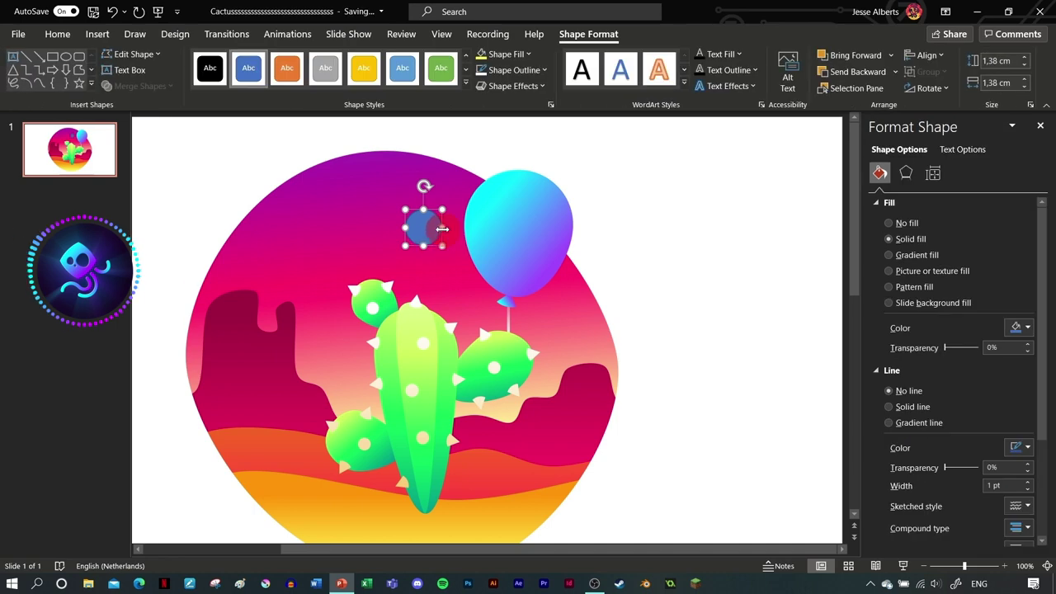
Step: Remove the new oval's outline and fill it with white
{"action": "left_click", "coordinate": [511, 70]}
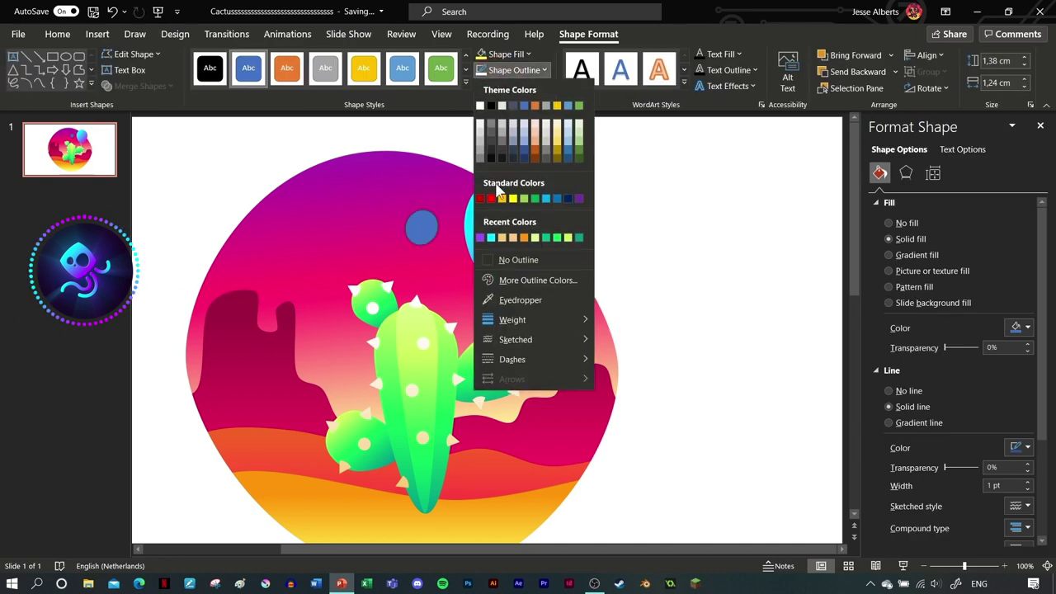
{"action": "left_click", "coordinate": [511, 254]}
{"action": "left_click", "coordinate": [505, 54]}
{"action": "left_click", "coordinate": [487, 106]}
Step: Place the white oval, tilted, on the balloon's upper left and shrink it to about 1.24 by 1.12 cm
{"action": "left_click_drag", "start_coordinate": [424, 223], "coordinate": [500, 196]}
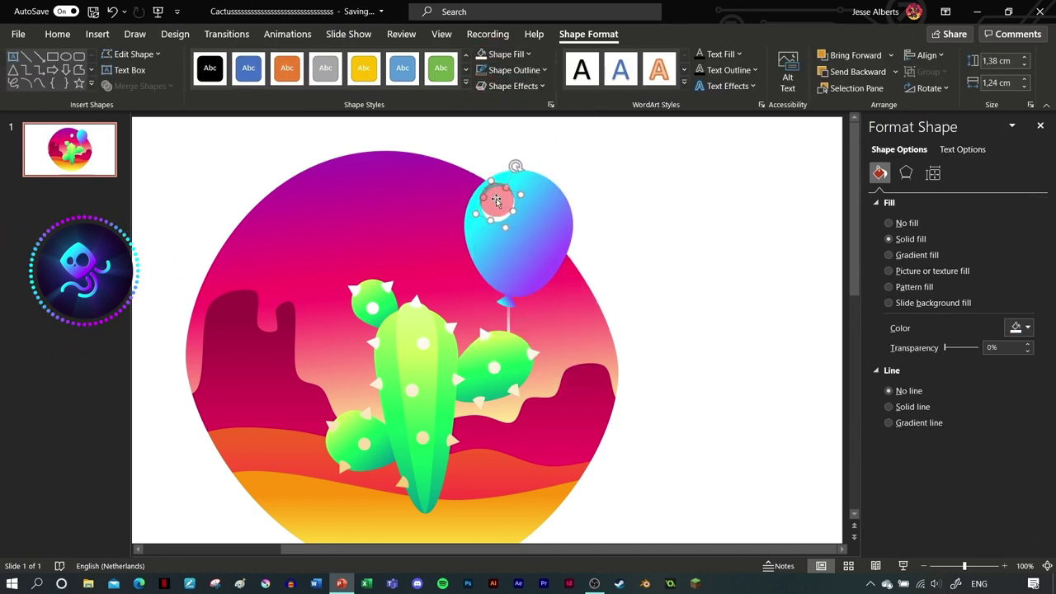
{"action": "scroll", "coordinate": [495, 278], "scroll_direction": "up", "scroll_amount": 2}
{"action": "left_click_drag", "start_coordinate": [502, 285], "coordinate": [487, 243]}
Step: Apply a gradient fill to the balloon highlight, removing the middle stop and making both end stops white
{"action": "left_click", "coordinate": [891, 259]}
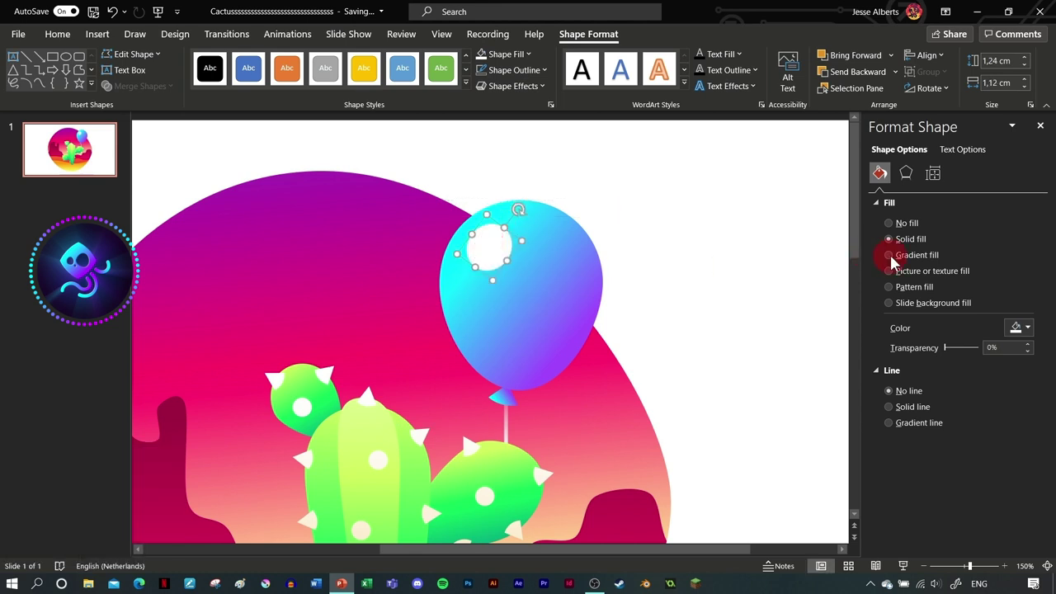
{"action": "left_click_drag", "start_coordinate": [917, 436], "coordinate": [1011, 424]}
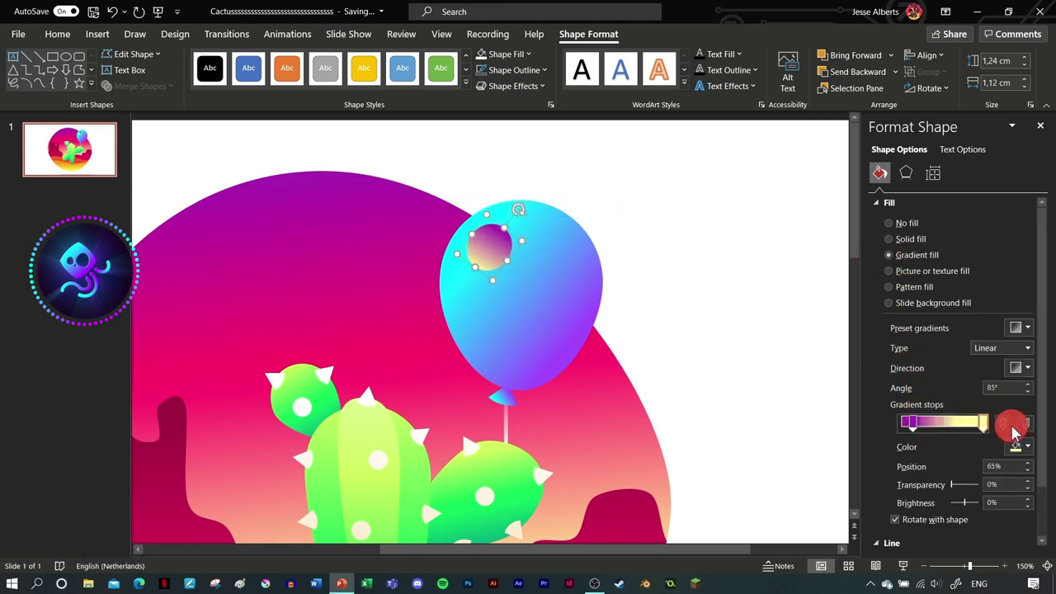
{"action": "left_click", "coordinate": [1023, 447]}
{"action": "left_click", "coordinate": [940, 328]}
{"action": "left_click", "coordinate": [905, 423]}
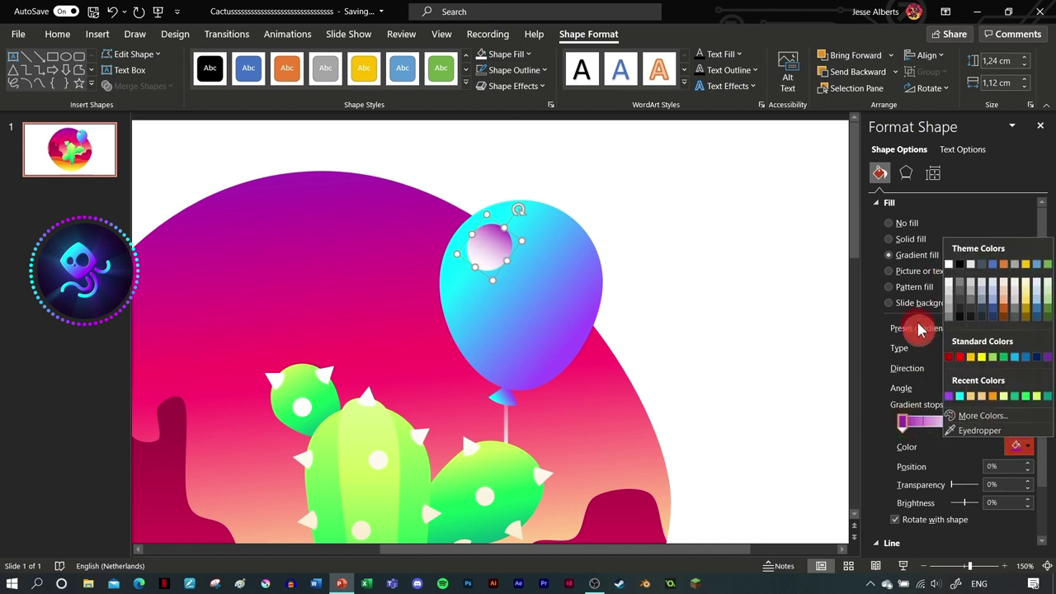
{"action": "left_click", "coordinate": [949, 265]}
Step: Angle the highlight's gradient at 140°, raise the 0% stop's transparency to 100%, and move the opaque white stop to 77%
{"action": "left_click_drag", "start_coordinate": [952, 486], "coordinate": [969, 489]}
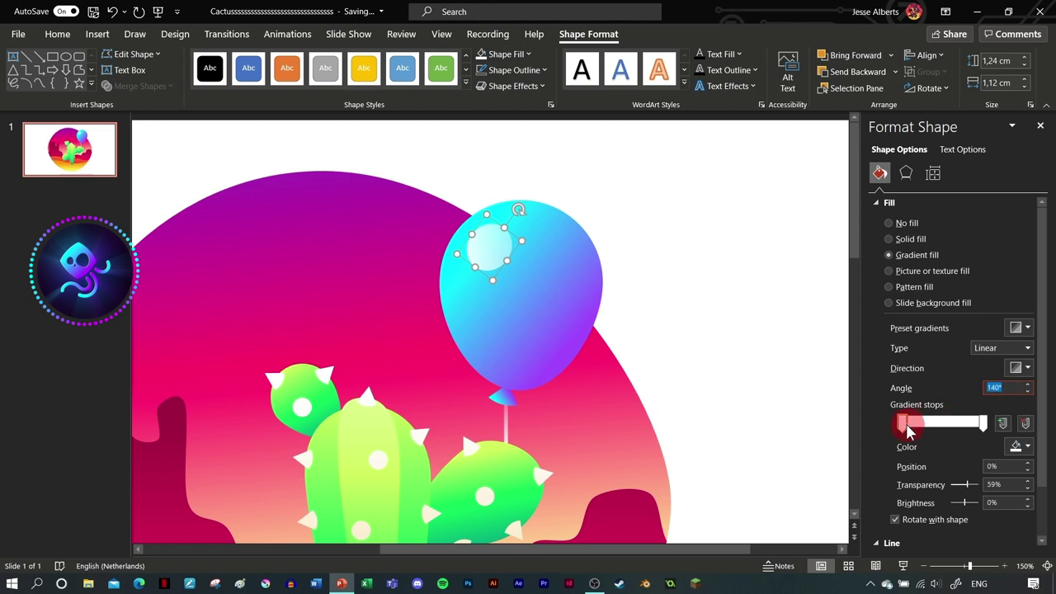
{"action": "left_click_drag", "start_coordinate": [949, 434], "coordinate": [878, 436]}
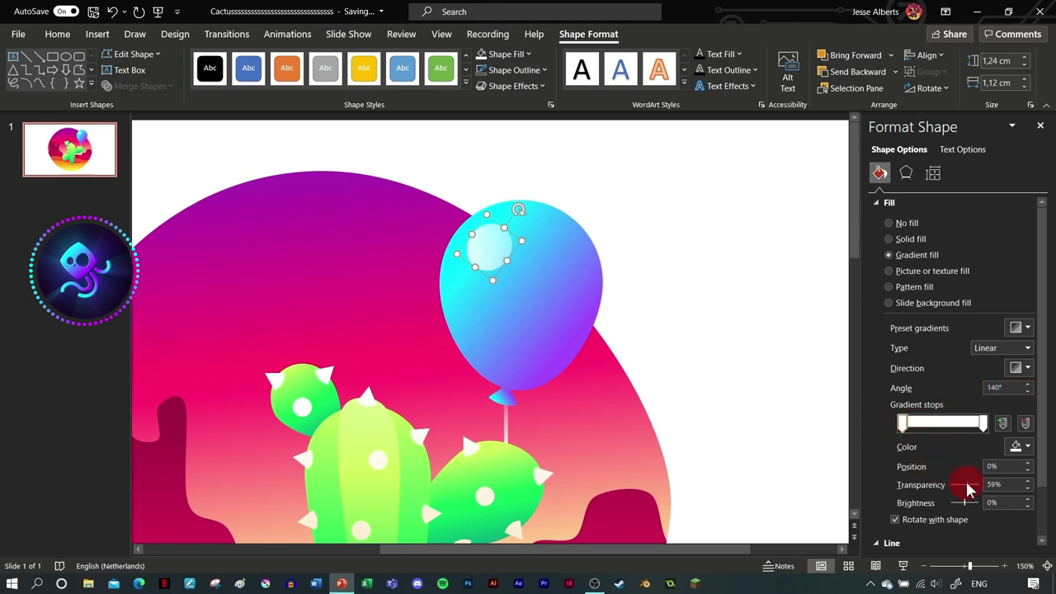
{"action": "left_click_drag", "start_coordinate": [983, 424], "coordinate": [959, 435]}
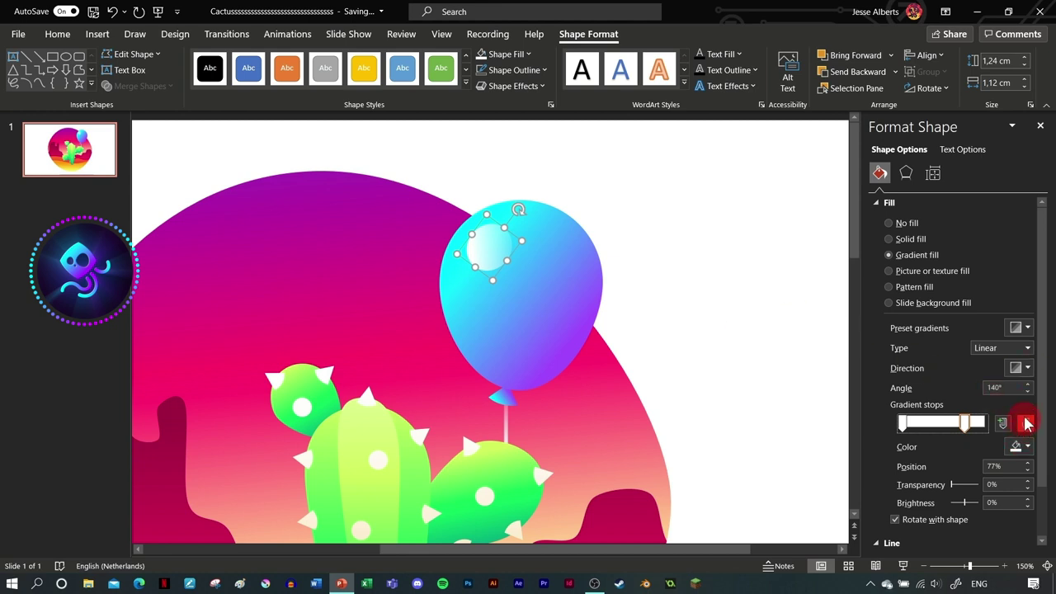
Step: Set the highlight's gradient angle to 160° and move its transparent stop to 15%
{"action": "scroll", "coordinate": [789, 398], "scroll_direction": "down", "scroll_amount": 2, "text": "ctrl"}
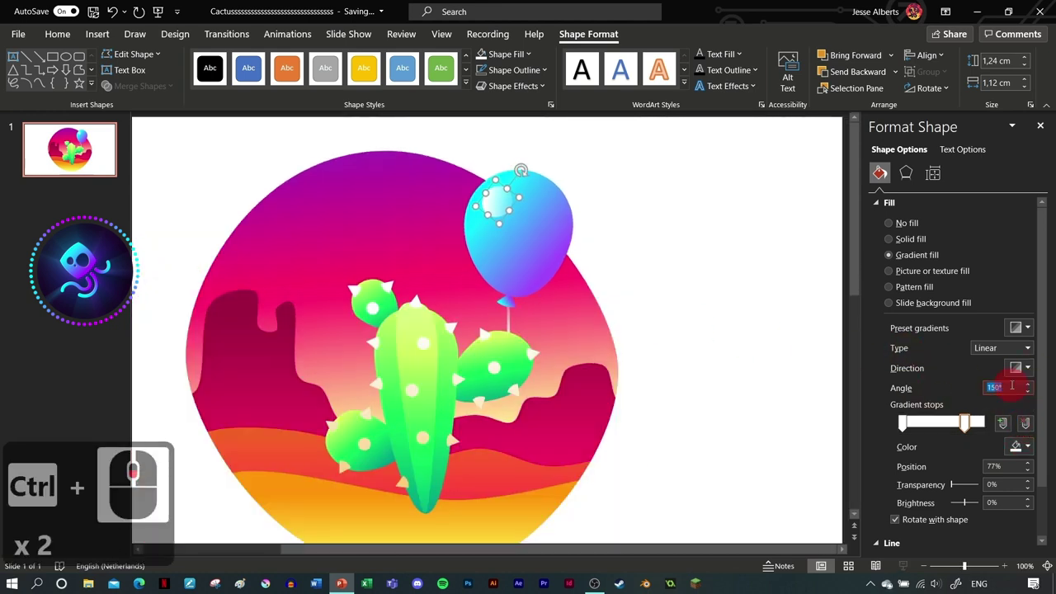
{"action": "left_click", "coordinate": [761, 287]}
{"action": "left_click", "coordinate": [482, 213]}
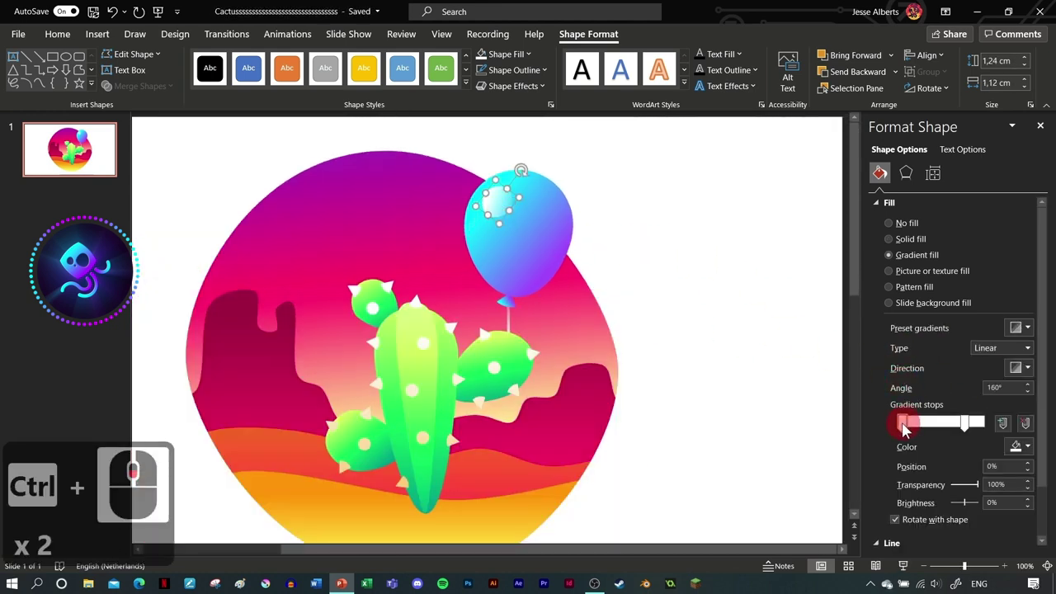
{"action": "left_click_drag", "start_coordinate": [903, 426], "coordinate": [914, 424]}
Step: Duplicate the balloon highlight, shrink the copy to about 0.54 by 0.49 cm, and place it just below-left of the original
{"action": "key", "text": "ctrl+c"}
{"action": "key", "text": "ctrl+v"}
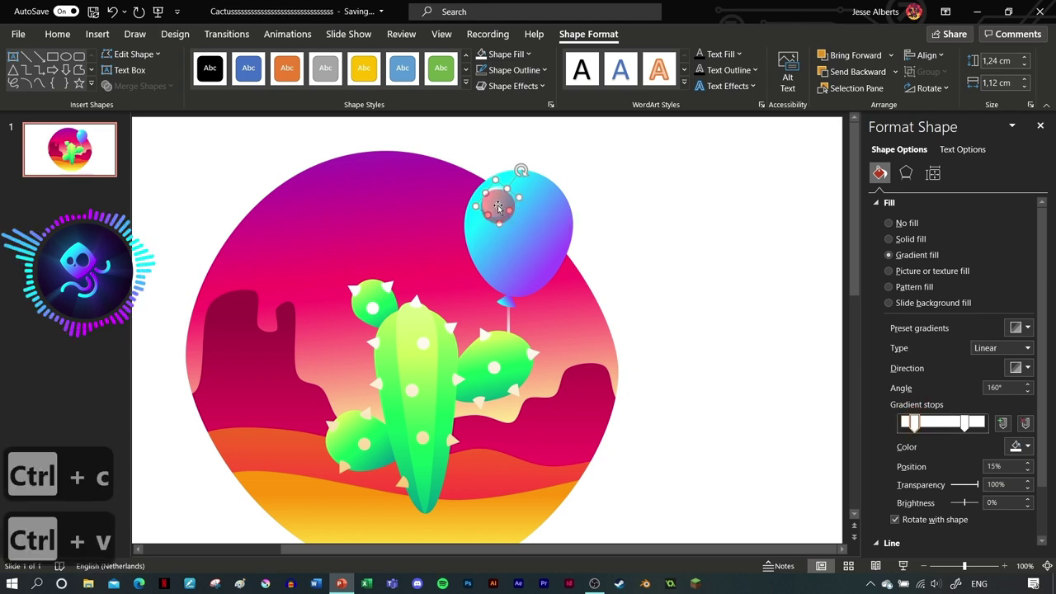
{"action": "key", "text": "ctrl+c"}
{"action": "key", "text": "ctrl+v"}
{"action": "scroll", "coordinate": [518, 173], "scroll_direction": "up", "scroll_amount": 3, "text": "ctrl"}
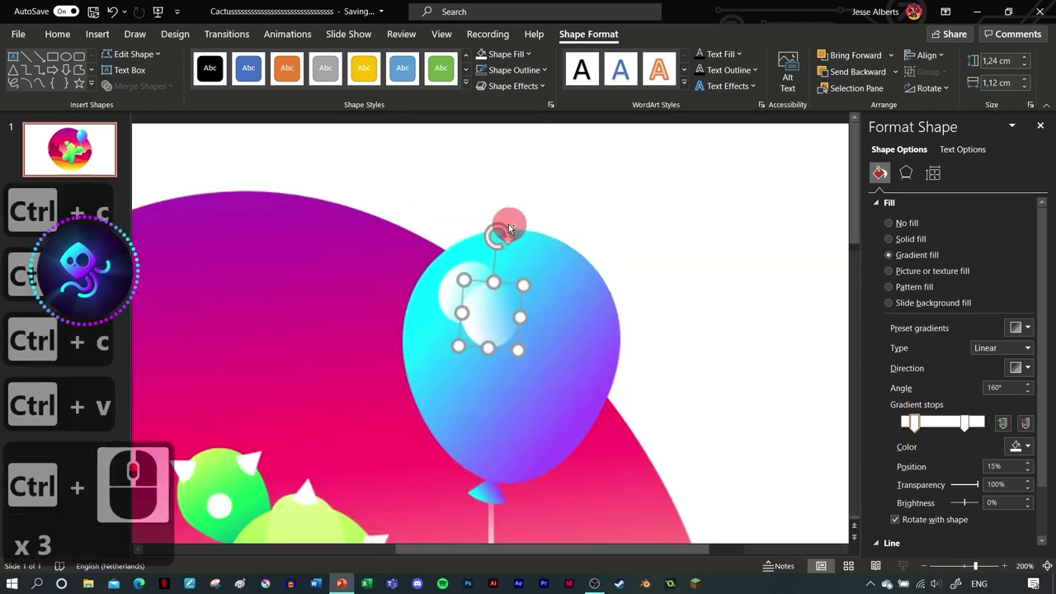
{"action": "left_click_drag", "start_coordinate": [509, 229], "coordinate": [427, 357]}
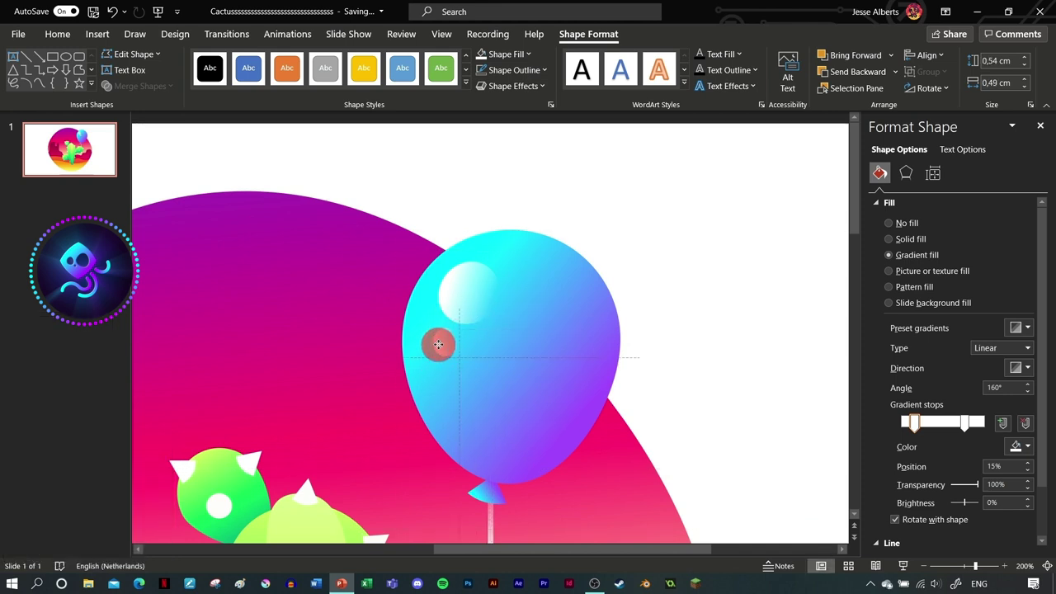
{"action": "left_click_drag", "start_coordinate": [435, 337], "coordinate": [435, 335]}
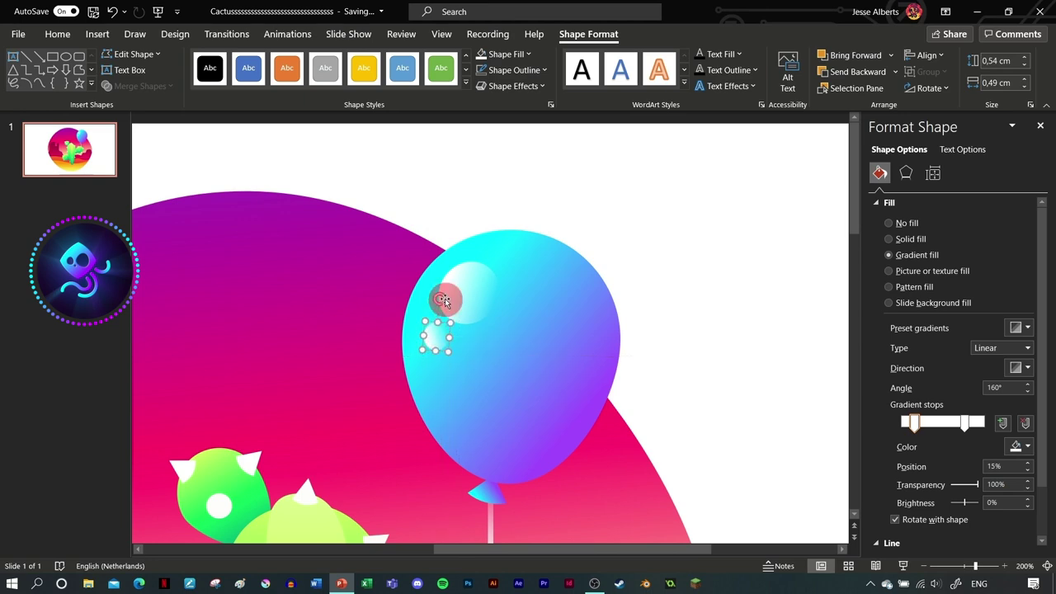
{"action": "scroll", "coordinate": [440, 298], "scroll_direction": "down", "scroll_amount": 2, "text": "ctrl"}
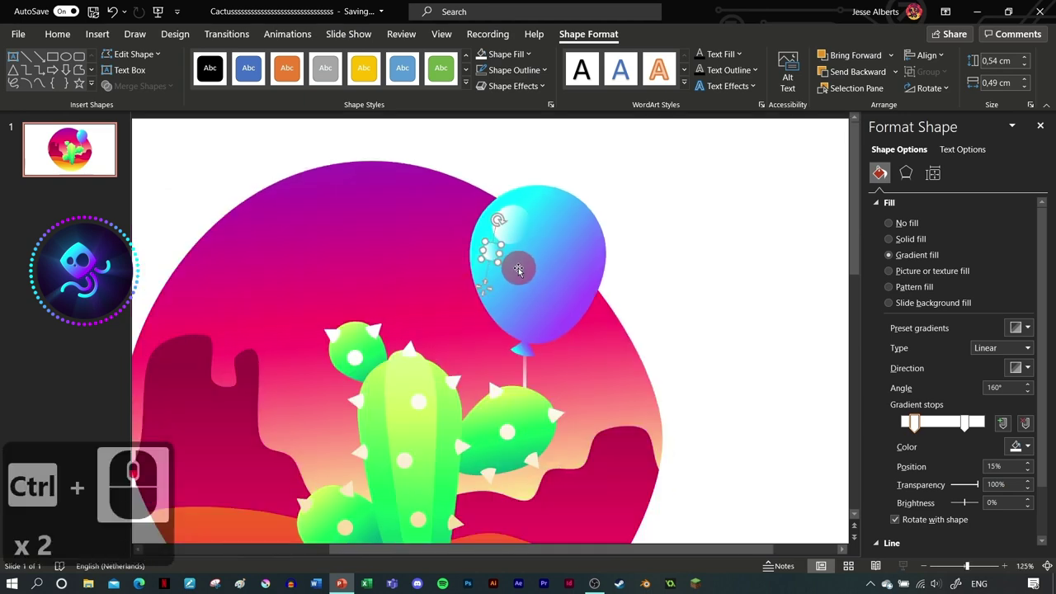
{"action": "left_click", "coordinate": [603, 374]}
{"action": "scroll", "coordinate": [598, 368], "scroll_direction": "down", "scroll_amount": 1}
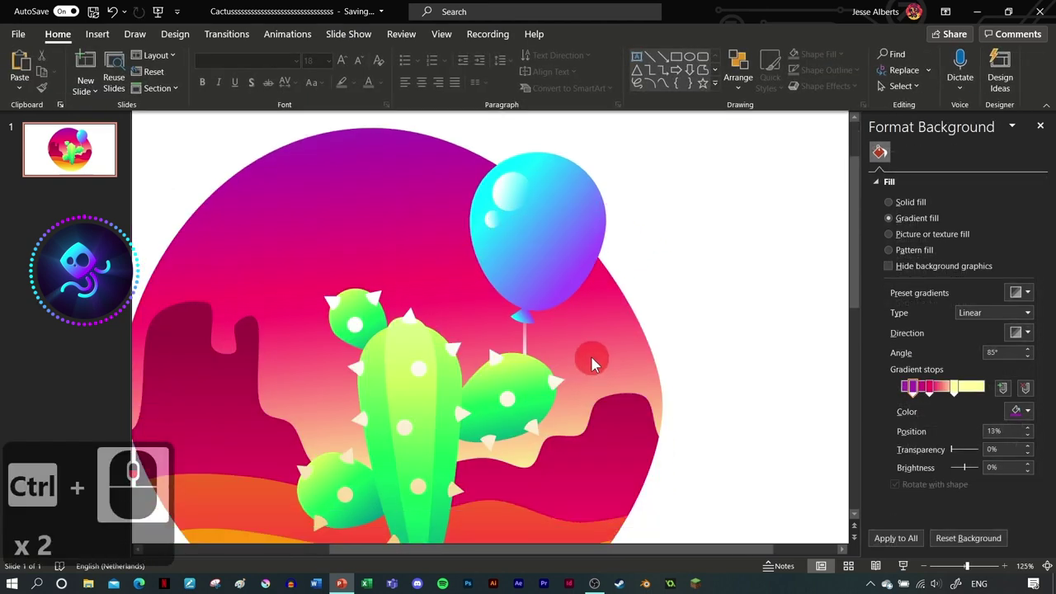
Step: Duplicate the large balloon highlight and place the copy, rotated, near the bottom of the balloon
{"action": "left_click", "coordinate": [95, 34]}
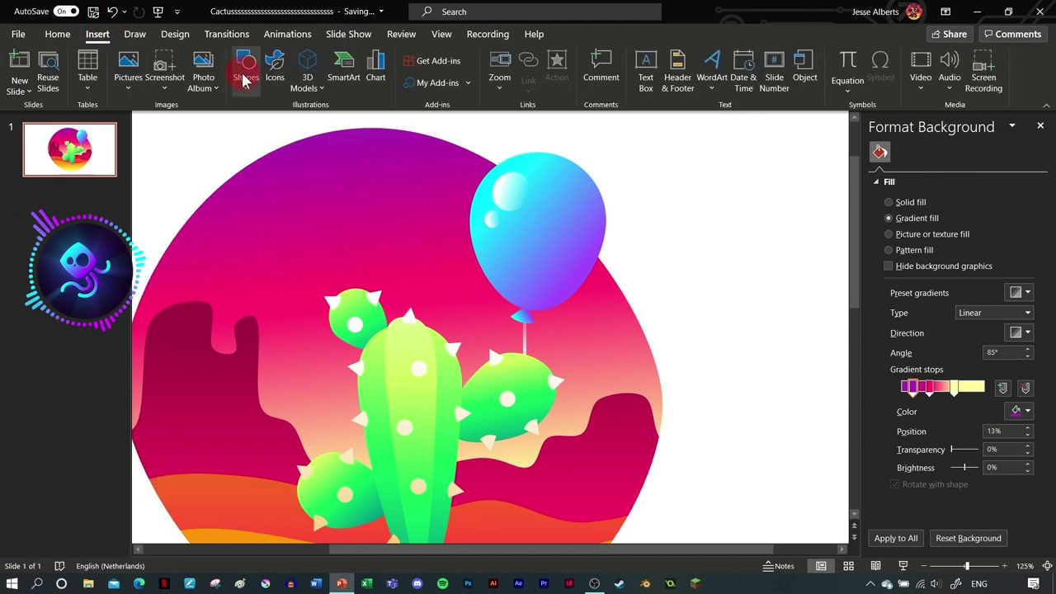
{"action": "left_click", "coordinate": [500, 200]}
{"action": "right_click", "coordinate": [506, 205]}
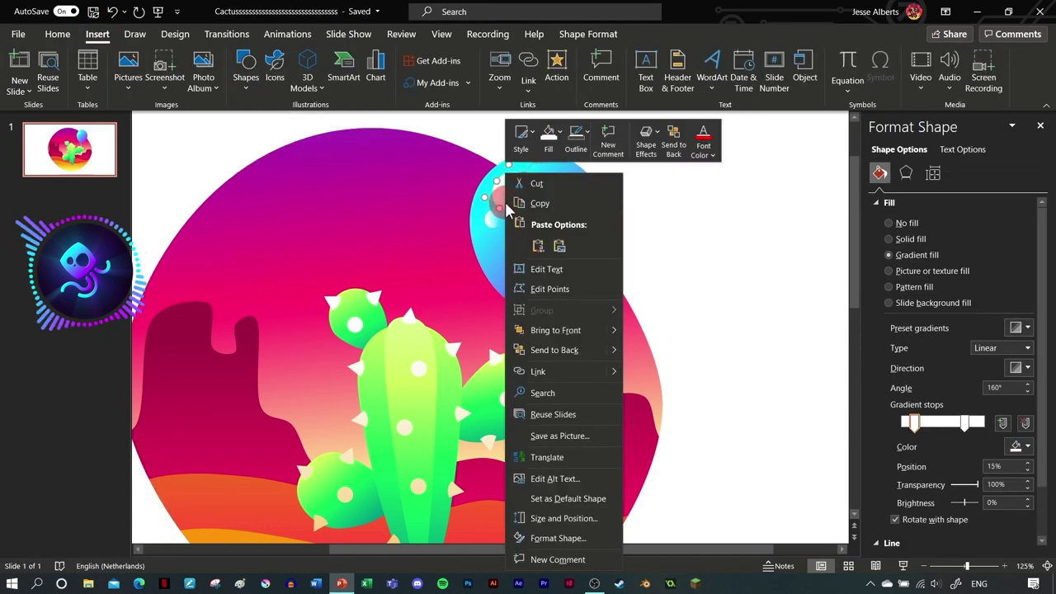
{"action": "left_click", "coordinate": [490, 299]}
{"action": "key", "text": "ctrl+c"}
{"action": "key", "text": "ctrl+v"}
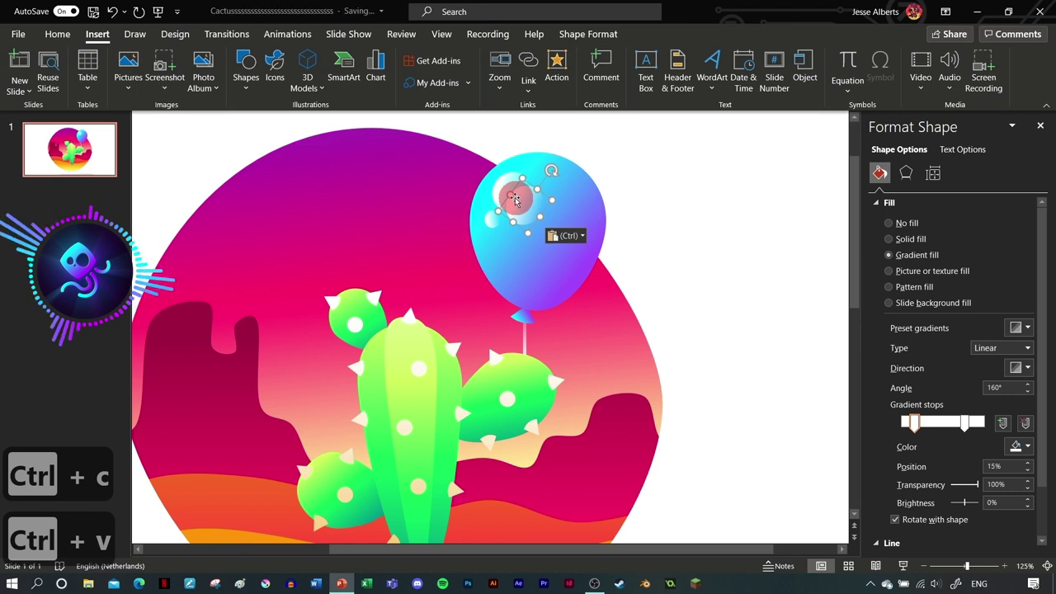
{"action": "left_click_drag", "start_coordinate": [511, 202], "coordinate": [536, 263]}
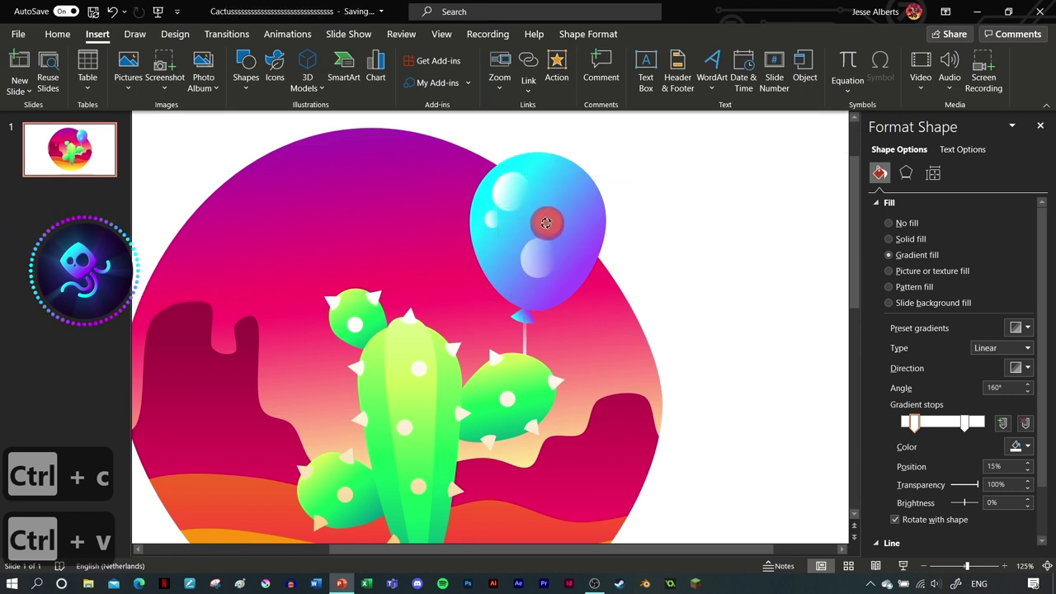
Step: Edit the points of the lower balloon highlight, pulling its upper-left end outward and its upper middle inward to form a crescent
{"action": "right_click", "coordinate": [518, 279]}
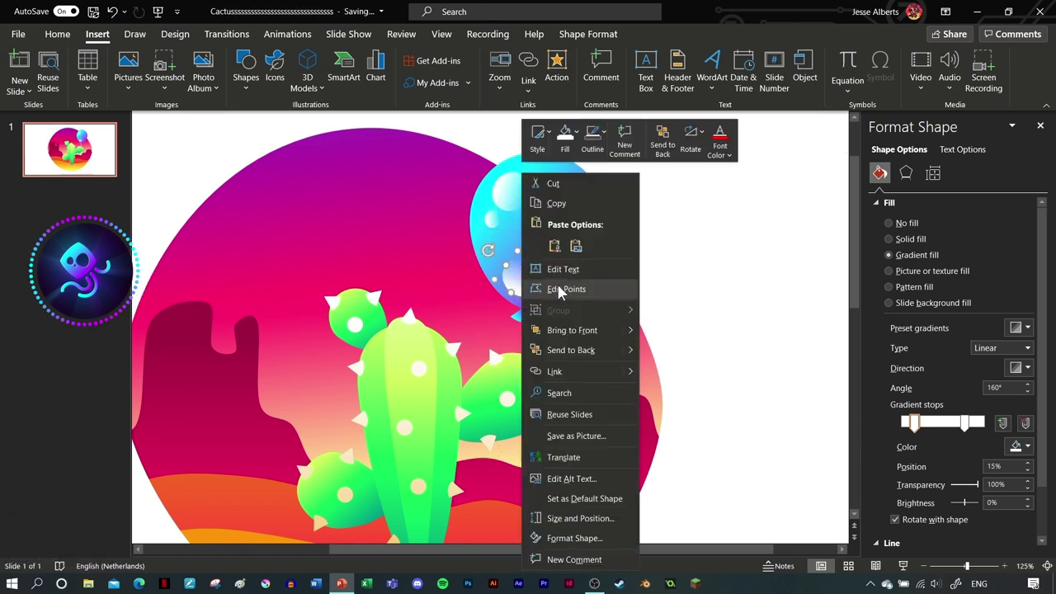
{"action": "left_click", "coordinate": [561, 289]}
{"action": "left_click_drag", "start_coordinate": [506, 265], "coordinate": [491, 251]}
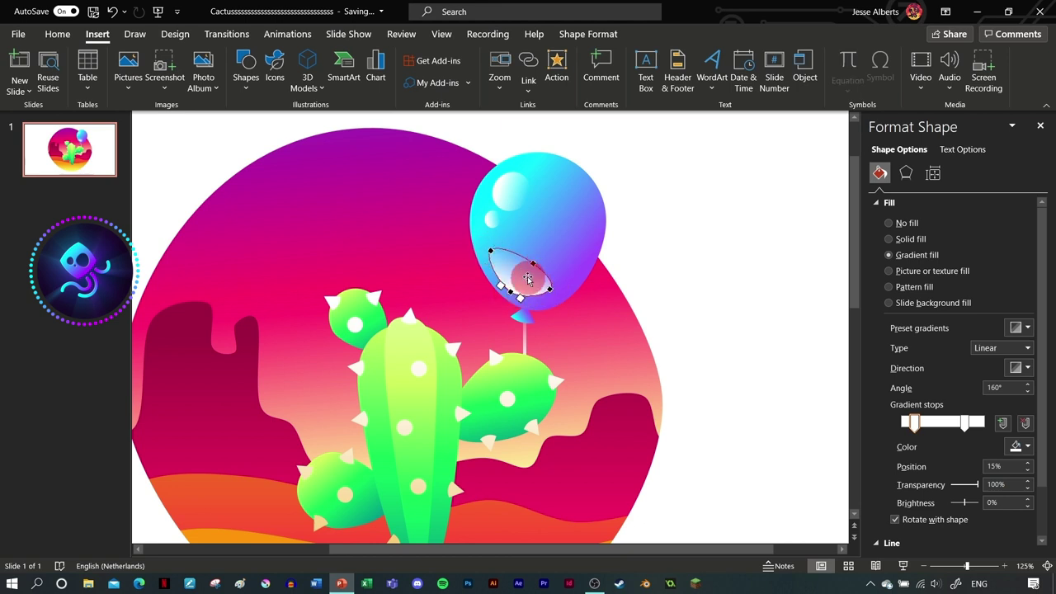
{"action": "left_click_drag", "start_coordinate": [523, 265], "coordinate": [512, 290]}
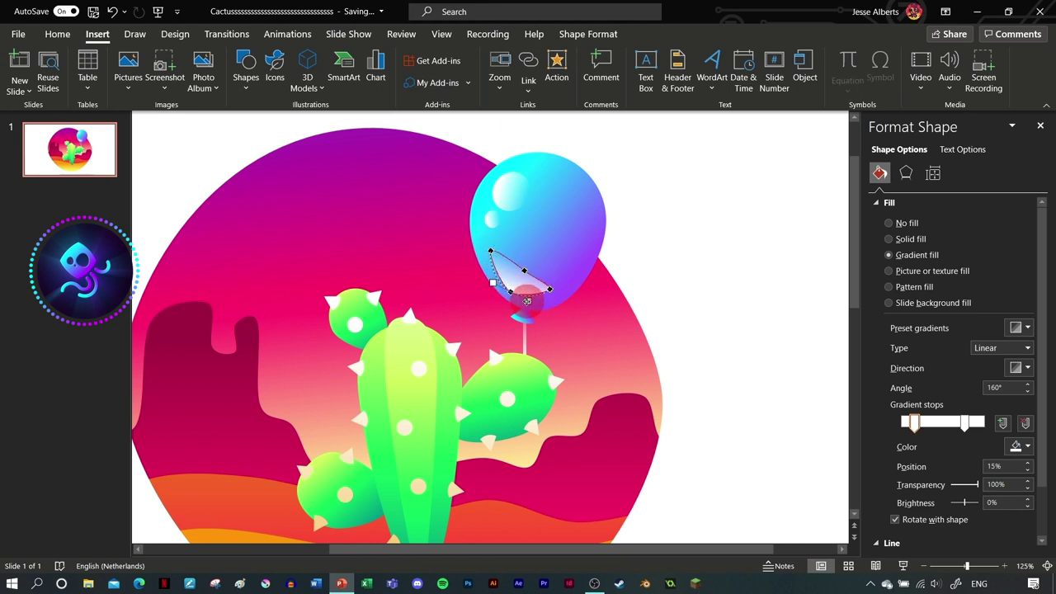
{"action": "left_click", "coordinate": [526, 268]}
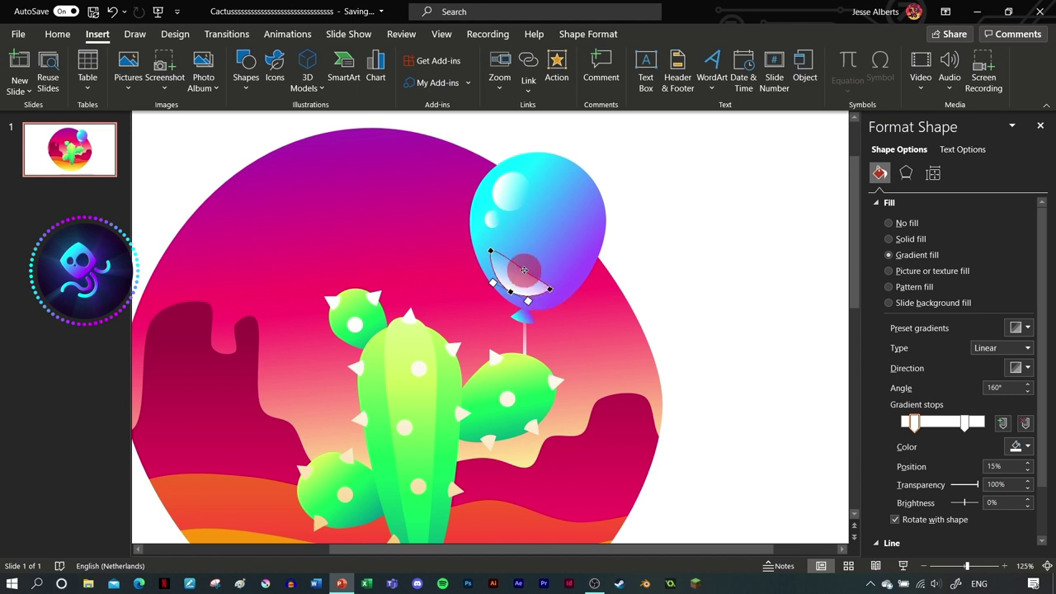
{"action": "left_click", "coordinate": [548, 288]}
{"action": "left_click_drag", "start_coordinate": [546, 298], "coordinate": [552, 283]}
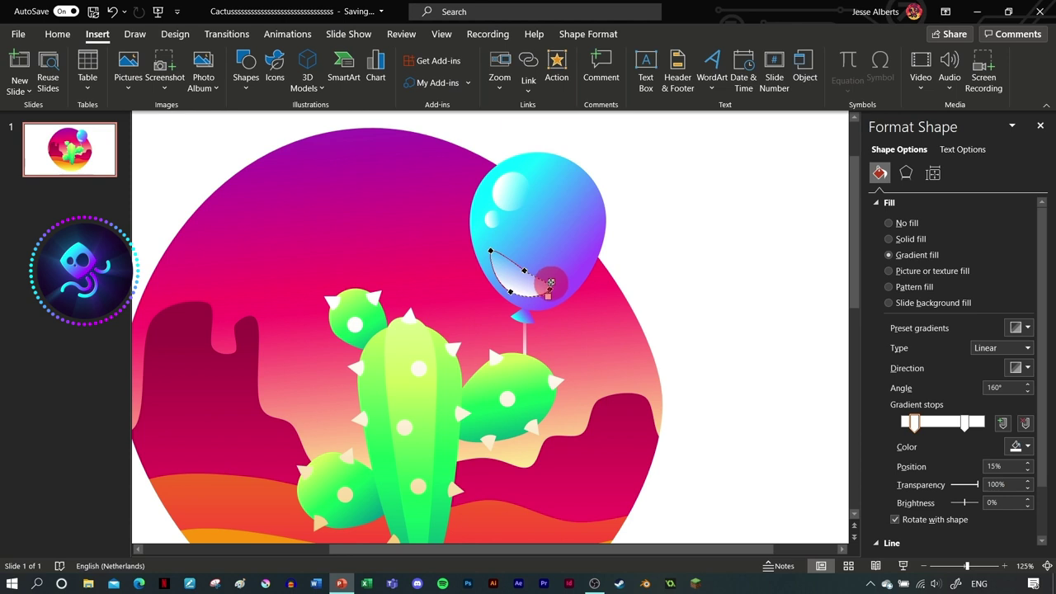
{"action": "left_click", "coordinate": [524, 275]}
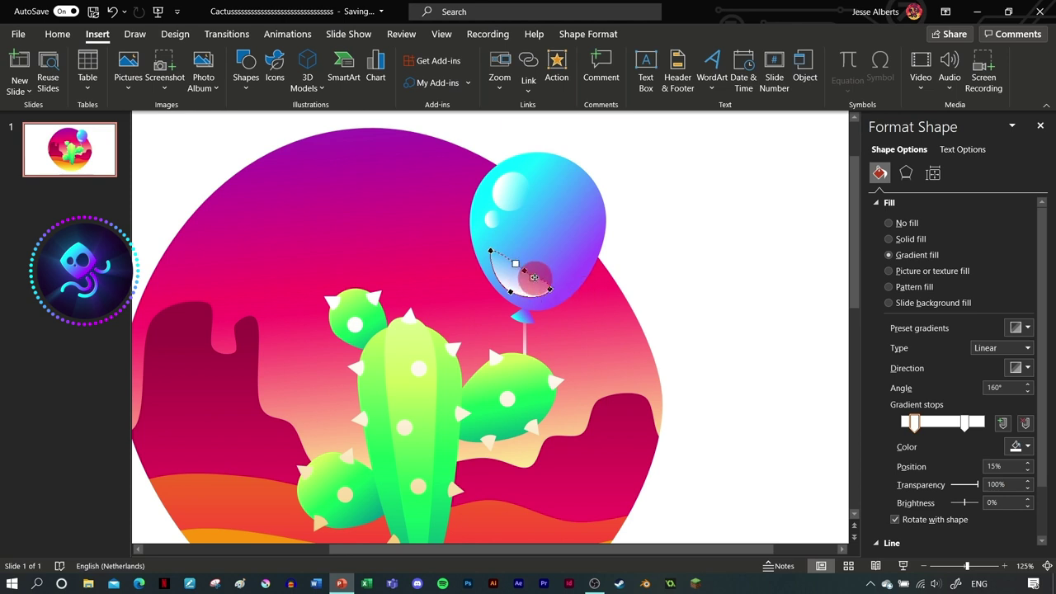
Step: Undo the last point edit, convert the crescent's upper middle point to a smooth point, and finish editing points
{"action": "scroll", "coordinate": [532, 288], "scroll_direction": "up", "scroll_amount": 4, "text": "ctrl"}
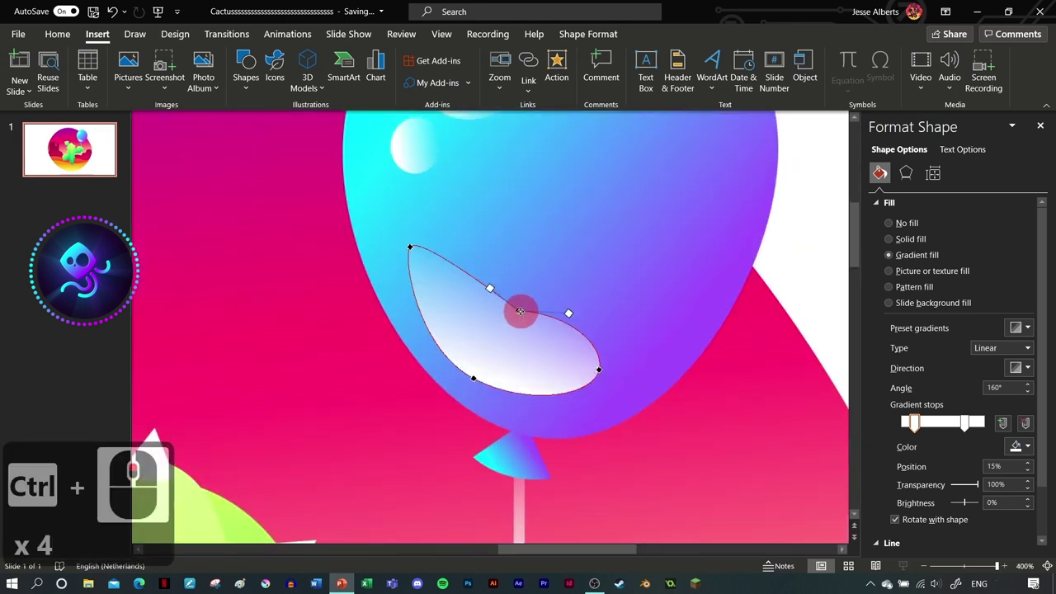
{"action": "key", "text": "ctrl+z"}
{"action": "right_click", "coordinate": [518, 310]}
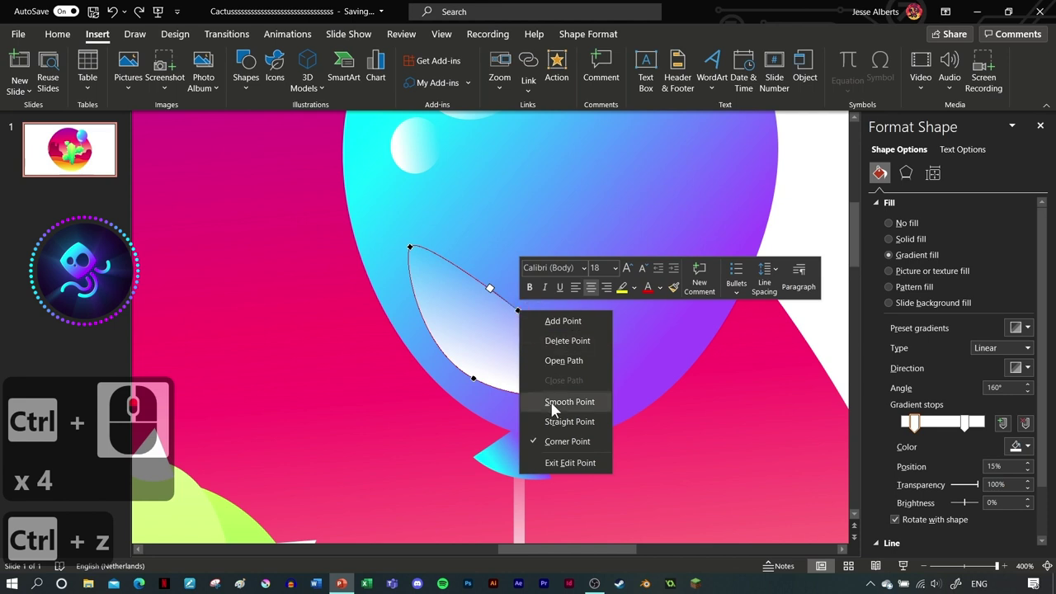
{"action": "left_click", "coordinate": [553, 403]}
{"action": "left_click_drag", "start_coordinate": [546, 330], "coordinate": [545, 330]}
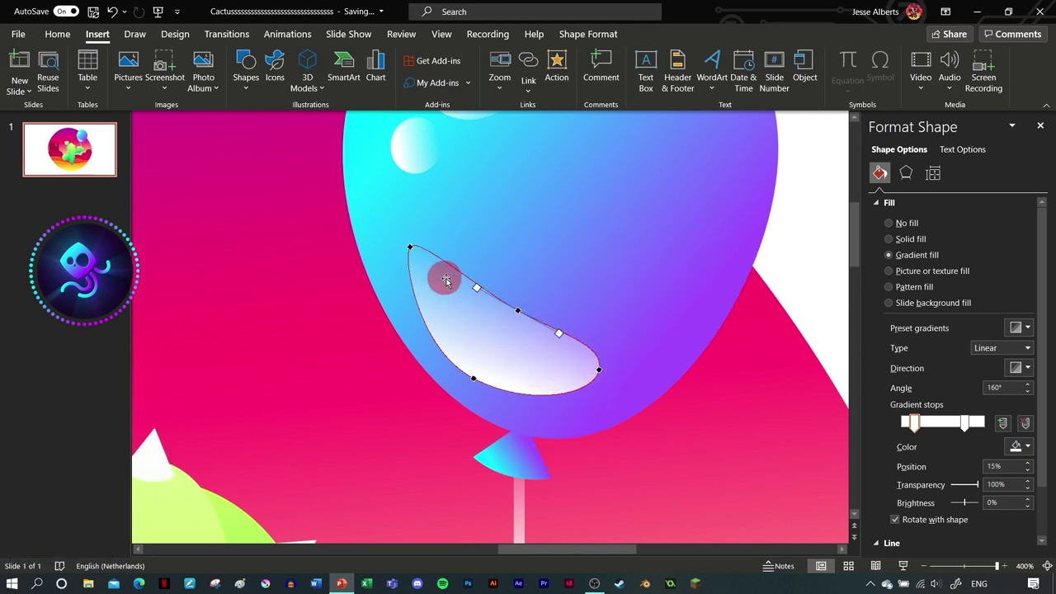
{"action": "scroll", "coordinate": [445, 281], "scroll_direction": "down", "scroll_amount": 2}
{"action": "left_click", "coordinate": [659, 335]}
Step: Rotate, narrow and reposition the crescent highlight so it follows the balloon's lower-left edge
{"action": "left_click", "coordinate": [483, 330]}
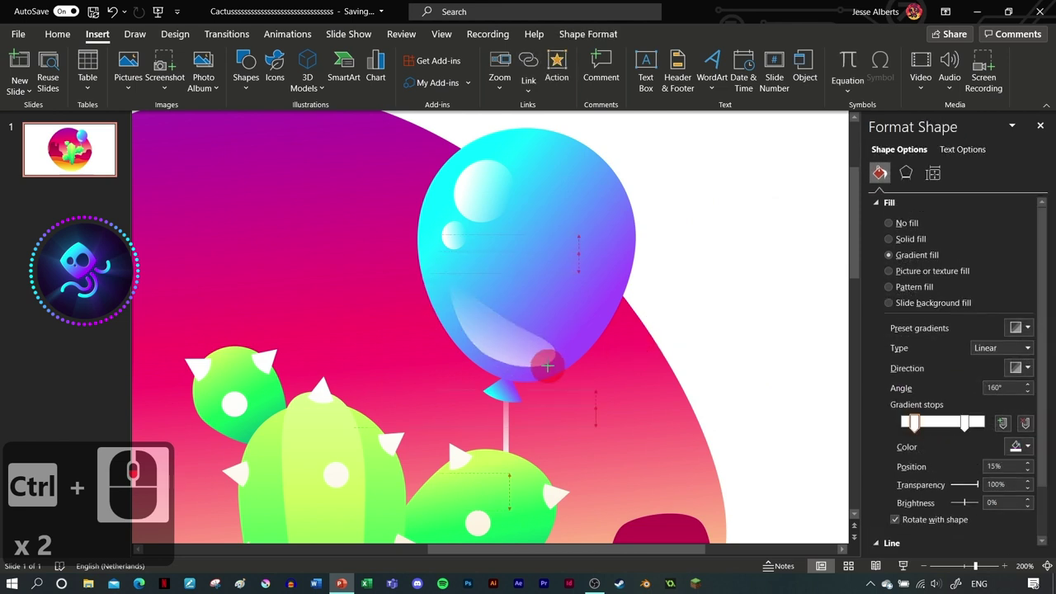
{"action": "left_click", "coordinate": [546, 366]}
{"action": "left_click", "coordinate": [438, 288]}
{"action": "left_click", "coordinate": [471, 310]}
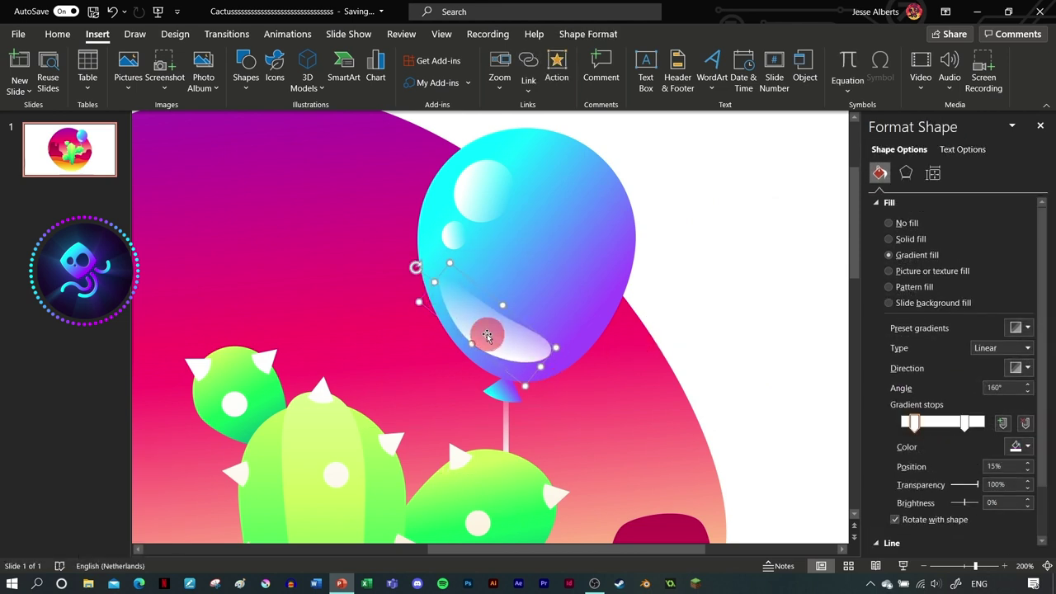
{"action": "left_click_drag", "start_coordinate": [417, 265], "coordinate": [422, 264]}
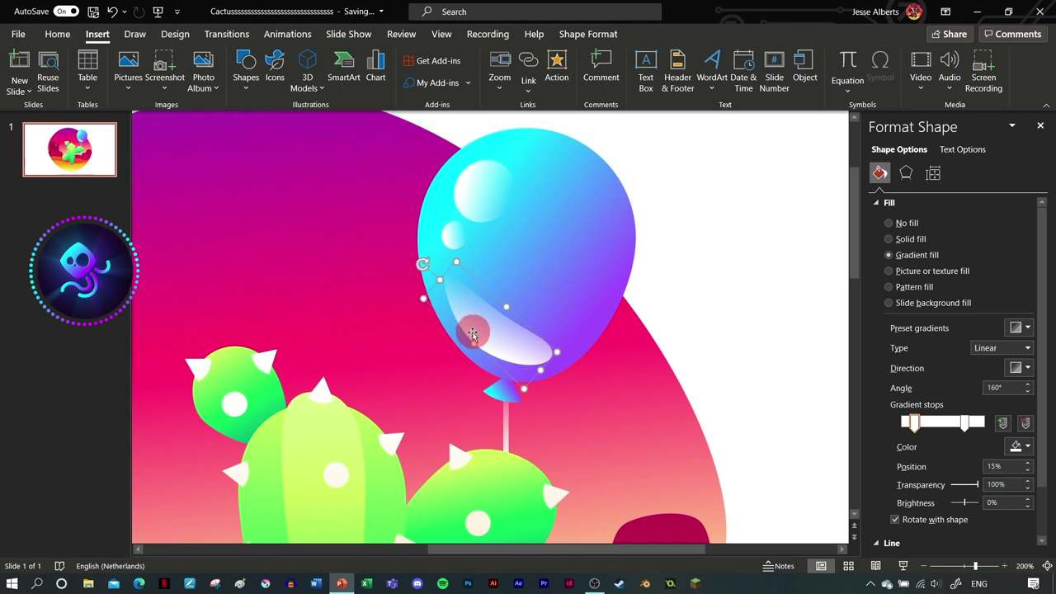
{"action": "left_click_drag", "start_coordinate": [473, 333], "coordinate": [483, 341]}
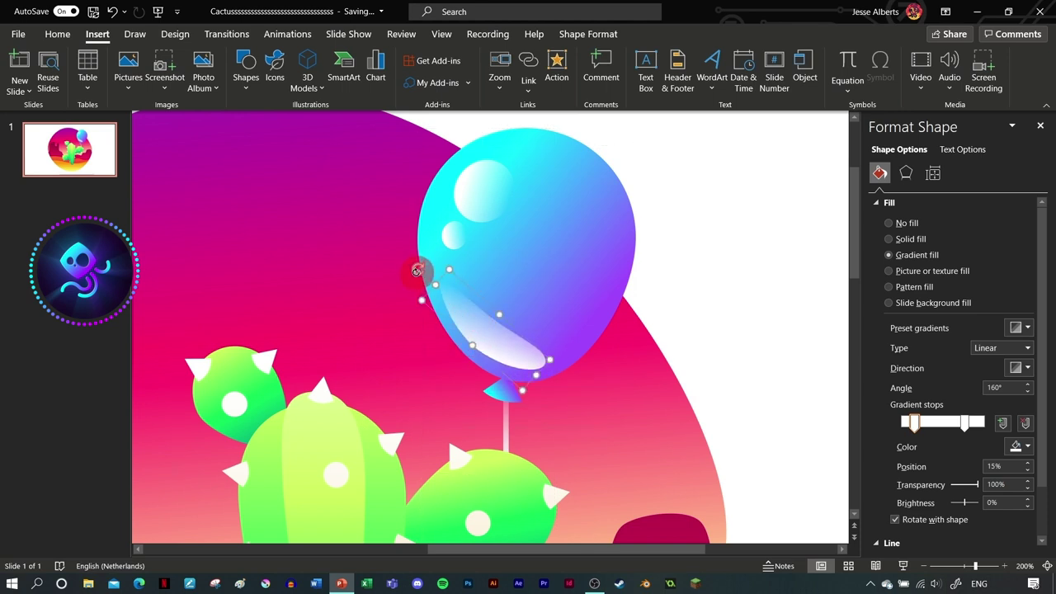
{"action": "mouse_move", "coordinate": [436, 276]}
{"action": "left_mouse_down"}
{"action": "mouse_move", "coordinate": [450, 278]}
{"action": "mouse_move", "coordinate": [434, 283]}
{"action": "left_mouse_up"}
{"action": "left_click_drag", "start_coordinate": [479, 333], "coordinate": [467, 316]}
{"action": "left_click_drag", "start_coordinate": [434, 283], "coordinate": [427, 271]}
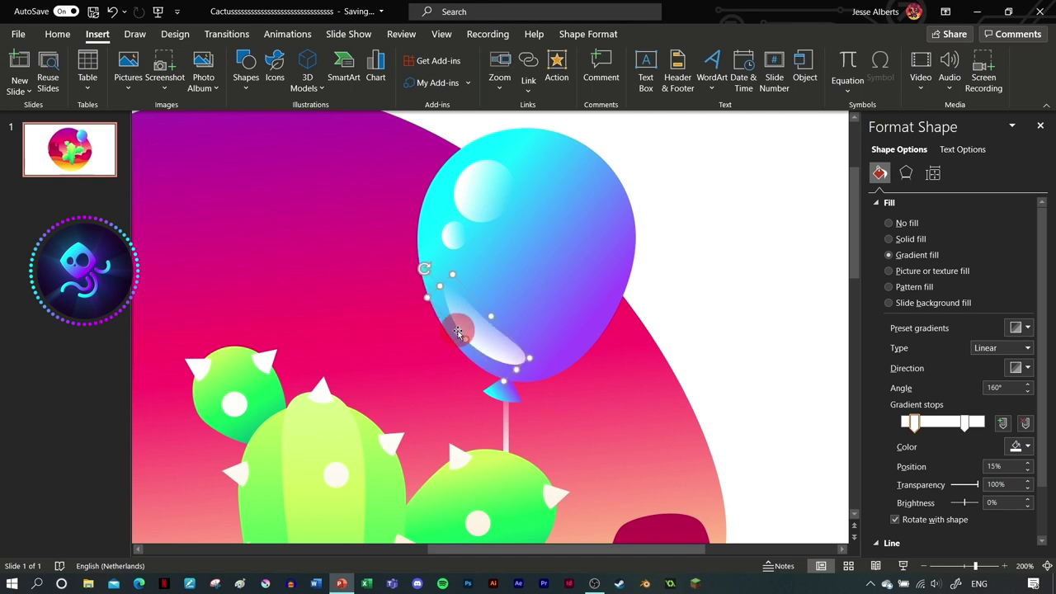
{"action": "left_click_drag", "start_coordinate": [460, 329], "coordinate": [480, 336]}
Step: Recolour the crescent highlight's gradient with green on the 15% stop and yellow-green on the other stop, moved to 74%
{"action": "scroll", "coordinate": [558, 353], "scroll_direction": "down", "scroll_amount": 2}
{"action": "left_click", "coordinate": [1020, 446]}
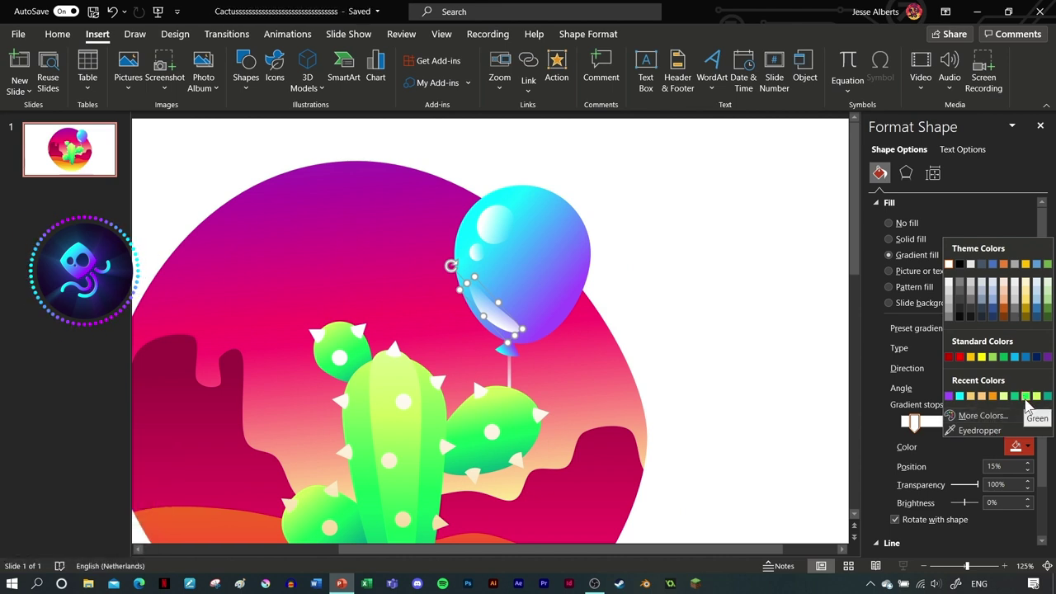
{"action": "left_click", "coordinate": [1025, 397]}
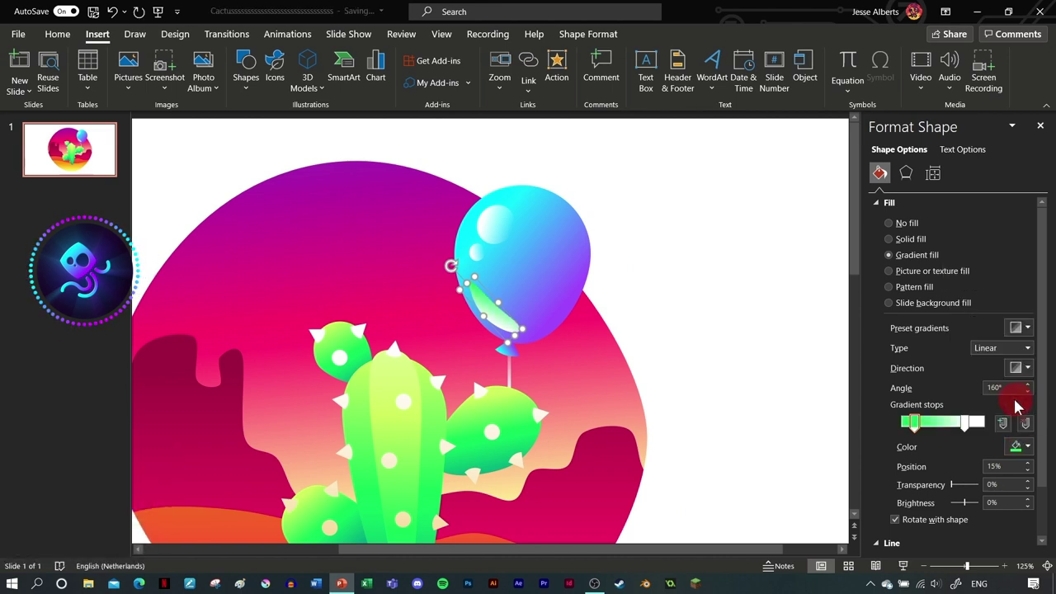
{"action": "left_click", "coordinate": [1019, 449]}
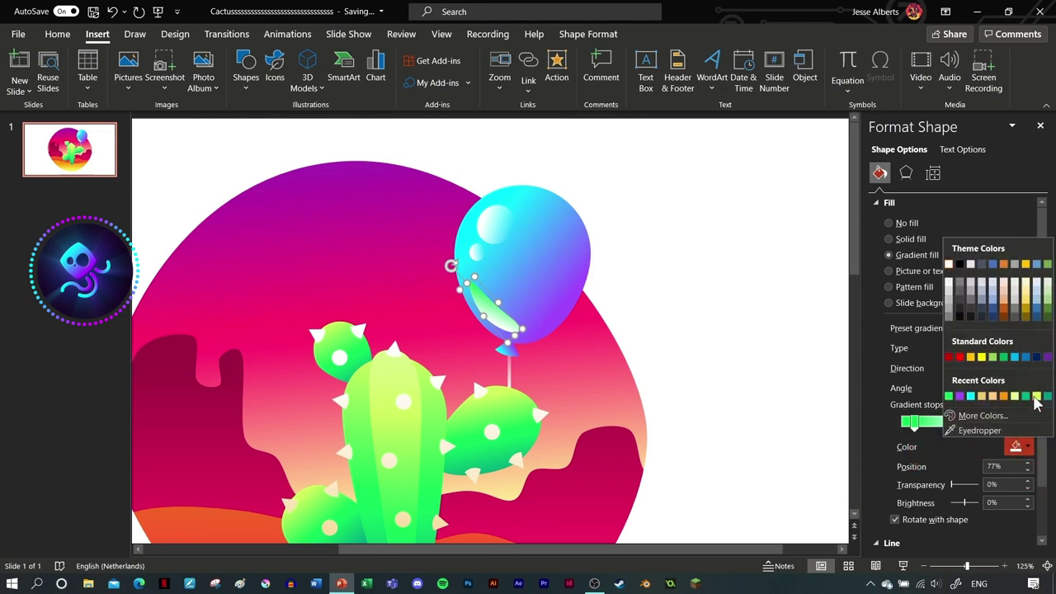
{"action": "left_click", "coordinate": [1036, 398]}
{"action": "left_click_drag", "start_coordinate": [969, 434], "coordinate": [965, 436]}
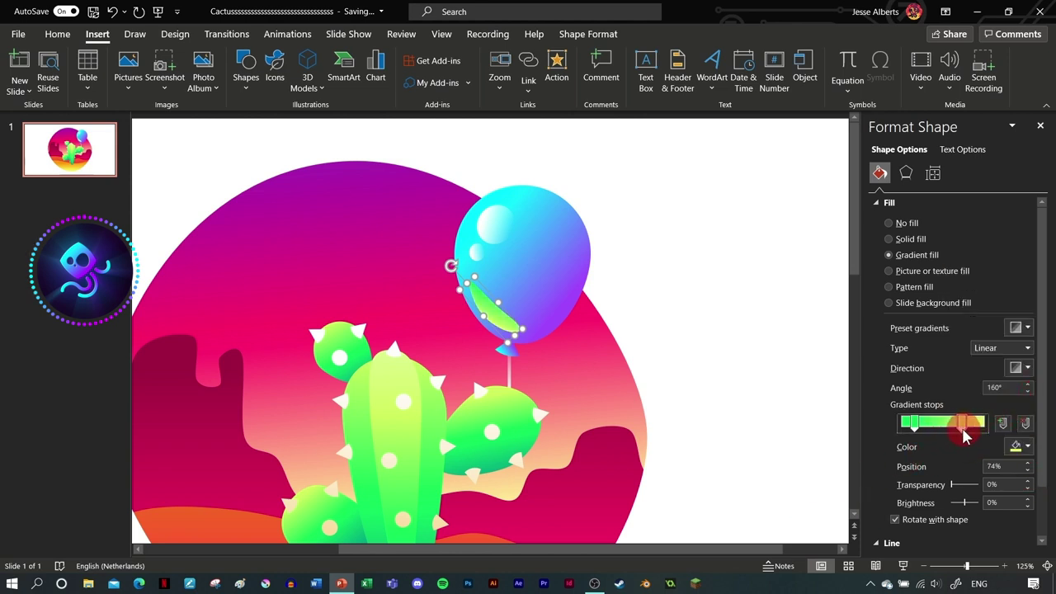
Step: Set the transparency of the crescent highlight's green gradient stop to 95%
{"action": "left_click_drag", "start_coordinate": [952, 488], "coordinate": [986, 493]}
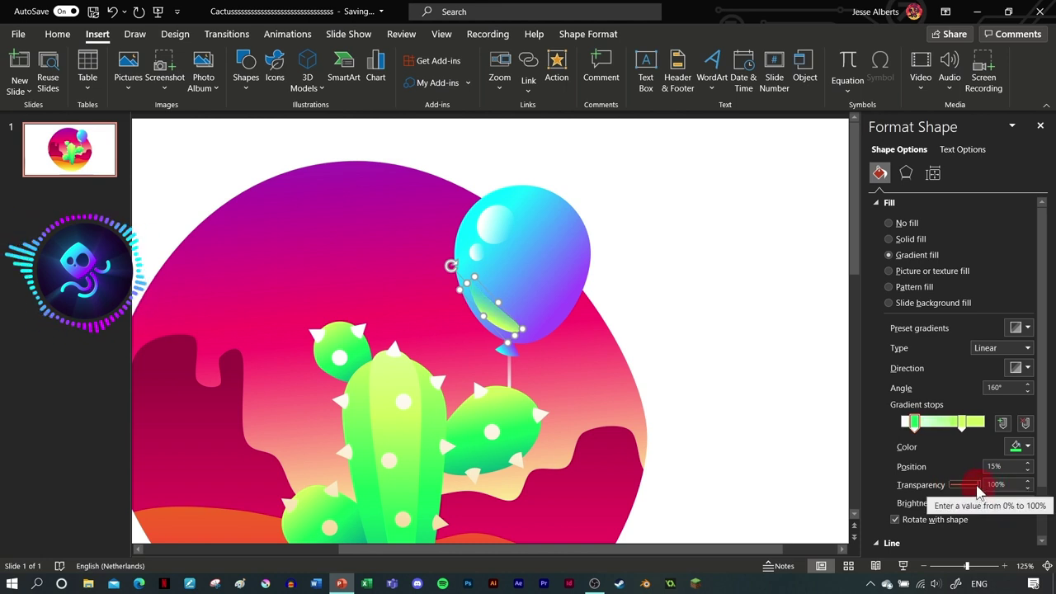
{"action": "left_click_drag", "start_coordinate": [974, 488], "coordinate": [977, 487]}
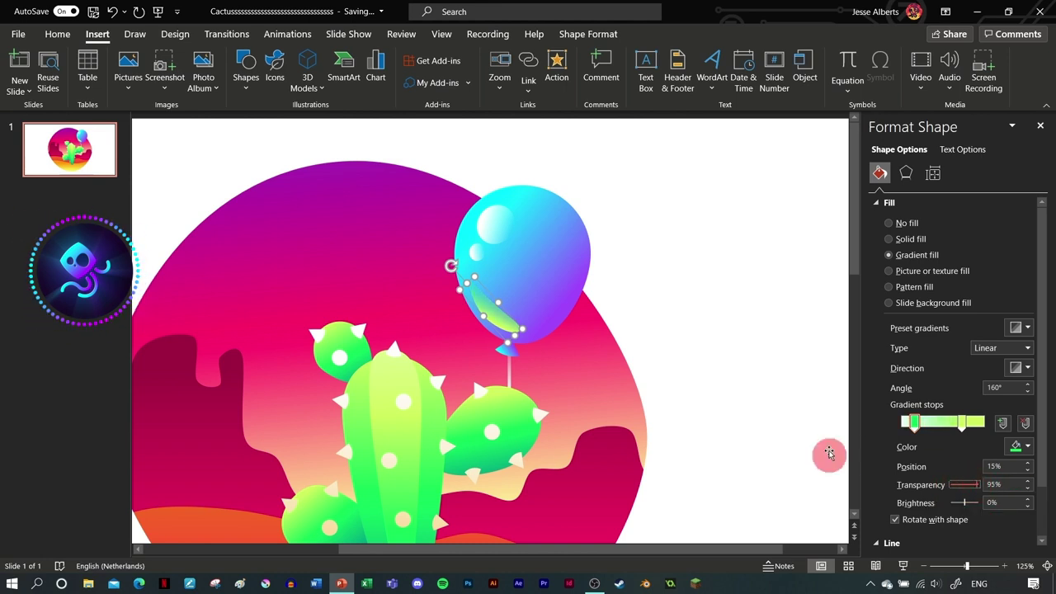
{"action": "scroll", "coordinate": [511, 346], "scroll_direction": "up", "scroll_amount": 4, "text": "ctrl"}
{"action": "scroll", "coordinate": [522, 374], "scroll_direction": "down", "scroll_amount": 3}
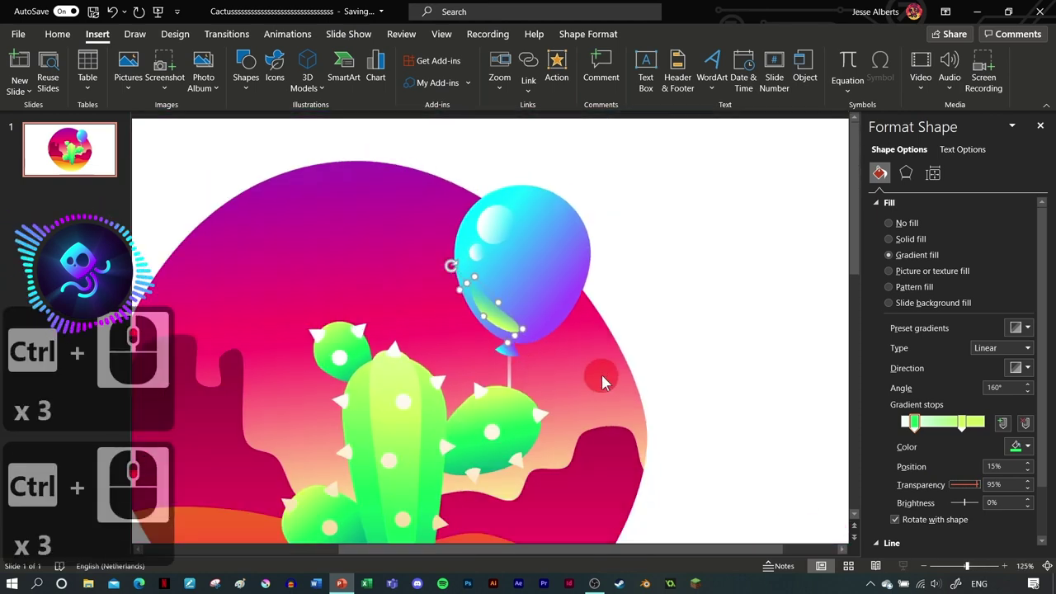
{"action": "left_click", "coordinate": [589, 388]}
Step: Duplicate the balloon's body without its knot and string, and place the copy to the right of the original
{"action": "left_click", "coordinate": [558, 264]}
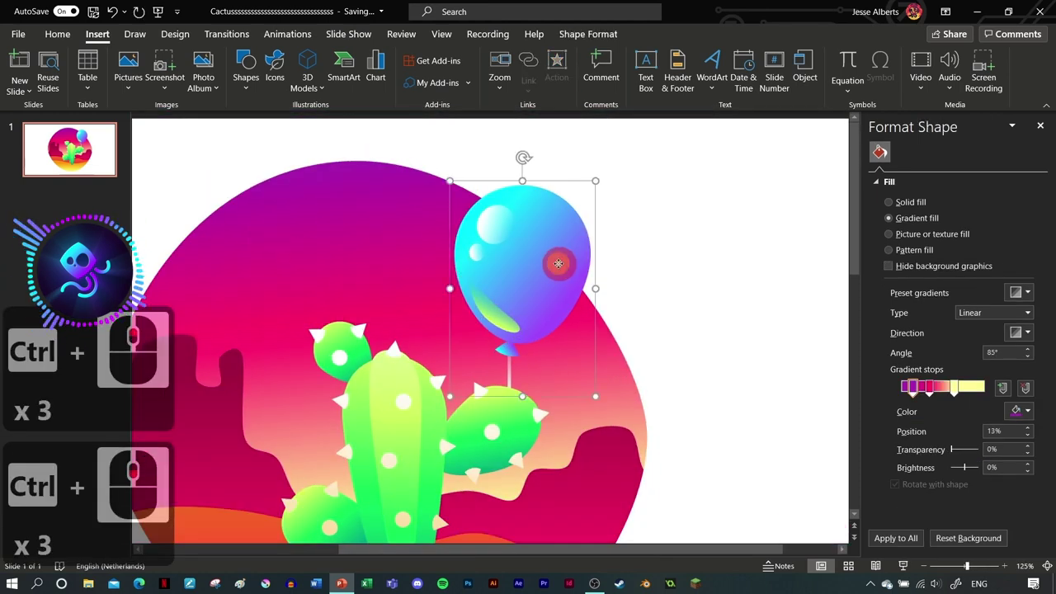
{"action": "left_click", "coordinate": [532, 302]}
{"action": "key", "text": "ctrl+c"}
{"action": "key", "text": "ctrl+v"}
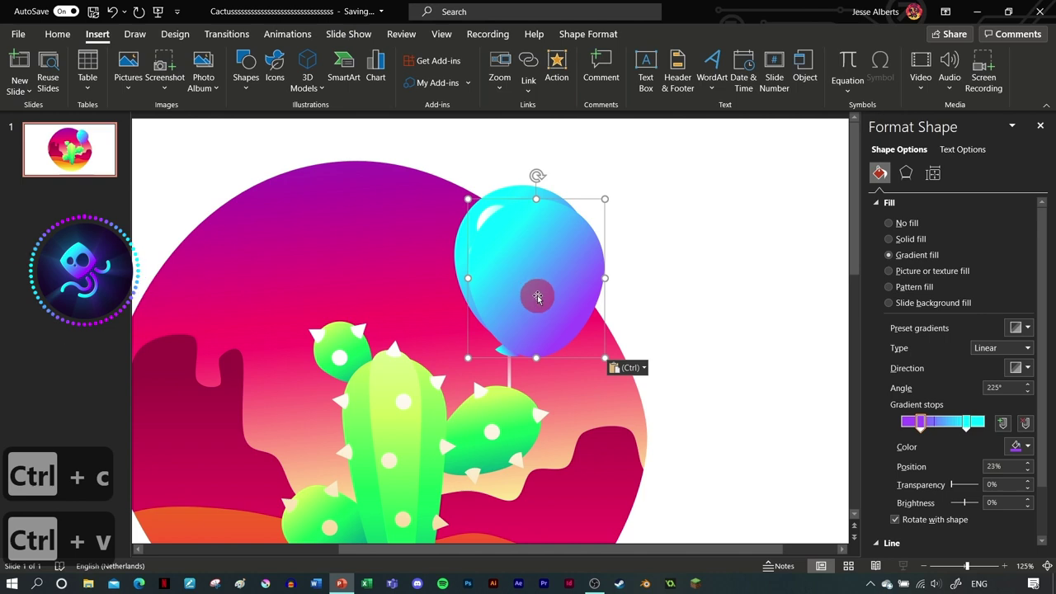
{"action": "left_click_drag", "start_coordinate": [511, 285], "coordinate": [573, 299]}
{"action": "scroll", "coordinate": [573, 299], "scroll_direction": "up", "scroll_amount": 3}
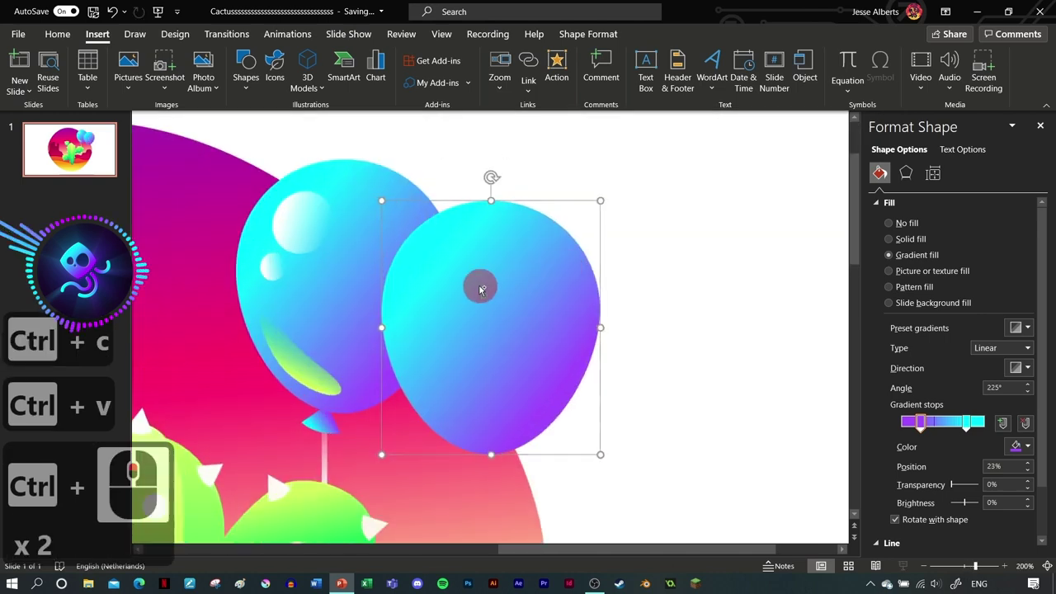
Step: Ungroup the original balloon into separate body, knot and string shapes
{"action": "left_click", "coordinate": [347, 294]}
{"action": "left_click", "coordinate": [336, 296]}
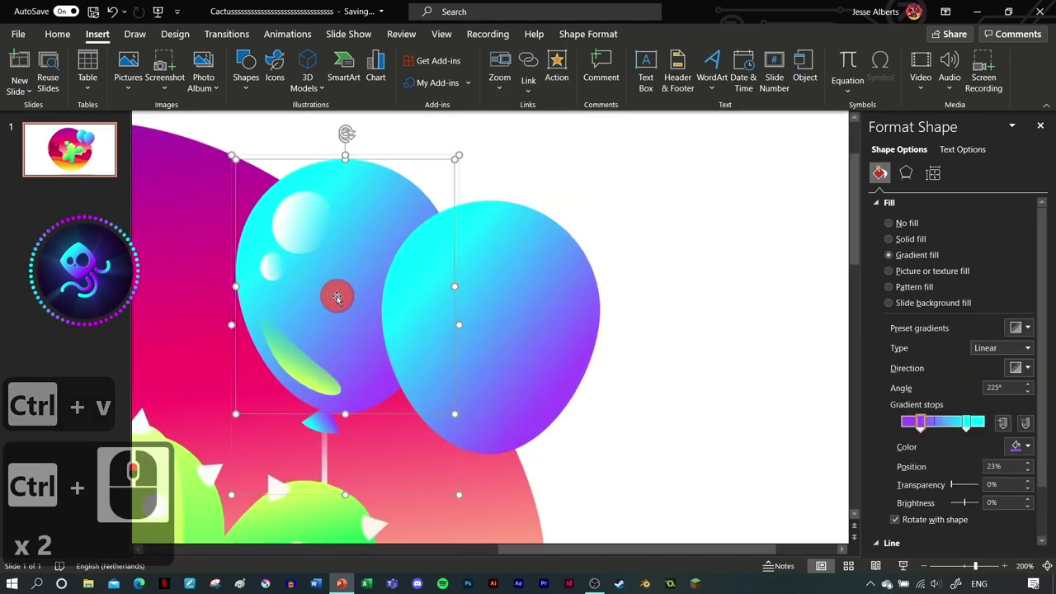
{"action": "left_click", "coordinate": [594, 34]}
{"action": "left_click", "coordinate": [927, 72]}
{"action": "left_click", "coordinate": [942, 132]}
{"action": "scroll", "coordinate": [639, 239], "scroll_direction": "down", "scroll_amount": 2}
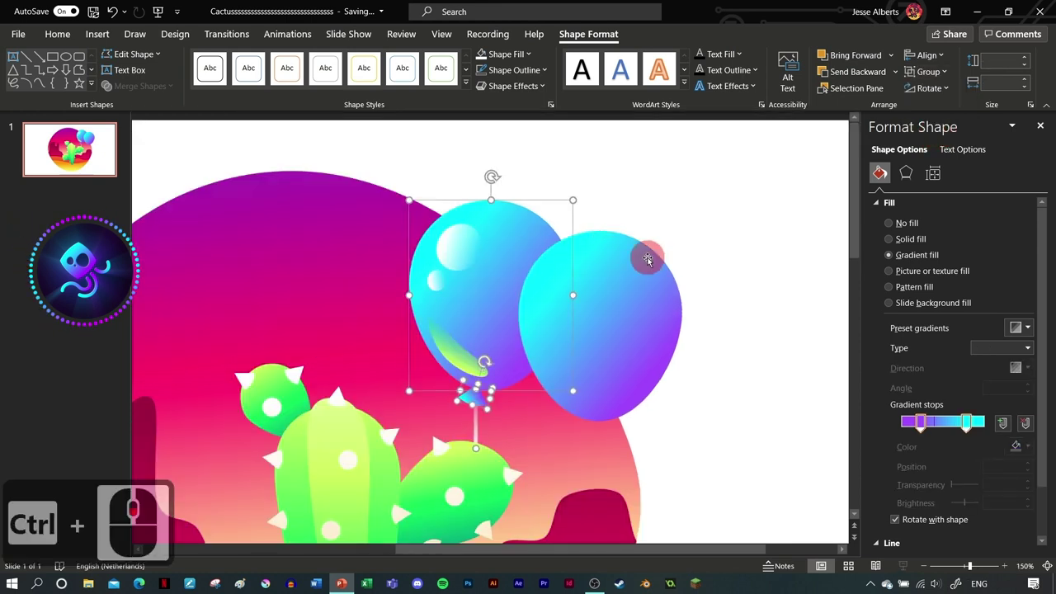
Step: Recolour the balloon copy's cyan gradient stop green, move its purple stop to 28%, and set the gradient's direction to 135°
{"action": "left_click", "coordinate": [614, 249]}
{"action": "left_click", "coordinate": [608, 247]}
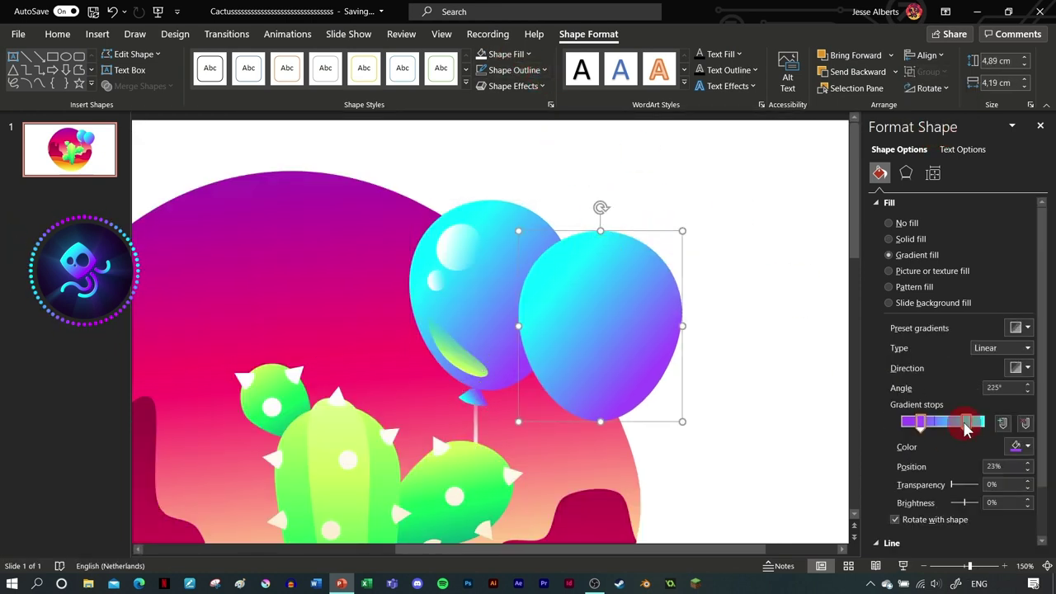
{"action": "left_click", "coordinate": [1018, 447]}
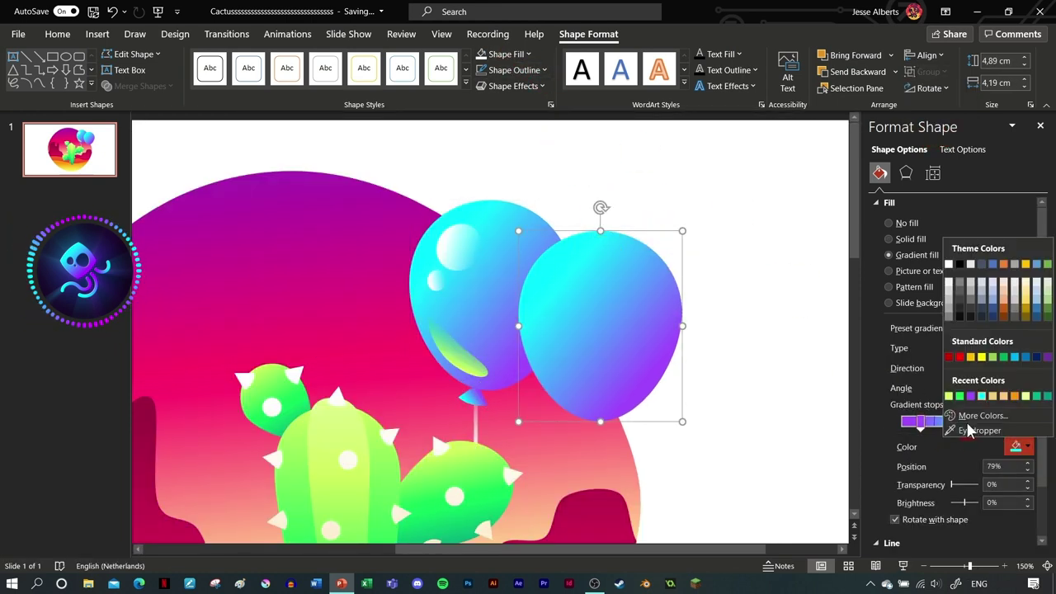
{"action": "left_click", "coordinate": [960, 398]}
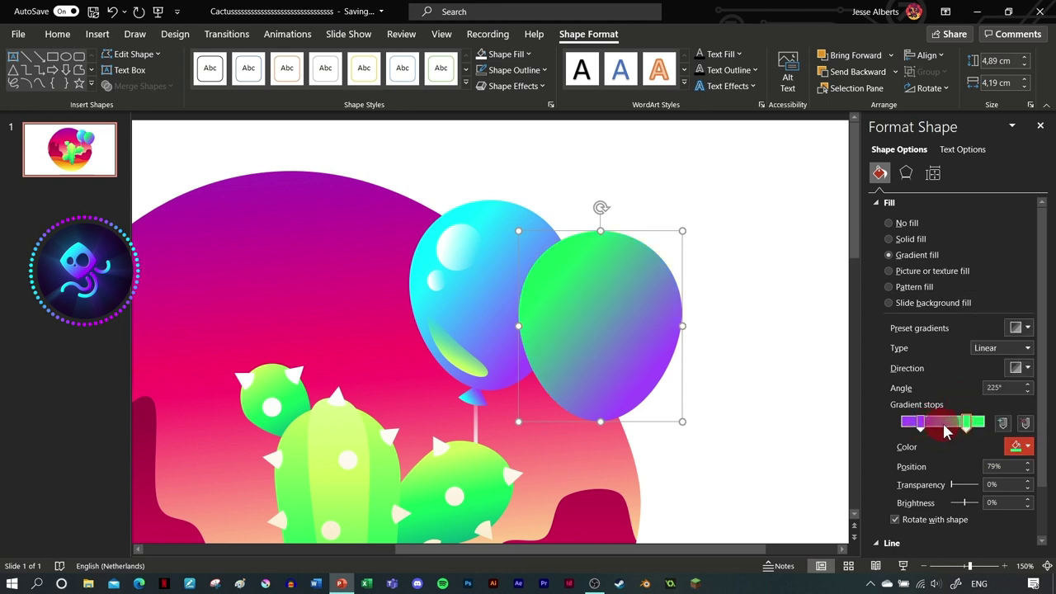
{"action": "left_click_drag", "start_coordinate": [971, 433], "coordinate": [950, 439]}
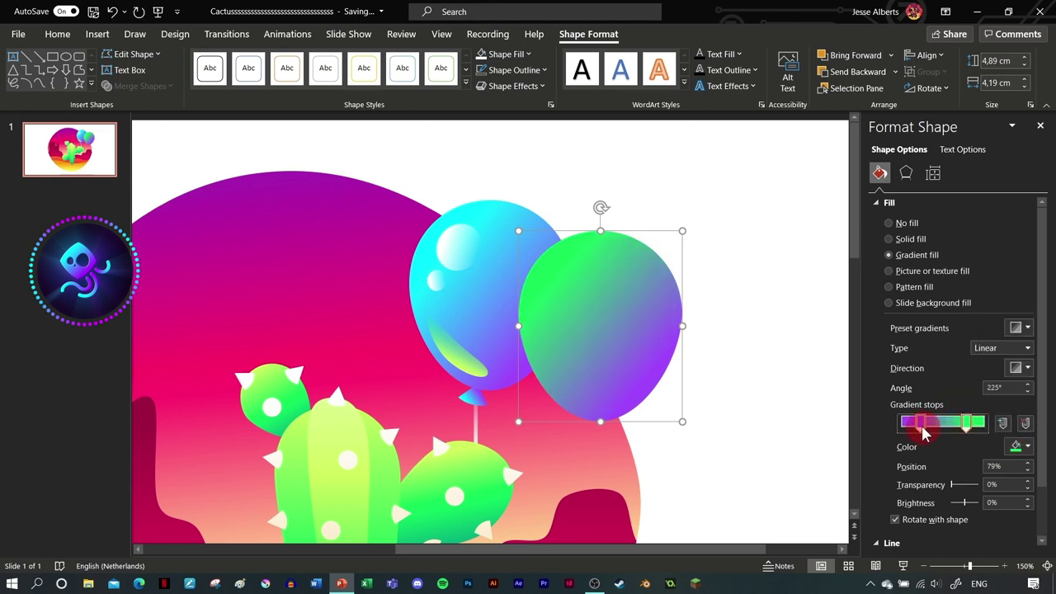
{"action": "left_click", "coordinate": [1021, 368]}
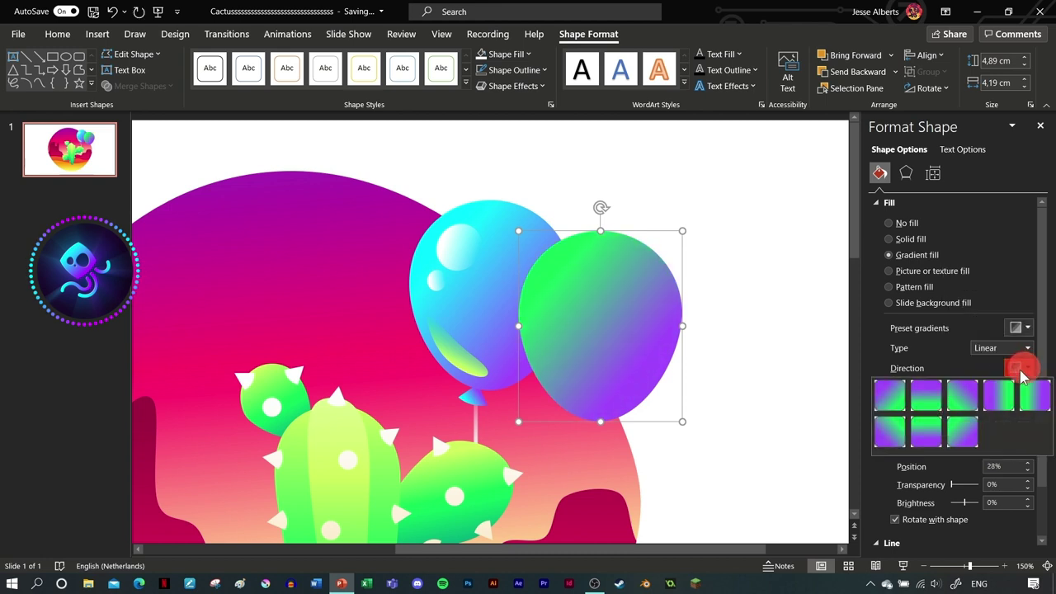
{"action": "left_click", "coordinate": [959, 433]}
Step: Align the recoloured balloon copy with the original balloon body along their left and top edges
{"action": "left_click", "coordinate": [465, 261]}
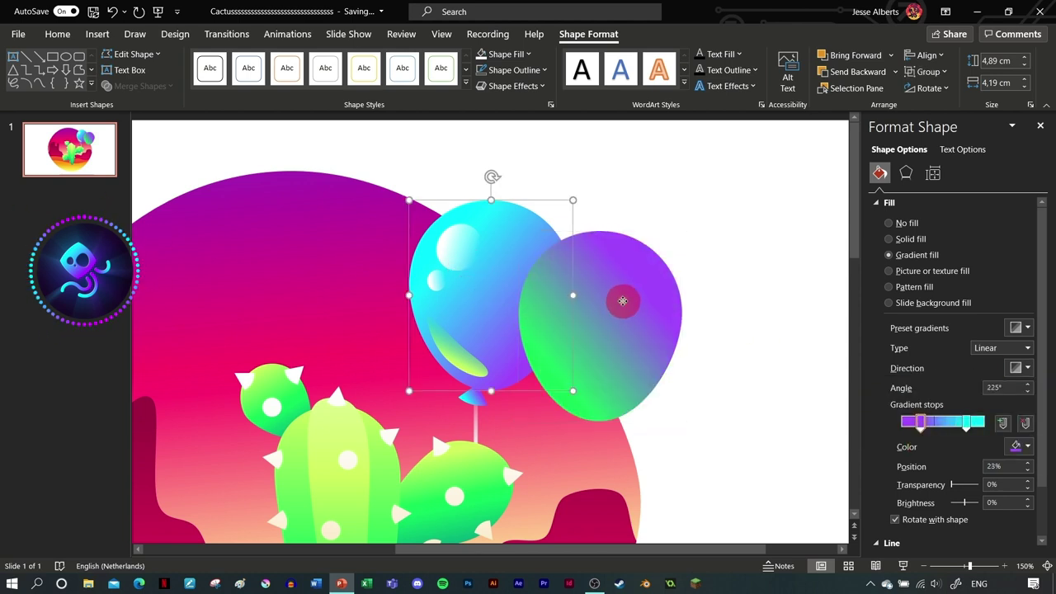
{"action": "left_click", "coordinate": [623, 301], "text": "shift"}
{"action": "left_click", "coordinate": [926, 55]}
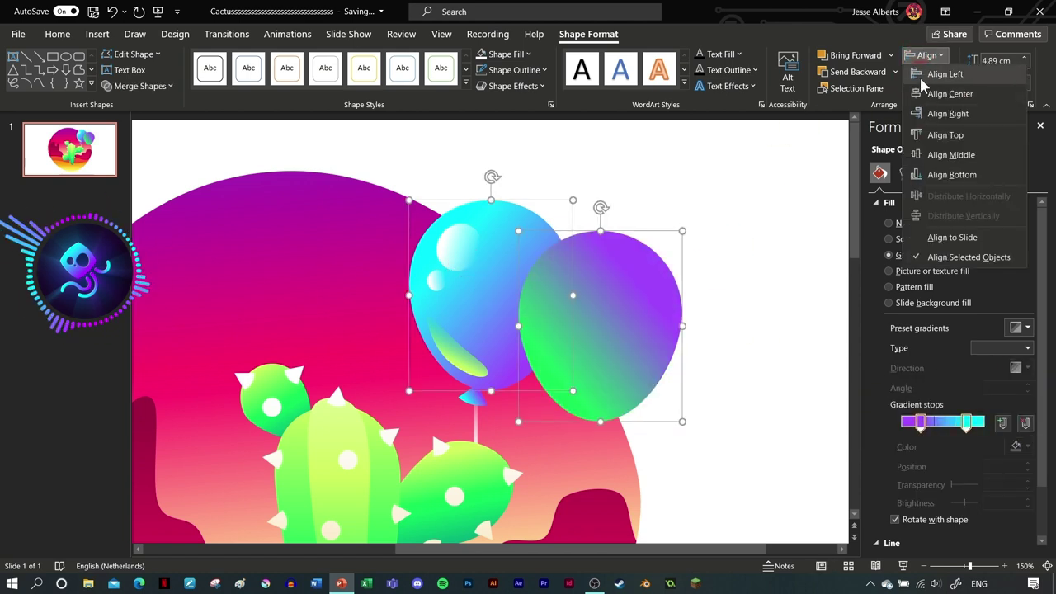
{"action": "left_click", "coordinate": [944, 73]}
{"action": "left_click", "coordinate": [925, 55]}
{"action": "left_click", "coordinate": [946, 134]}
Step: Send the green-purple balloon copy backward until it lies behind the white and green highlights
{"action": "left_click", "coordinate": [499, 330]}
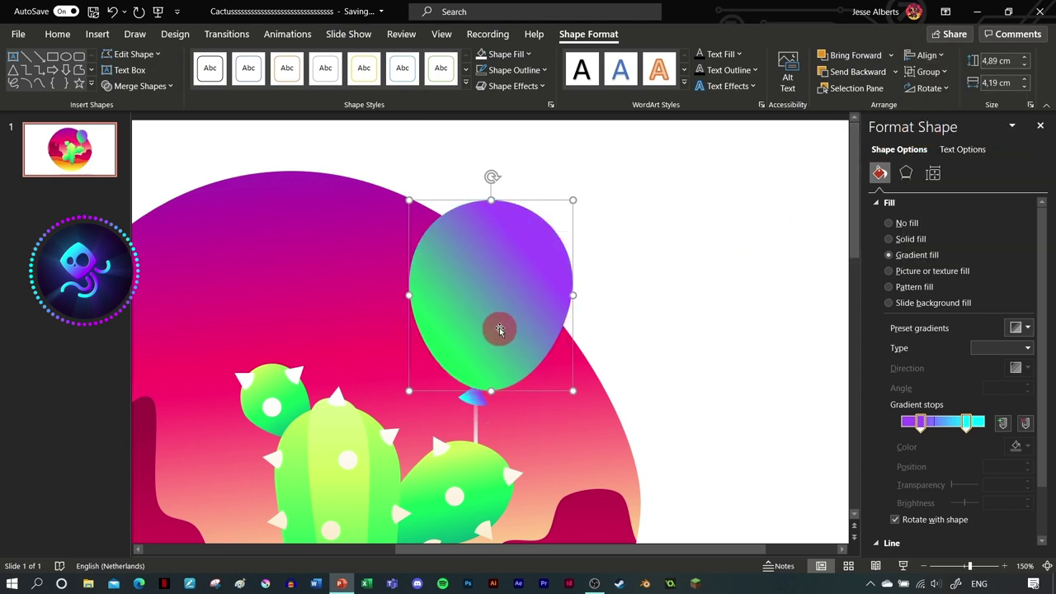
{"action": "left_click", "coordinate": [487, 337]}
{"action": "scroll", "coordinate": [482, 342], "scroll_direction": "up", "scroll_amount": 5}
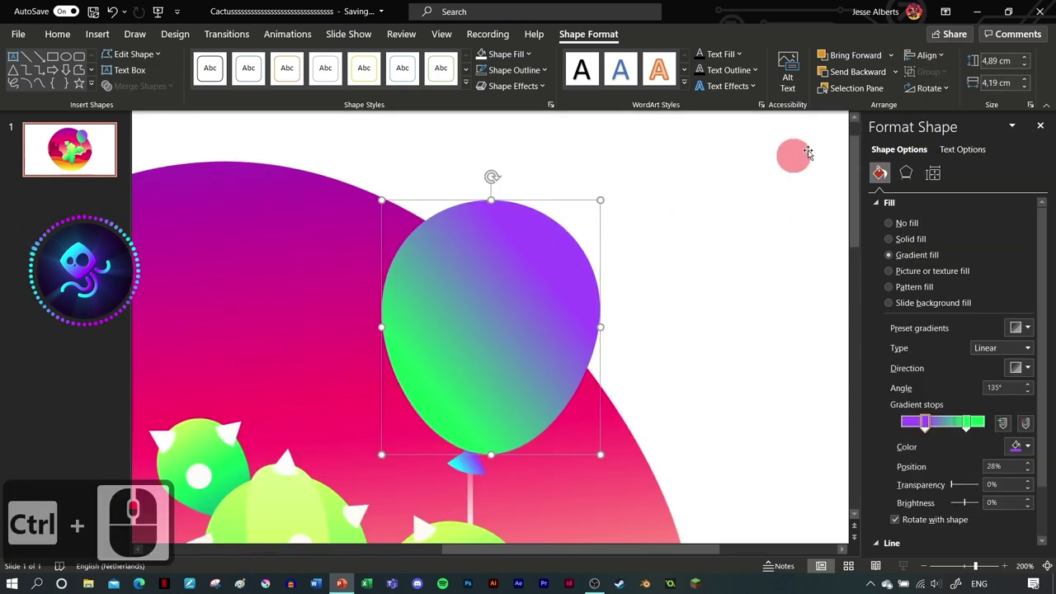
{"action": "left_click", "coordinate": [870, 71]}
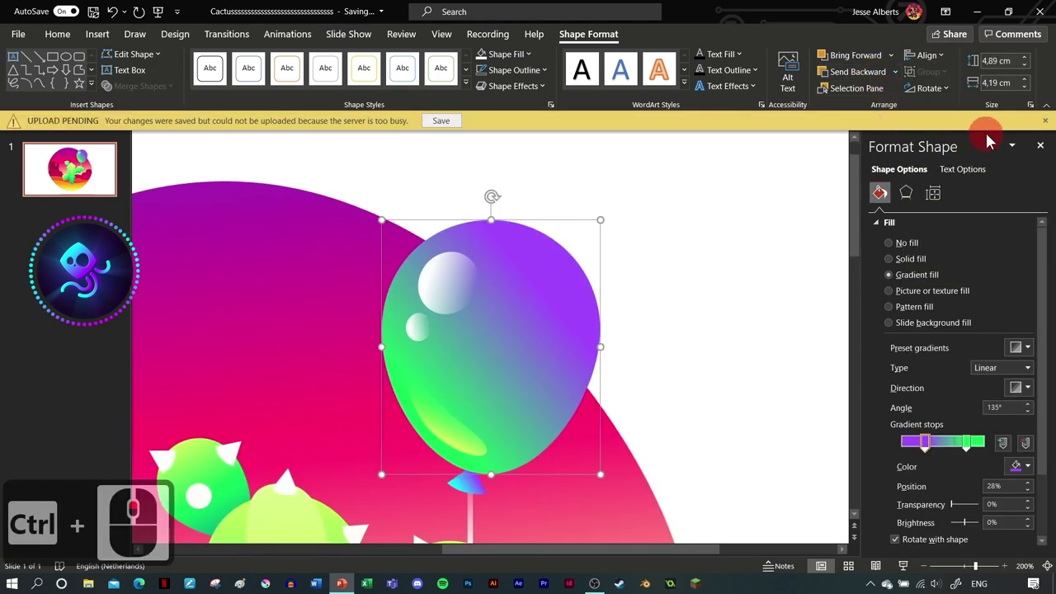
{"action": "left_click", "coordinate": [1045, 121]}
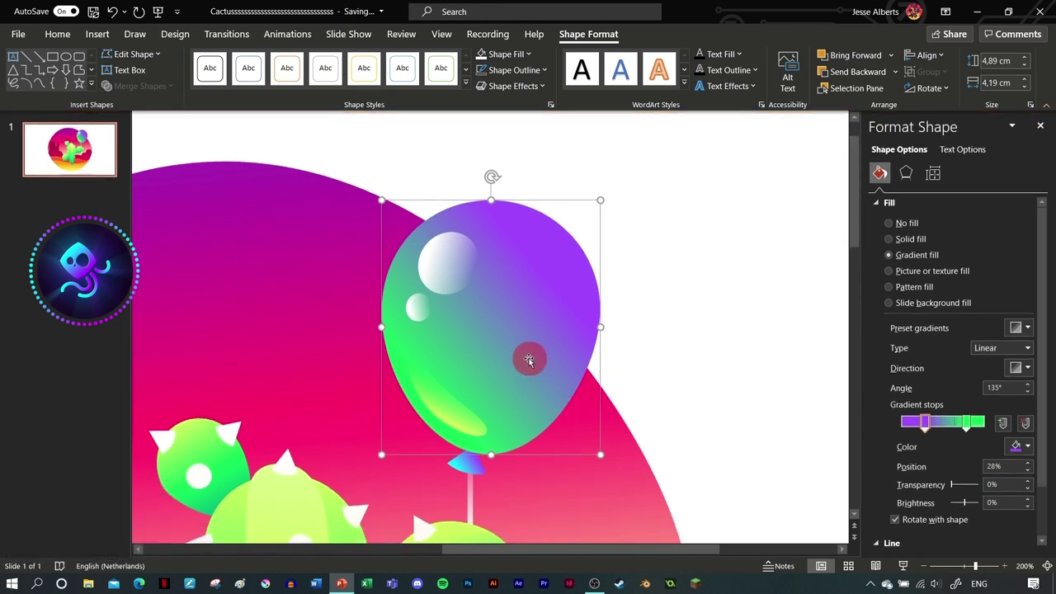
{"action": "scroll", "coordinate": [500, 344], "scroll_direction": "down", "scroll_amount": 1}
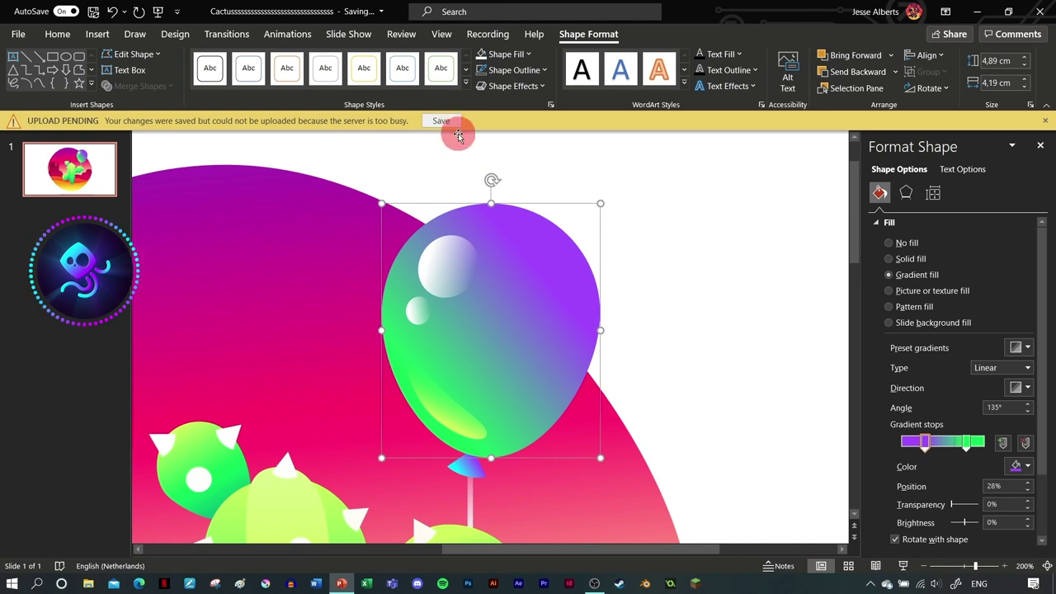
{"action": "left_click", "coordinate": [457, 132]}
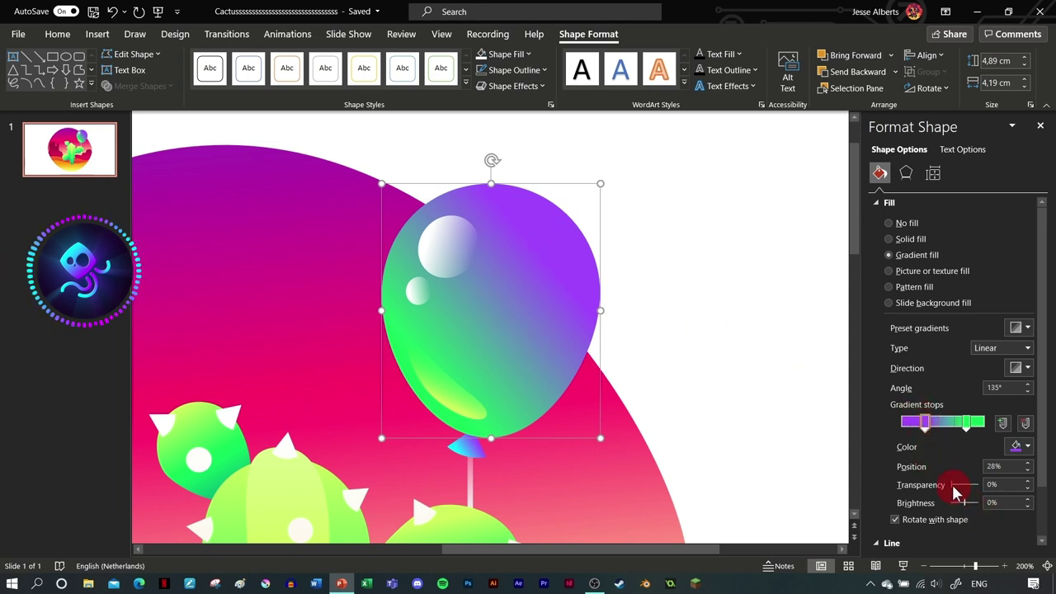
Step: Set the overlay's purple gradient stop to 100% transparency and 26% position, with the gradient angle at 120°
{"action": "left_click_drag", "start_coordinate": [948, 485], "coordinate": [993, 488]}
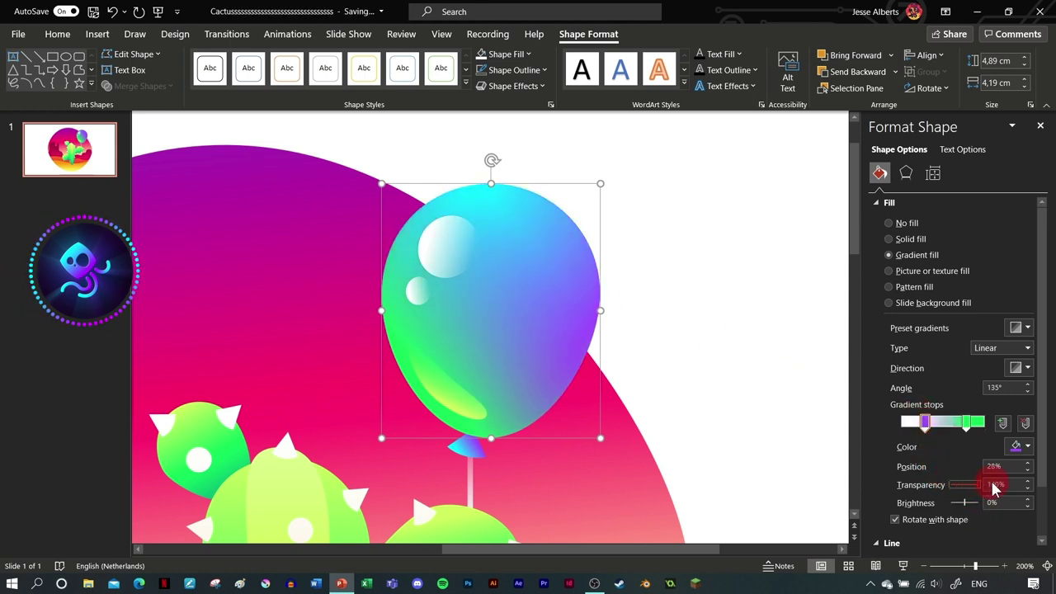
{"action": "scroll", "coordinate": [636, 370], "scroll_direction": "down", "scroll_amount": 3}
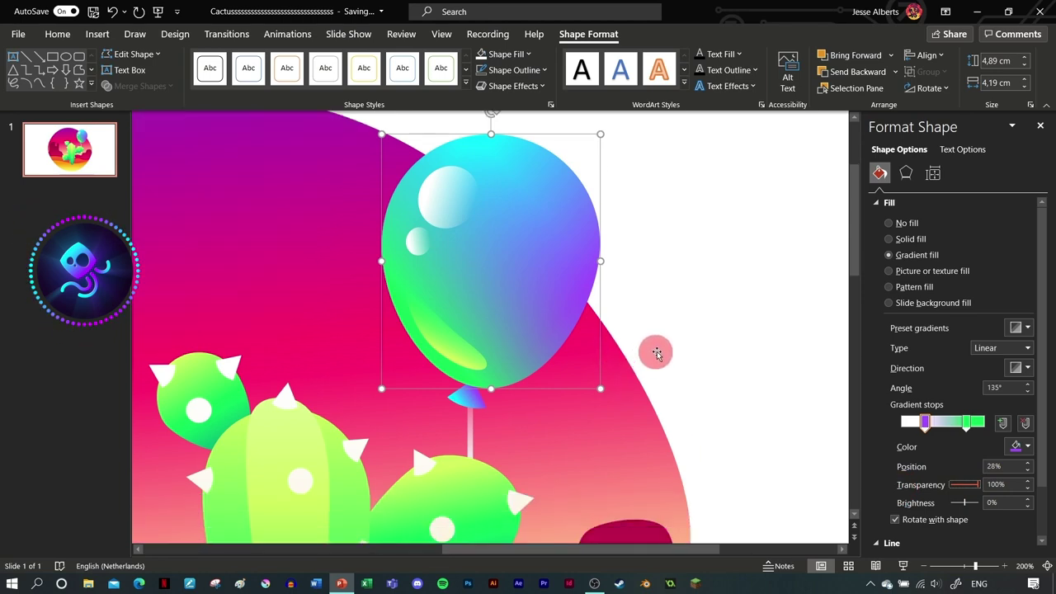
{"action": "scroll", "coordinate": [737, 361], "scroll_direction": "down", "scroll_amount": 3}
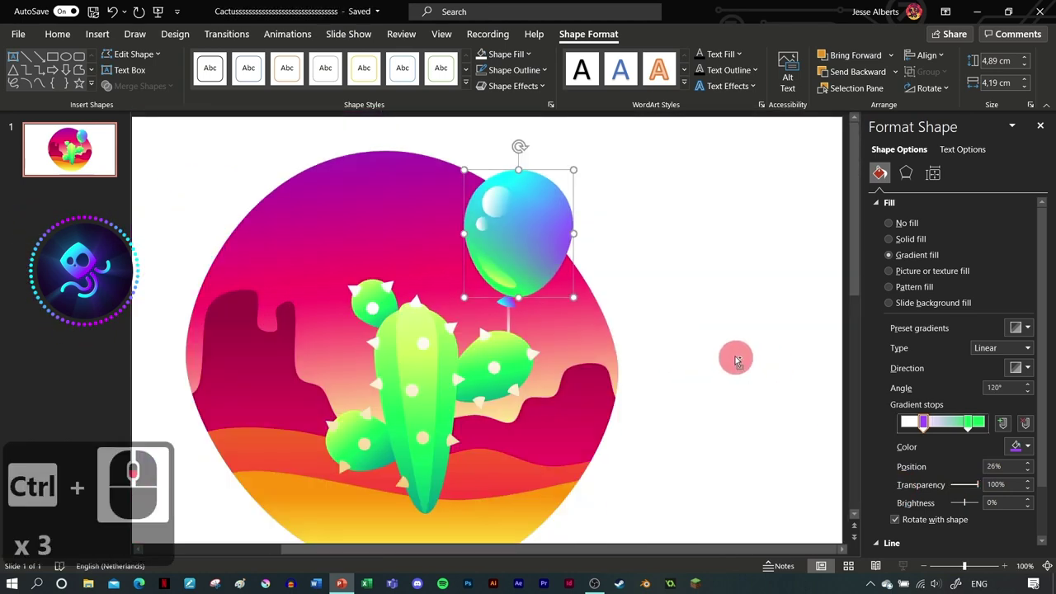
{"action": "left_click", "coordinate": [552, 318]}
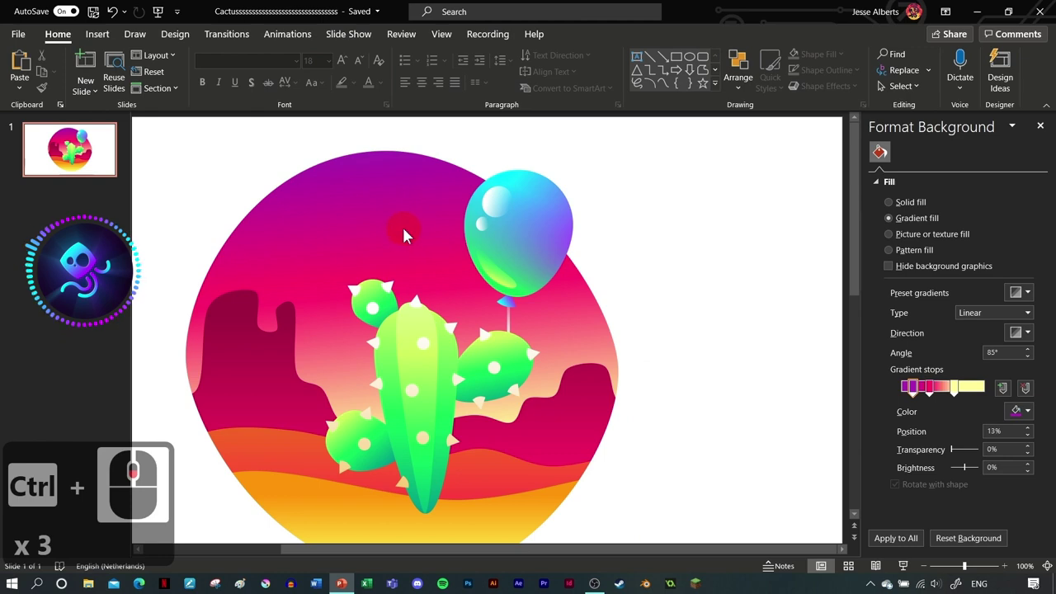
Step: Draw a circle about 2.9 cm in diameter over the balloon's upper-left part
{"action": "left_click", "coordinate": [97, 34]}
{"action": "left_click", "coordinate": [245, 82]}
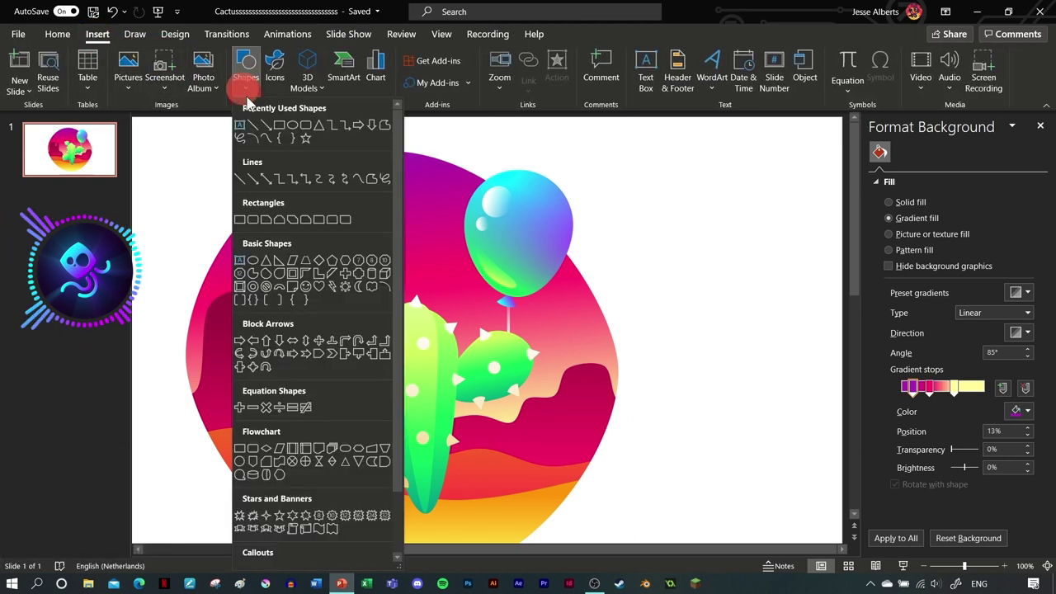
{"action": "left_click", "coordinate": [292, 124]}
{"action": "mouse_move", "coordinate": [433, 172]}
{"action": "left_mouse_down"}
{"action": "mouse_move", "coordinate": [490, 236]}
{"action": "mouse_move", "coordinate": [484, 198]}
{"action": "left_mouse_up"}
{"action": "scroll", "coordinate": [485, 199], "scroll_direction": "up", "scroll_amount": 2, "text": "ctrl"}
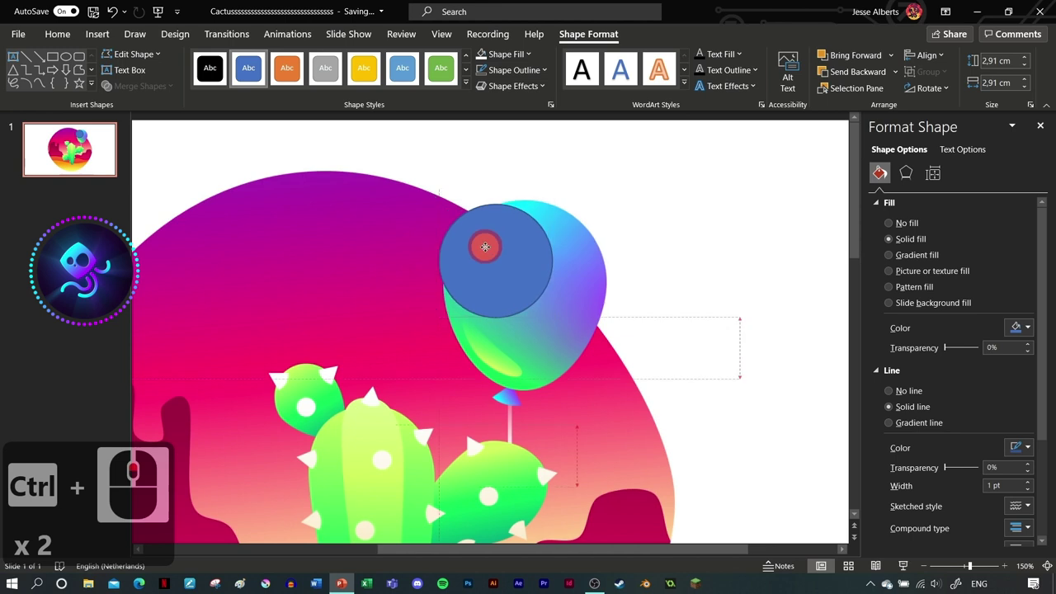
Step: Intersect the circle with the balloon overlay, copy the result, undo the merge, delete the circle, and paste the copied piece
{"action": "left_click", "coordinate": [585, 264]}
{"action": "left_click", "coordinate": [532, 260], "text": "shift"}
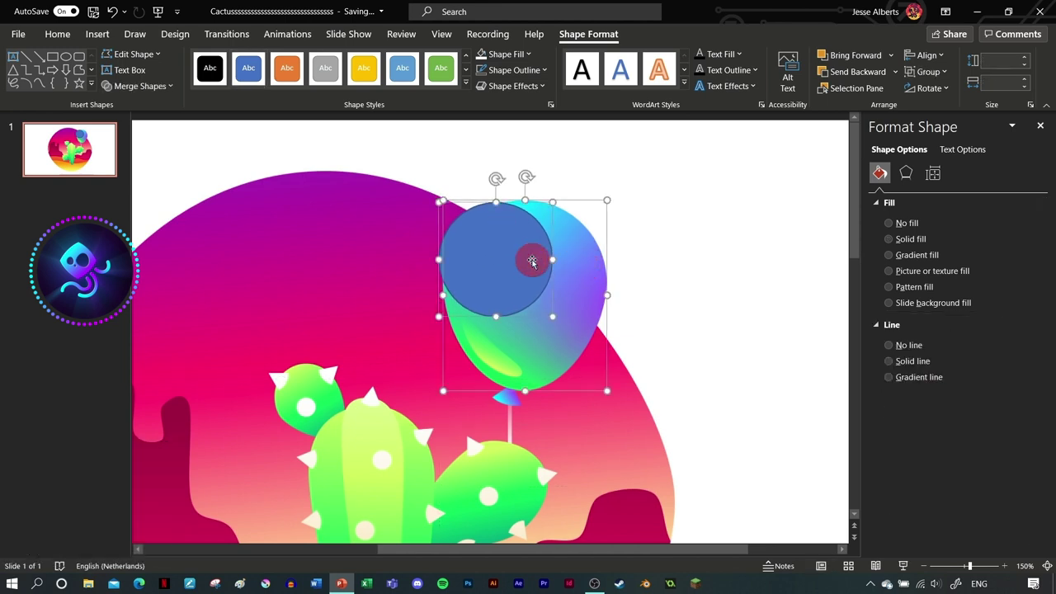
{"action": "left_click", "coordinate": [171, 86]}
{"action": "left_click", "coordinate": [136, 158]}
{"action": "key", "text": "ctrl+c"}
{"action": "key", "text": "ctrl+z"}
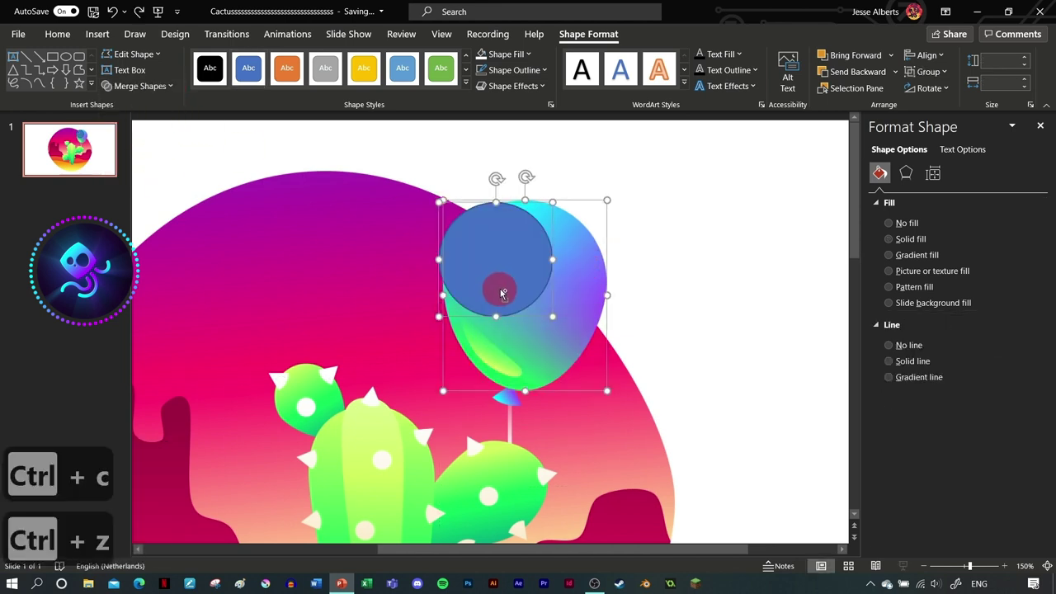
{"action": "left_click", "coordinate": [577, 271], "text": "shift"}
{"action": "key", "text": "Delete"}
{"action": "key", "text": "ctrl+v"}
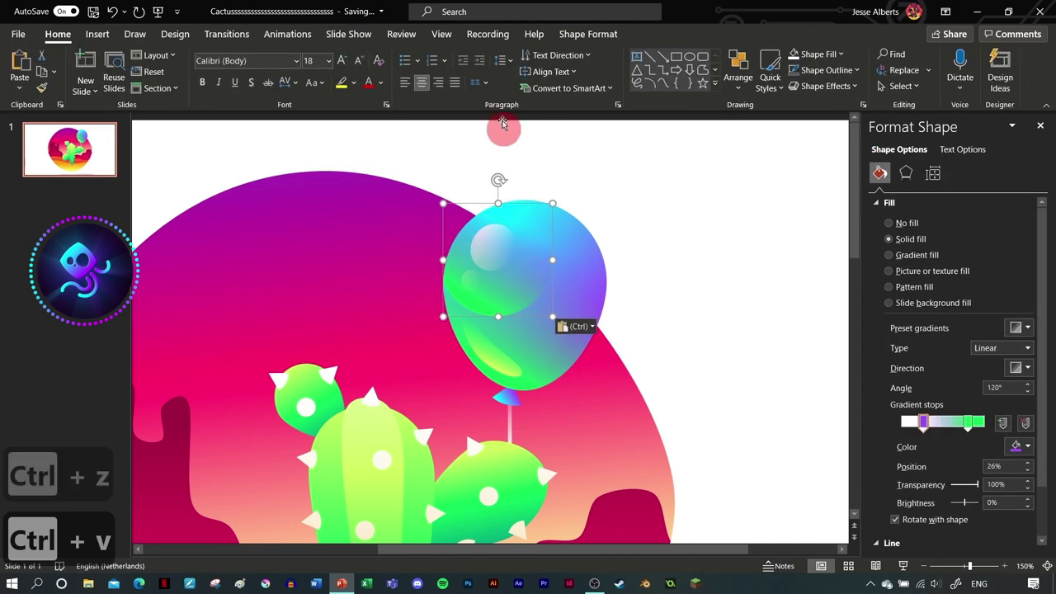
Step: Recolour both gradient stops of the intersected piece cyan and set the 26% stop's transparency to 100%
{"action": "left_click", "coordinate": [585, 35]}
{"action": "left_click", "coordinate": [1022, 446]}
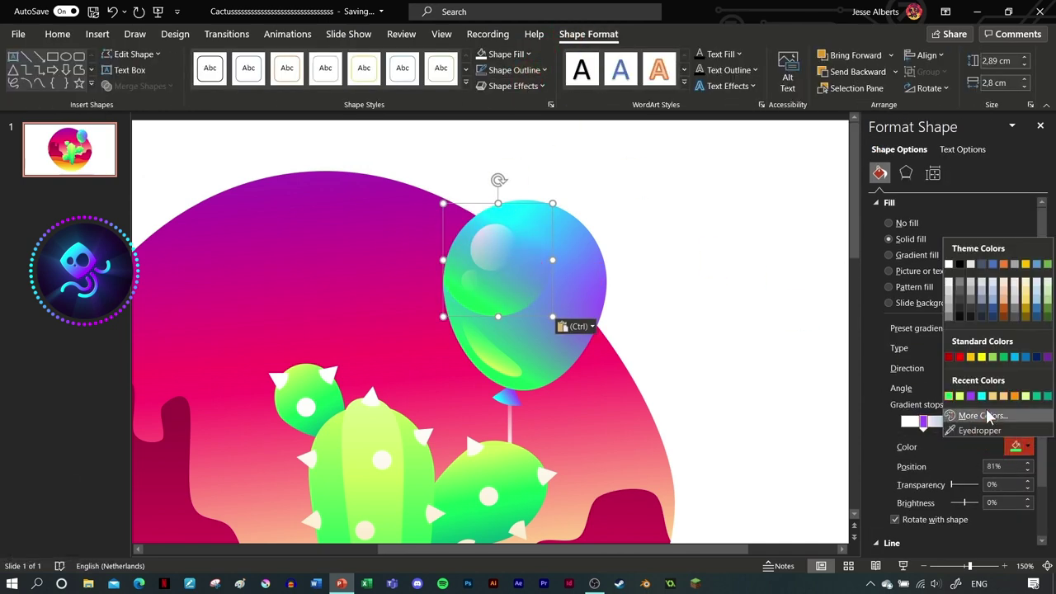
{"action": "left_click", "coordinate": [981, 397]}
{"action": "left_click", "coordinate": [925, 422]}
{"action": "left_click", "coordinate": [1022, 446]}
{"action": "left_click", "coordinate": [948, 397]}
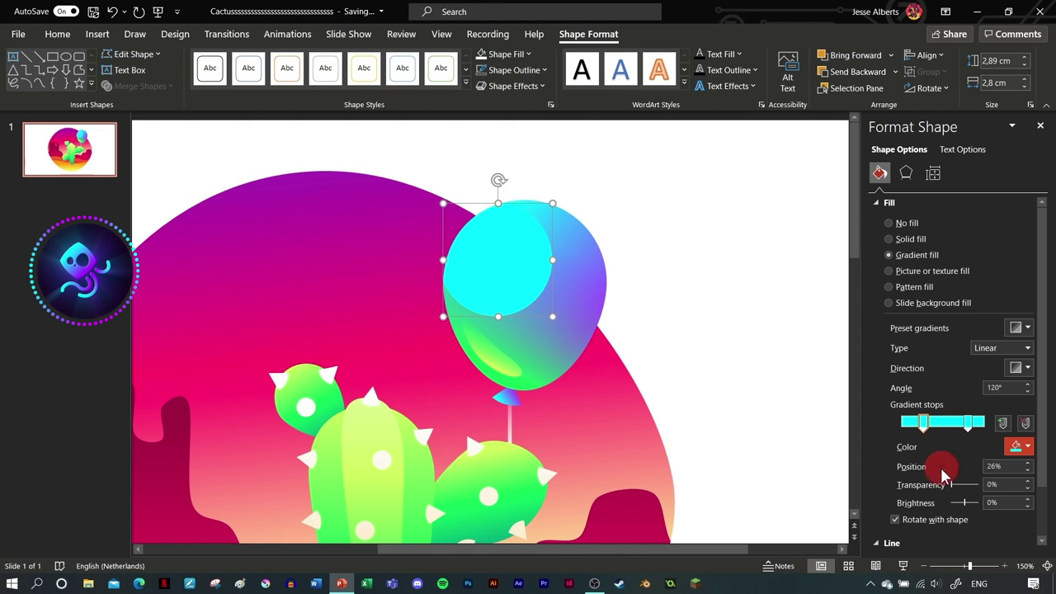
{"action": "left_click_drag", "start_coordinate": [953, 489], "coordinate": [979, 484]}
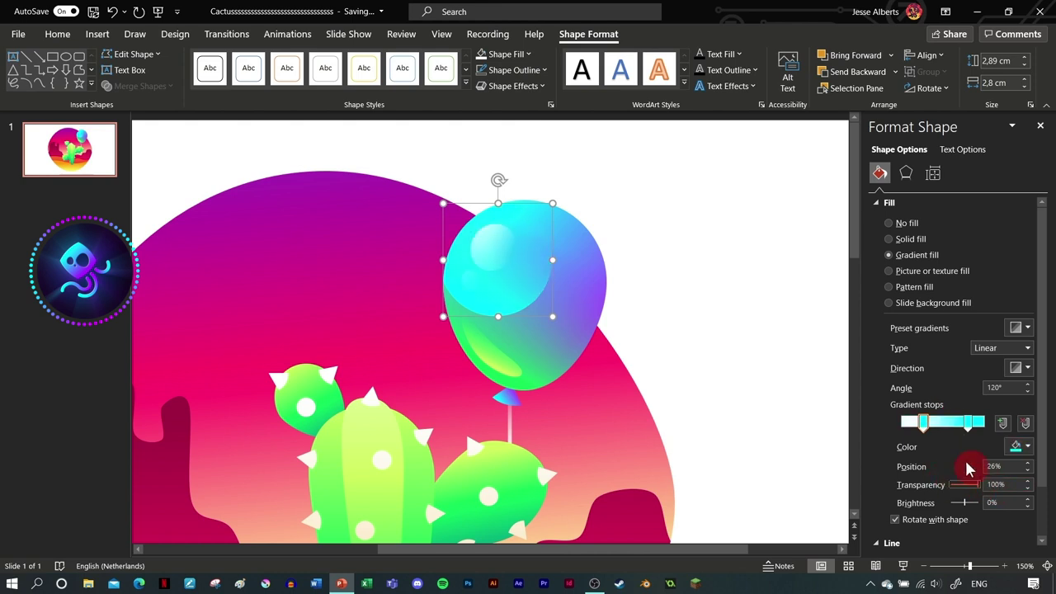
Step: Send the cyan piece behind the highlights, and set its gradient angle to 200° with the transparent stop at 21%
{"action": "left_click", "coordinate": [850, 73]}
{"action": "left_click", "coordinate": [855, 55]}
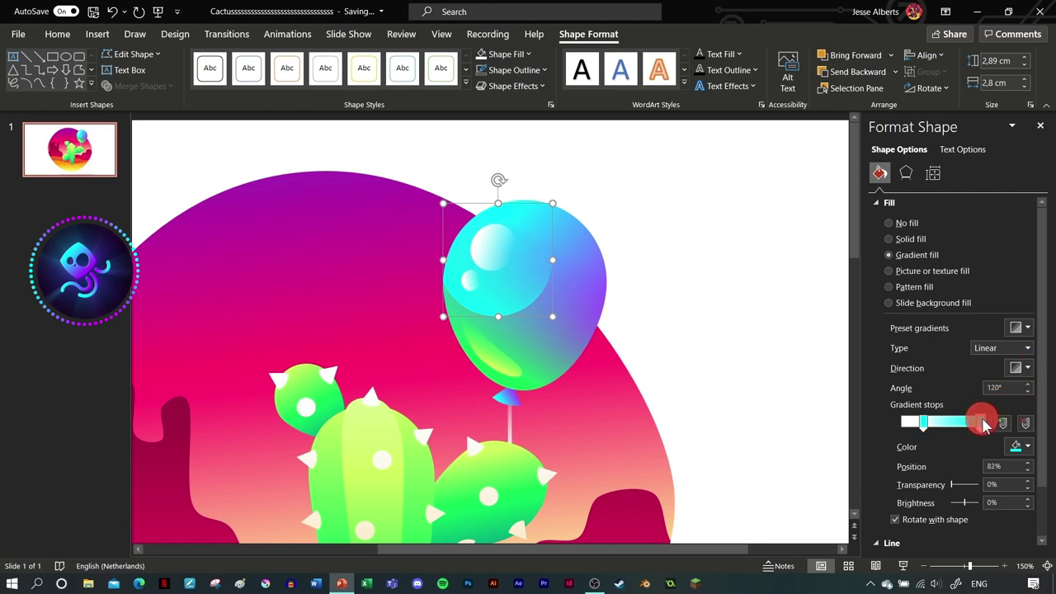
{"action": "left_click_drag", "start_coordinate": [930, 433], "coordinate": [901, 430]}
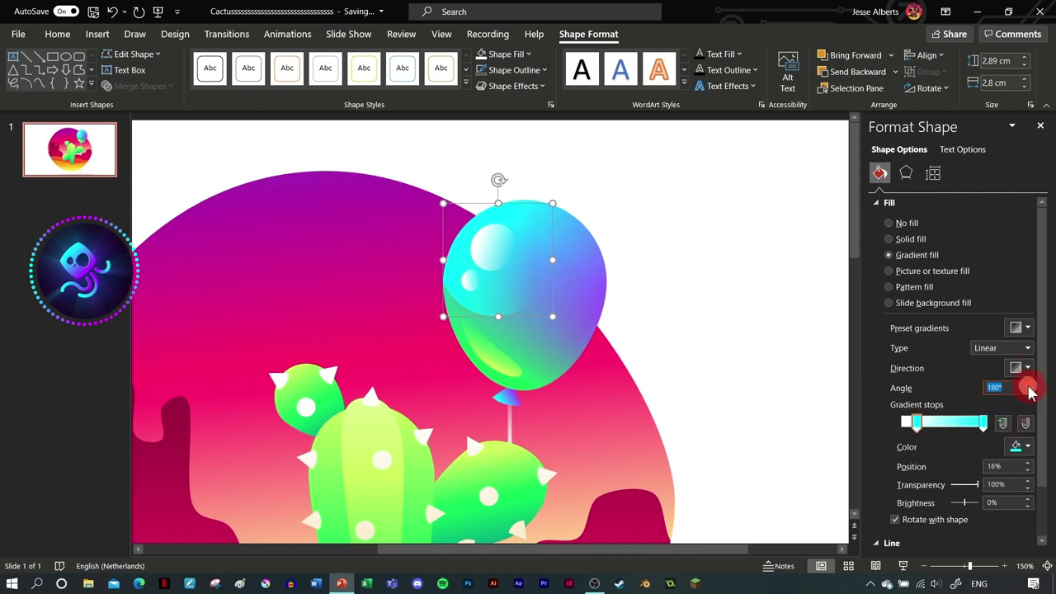
{"action": "left_click_drag", "start_coordinate": [920, 431], "coordinate": [924, 435]}
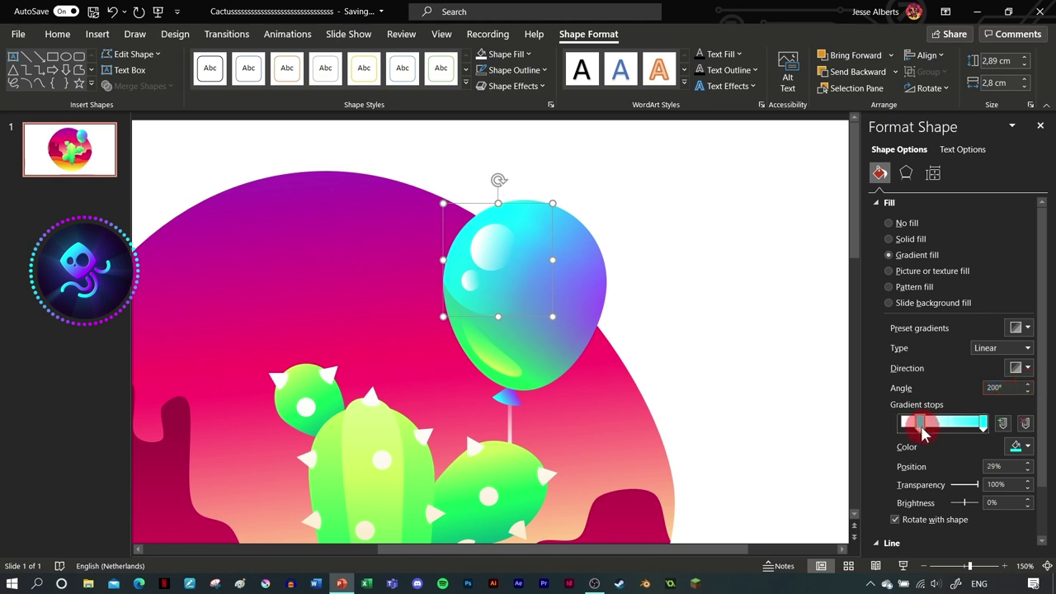
{"action": "scroll", "coordinate": [711, 355], "scroll_direction": "down", "scroll_amount": 3, "text": "ctrl"}
{"action": "left_click", "coordinate": [639, 323]}
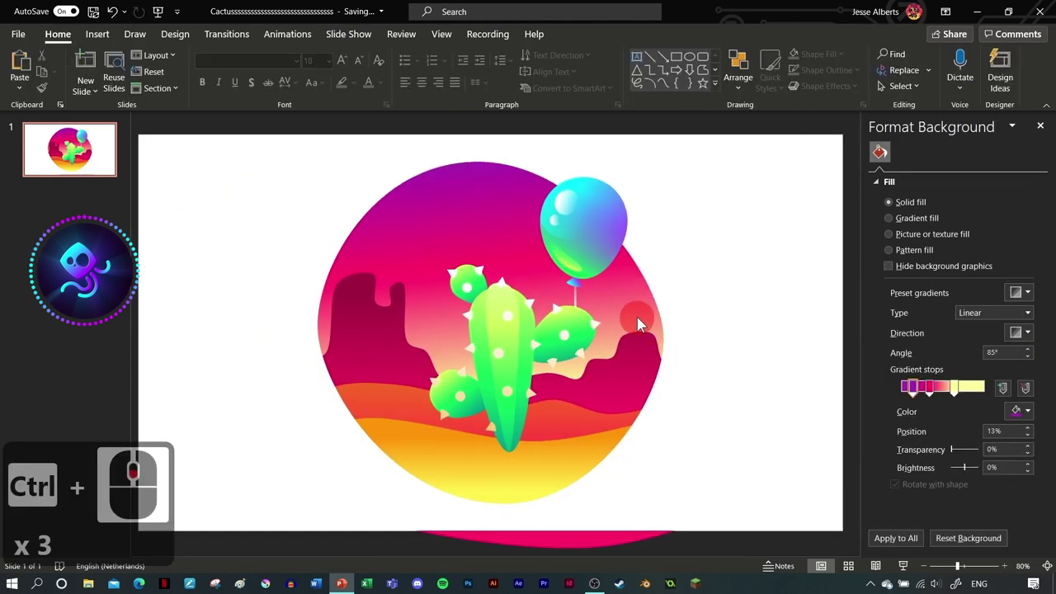
Step: Group the cactus parts and enlarge the group to about 10.9 cm high and 10 cm wide
{"action": "left_click", "coordinate": [512, 422]}
{"action": "left_click_drag", "start_coordinate": [424, 456], "coordinate": [405, 462]}
{"action": "key", "text": "ctrl+z"}
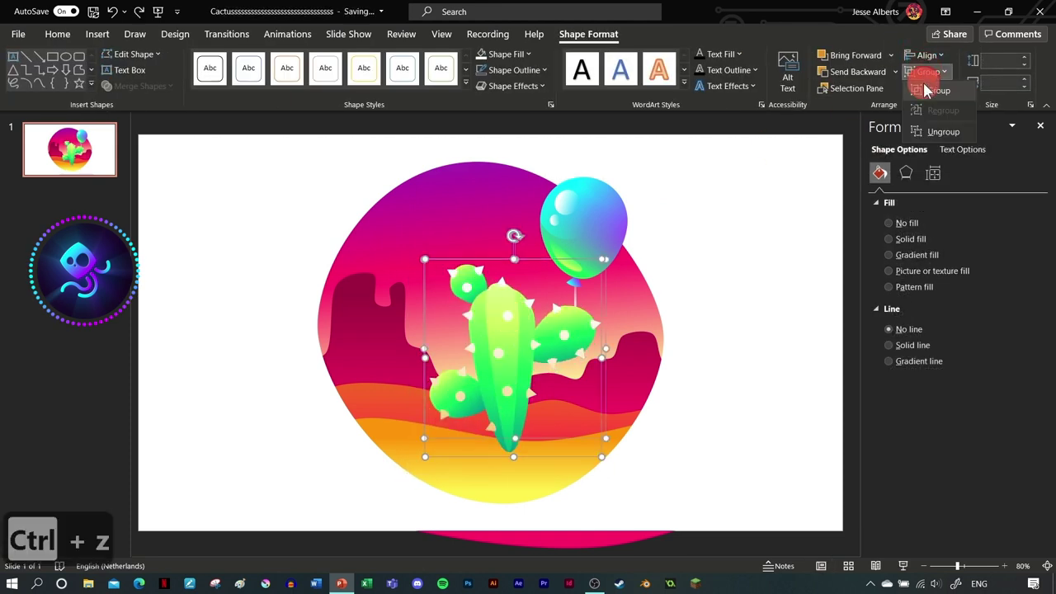
{"action": "left_click_drag", "start_coordinate": [424, 456], "coordinate": [409, 464]}
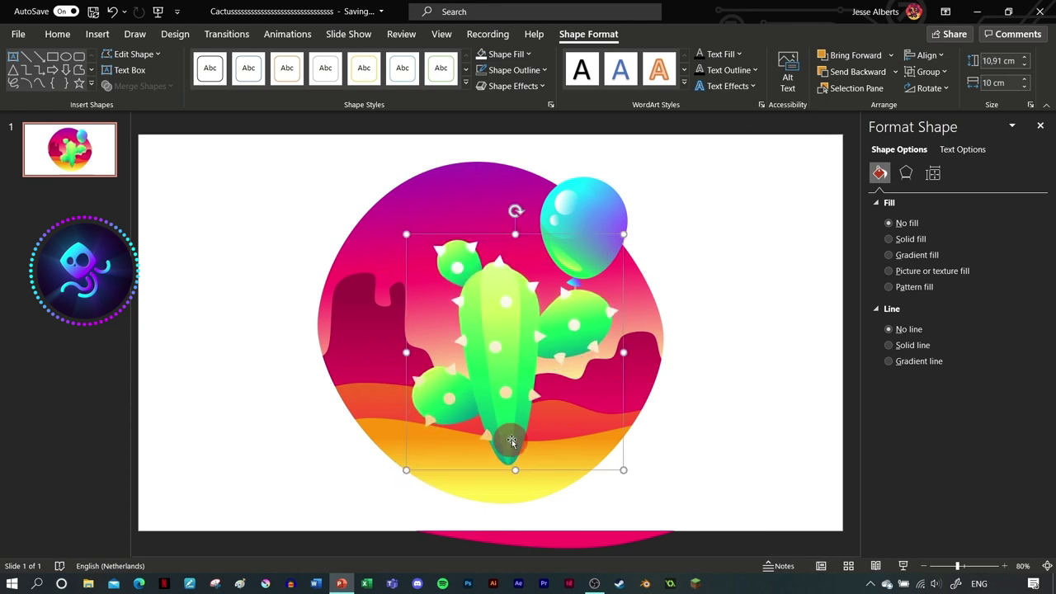
Step: Group the balloon's body, highlights, knot and string, and move the group slightly upward
{"action": "left_click", "coordinate": [583, 251]}
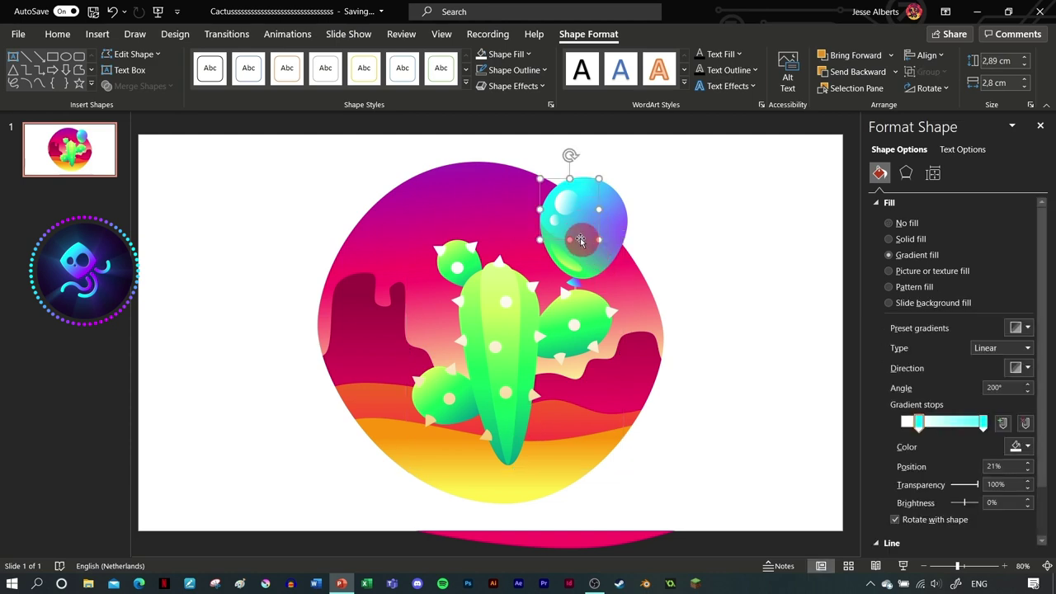
{"action": "left_click", "coordinate": [556, 217], "text": "ctrl"}
{"action": "scroll", "coordinate": [556, 216], "scroll_direction": "up", "scroll_amount": 2}
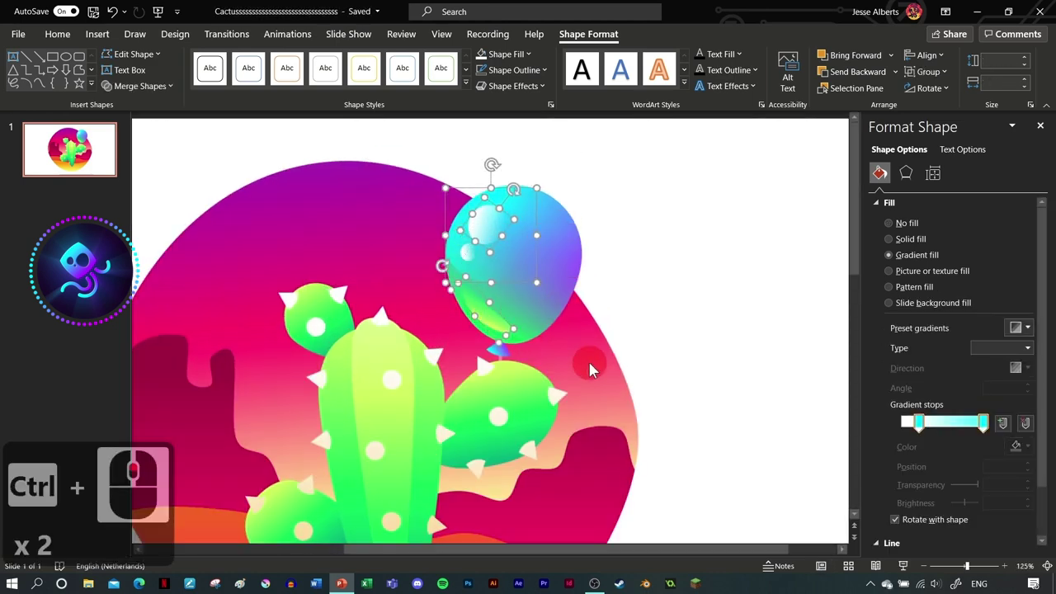
{"action": "left_click_drag", "start_coordinate": [592, 366], "coordinate": [427, 158]}
{"action": "scroll", "coordinate": [477, 402], "scroll_direction": "up", "scroll_amount": 5}
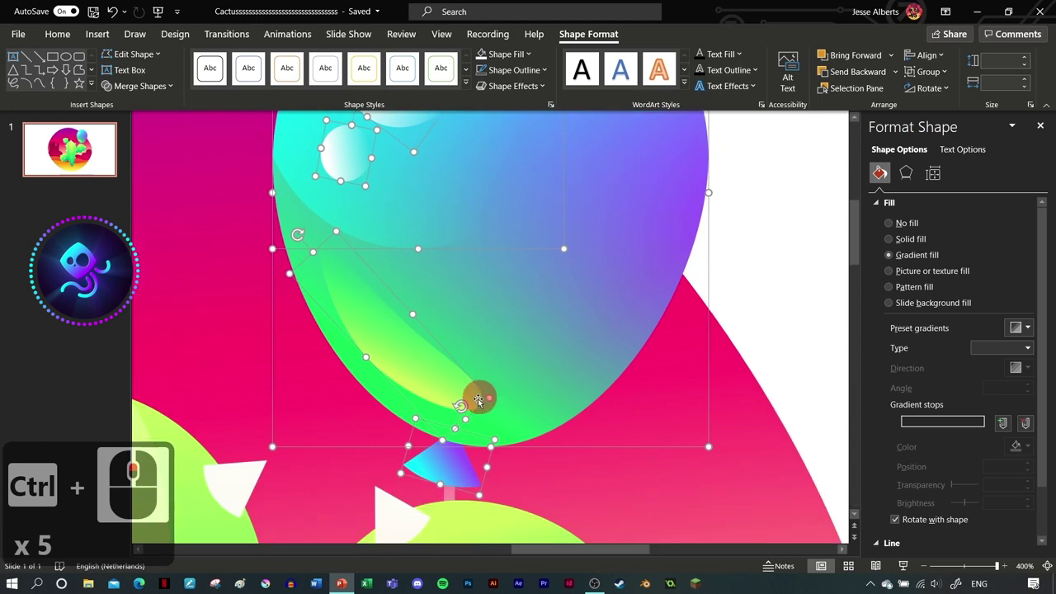
{"action": "scroll", "coordinate": [540, 362], "scroll_direction": "down", "scroll_amount": 7}
{"action": "key", "text": "ctrl+g"}
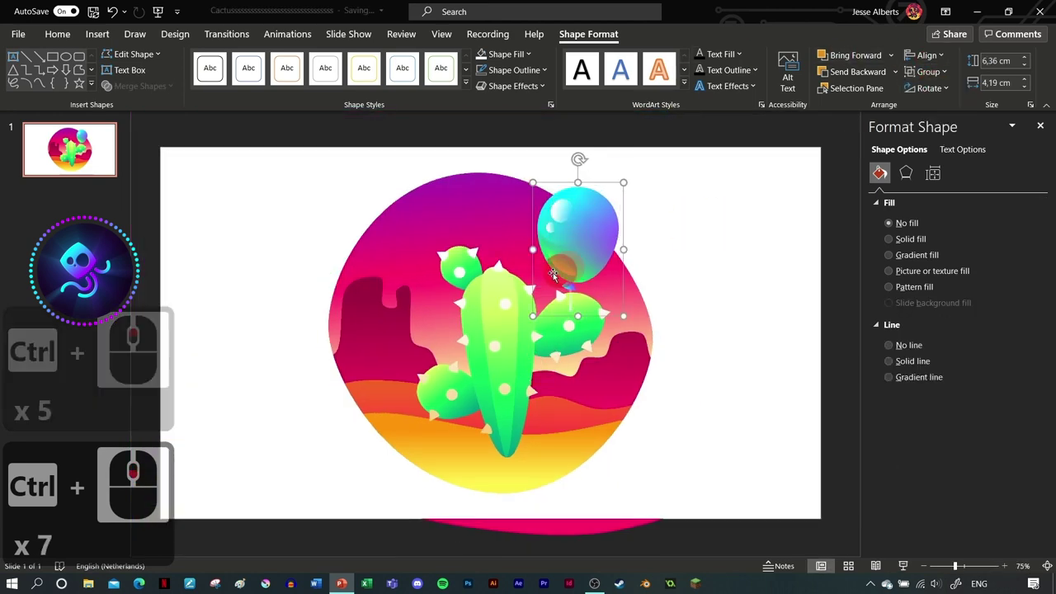
{"action": "left_click_drag", "start_coordinate": [566, 255], "coordinate": [566, 243]}
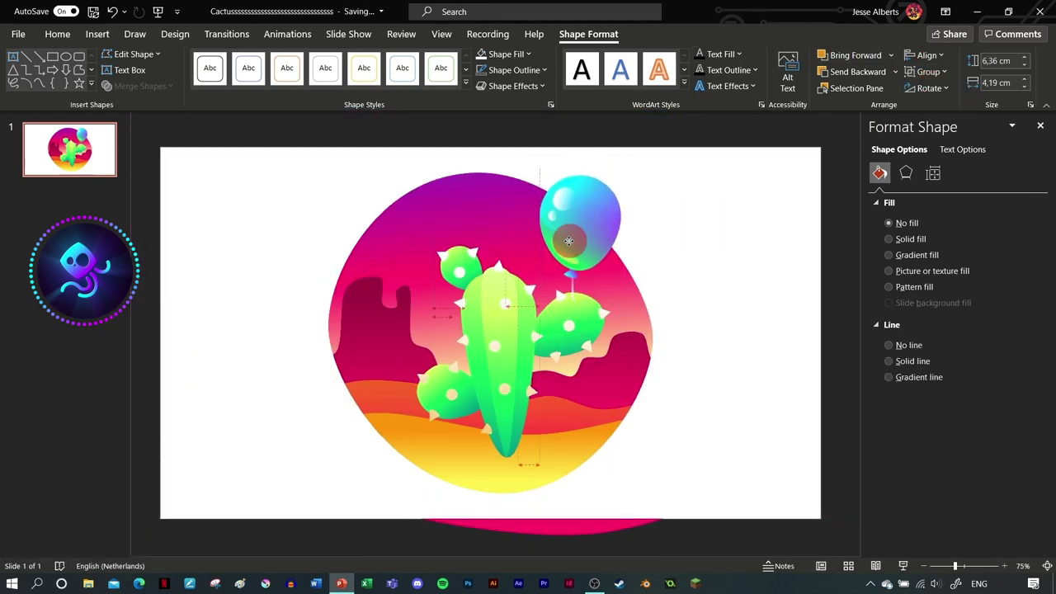
{"action": "left_click", "coordinate": [568, 240]}
{"action": "left_click", "coordinate": [503, 310]}
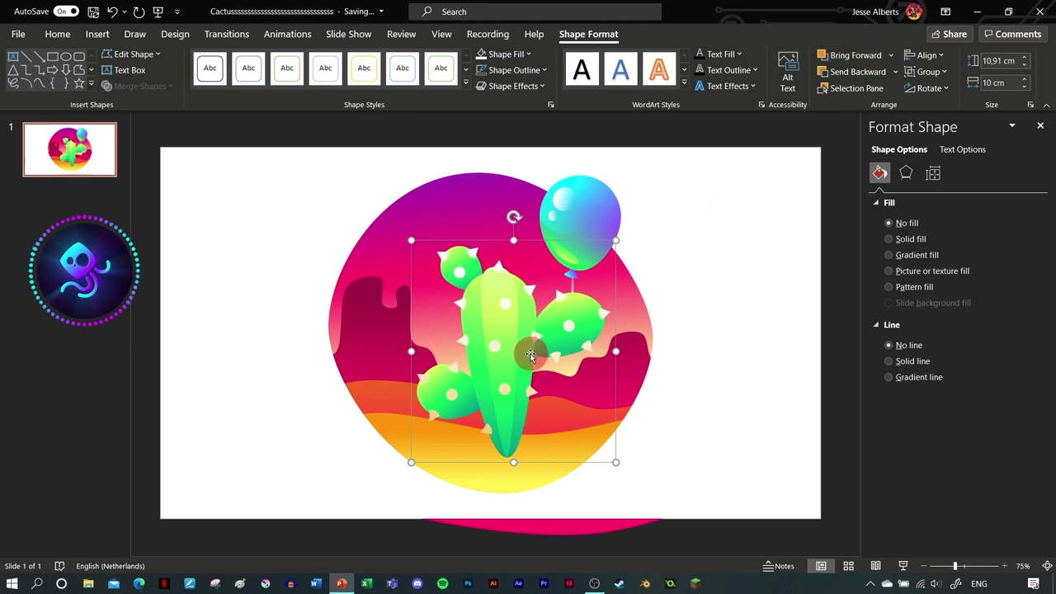
Step: Draw a tilted ellipse about 3 by 1.75 cm and place it on the sand to the right of the cactus's base
{"action": "left_click", "coordinate": [288, 370]}
{"action": "left_click", "coordinate": [97, 34]}
{"action": "left_click", "coordinate": [245, 70]}
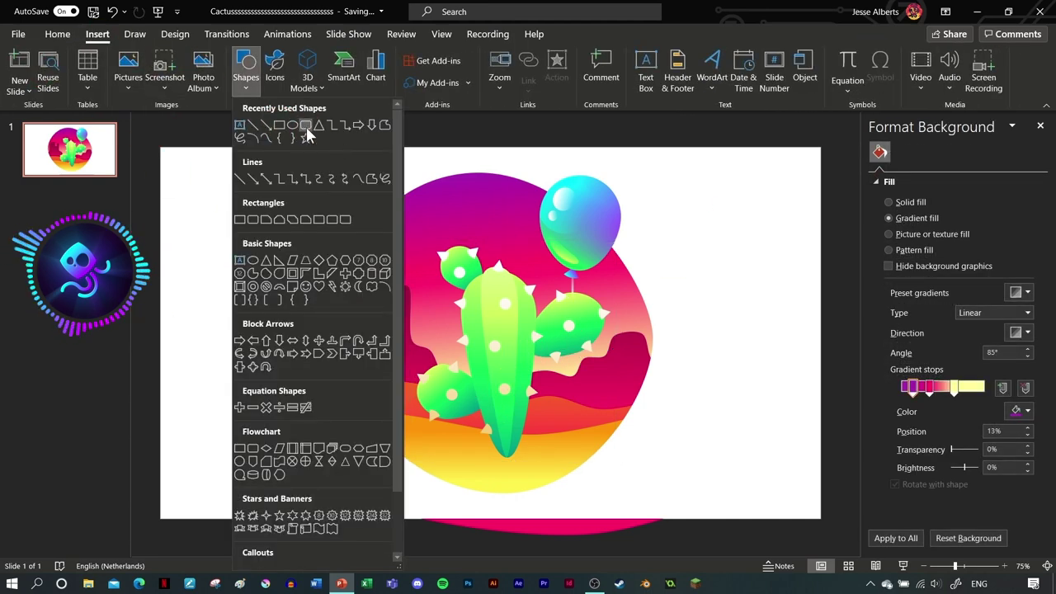
{"action": "left_click", "coordinate": [306, 127]}
{"action": "left_click_drag", "start_coordinate": [536, 425], "coordinate": [583, 453]}
{"action": "scroll", "coordinate": [555, 444], "scroll_direction": "up", "scroll_amount": 2}
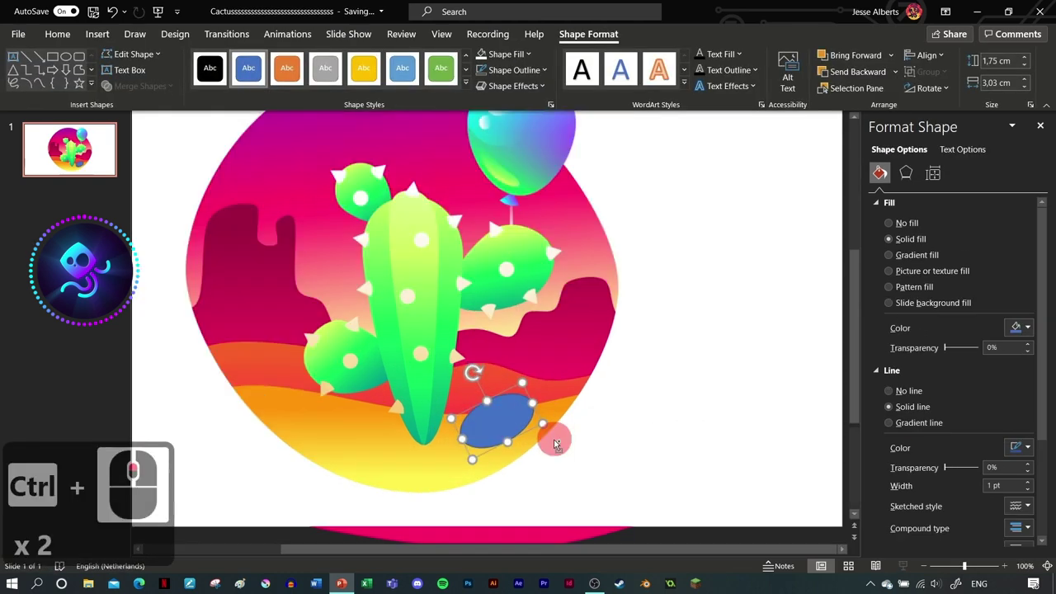
{"action": "scroll", "coordinate": [555, 443], "scroll_direction": "up", "scroll_amount": 3}
{"action": "left_click_drag", "start_coordinate": [471, 403], "coordinate": [499, 342]}
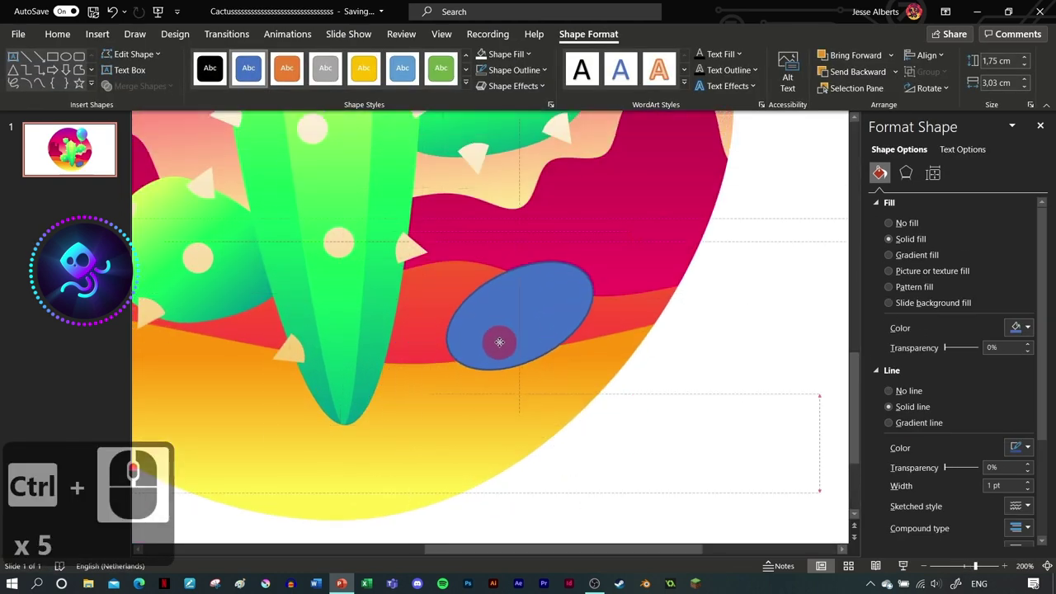
Step: Edit the blue ellipse's points to stretch it to the cactus's base and curve its upper and lower edges into a cast-shadow shape
{"action": "right_click", "coordinate": [497, 282]}
{"action": "left_click", "coordinate": [524, 286]}
{"action": "left_click_drag", "start_coordinate": [438, 354], "coordinate": [381, 429]}
{"action": "left_click", "coordinate": [539, 356]}
{"action": "left_click_drag", "start_coordinate": [498, 379], "coordinate": [431, 377]}
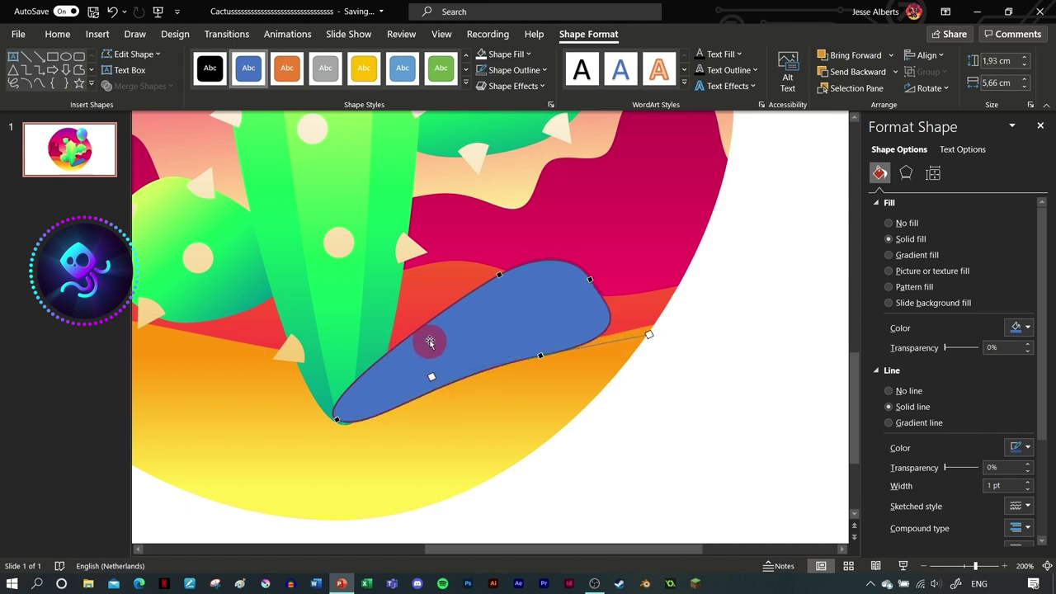
{"action": "left_click", "coordinate": [499, 273]}
{"action": "left_click_drag", "start_coordinate": [447, 306], "coordinate": [427, 288]}
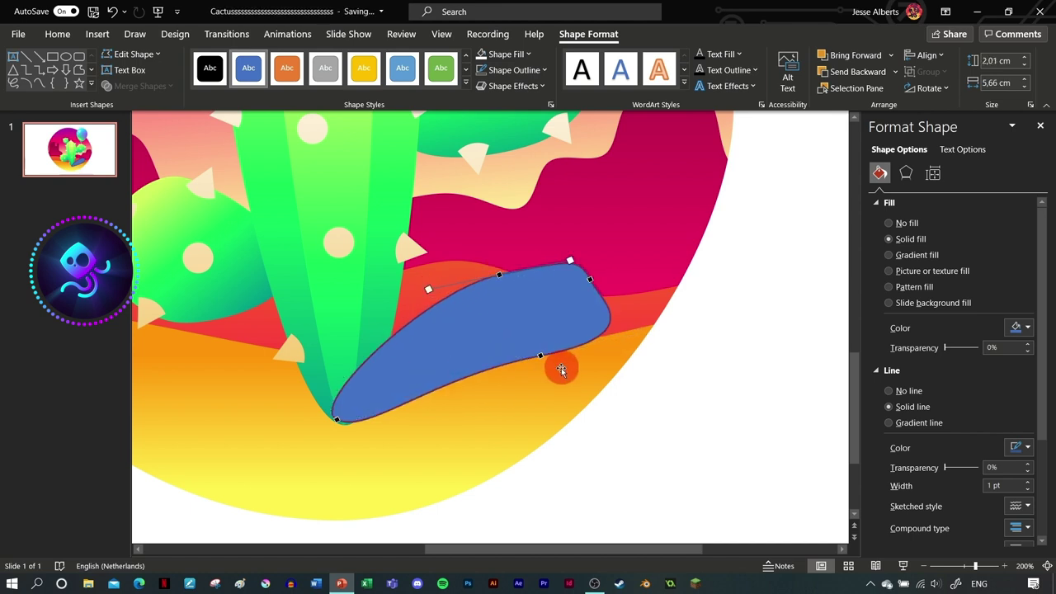
{"action": "left_click_drag", "start_coordinate": [335, 417], "coordinate": [353, 442]}
{"action": "key", "text": "ctrl+z"}
Step: Remove the blue shadow shape's outline and rotate the shape slightly counter-clockwise
{"action": "left_click", "coordinate": [405, 456]}
{"action": "left_click", "coordinate": [417, 377]}
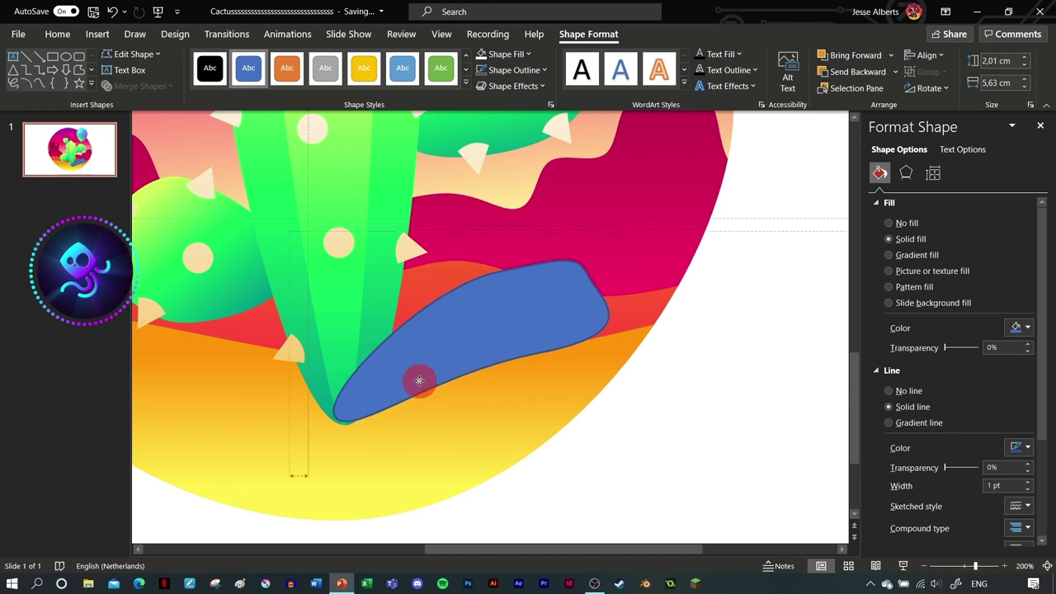
{"action": "left_click", "coordinate": [486, 83]}
{"action": "left_click", "coordinate": [594, 341]}
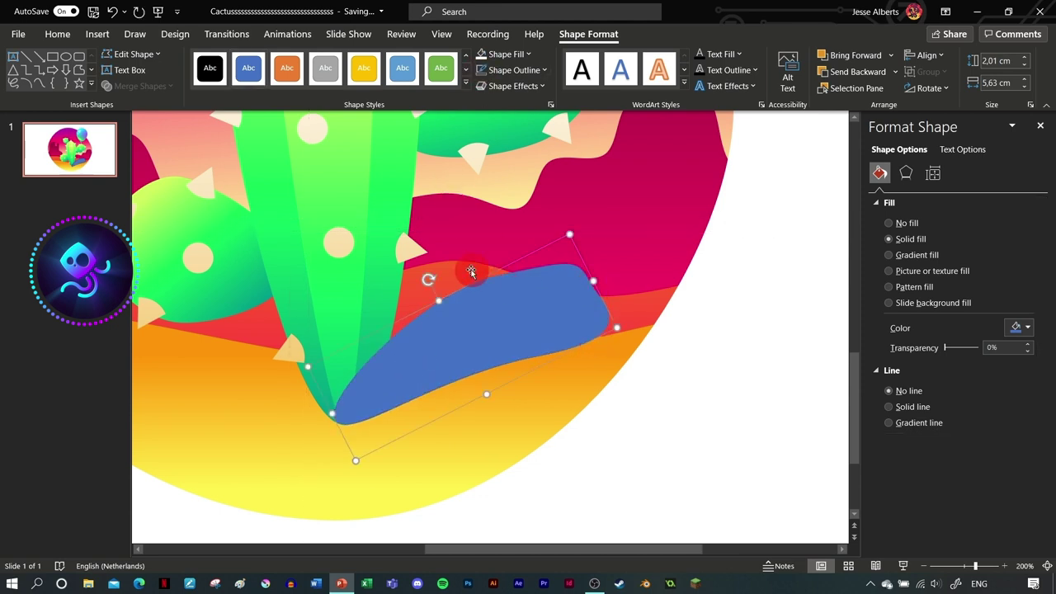
{"action": "left_click_drag", "start_coordinate": [470, 272], "coordinate": [420, 276]}
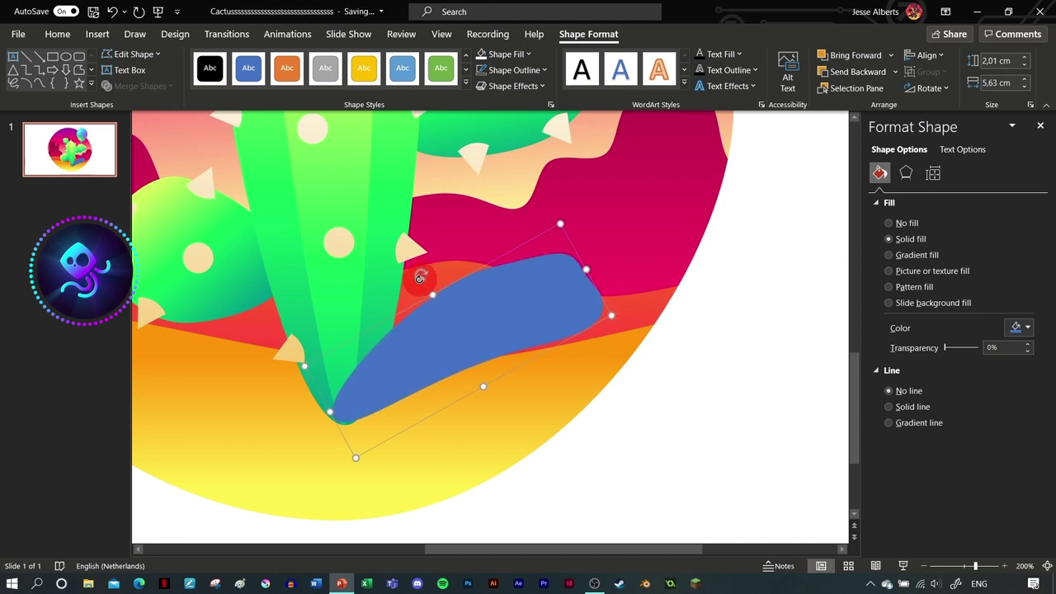
Step: Intersect the blue shadow shape with the foreground sand dune and copy the resulting piece
{"action": "left_click", "coordinate": [519, 417], "text": "ctrl"}
{"action": "scroll", "coordinate": [467, 346], "scroll_direction": "down", "scroll_amount": 2}
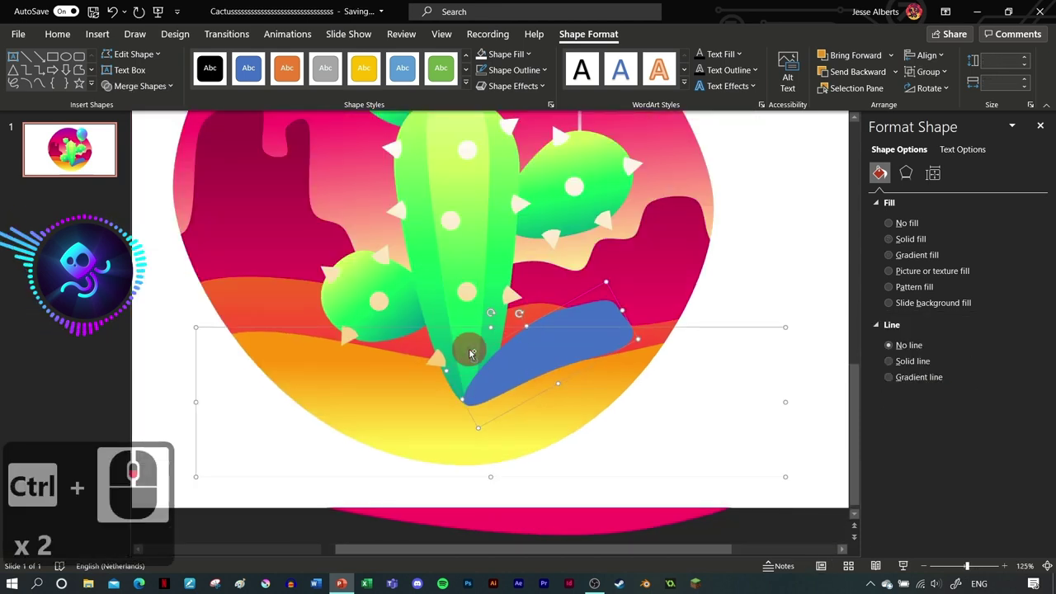
{"action": "left_click", "coordinate": [122, 89]}
{"action": "left_click", "coordinate": [133, 157]}
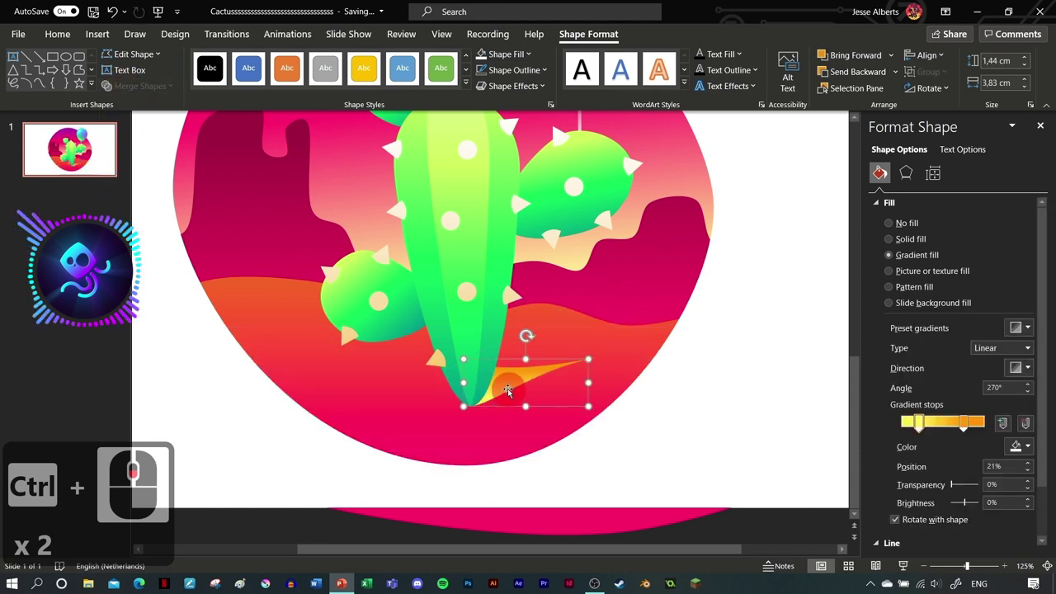
{"action": "key", "text": "ctrl+c"}
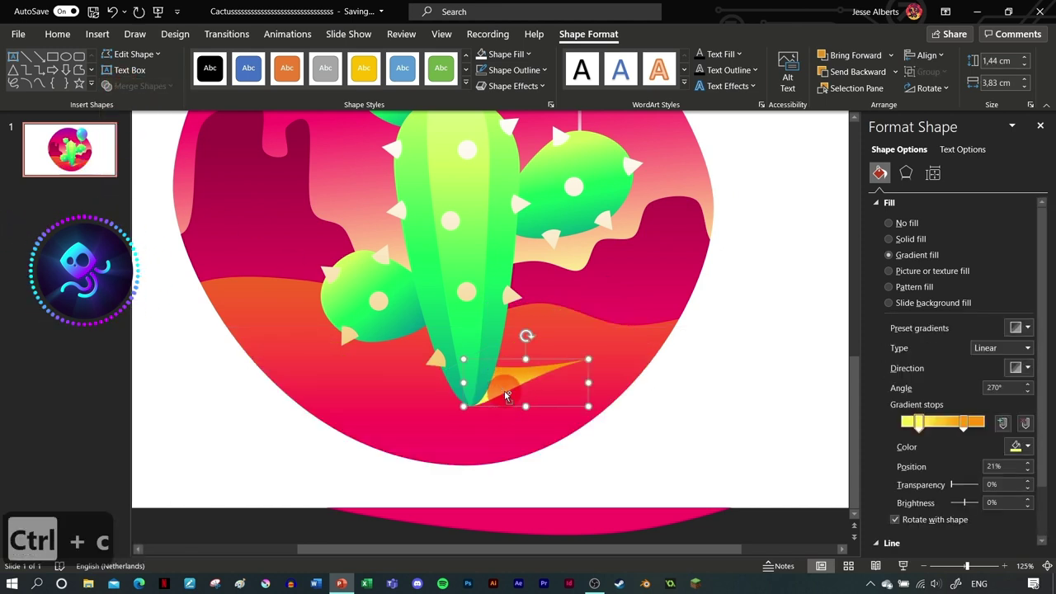
Step: Undo back to the original dune and replace the blue shape with the copied sand-coloured shadow piece
{"action": "key", "text": "ctrl+z"}
{"action": "key", "text": "ctrl+z"}
{"action": "key", "text": "ctrl+z"}
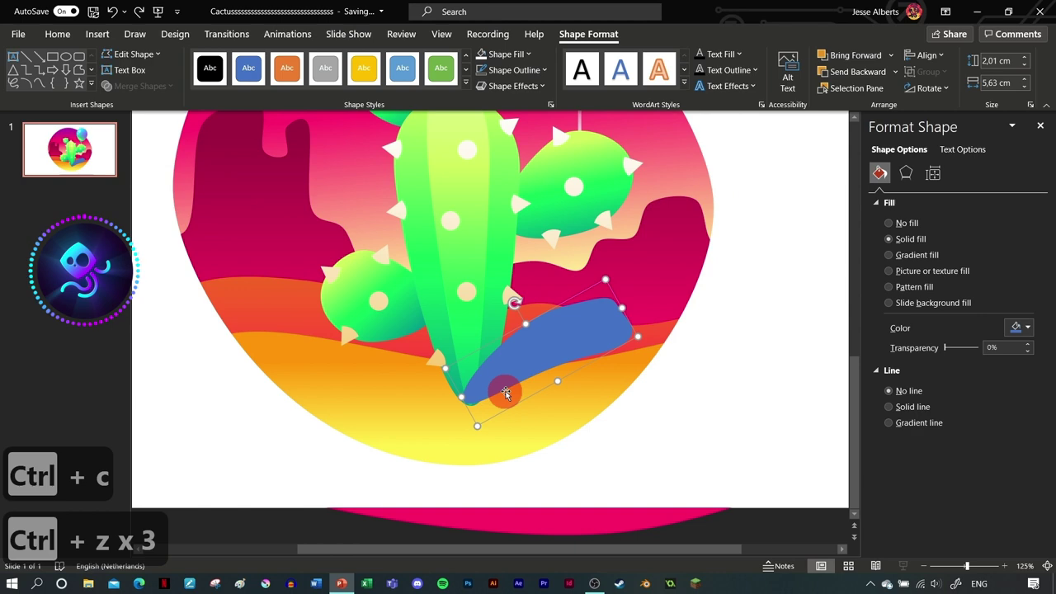
{"action": "key", "text": "ctrl+v"}
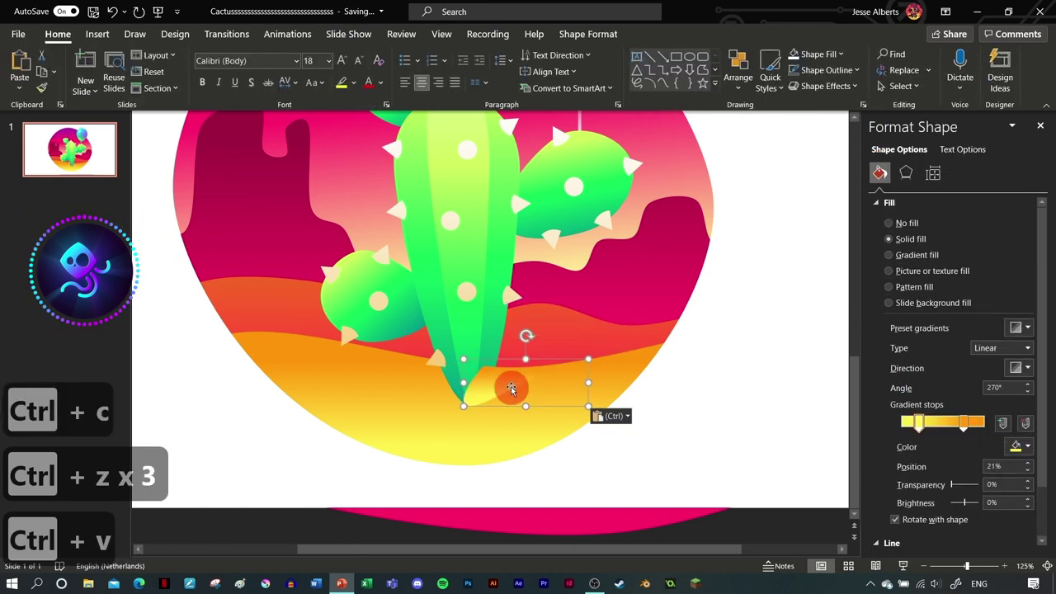
Step: Reapply colour #9F093F to the rock formation's 90% gradient stop so that it is listed among the recent colours
{"action": "scroll", "coordinate": [512, 375], "scroll_direction": "up", "scroll_amount": 3}
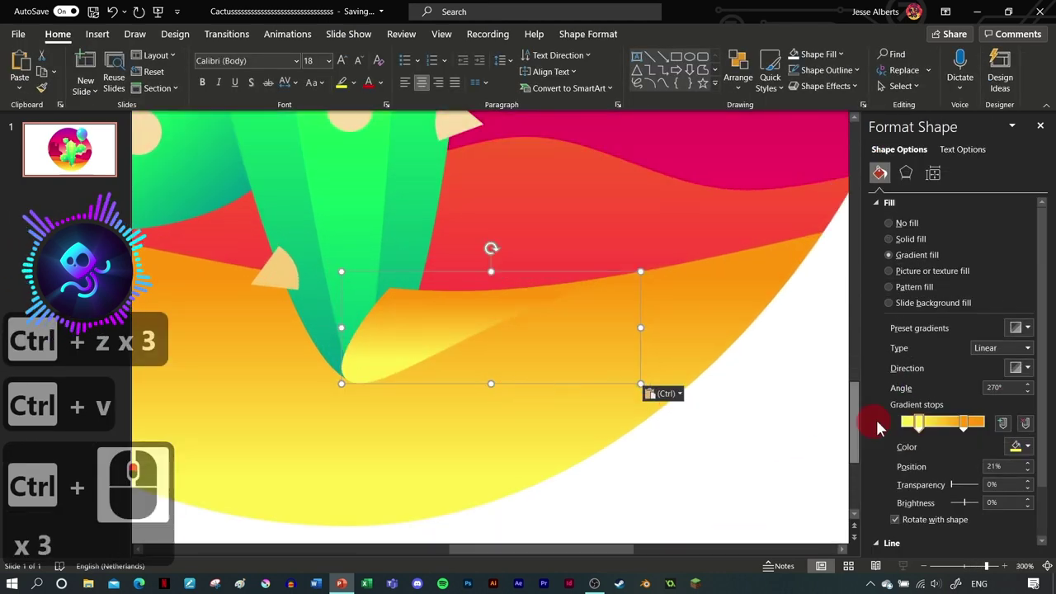
{"action": "left_click", "coordinate": [1021, 449]}
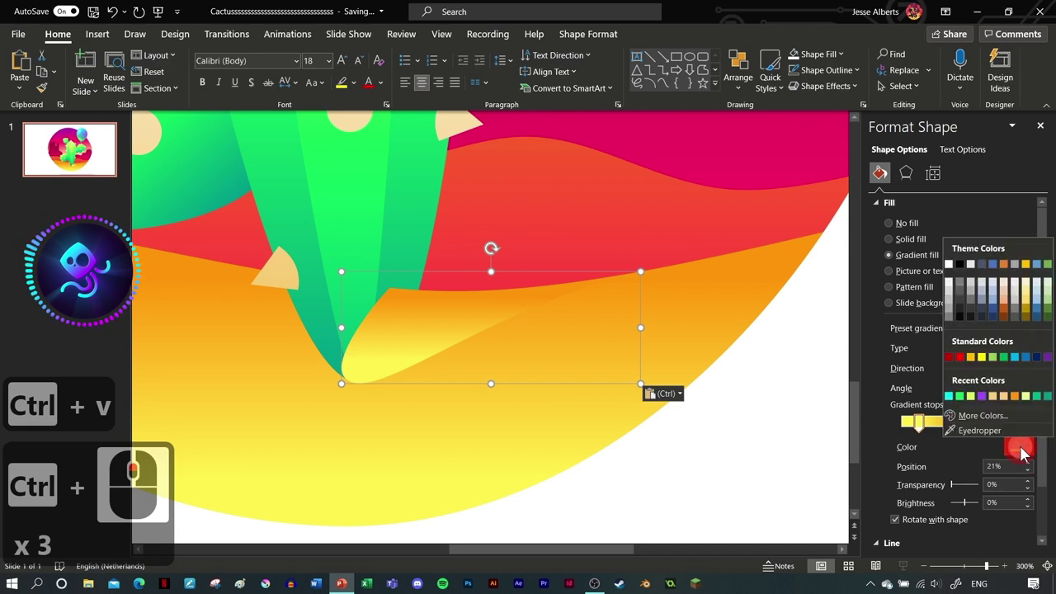
{"action": "scroll", "coordinate": [813, 407], "scroll_direction": "down", "scroll_amount": 3}
{"action": "left_click", "coordinate": [587, 263]}
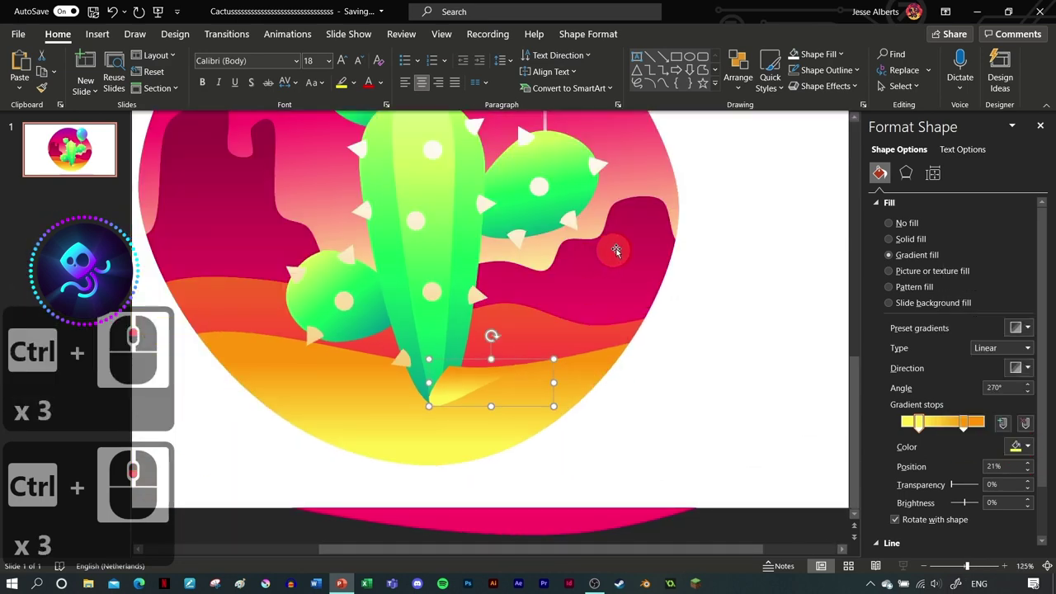
{"action": "left_click", "coordinate": [614, 248]}
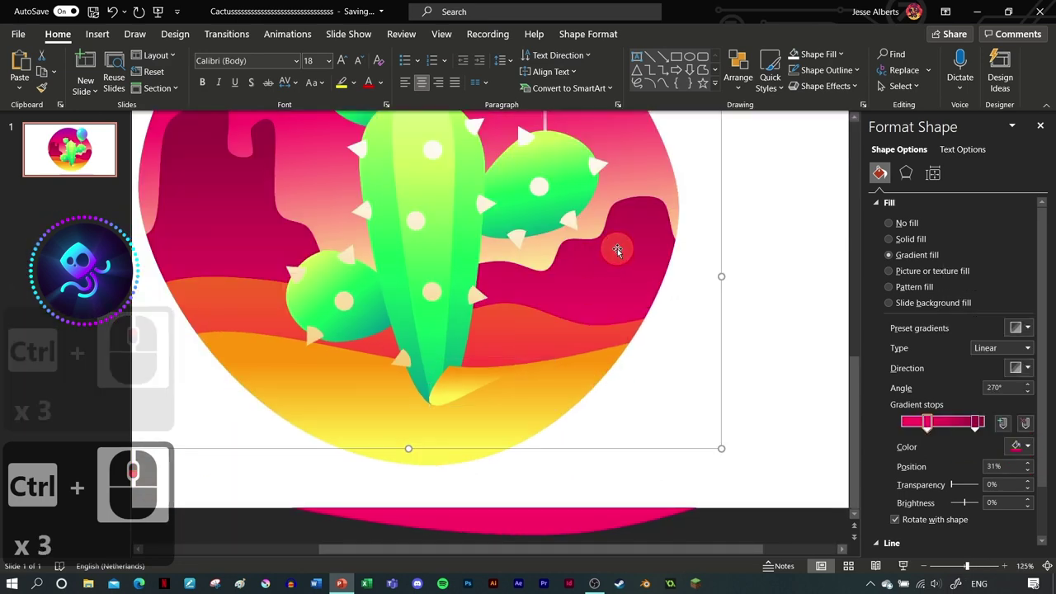
{"action": "left_click", "coordinate": [1013, 445]}
{"action": "left_click", "coordinate": [992, 415]}
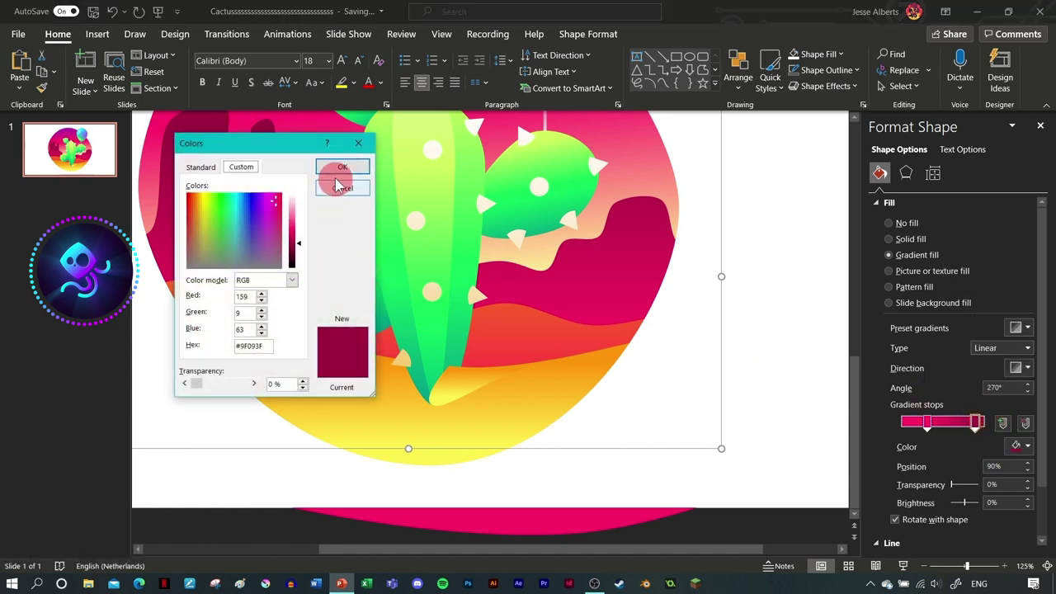
{"action": "left_click", "coordinate": [337, 178]}
Step: Recolour the shadow piece's orange gradient stop dark red #9F093F, and move the yellow stop to 0% and the red stop to 96%
{"action": "left_click", "coordinate": [459, 390]}
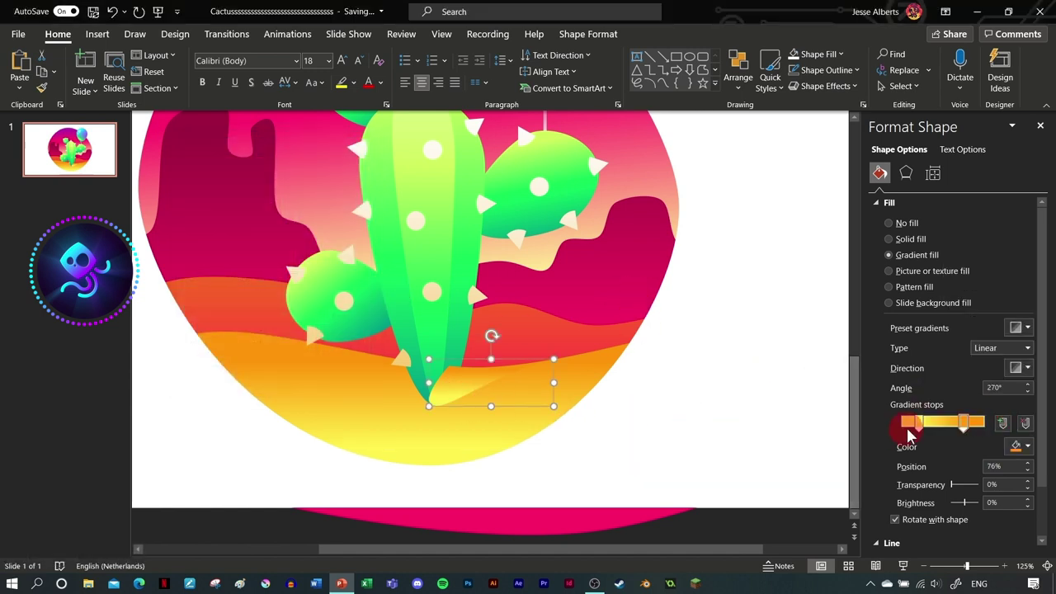
{"action": "left_click", "coordinate": [962, 421]}
{"action": "left_click", "coordinate": [1020, 445]}
{"action": "left_click", "coordinate": [893, 391]}
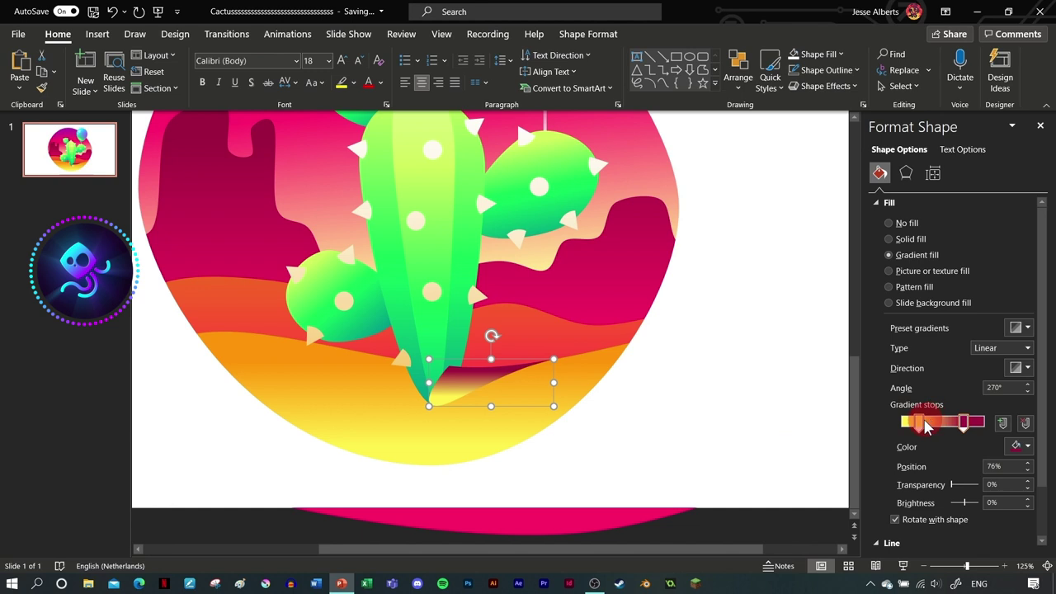
{"action": "left_click_drag", "start_coordinate": [918, 423], "coordinate": [891, 427]}
{"action": "left_click_drag", "start_coordinate": [965, 431], "coordinate": [980, 434]}
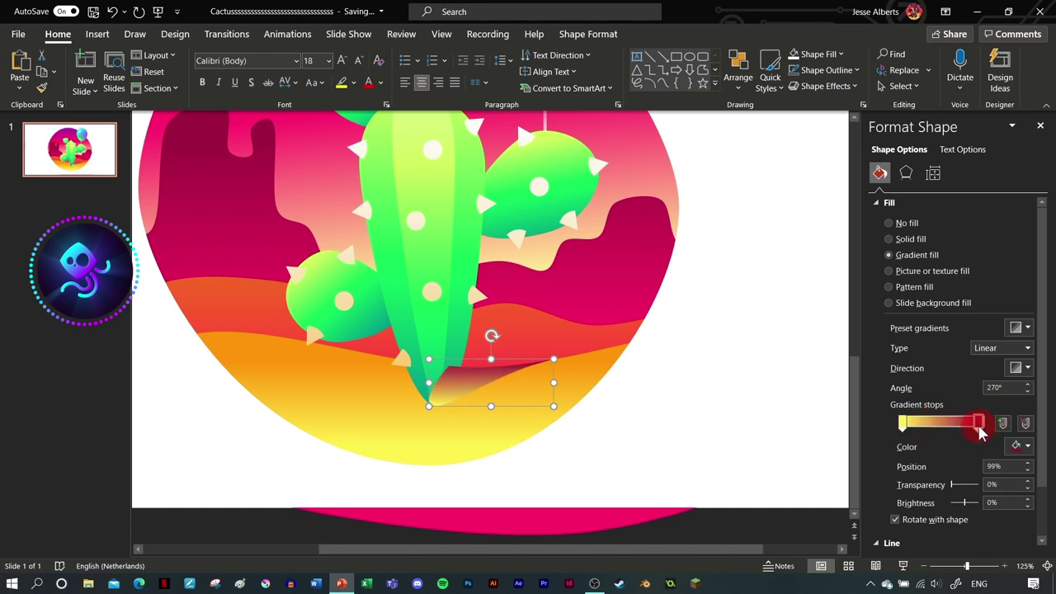
Step: Set the shadow's gradient angle to 315° and recolour its yellow stop with the same dark red
{"action": "left_click", "coordinate": [1026, 372]}
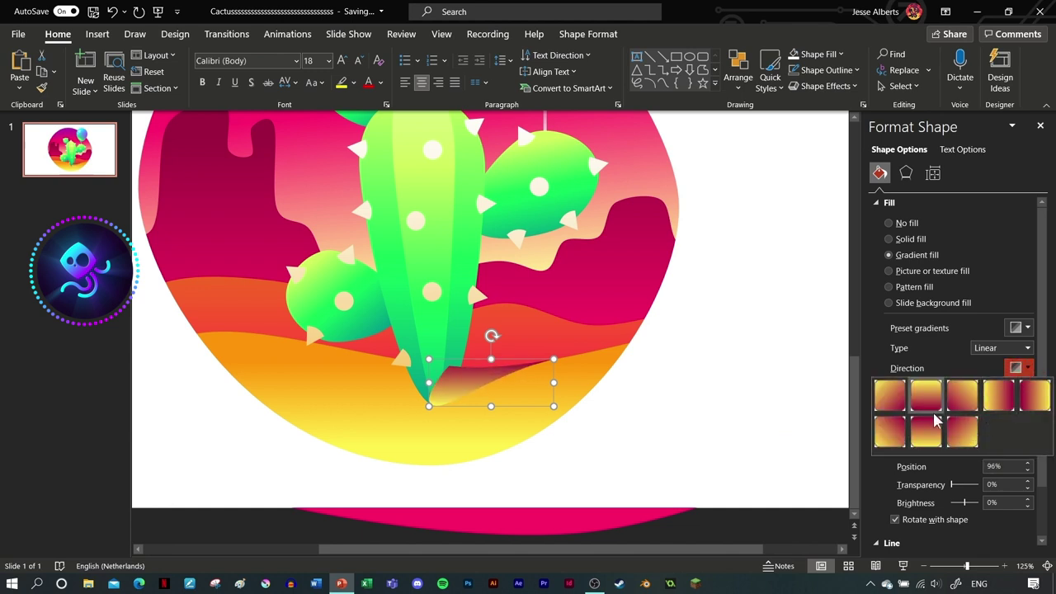
{"action": "left_click", "coordinate": [989, 391]}
{"action": "left_click", "coordinate": [904, 426]}
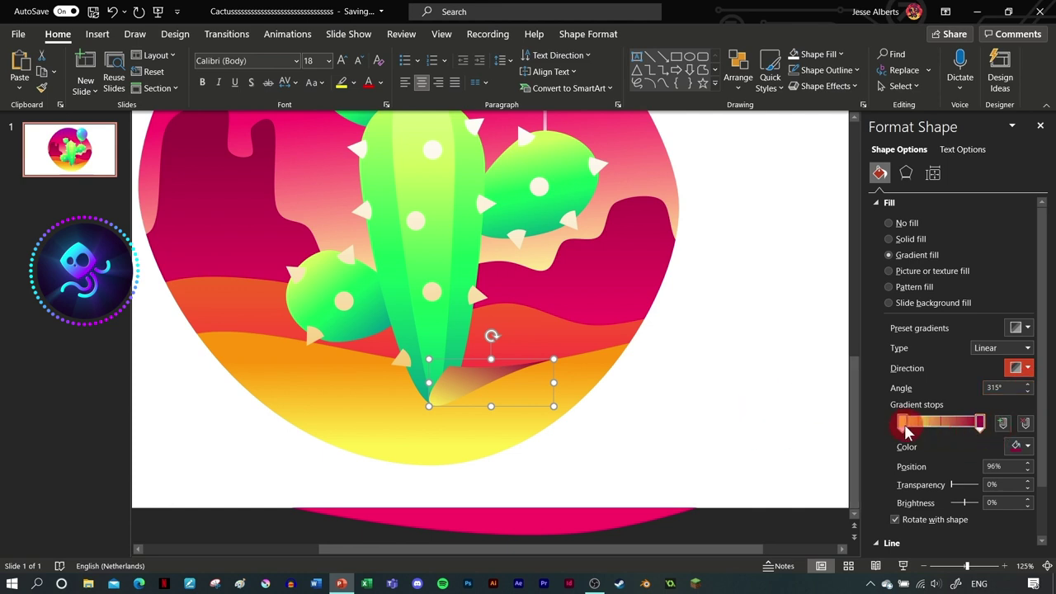
{"action": "left_click", "coordinate": [1020, 449]}
{"action": "left_click", "coordinate": [944, 404]}
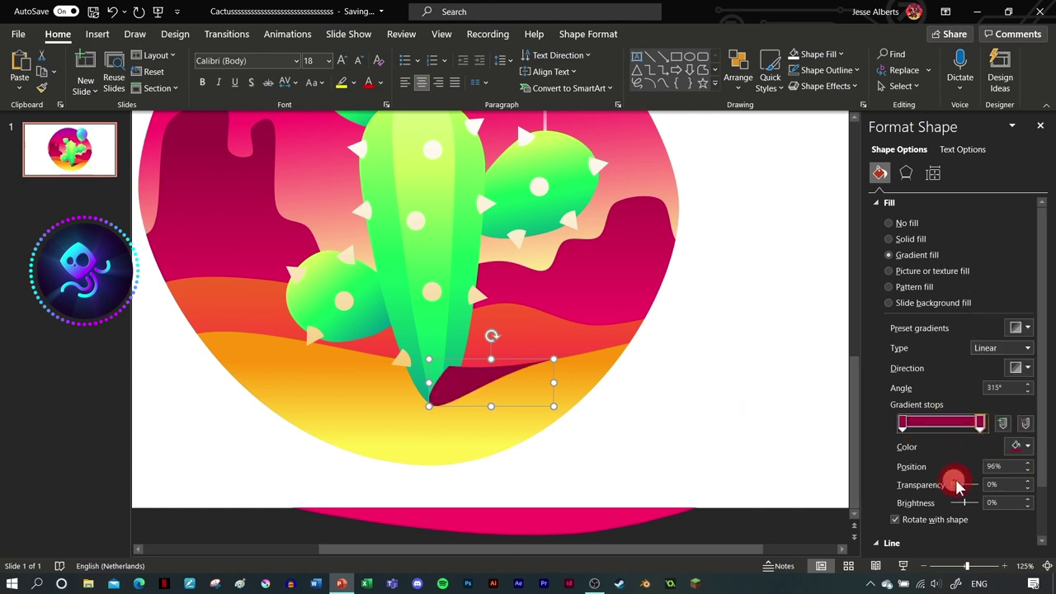
Step: Make the shadow's 96% stop 100% transparent, and give its 0% stop 50% transparency and colour #B70958
{"action": "left_click_drag", "start_coordinate": [990, 486], "coordinate": [985, 495]}
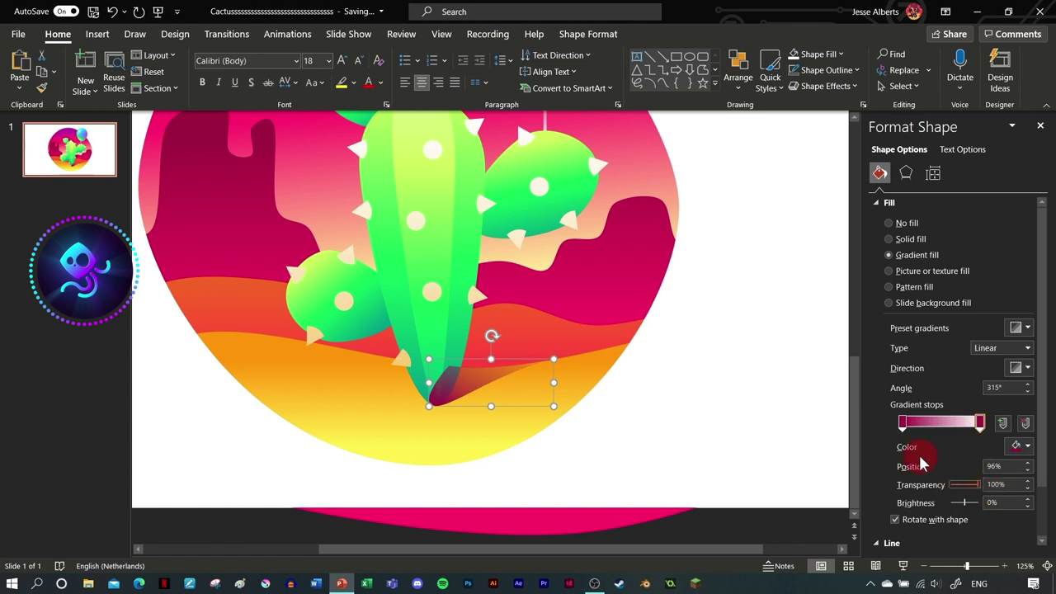
{"action": "left_click_drag", "start_coordinate": [956, 492], "coordinate": [969, 492]}
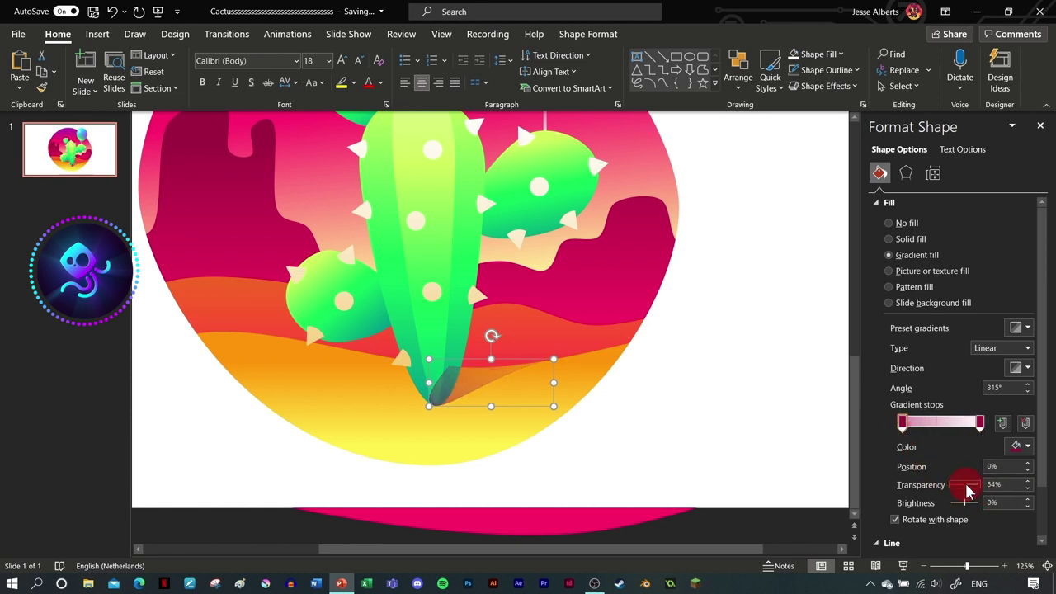
{"action": "left_click", "coordinate": [1015, 447]}
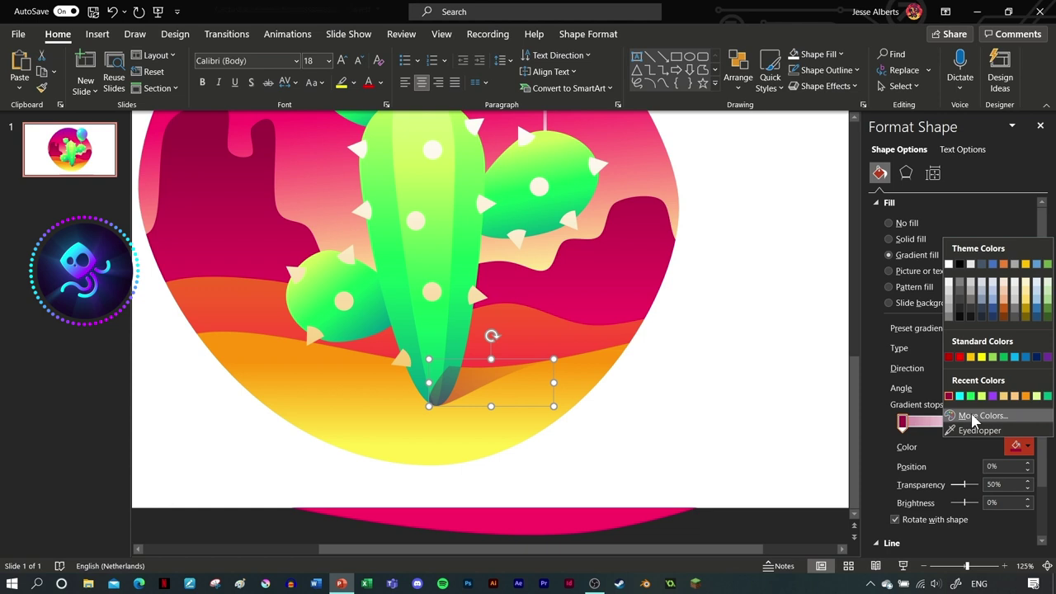
{"action": "left_click", "coordinate": [964, 427]}
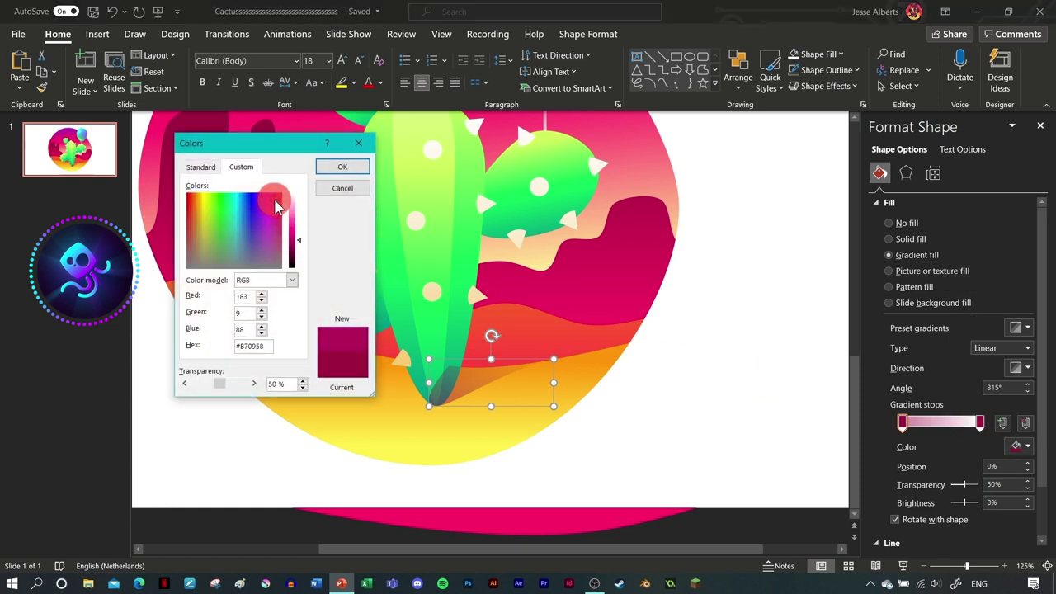
{"action": "left_click", "coordinate": [337, 171]}
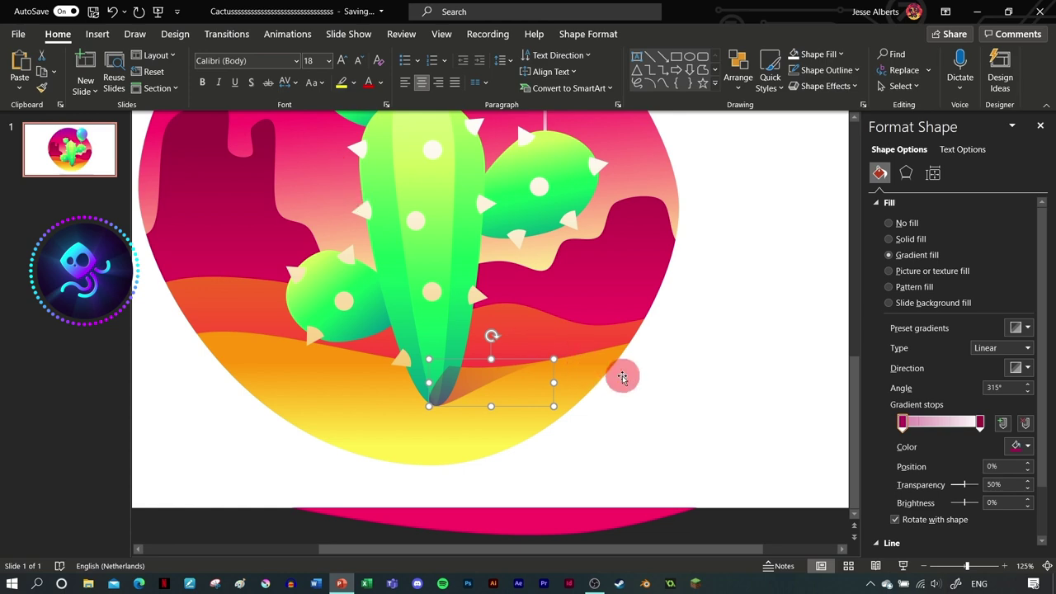
Step: Send the shadow backward so it lies behind the cactus, and deselect it
{"action": "scroll", "coordinate": [622, 377], "scroll_direction": "up", "scroll_amount": 1}
{"action": "left_click", "coordinate": [588, 33]}
{"action": "left_click", "coordinate": [825, 71]}
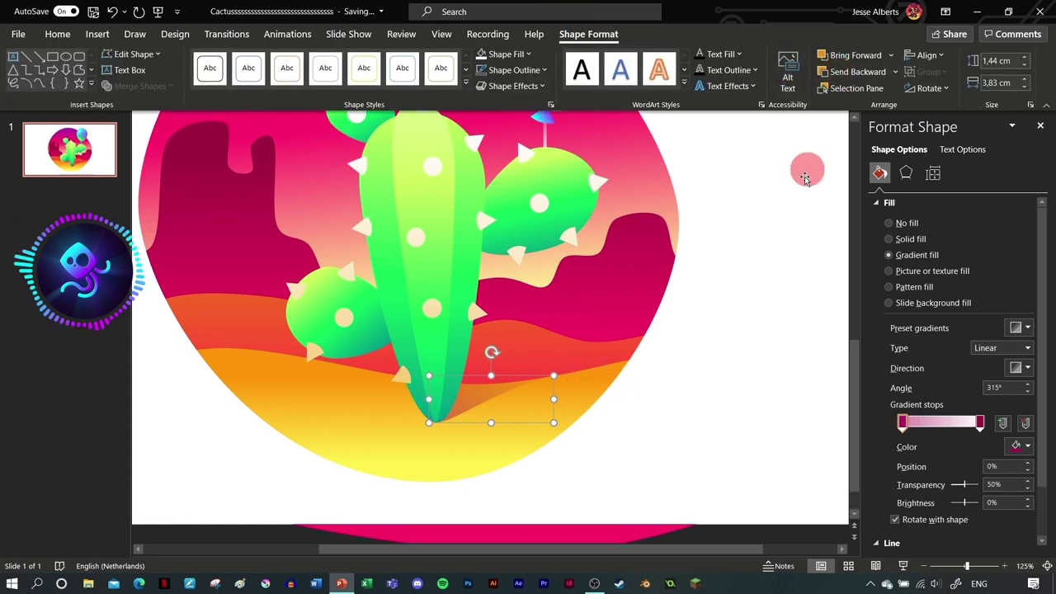
{"action": "scroll", "coordinate": [573, 427], "scroll_direction": "down", "scroll_amount": 1, "text": "ctrl"}
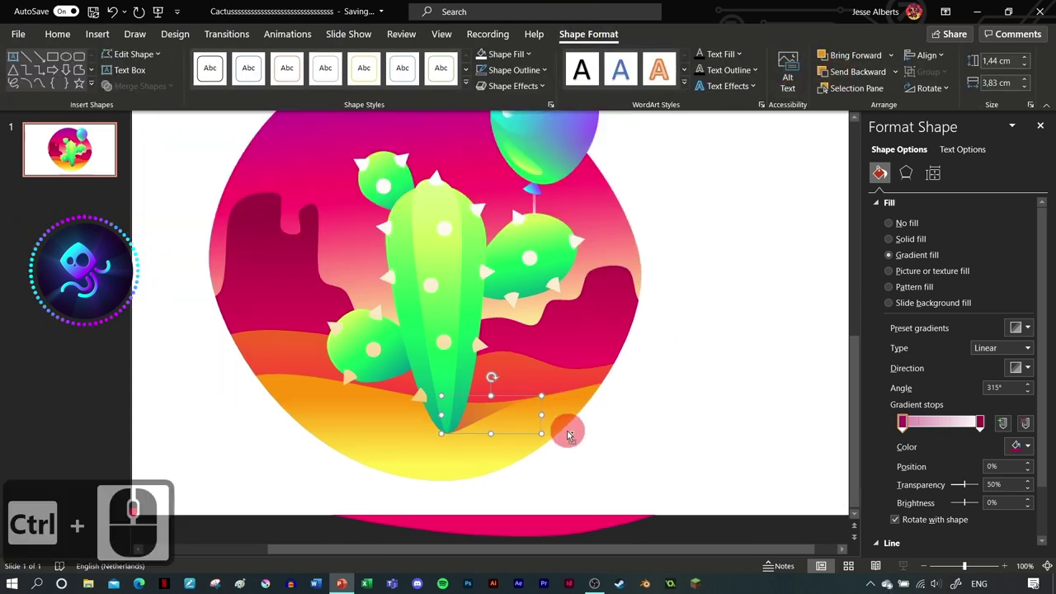
{"action": "left_click", "coordinate": [701, 526]}
{"action": "scroll", "coordinate": [622, 442], "scroll_direction": "down", "scroll_amount": 1, "text": "ctrl"}
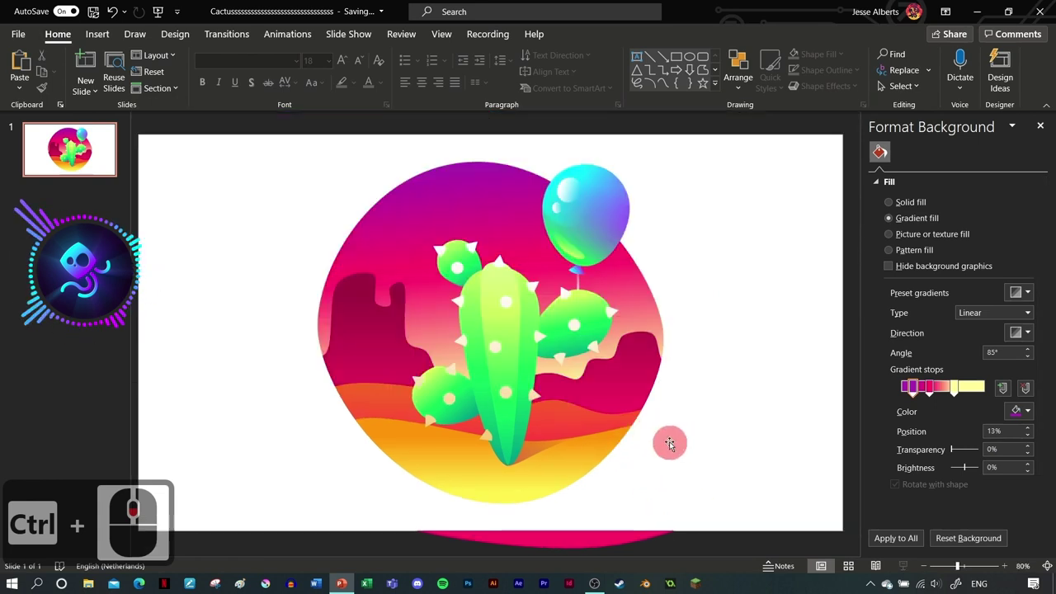
Step: Draw a closed wavy curve shape without outline, about 3.4 cm high and 10.84 cm wide, between the rock formations and send it to the back
{"action": "left_click", "coordinate": [97, 33]}
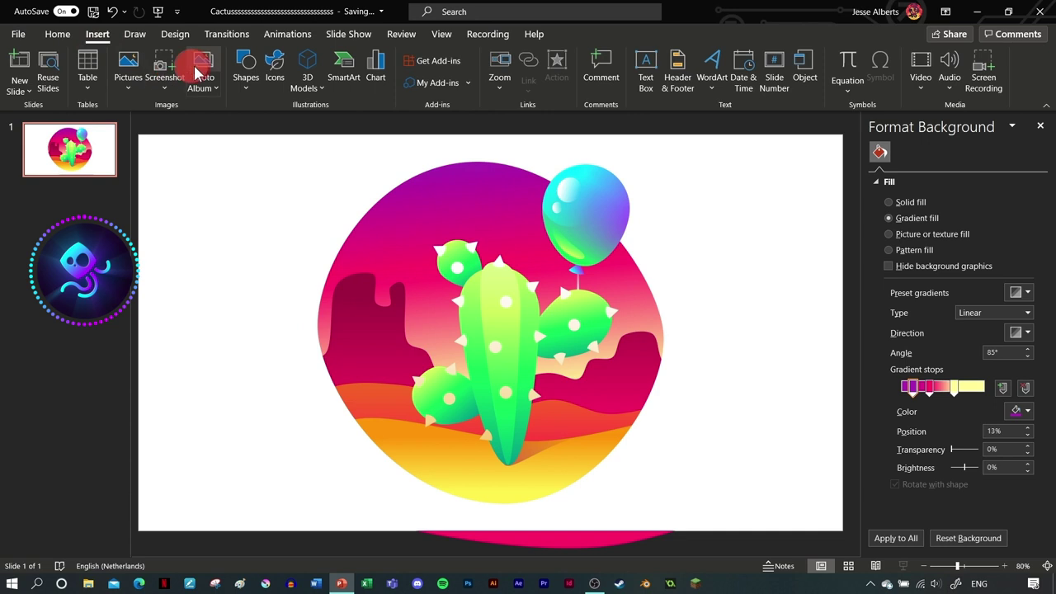
{"action": "left_click", "coordinate": [246, 75]}
{"action": "left_click", "coordinate": [357, 179]}
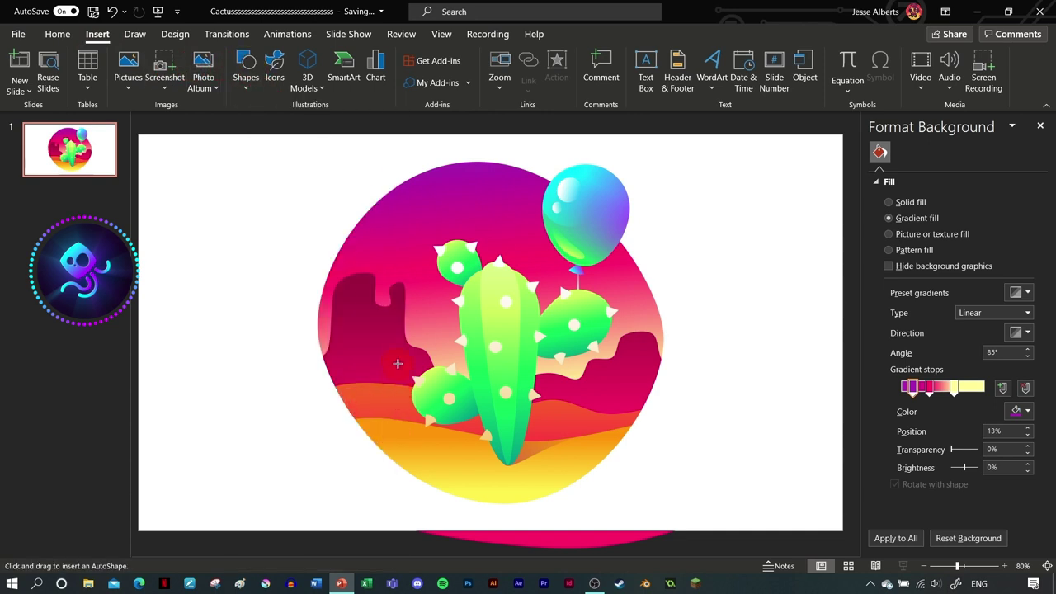
{"action": "left_click_drag", "start_coordinate": [442, 337], "coordinate": [482, 363]}
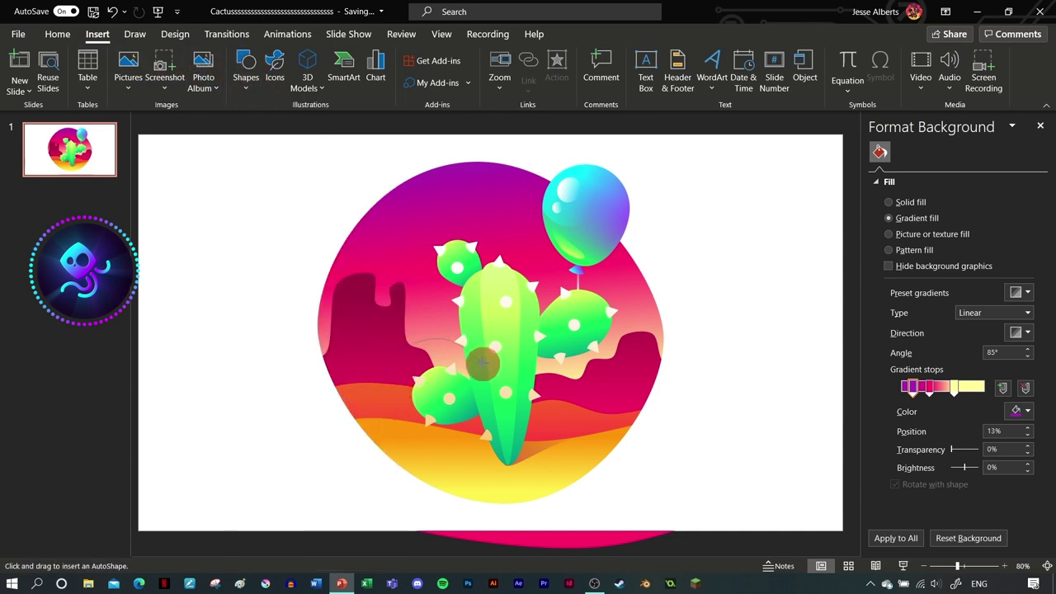
{"action": "left_click", "coordinate": [454, 352]}
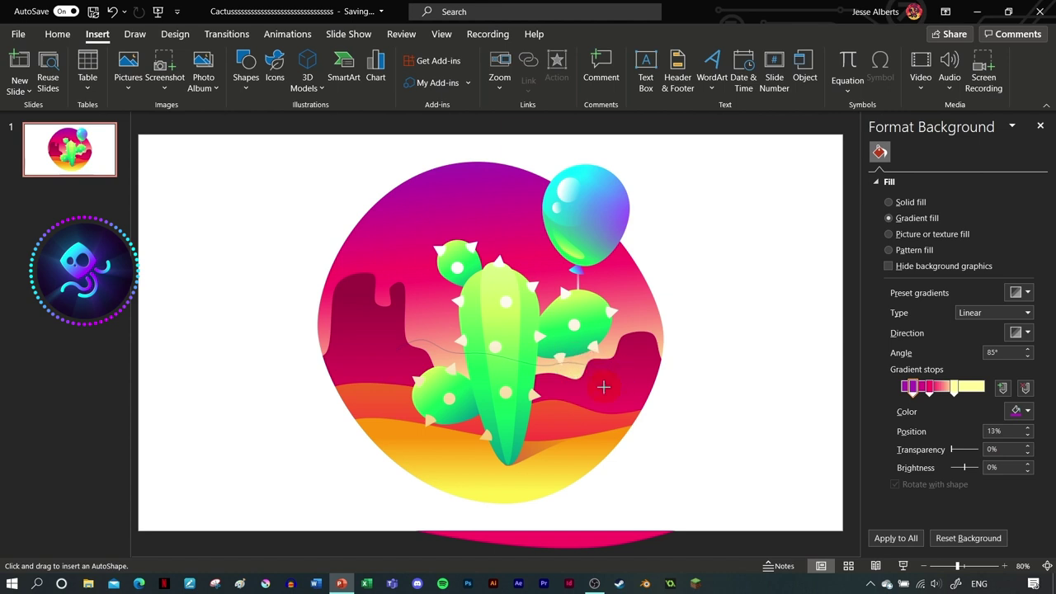
{"action": "left_click", "coordinate": [393, 393]}
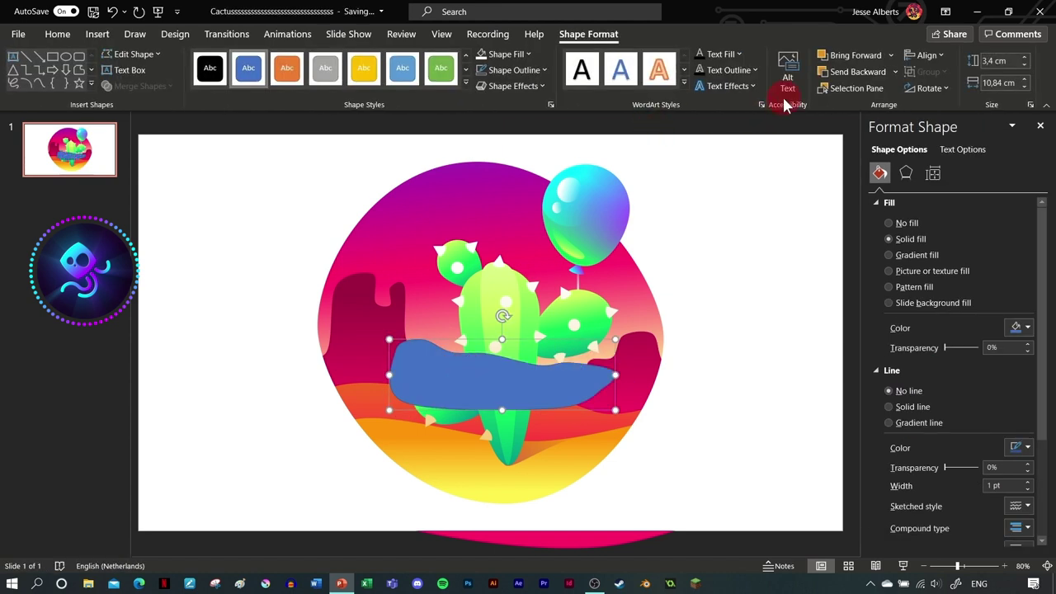
{"action": "left_click", "coordinate": [894, 71]}
{"action": "left_click", "coordinate": [857, 110]}
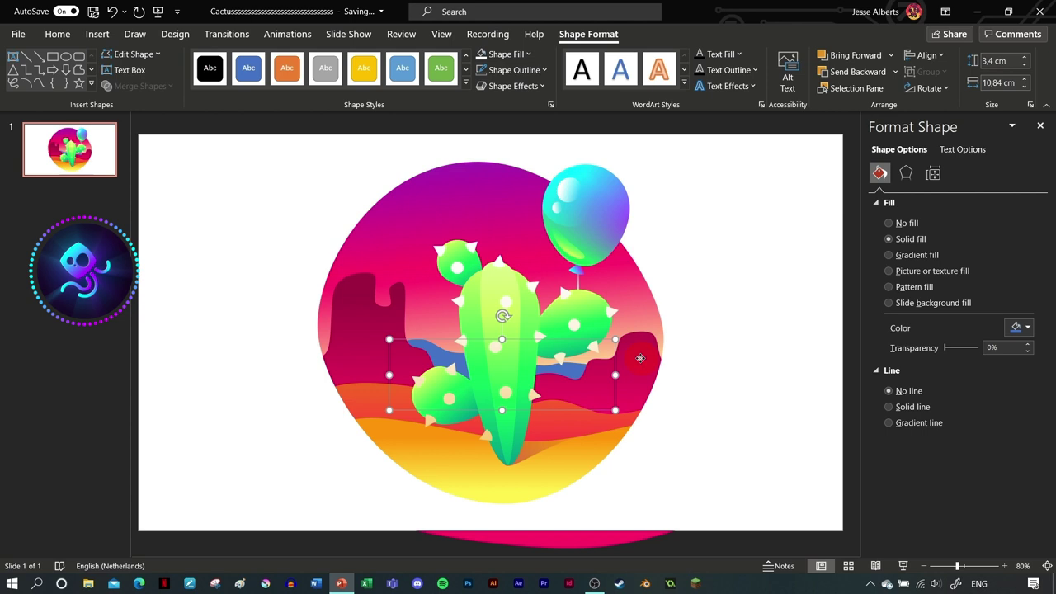
Step: Give the wavy hill a gradient fill with 32% transparency on its 46% stop and 68% transparency on its 90% stop
{"action": "left_click", "coordinate": [917, 254]}
{"action": "left_click", "coordinate": [911, 238]}
{"action": "left_click", "coordinate": [916, 254]}
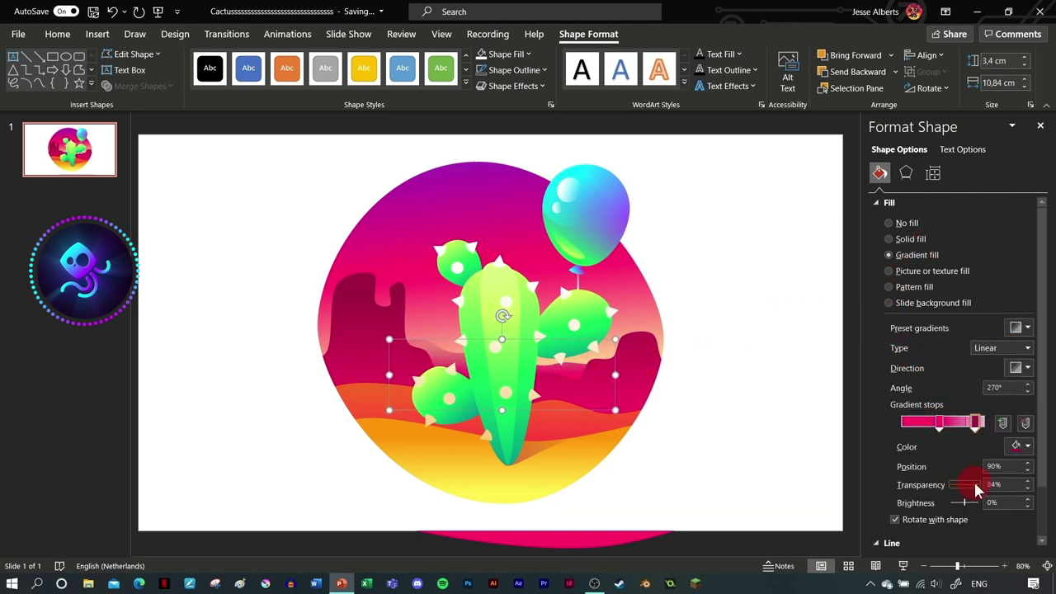
{"action": "left_click", "coordinate": [939, 425]}
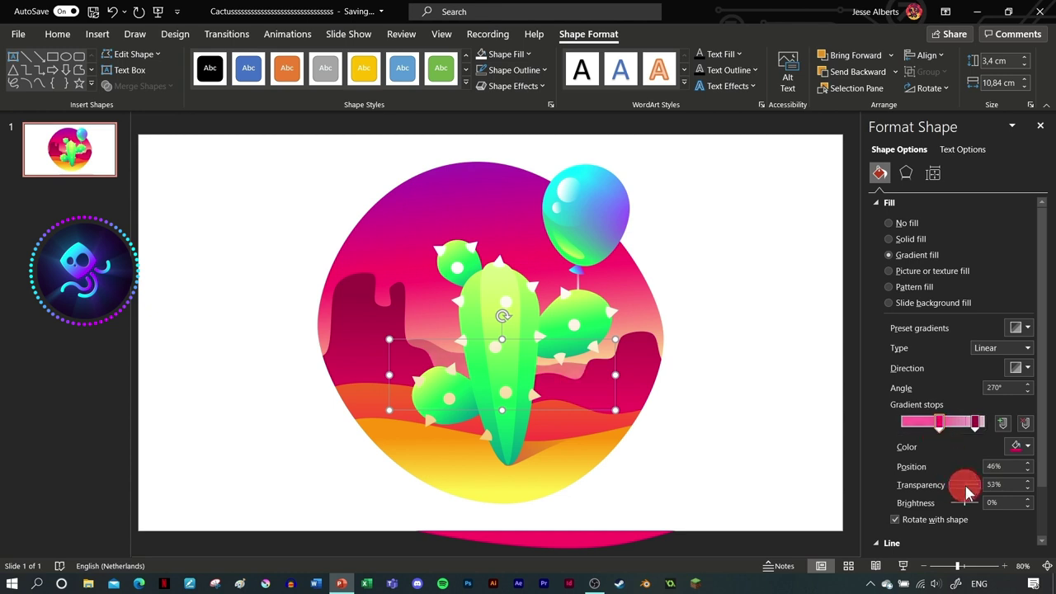
{"action": "left_click", "coordinate": [960, 485]}
Step: Recolour the hill gradient's 90% stop with the same pink as its 46% stop
{"action": "left_click", "coordinate": [976, 422]}
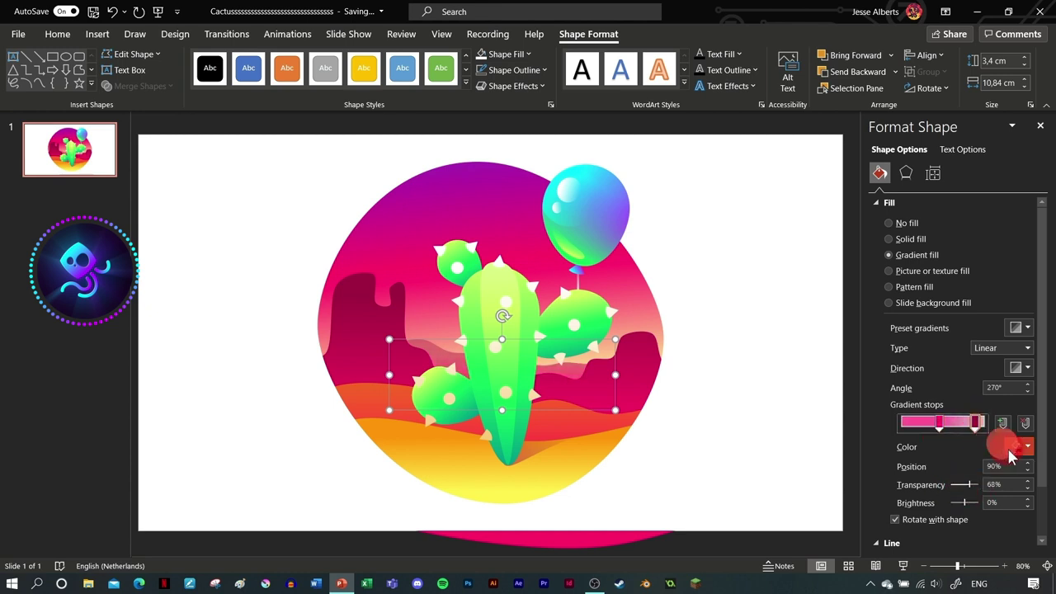
{"action": "left_click", "coordinate": [1020, 446]}
{"action": "left_click", "coordinate": [938, 425]}
{"action": "left_click", "coordinate": [1020, 445]}
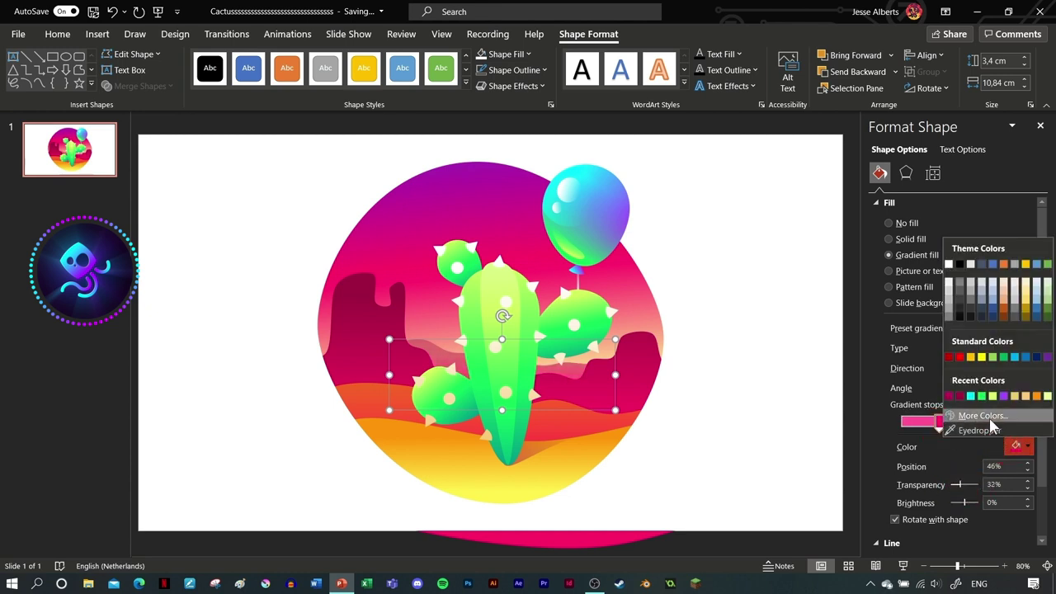
{"action": "left_click", "coordinate": [982, 415]}
{"action": "left_click", "coordinate": [344, 165]}
{"action": "left_click", "coordinate": [1020, 445]}
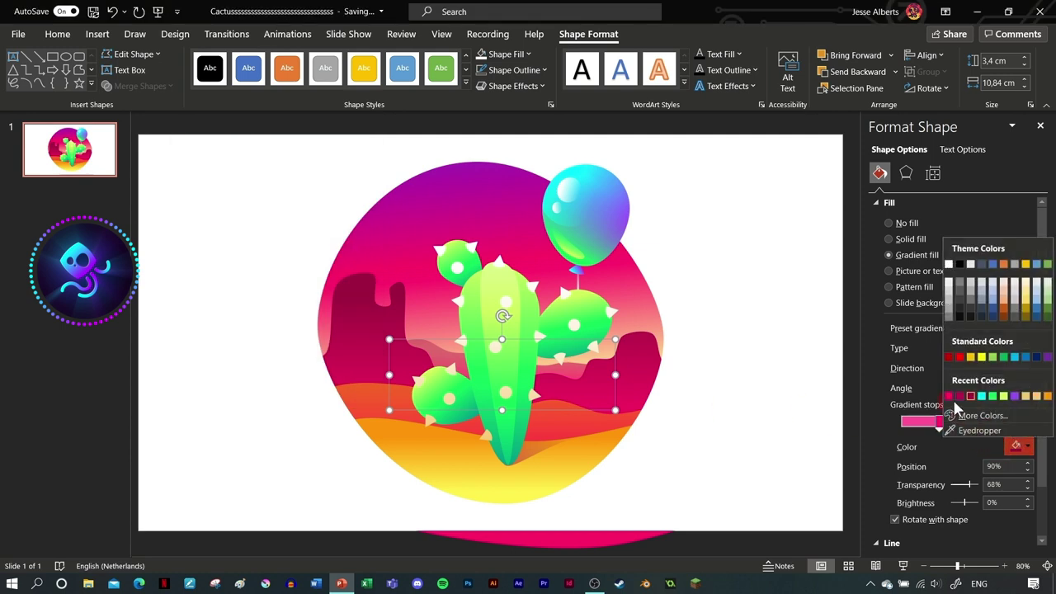
{"action": "left_click", "coordinate": [941, 444]}
Step: Set the hill's gradient angle to 275° and move its 90% stop to 70% with 69% transparency
{"action": "left_click", "coordinate": [970, 484]}
{"action": "left_click", "coordinate": [1028, 391]}
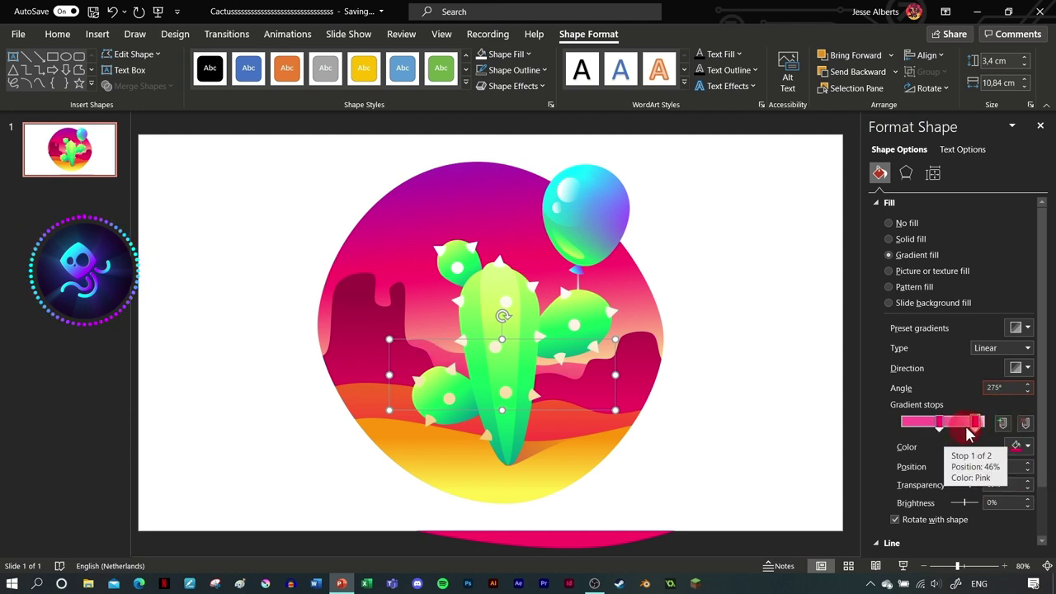
{"action": "left_click_drag", "start_coordinate": [975, 423], "coordinate": [963, 427]}
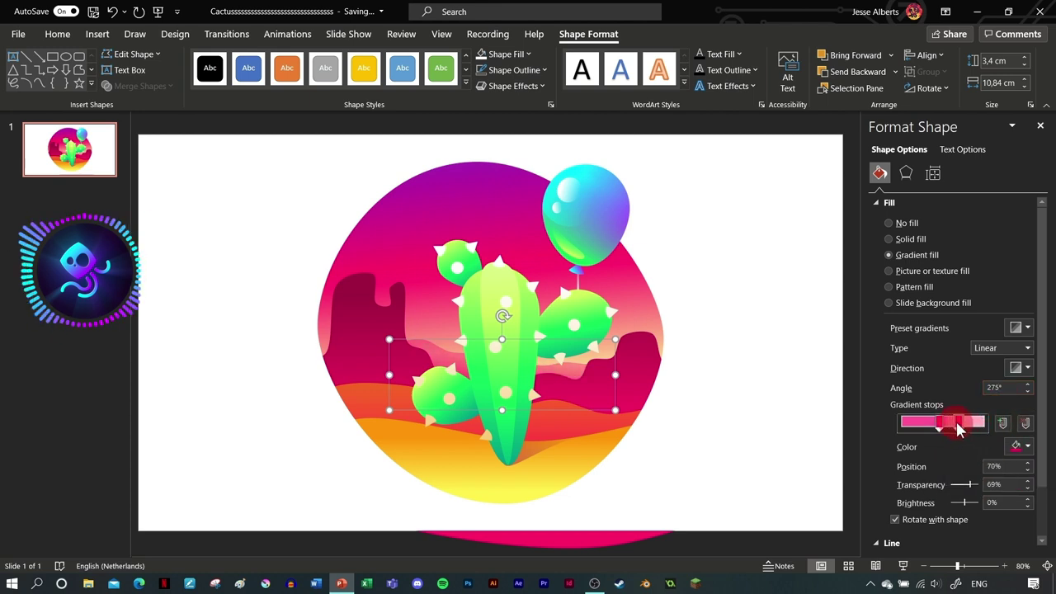